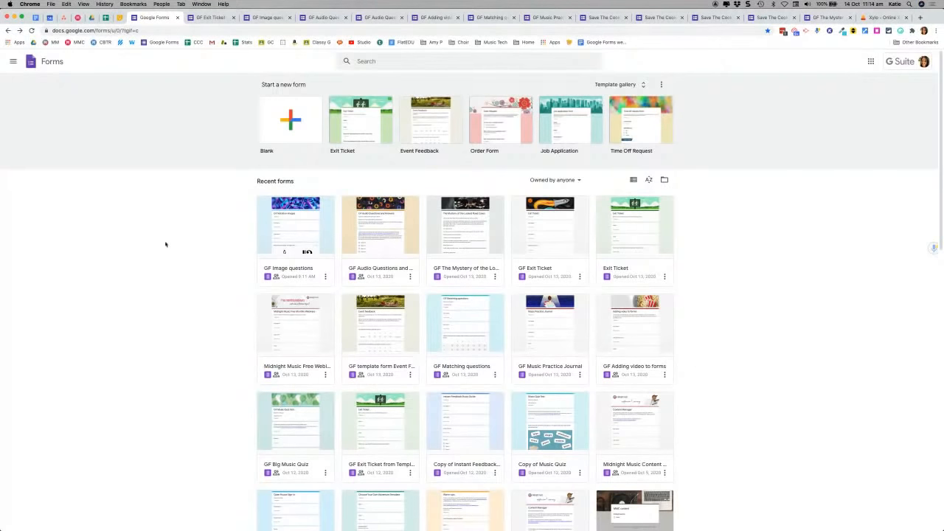
Step: Look at Google Drive's New menu, then go back to the Google Forms home page
{"action": "left_click", "coordinate": [92, 19]}
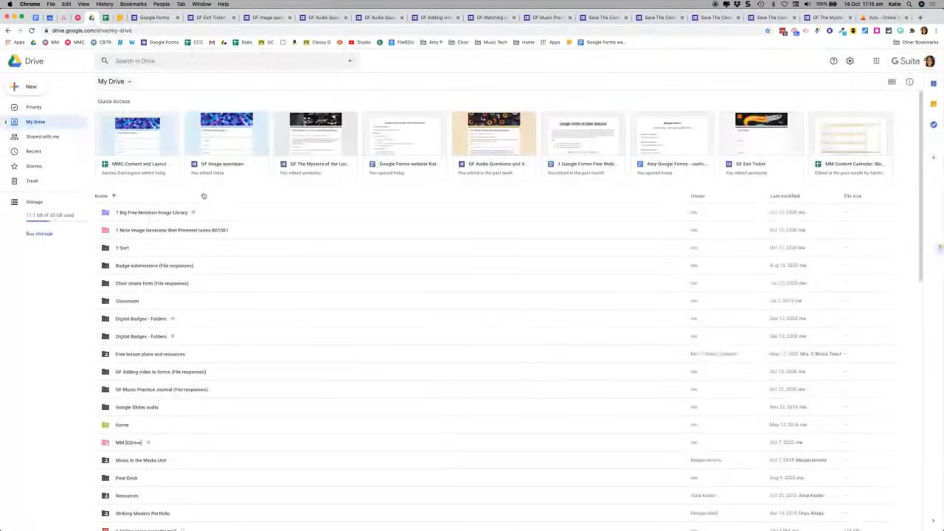
{"action": "left_click", "coordinate": [28, 88]}
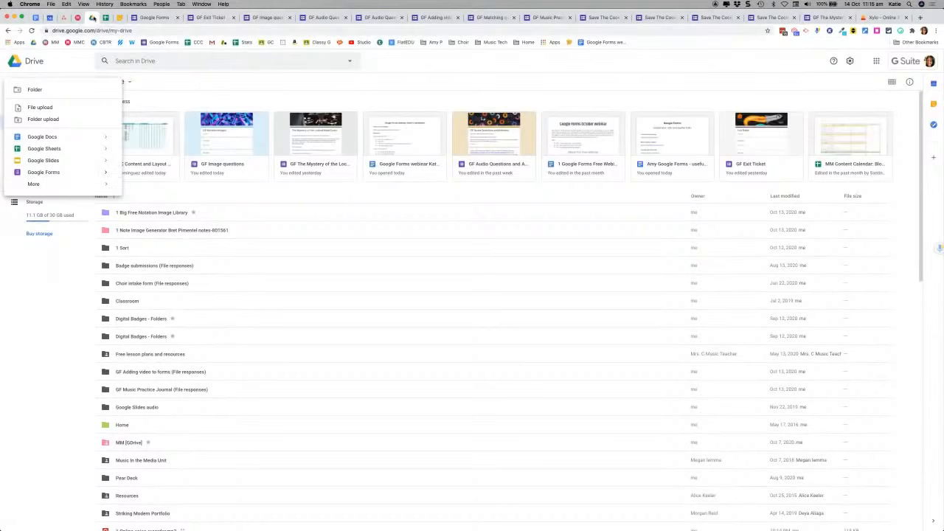
{"action": "left_click", "coordinate": [163, 18]}
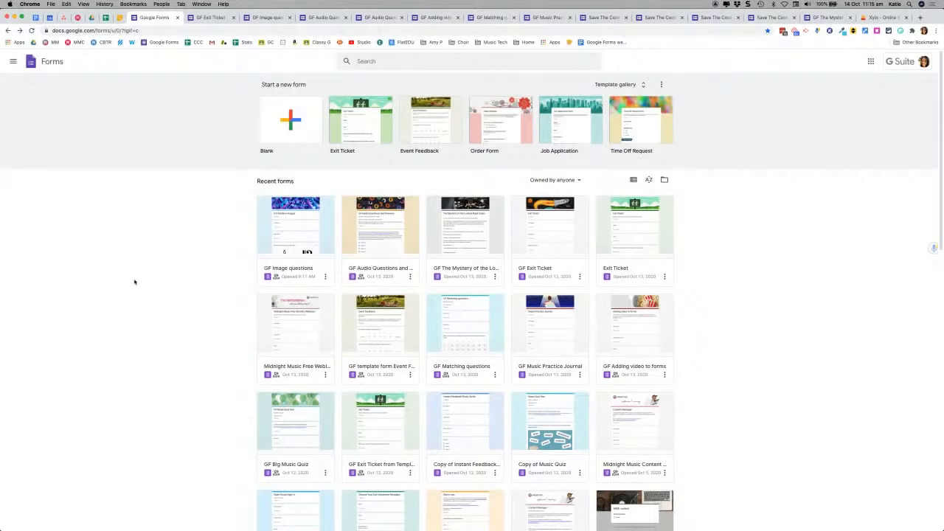
Step: Create a blank form and title it 'Exit Ticket'
{"action": "left_click", "coordinate": [290, 120]}
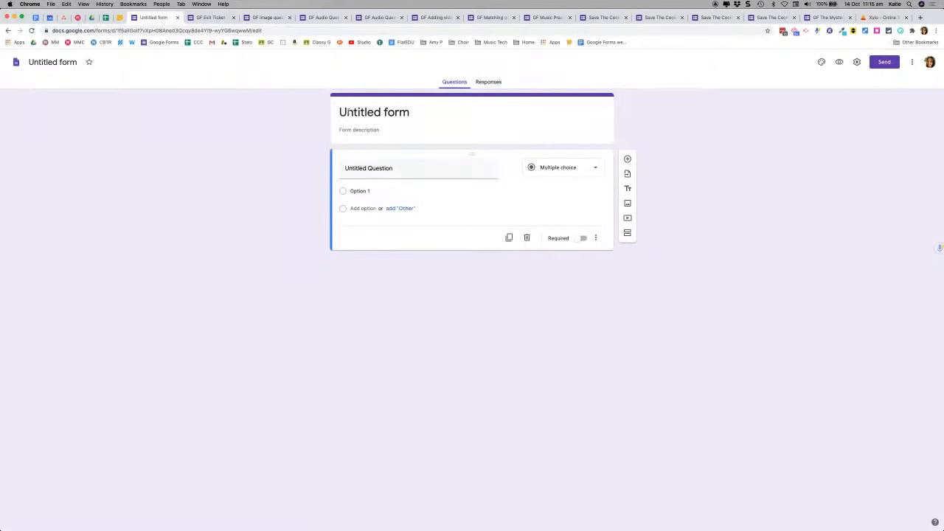
{"action": "left_click", "coordinate": [347, 111]}
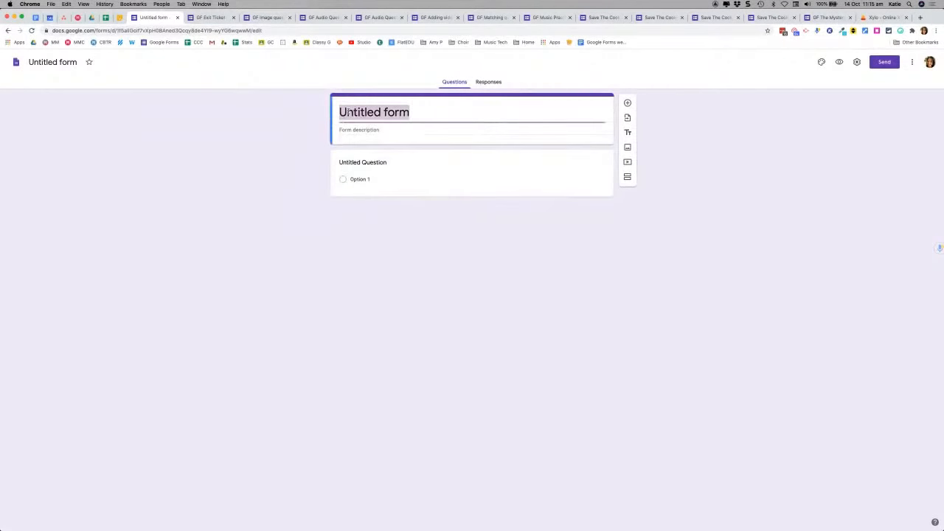
{"action": "type", "text": "Exit T"}
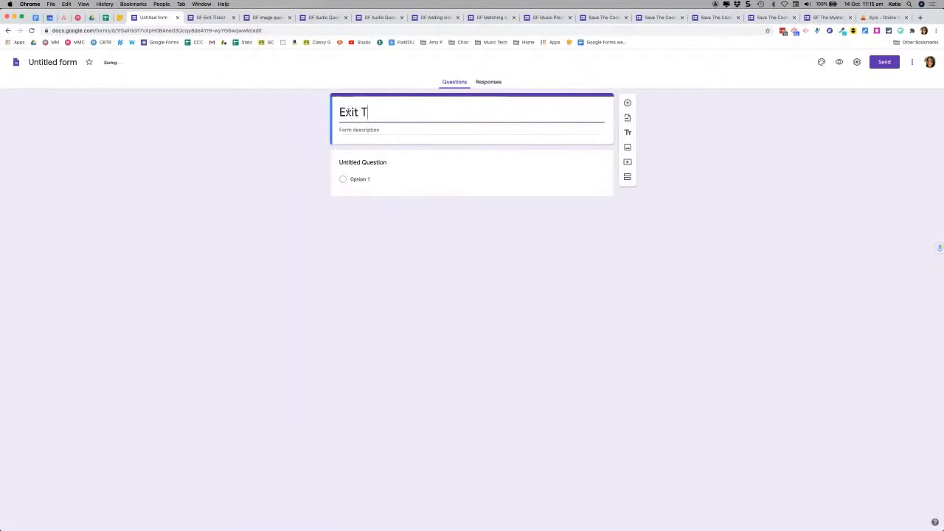
{"action": "type", "text": "icket"}
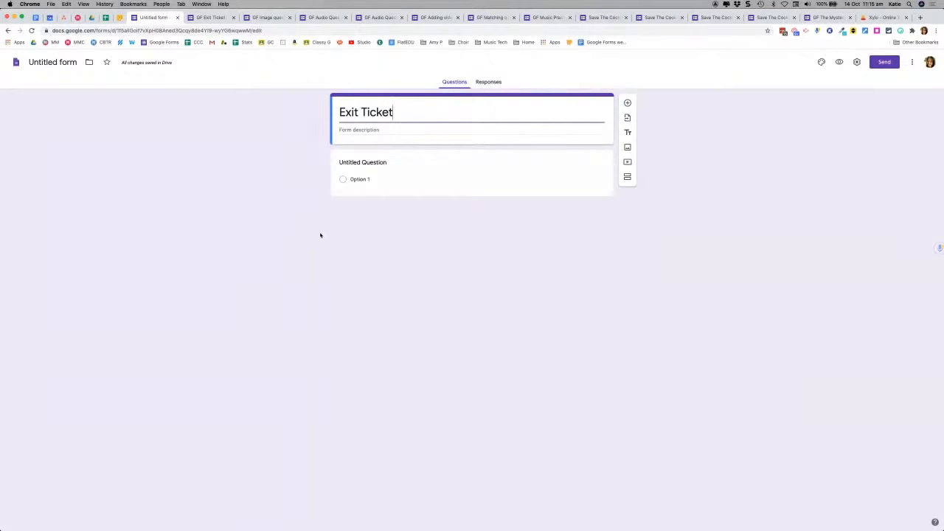
{"action": "left_click", "coordinate": [364, 163]}
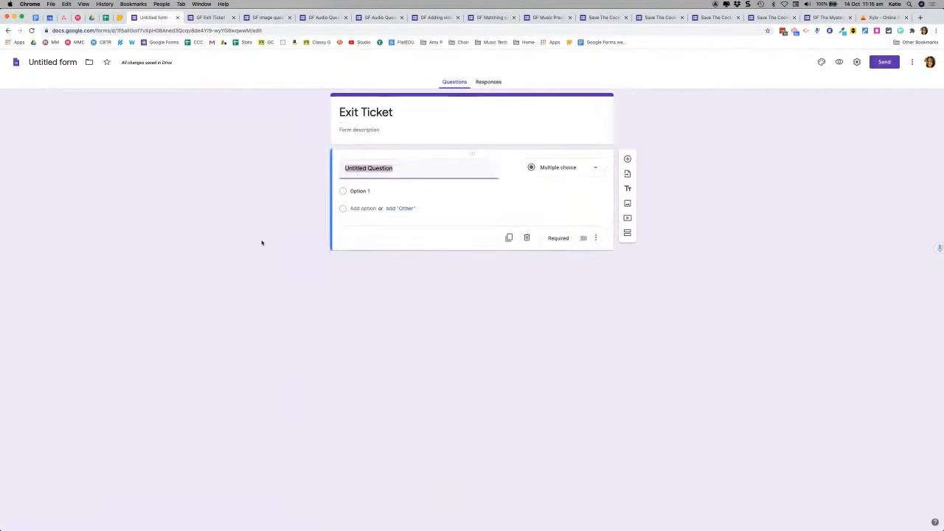
Step: Title the first question 'First name', make it Short answer, and mark it required
{"action": "type", "text": "First"}
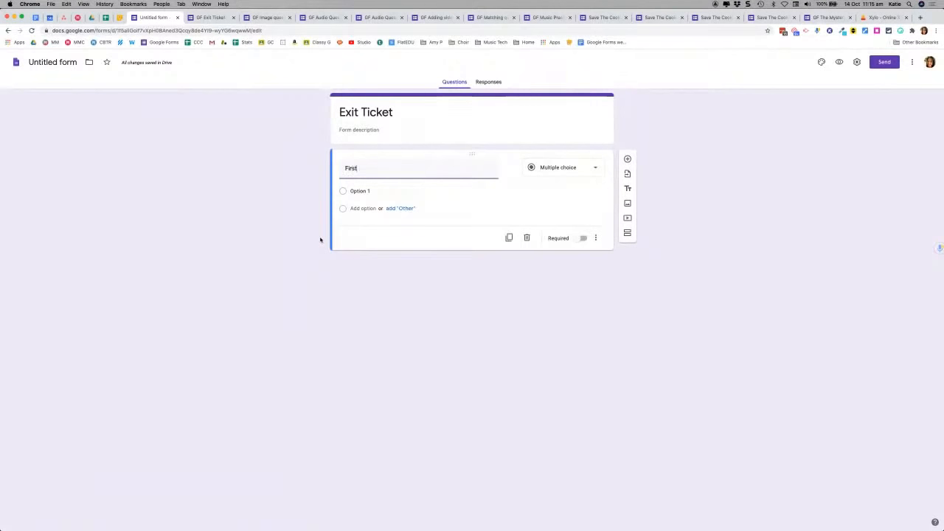
{"action": "type", "text": " name"}
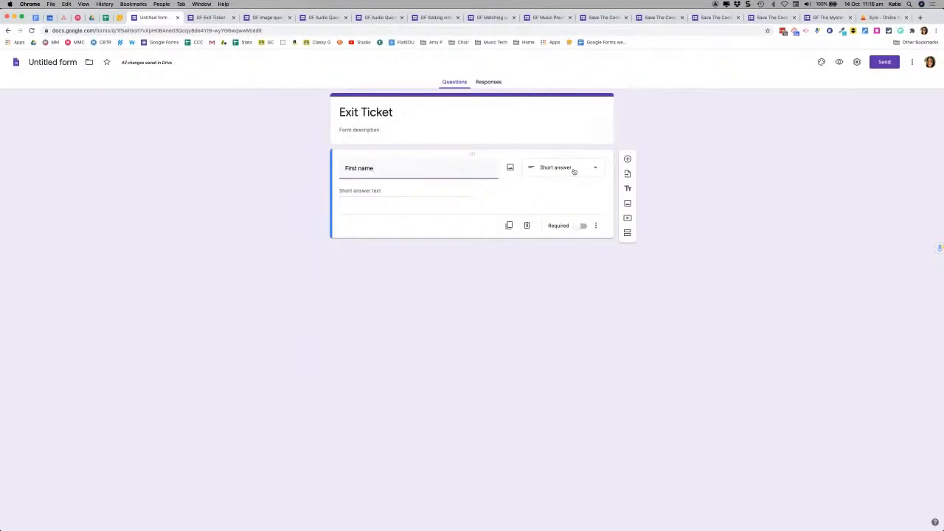
{"action": "left_click", "coordinate": [573, 171]}
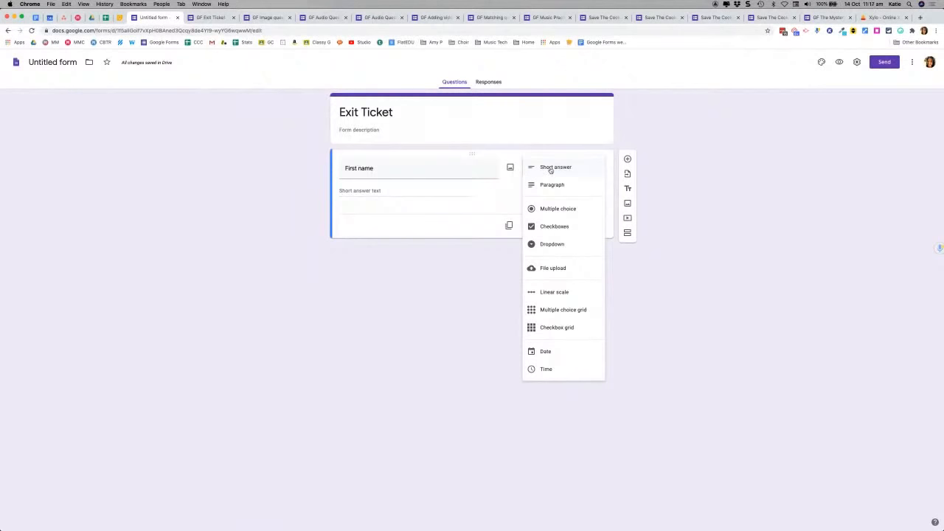
{"action": "left_click", "coordinate": [554, 168]}
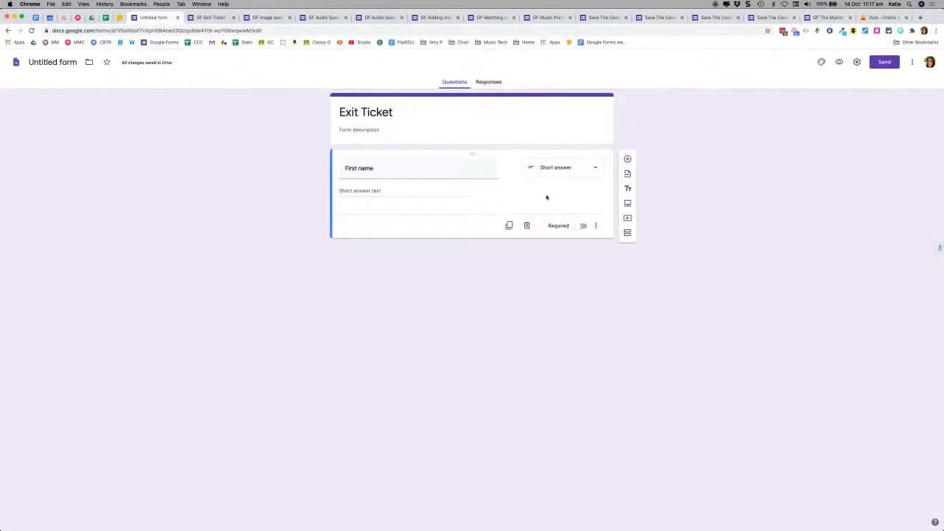
{"action": "left_click", "coordinate": [582, 227]}
Step: Add a required short-answer question titled 'Last name'
{"action": "left_click", "coordinate": [627, 160]}
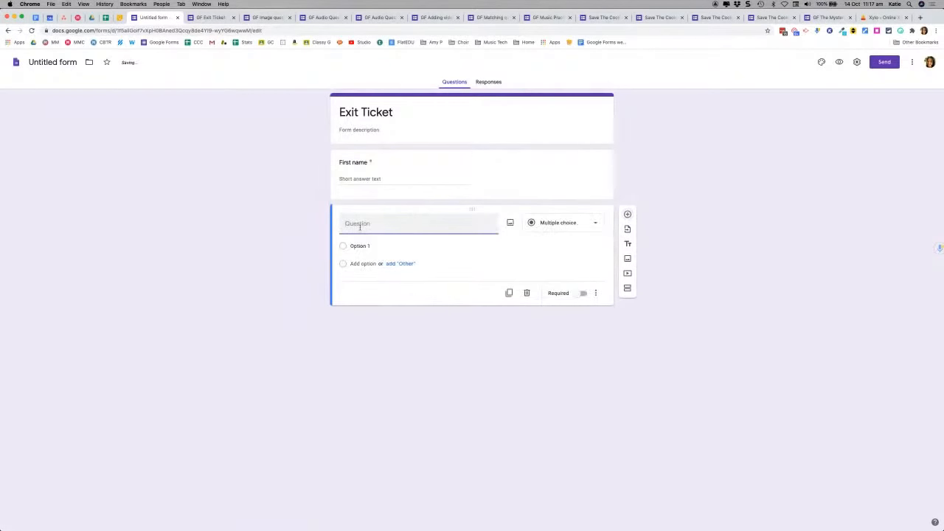
{"action": "type", "text": "Last name"}
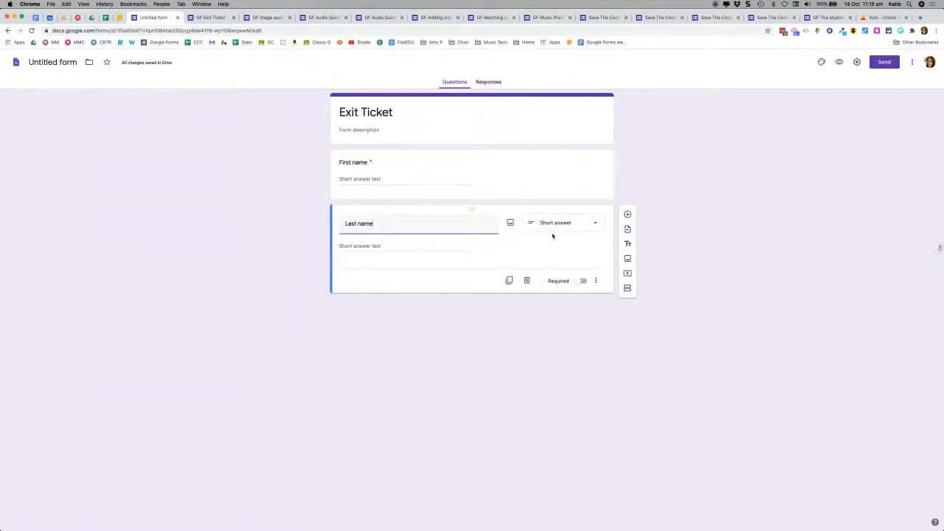
{"action": "left_click", "coordinate": [583, 281]}
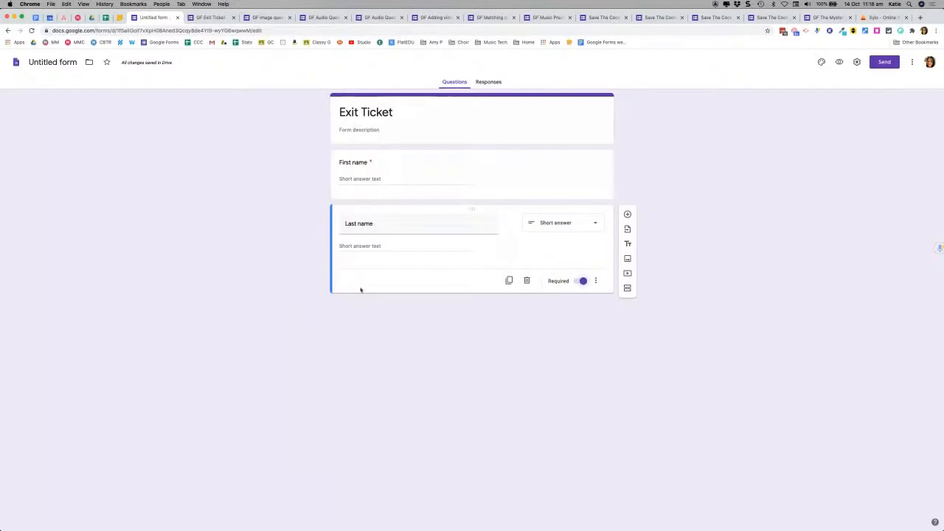
Step: Add a required short-answer question titled 'Email' with a blank question below it
{"action": "left_click", "coordinate": [627, 215]}
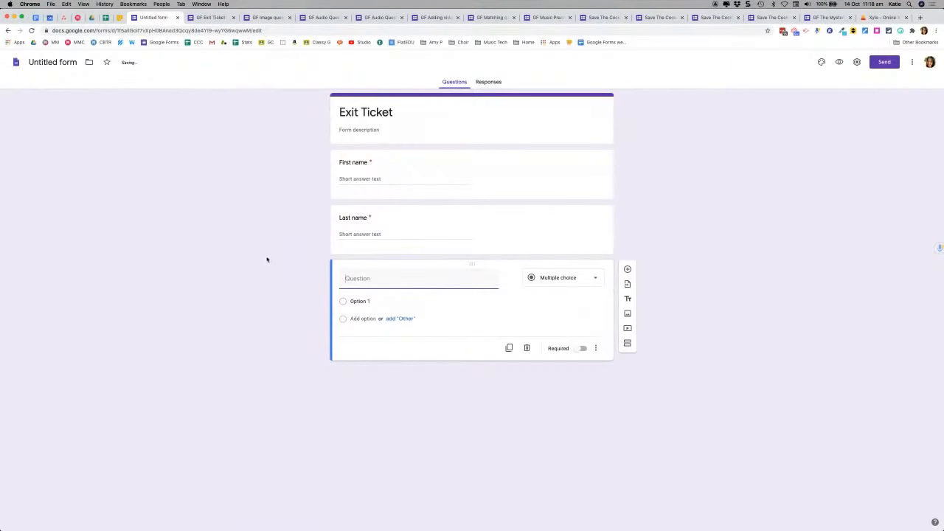
{"action": "type", "text": "Email"}
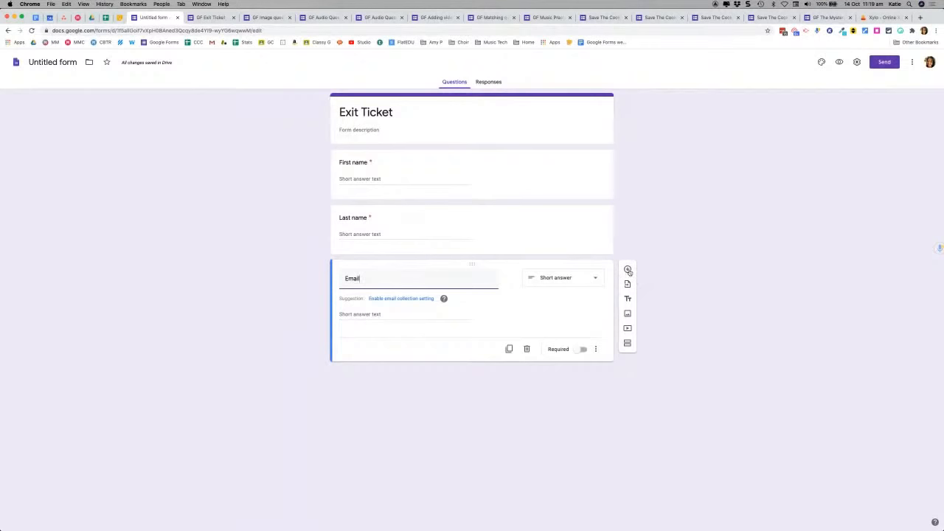
{"action": "left_click", "coordinate": [582, 350]}
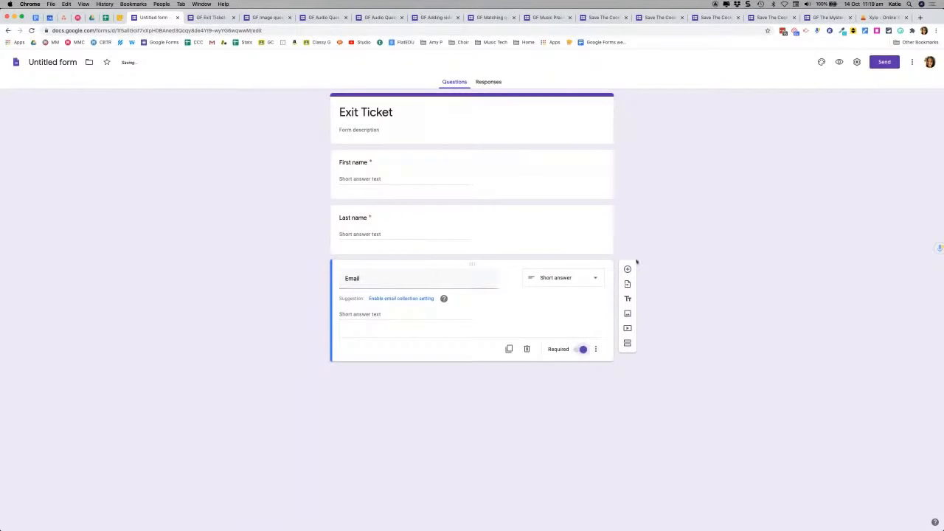
{"action": "left_click", "coordinate": [627, 270]}
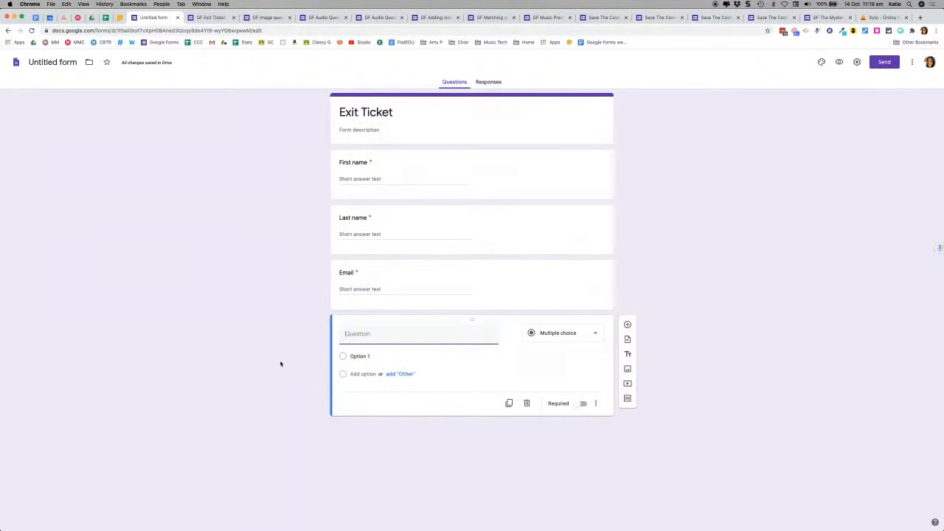
Step: Title the fourth question 'Class' and make it a Dropdown question
{"action": "type", "text": "Class"}
{"action": "left_click", "coordinate": [585, 335]}
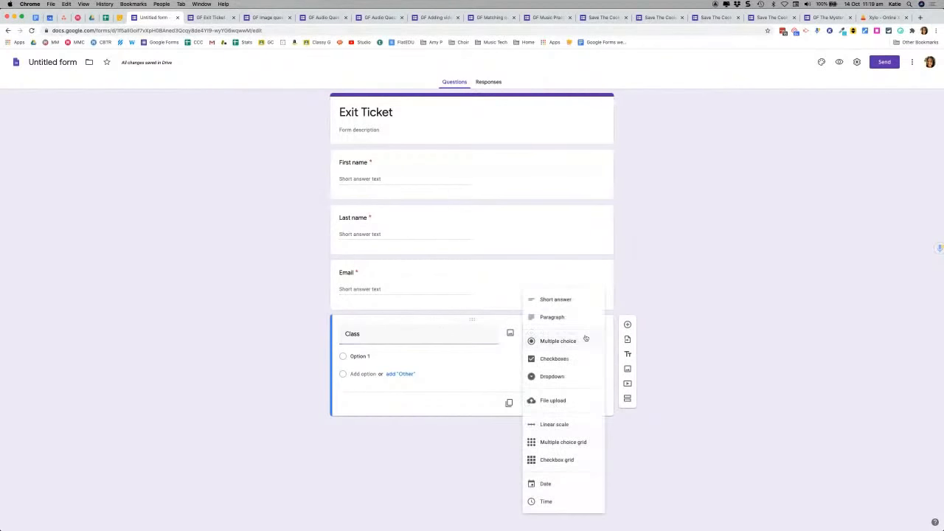
{"action": "left_click", "coordinate": [563, 300]}
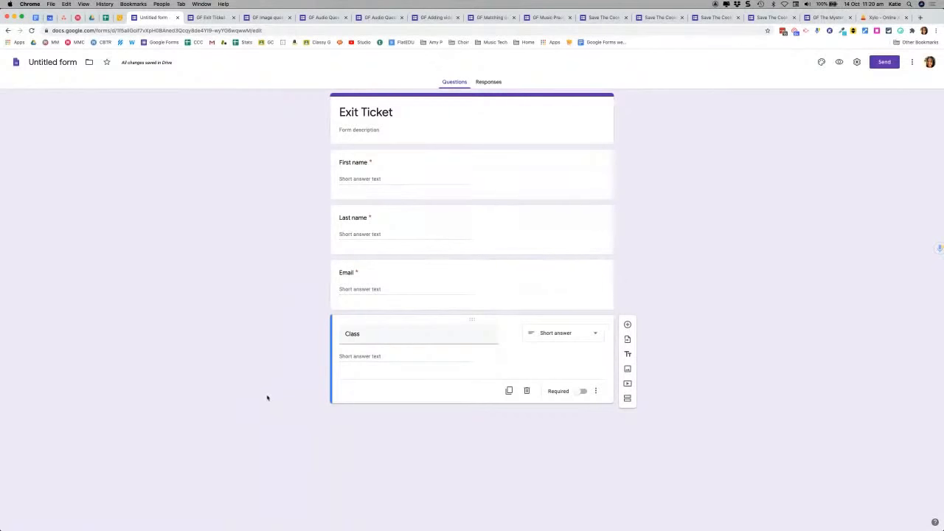
{"action": "left_click", "coordinate": [554, 339]}
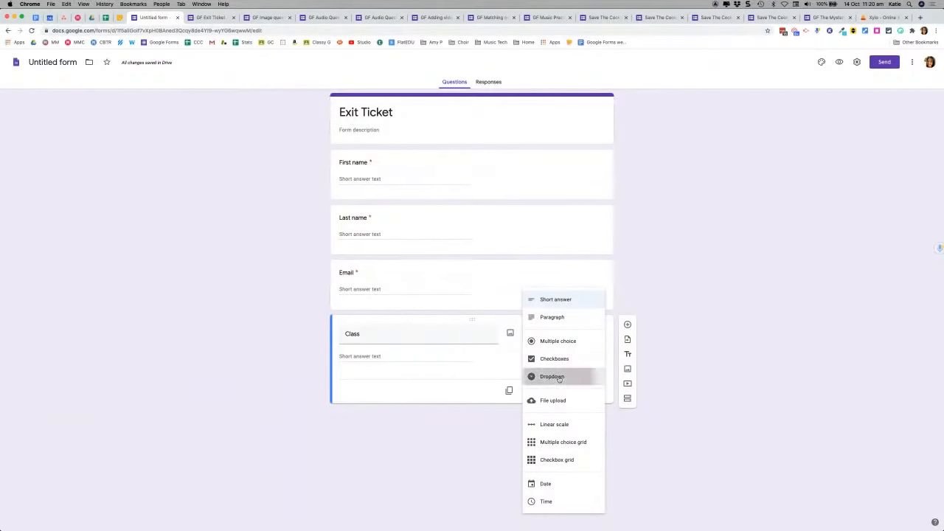
{"action": "left_click", "coordinate": [559, 378]}
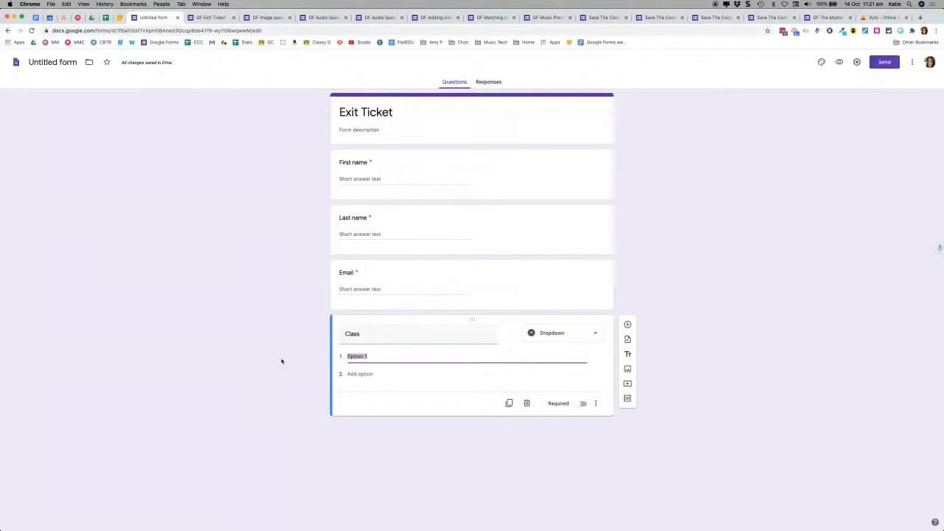
Step: Give Class the options 8A, 8B, 8C, 8D and 8E and make it required
{"action": "type", "text": "8A"}
{"action": "key", "text": "Return"}
{"action": "type", "text": "8B"}
{"action": "key", "text": "Return"}
{"action": "type", "text": "8C"}
{"action": "key", "text": "Return"}
{"action": "type", "text": "8D"}
{"action": "key", "text": "Return"}
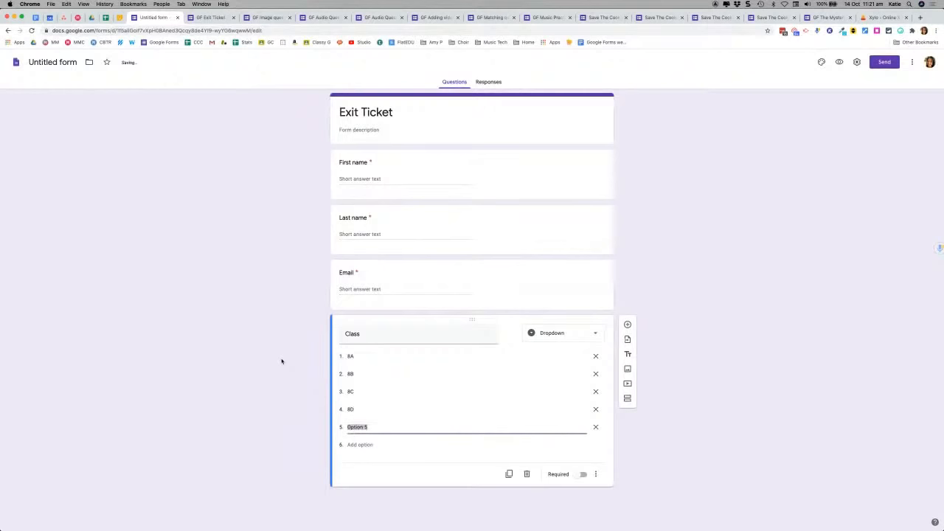
{"action": "type", "text": "8E"}
{"action": "left_click", "coordinate": [582, 474]}
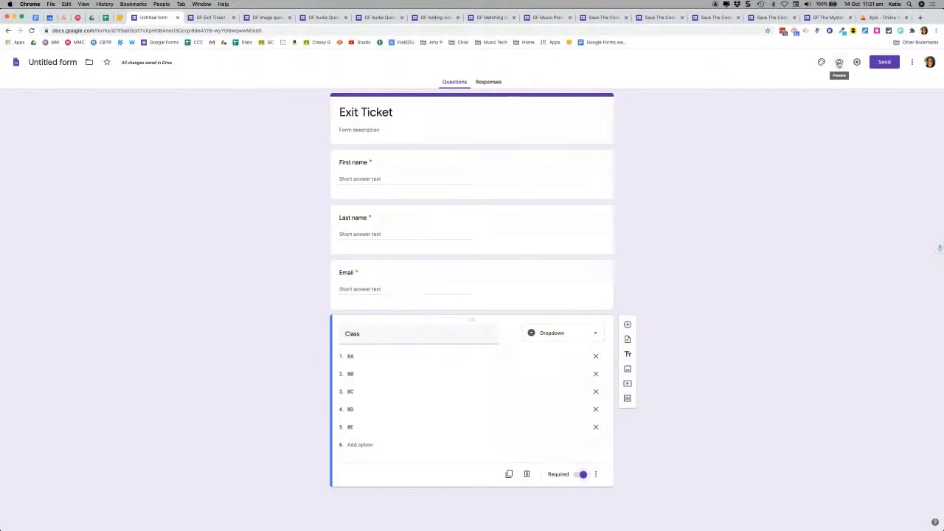
{"action": "left_click", "coordinate": [839, 63]}
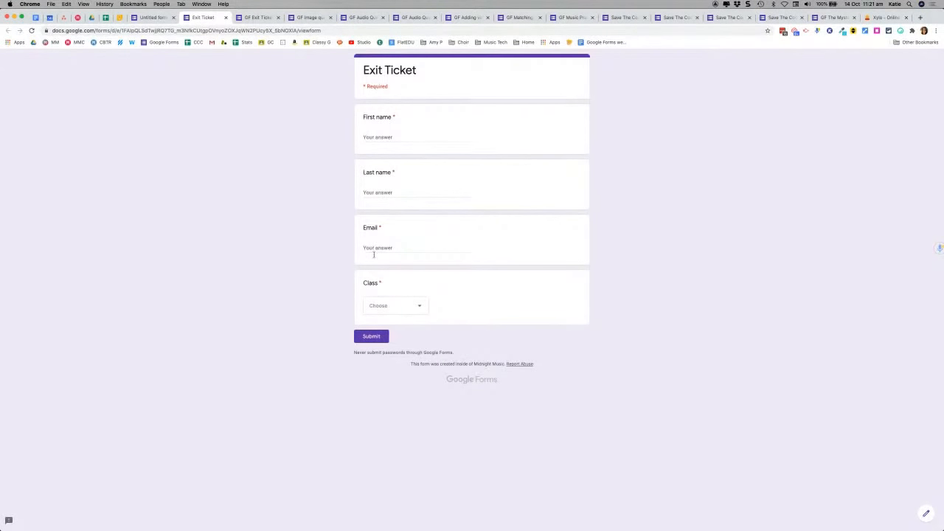
{"action": "left_click", "coordinate": [412, 308]}
{"action": "left_click", "coordinate": [412, 309]}
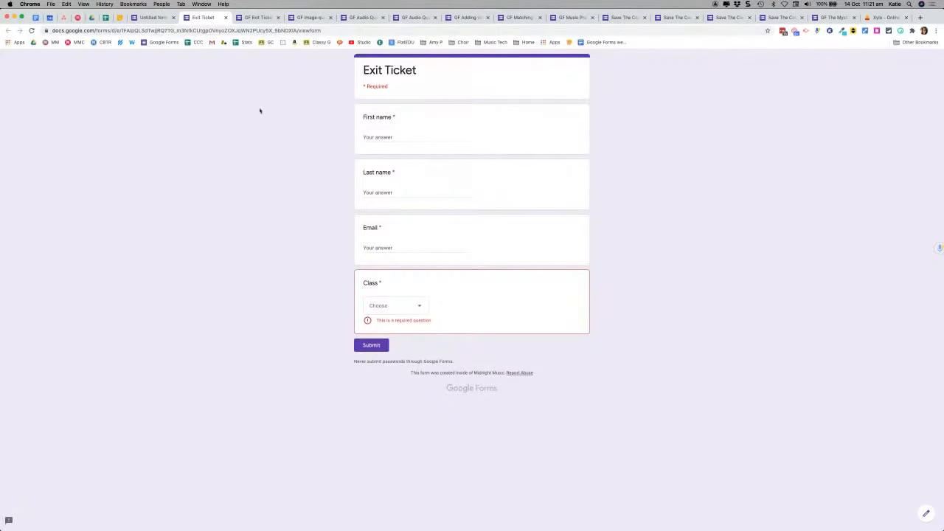
{"action": "left_click", "coordinate": [225, 18]}
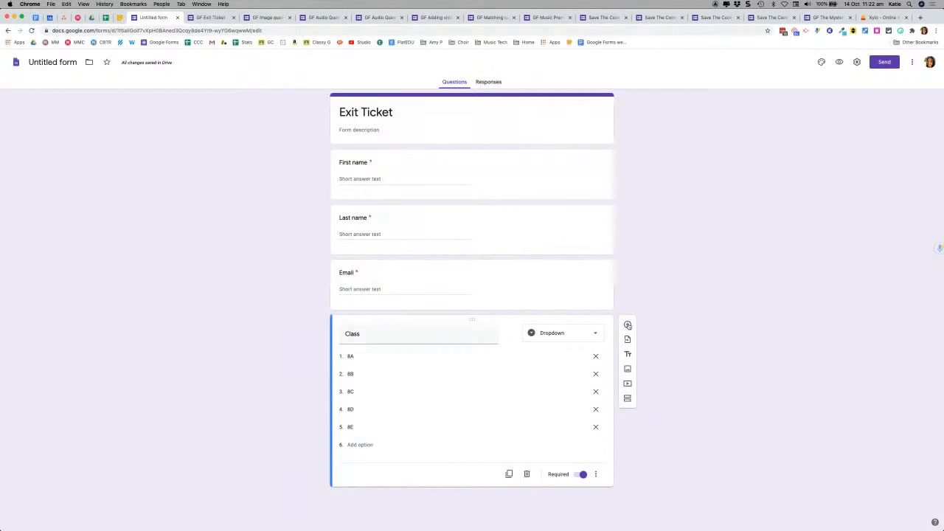
Step: Add a required paragraph question 'What did you learn today?' with a blank question below it
{"action": "left_click", "coordinate": [628, 325]}
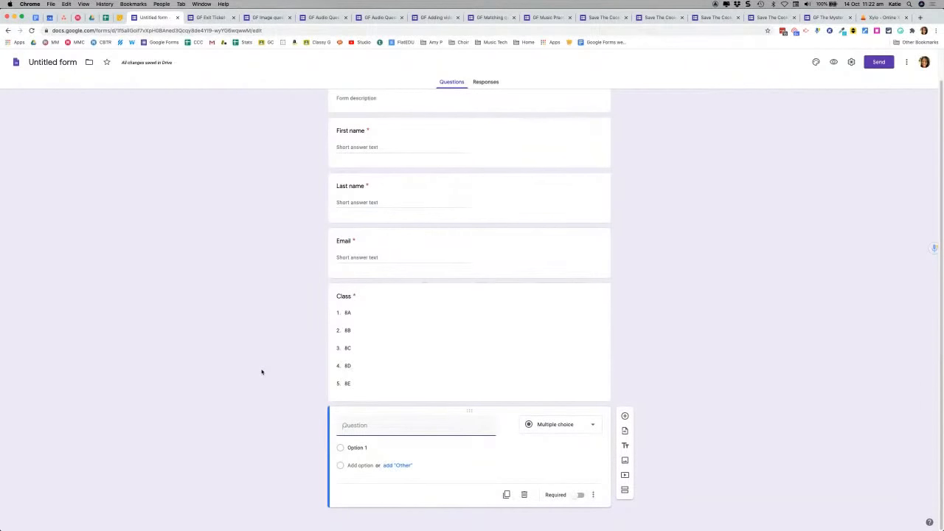
{"action": "type", "text": "What did you learn today?"}
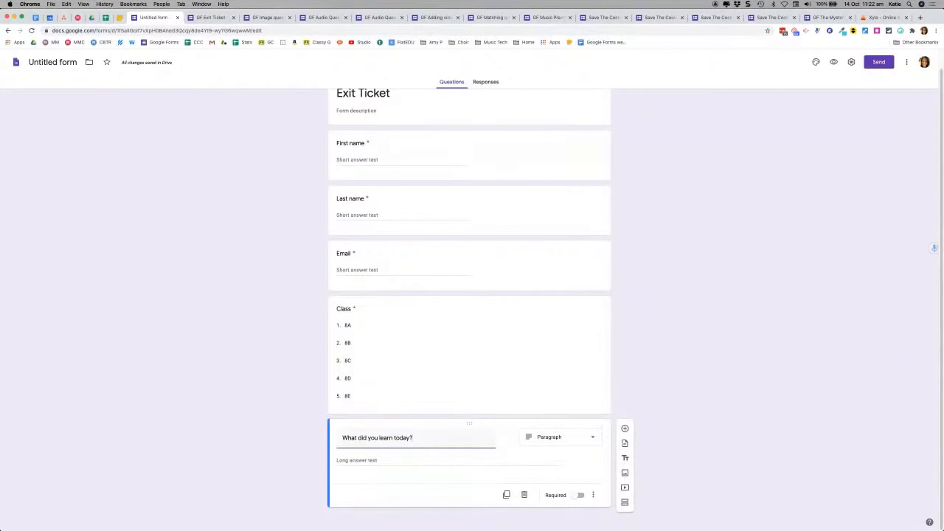
{"action": "left_click", "coordinate": [581, 495]}
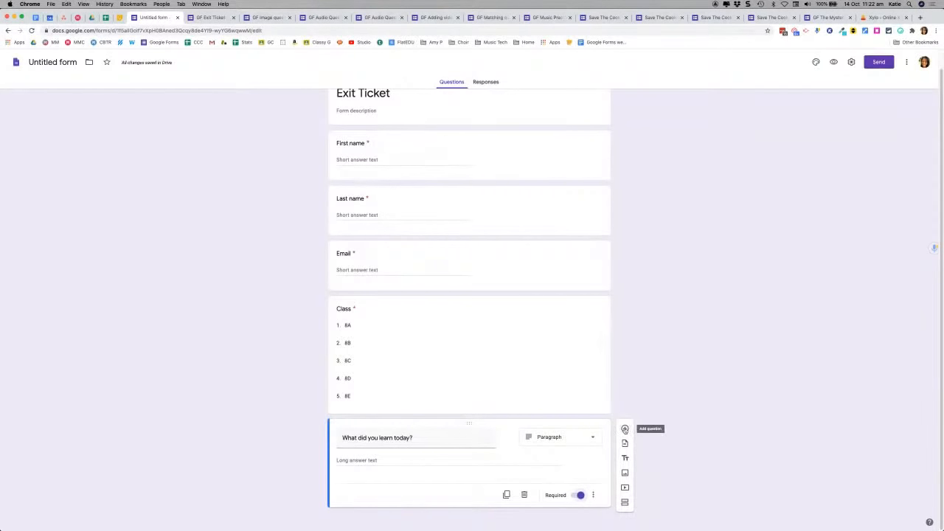
{"action": "left_click", "coordinate": [625, 429]}
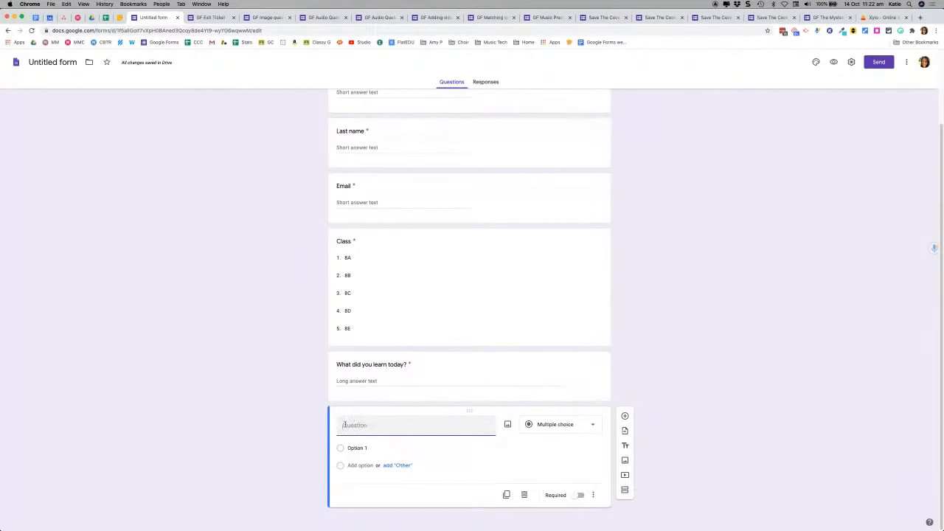
Step: Add a required 1–5 scale on how students felt about the lesson, labelled Horrible and Great!
{"action": "type", "text": "On a scale of 1-5 how"}
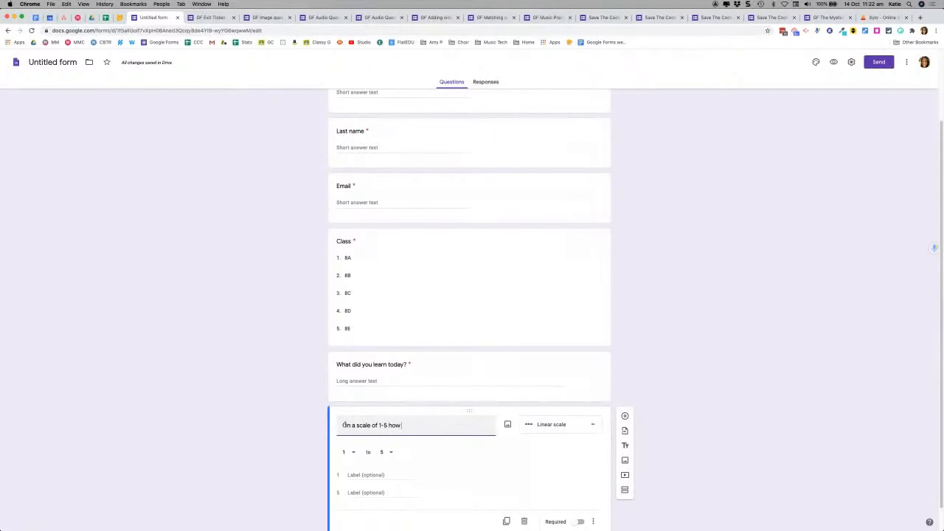
{"action": "type", "text": " did you feel about this lesson?"}
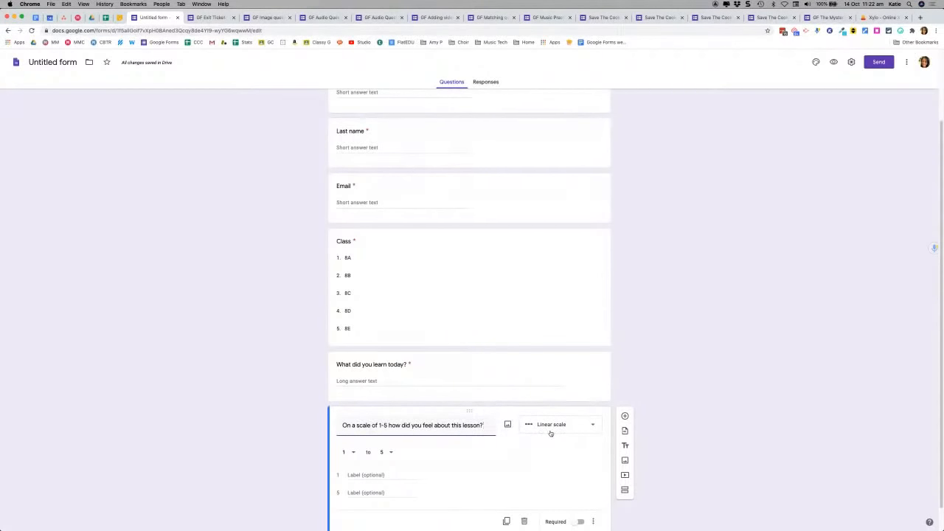
{"action": "scroll", "coordinate": [736, 376], "scroll_direction": "down", "scroll_amount": 1}
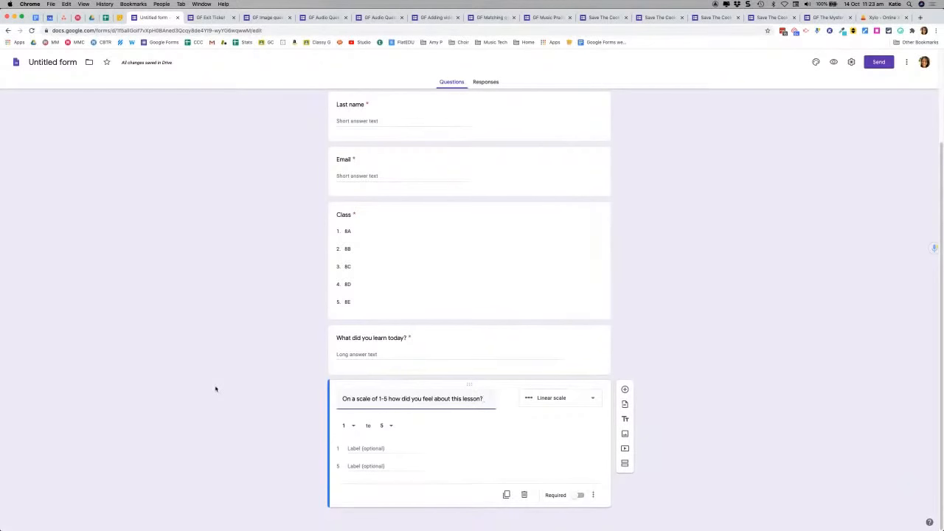
{"action": "left_click", "coordinate": [356, 448]}
{"action": "type", "text": "Horrible"}
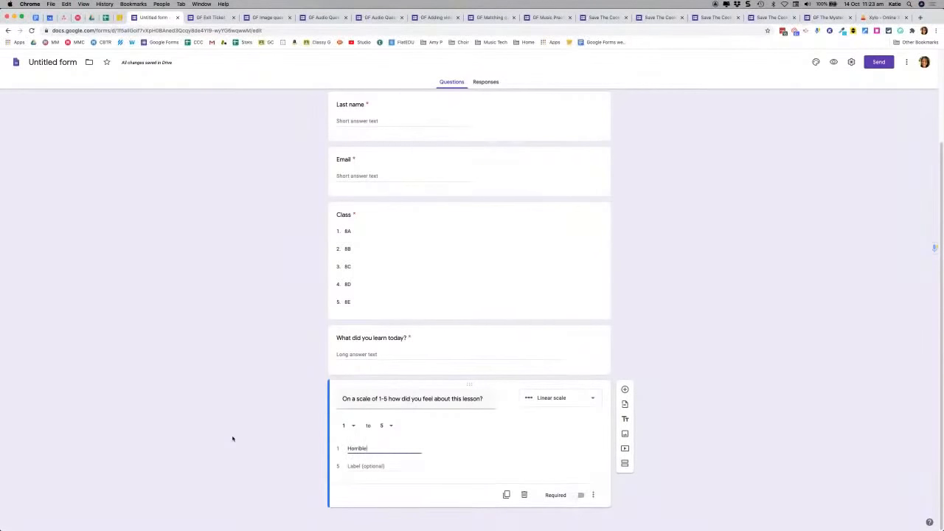
{"action": "left_click", "coordinate": [368, 466]}
{"action": "type", "text": "Great!"}
{"action": "left_click", "coordinate": [579, 496]}
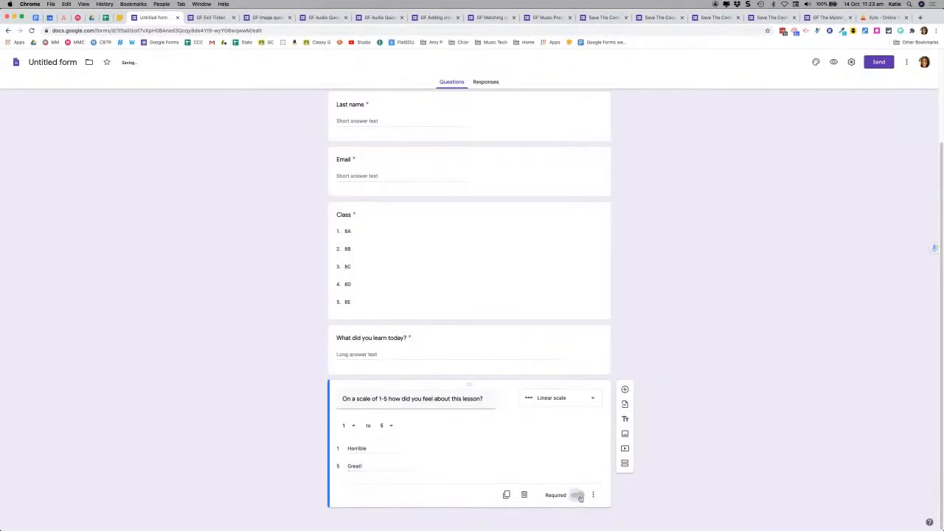
{"action": "left_click", "coordinate": [625, 390]}
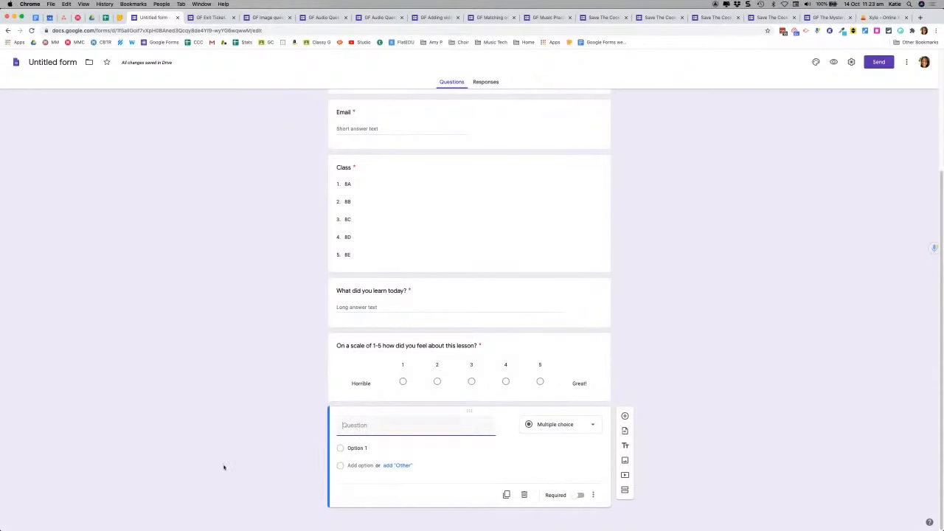
Step: Add a required paragraph question 'A question I have about this lesson'
{"action": "type", "text": "A"}
{"action": "type", "text": " question I hav"}
{"action": "type", "text": "e about this le"}
{"action": "type", "text": "sson"}
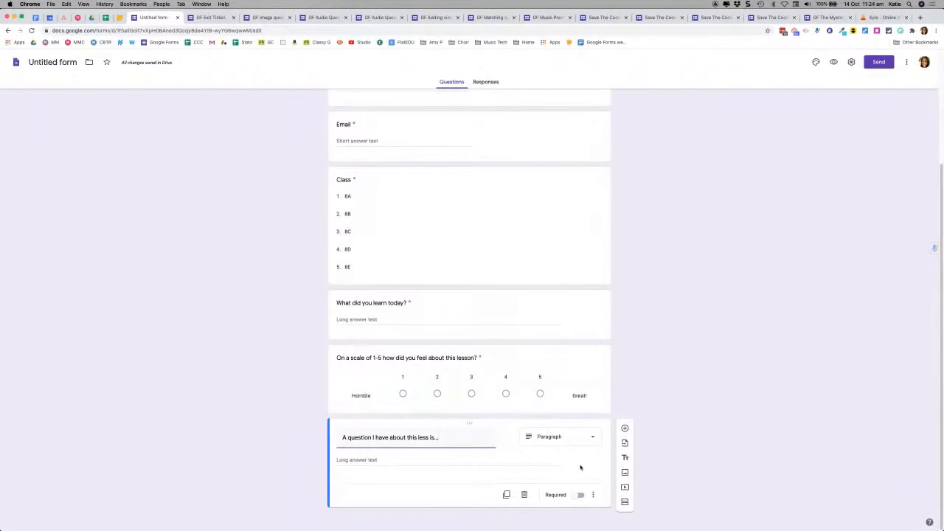
{"action": "left_click", "coordinate": [566, 440]}
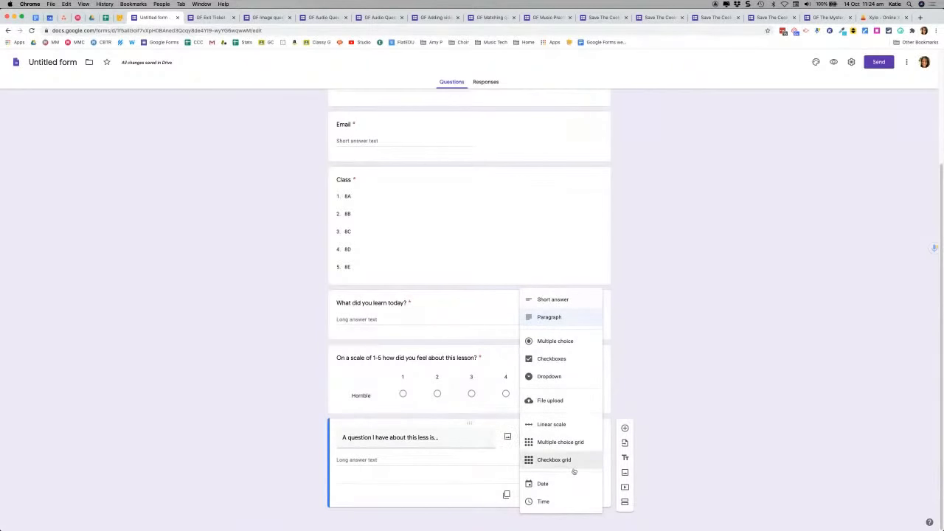
{"action": "left_click", "coordinate": [713, 386]}
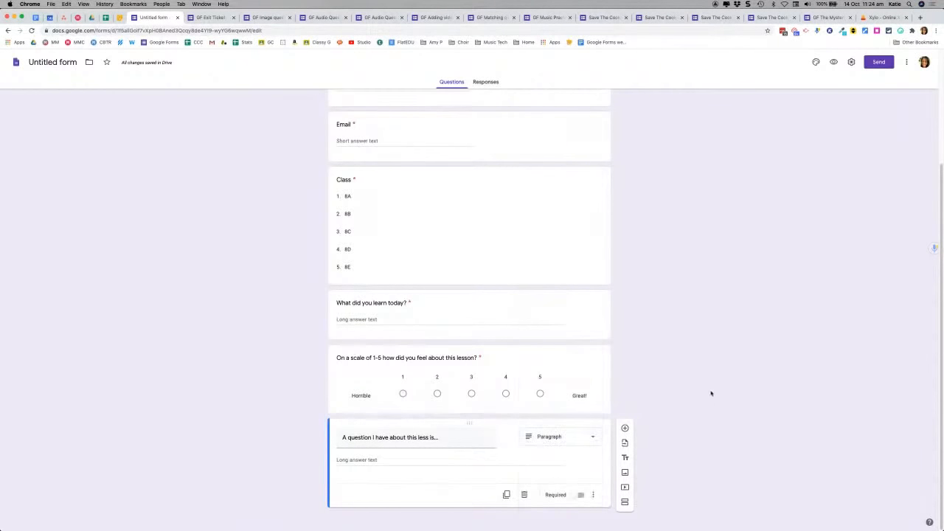
{"action": "left_click", "coordinate": [580, 495]}
{"action": "scroll", "coordinate": [745, 263], "scroll_direction": "up", "scroll_amount": 5}
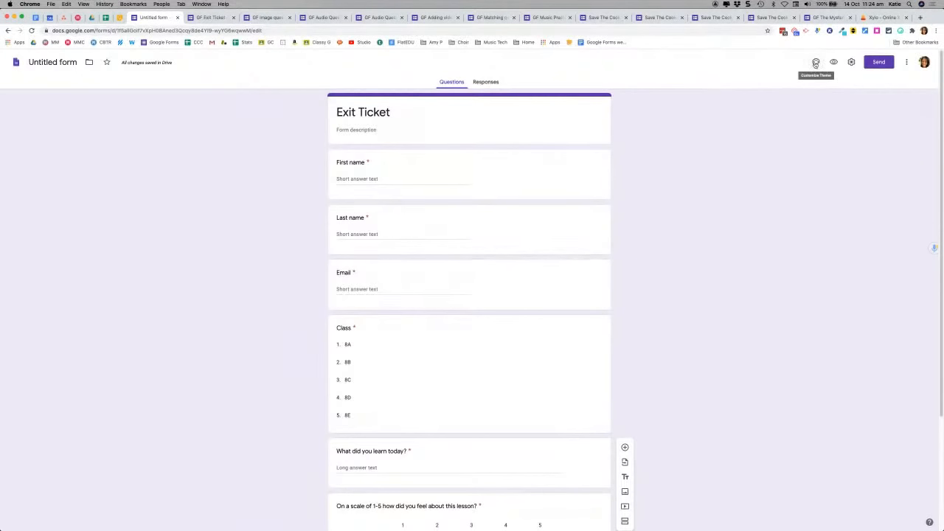
Step: Try red, blue, teal and indigo theme colours, finishing on light blue
{"action": "left_click", "coordinate": [816, 63]}
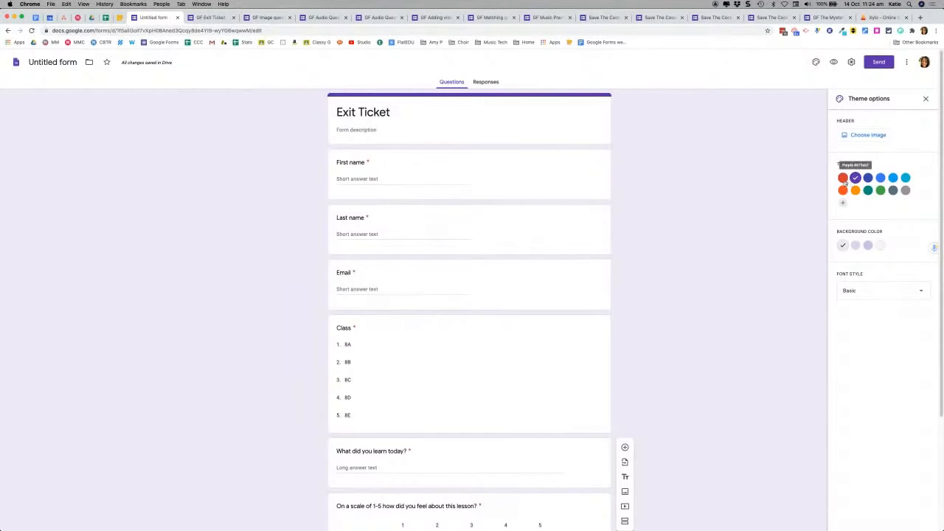
{"action": "left_click", "coordinate": [843, 179]}
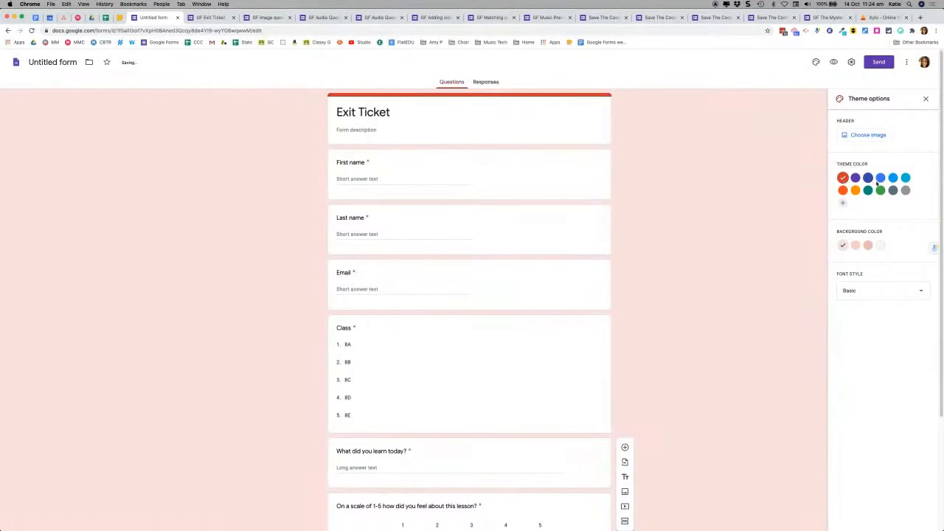
{"action": "left_click", "coordinate": [882, 179]}
{"action": "left_click", "coordinate": [905, 179]}
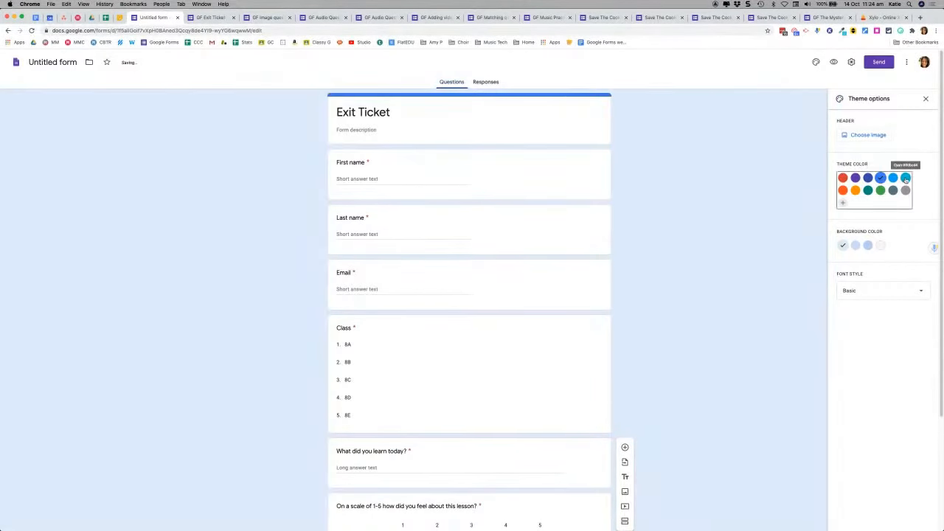
{"action": "left_click", "coordinate": [868, 191]}
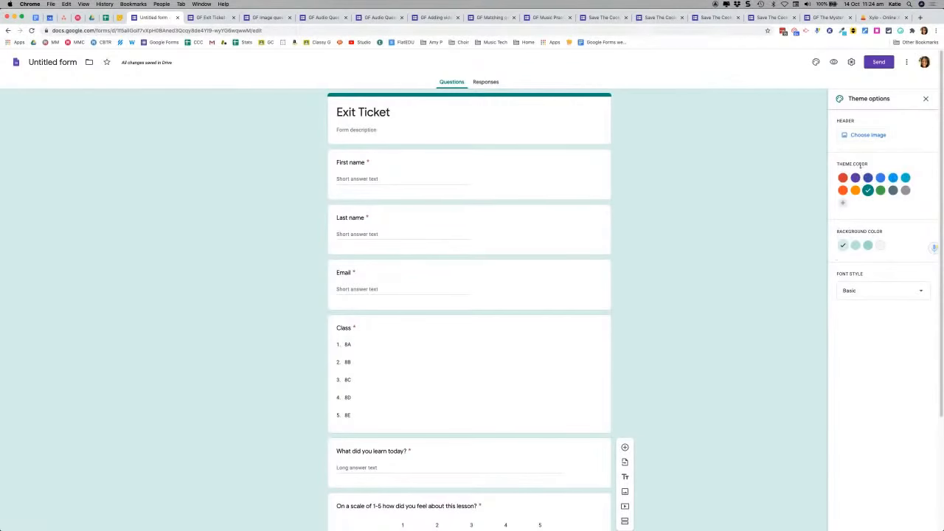
{"action": "left_click", "coordinate": [867, 178]}
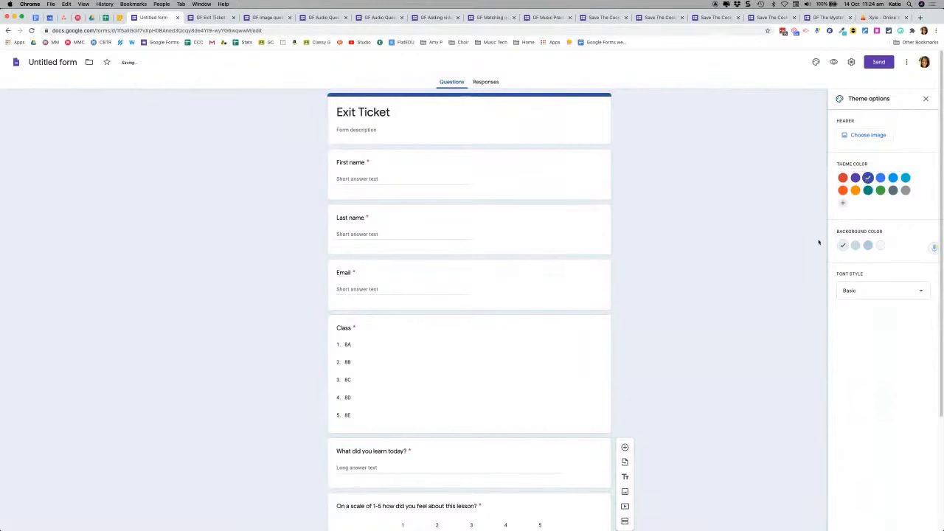
{"action": "left_click", "coordinate": [904, 178]}
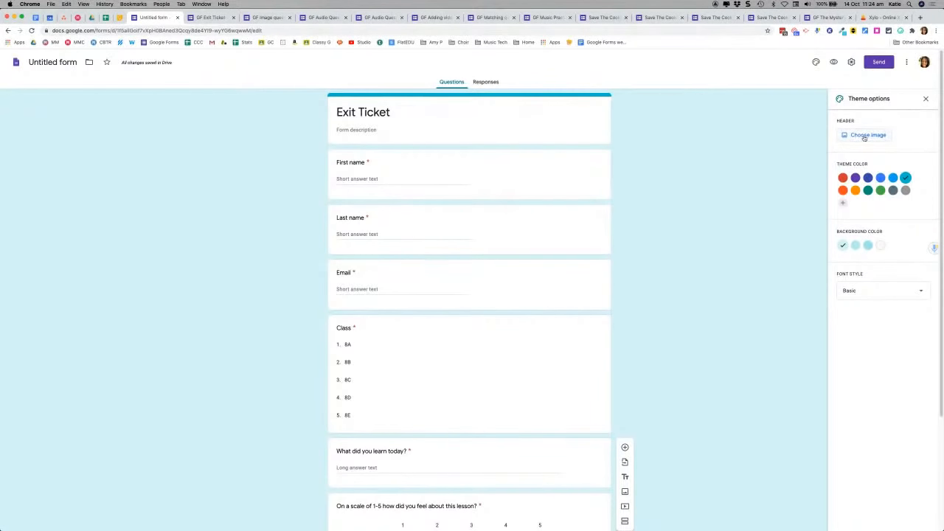
Step: Insert the rocket illustration from the Illustrations category as the form's header image
{"action": "left_click", "coordinate": [865, 136]}
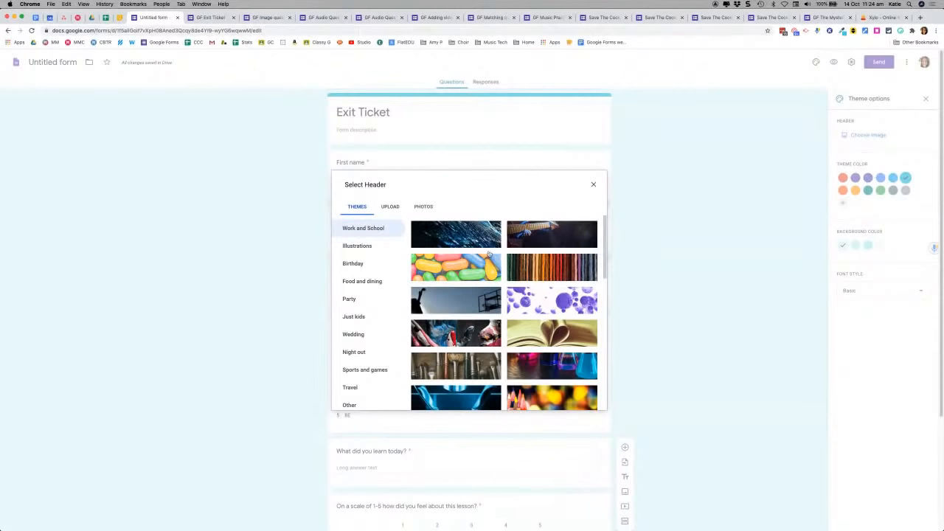
{"action": "scroll", "coordinate": [475, 274], "scroll_direction": "down", "scroll_amount": 1}
{"action": "scroll", "coordinate": [476, 274], "scroll_direction": "down", "scroll_amount": 10}
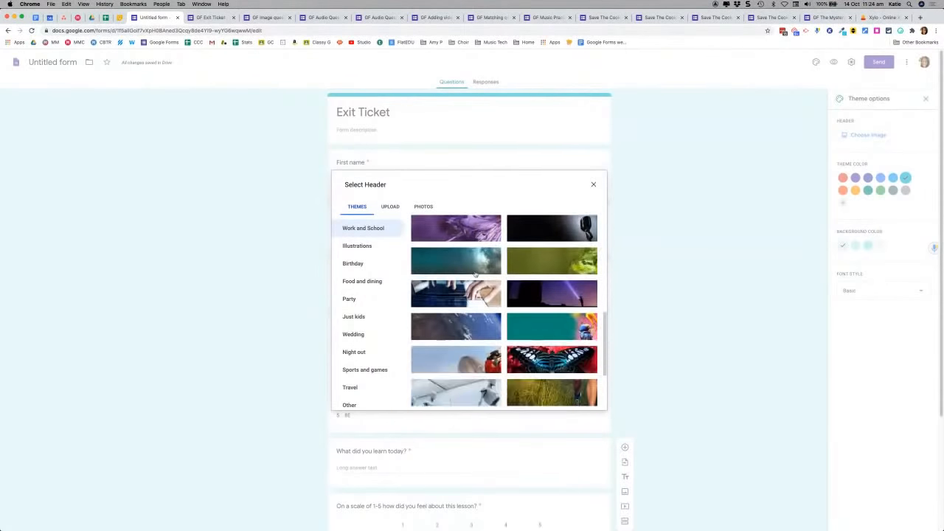
{"action": "scroll", "coordinate": [476, 274], "scroll_direction": "up", "scroll_amount": 5}
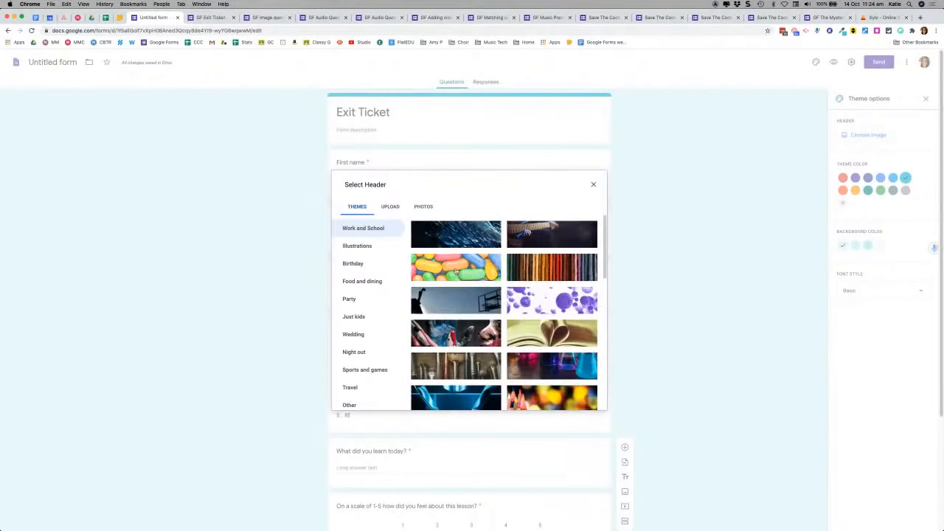
{"action": "left_click", "coordinate": [362, 250]}
{"action": "scroll", "coordinate": [473, 256], "scroll_direction": "down", "scroll_amount": 6}
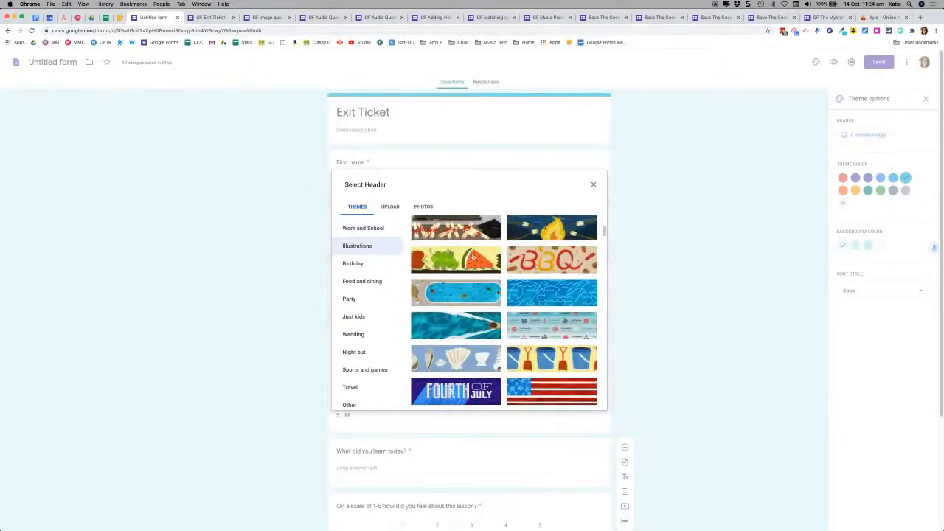
{"action": "scroll", "coordinate": [473, 257], "scroll_direction": "down", "scroll_amount": 10}
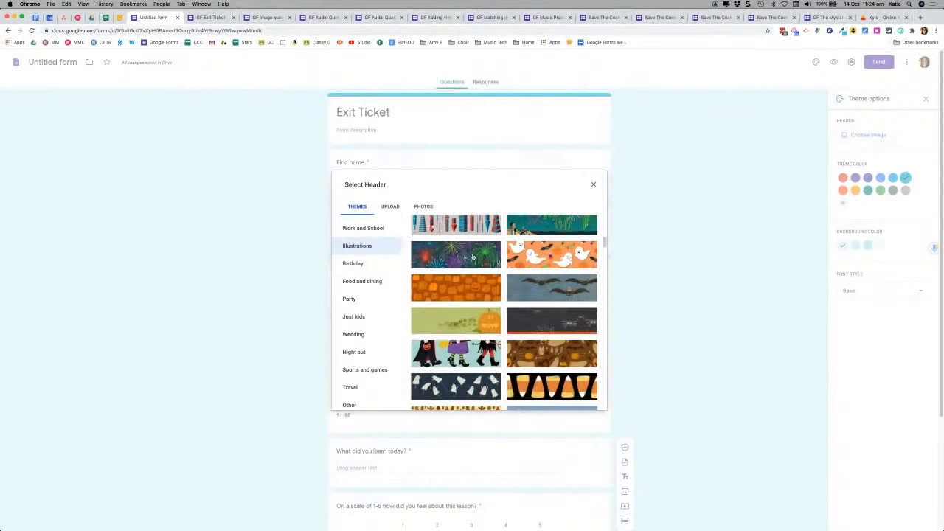
{"action": "scroll", "coordinate": [473, 256], "scroll_direction": "down", "scroll_amount": 10}
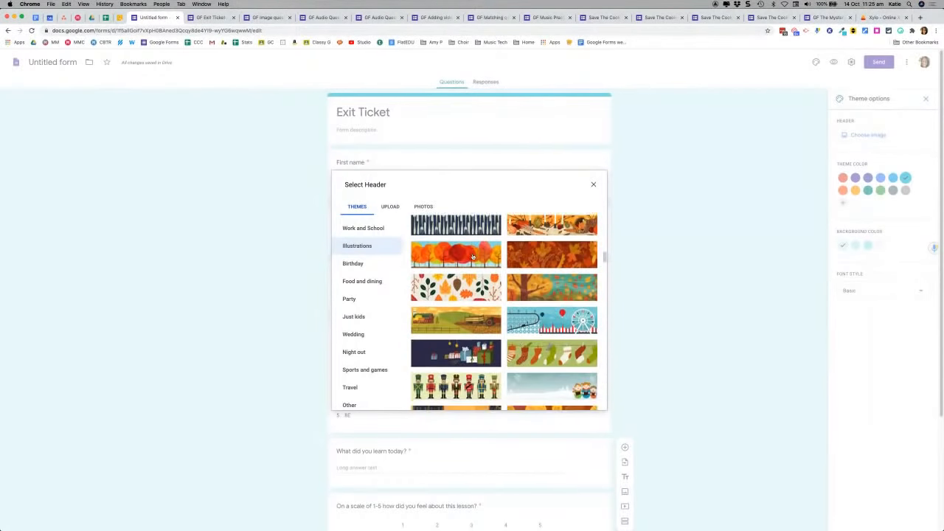
{"action": "scroll", "coordinate": [473, 254], "scroll_direction": "down", "scroll_amount": 4}
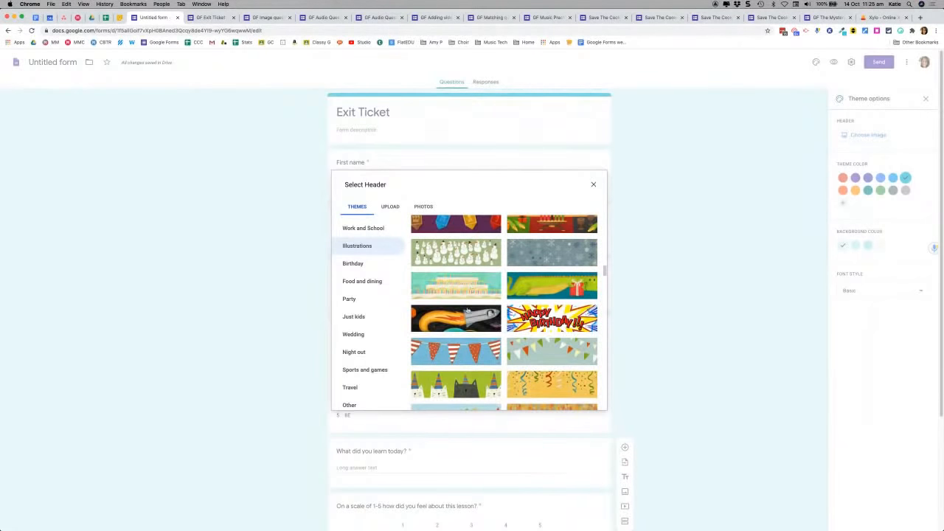
{"action": "left_click", "coordinate": [464, 319]}
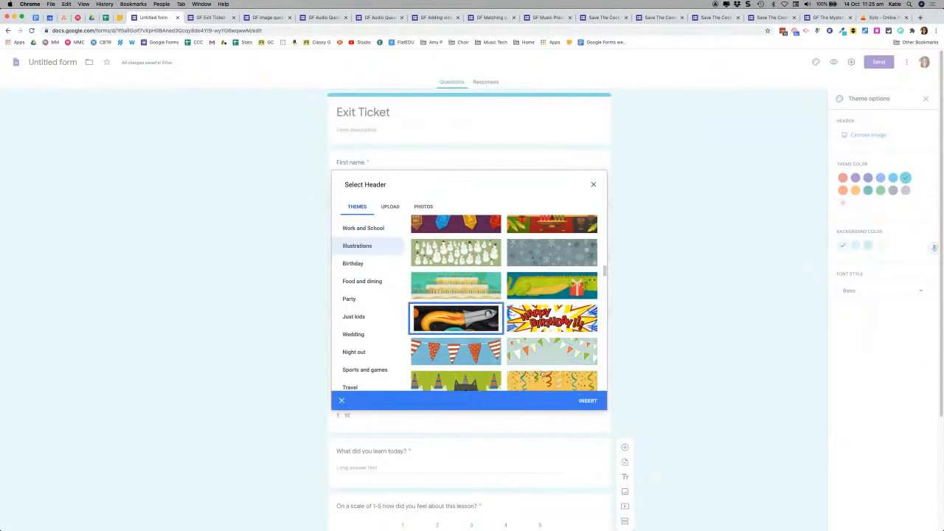
{"action": "left_click", "coordinate": [591, 405]}
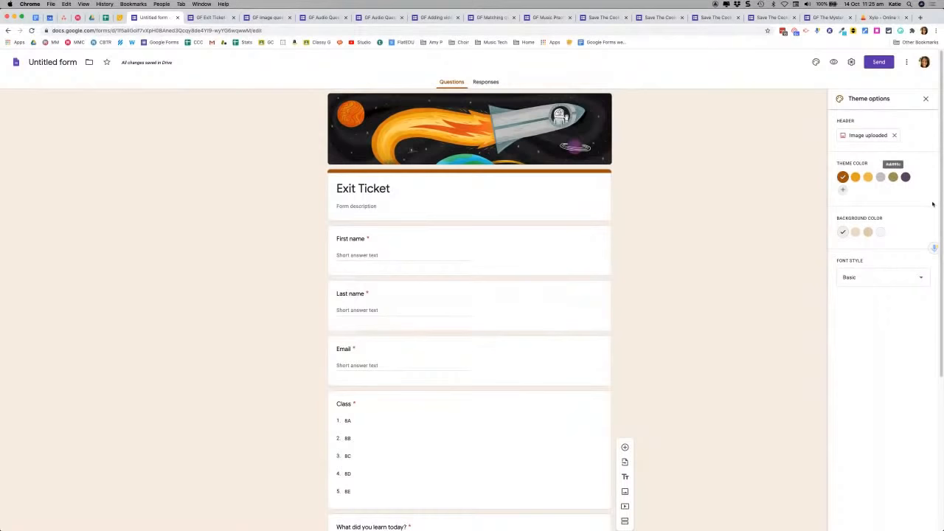
Step: Set the form's theme colour to purple with a light grey-white background
{"action": "left_click", "coordinate": [905, 177]}
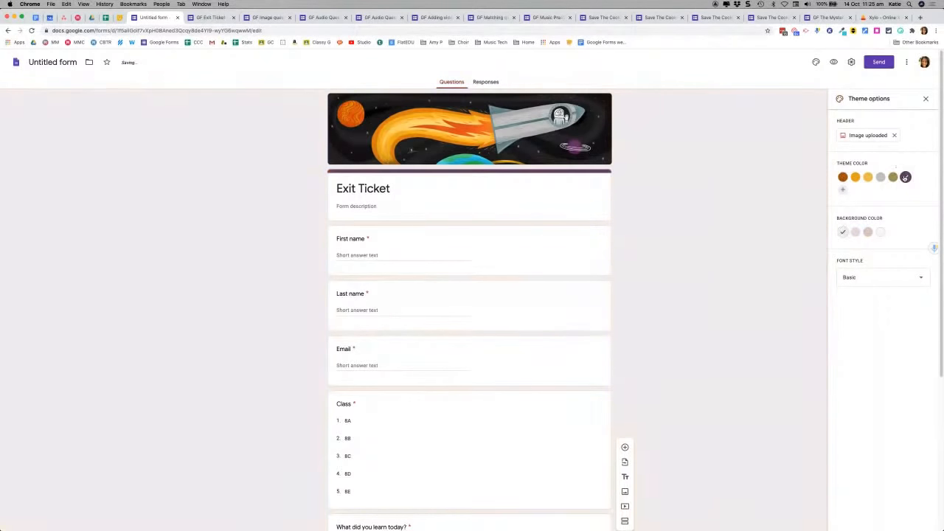
{"action": "left_click", "coordinate": [879, 231]}
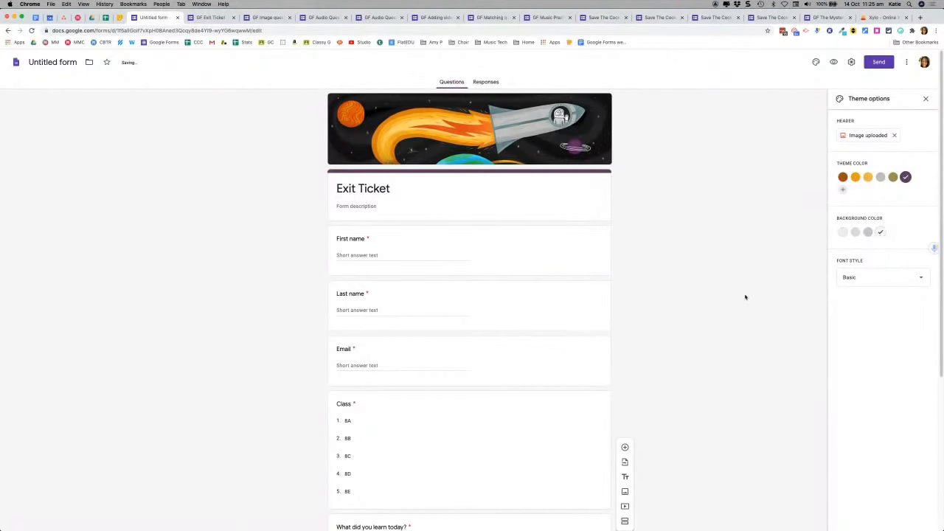
{"action": "scroll", "coordinate": [739, 290], "scroll_direction": "down", "scroll_amount": 3}
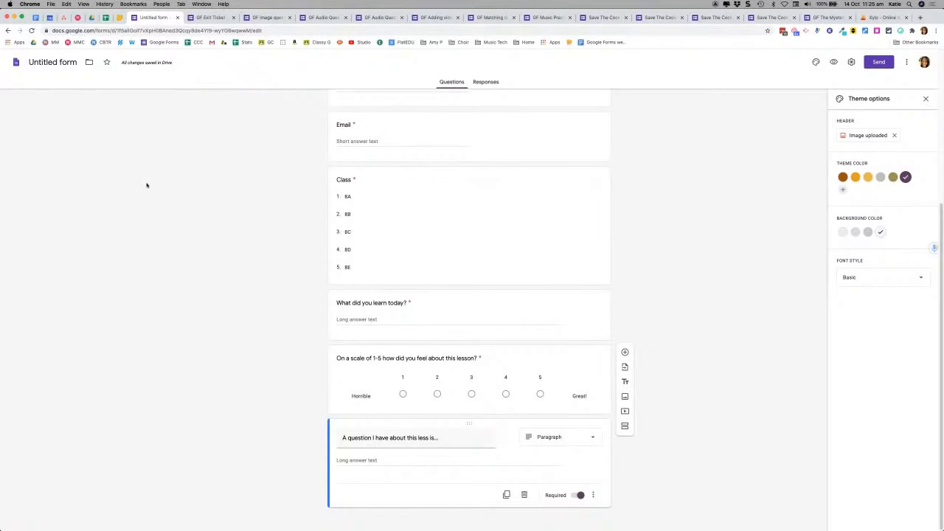
{"action": "scroll", "coordinate": [211, 172], "scroll_direction": "up", "scroll_amount": 5}
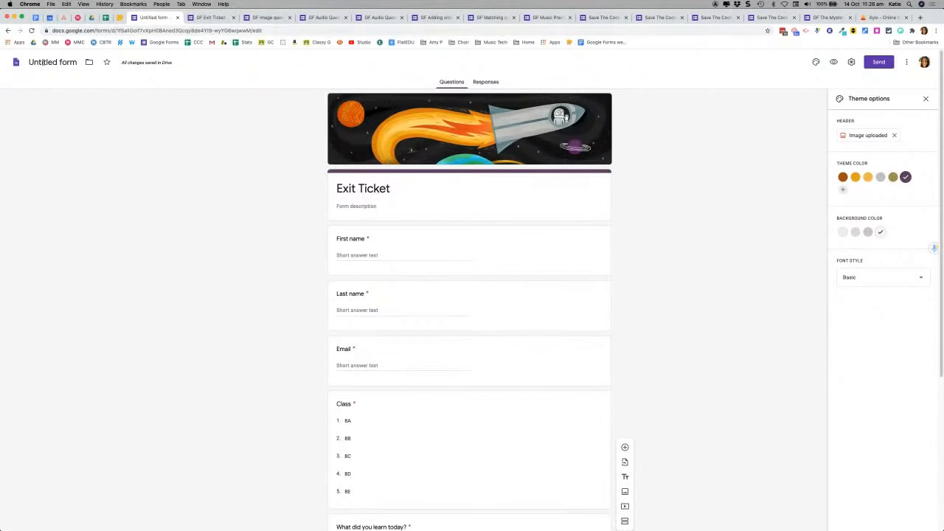
Step: Name the form file 'Exit Ticket' and leave it in its current Drive folder
{"action": "left_click", "coordinate": [43, 62]}
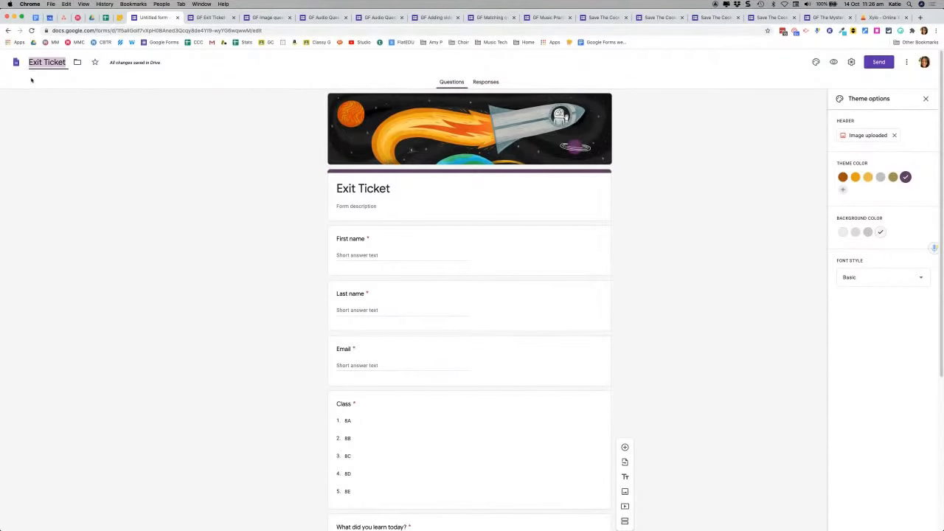
{"action": "left_click", "coordinate": [245, 165]}
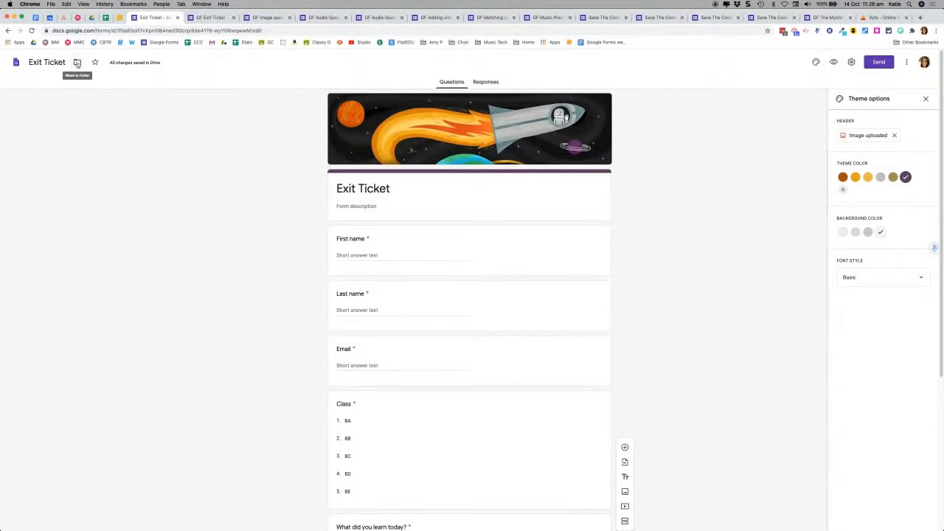
{"action": "left_click", "coordinate": [77, 63]}
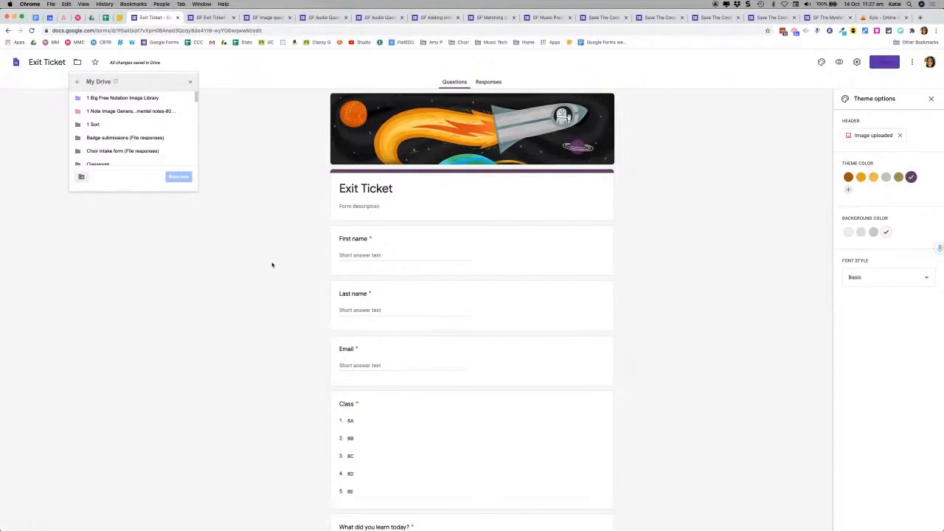
{"action": "left_click", "coordinate": [269, 395]}
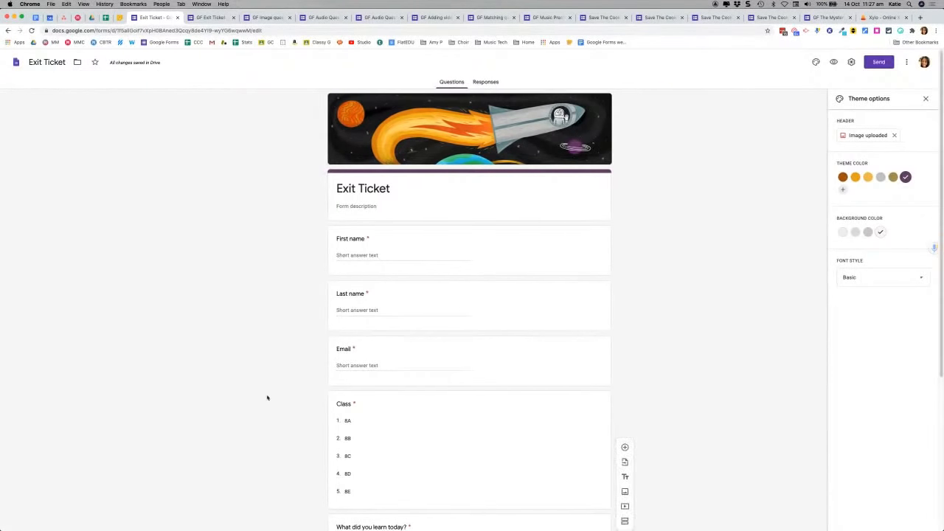
Step: In Settings, uncheck 'Restrict to users in Midnight Music and its trusted organizations'
{"action": "left_click", "coordinate": [851, 62]}
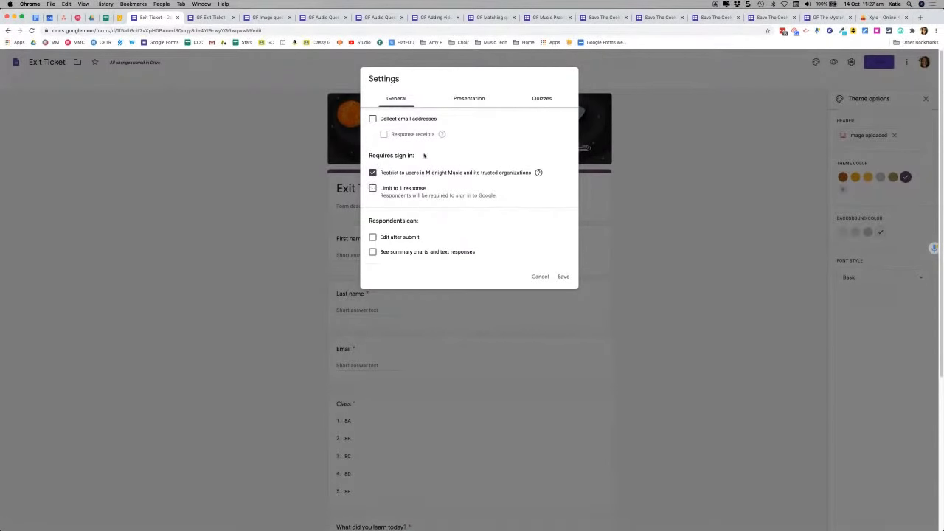
{"action": "left_click", "coordinate": [372, 172]}
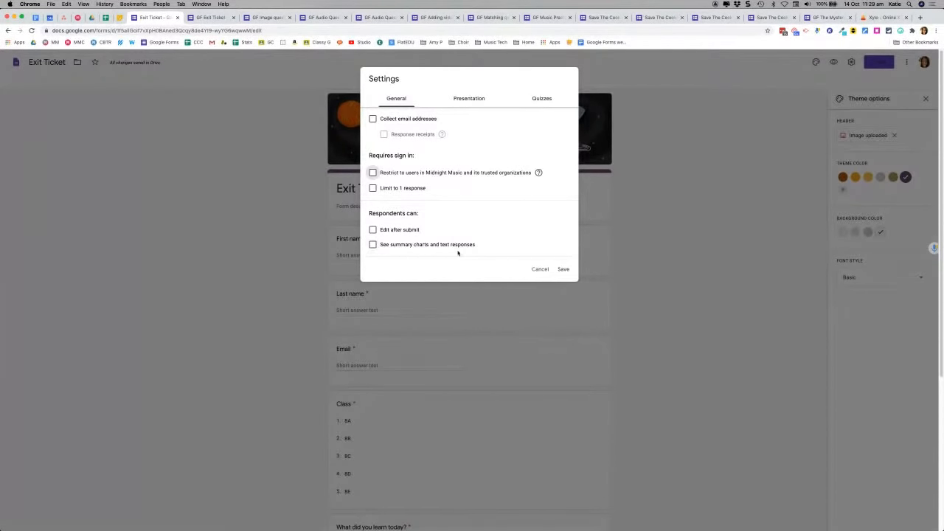
Step: Set the Presentation confirmation message to 'Thank you'
{"action": "left_click", "coordinate": [467, 100]}
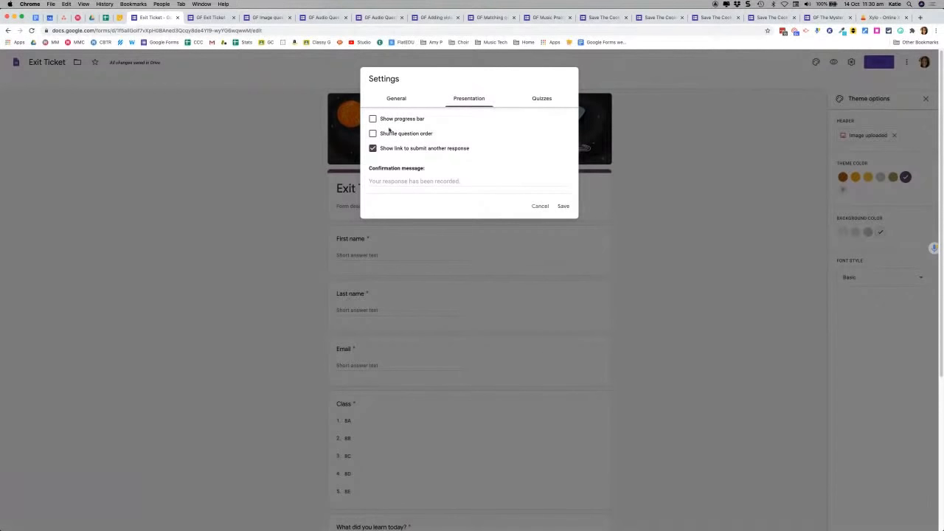
{"action": "left_click", "coordinate": [413, 182]}
{"action": "type", "text": "Thak"}
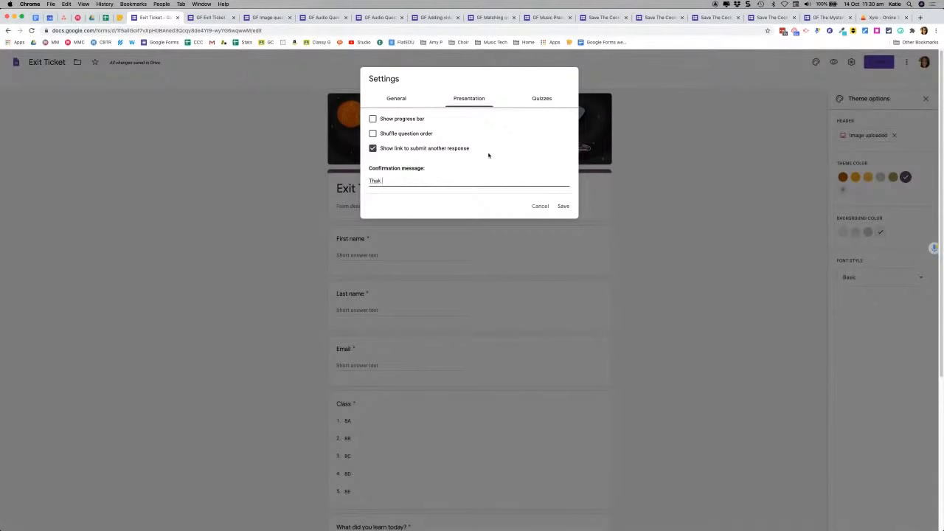
{"action": "key", "text": "BackSpace"}
{"action": "type", "text": "nk you!"}
Step: Leave 'Make this a quiz' off on the Quizzes tab and save the settings
{"action": "left_click", "coordinate": [543, 99]}
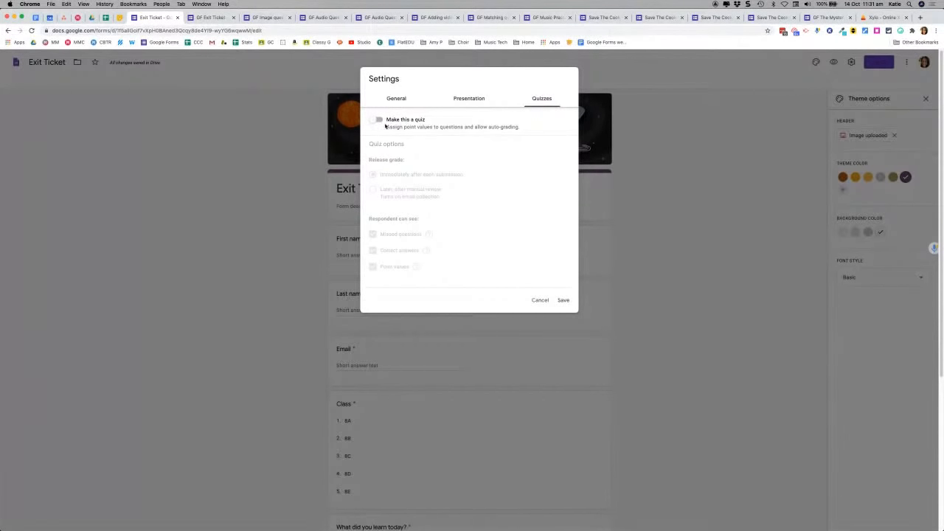
{"action": "left_click", "coordinate": [563, 301]}
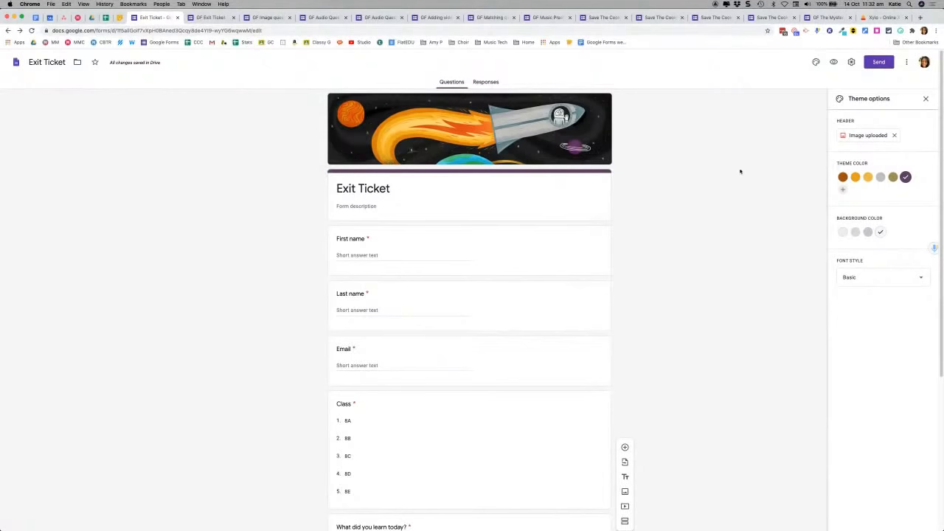
Step: Preview the form and enter a sample first name, last name and e-mail address
{"action": "left_click", "coordinate": [833, 63]}
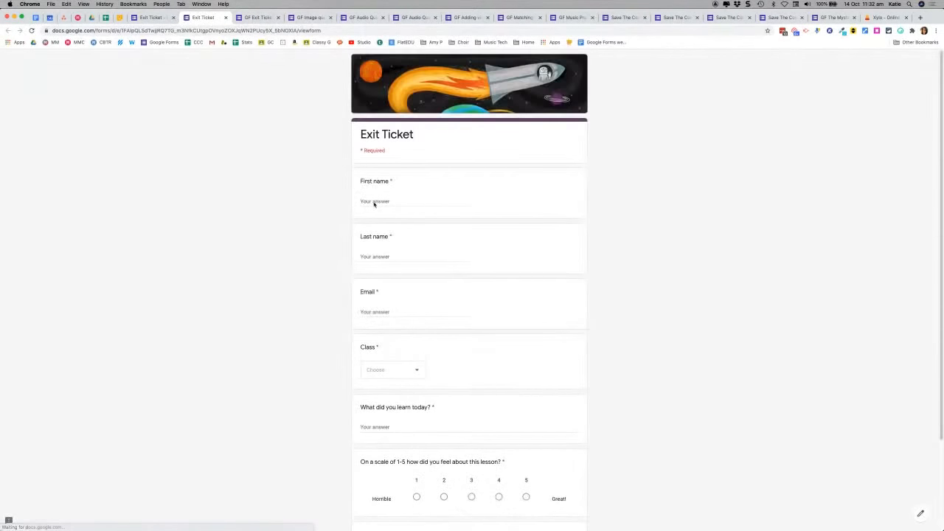
{"action": "left_click", "coordinate": [373, 201]}
{"action": "type", "text": "Fred"}
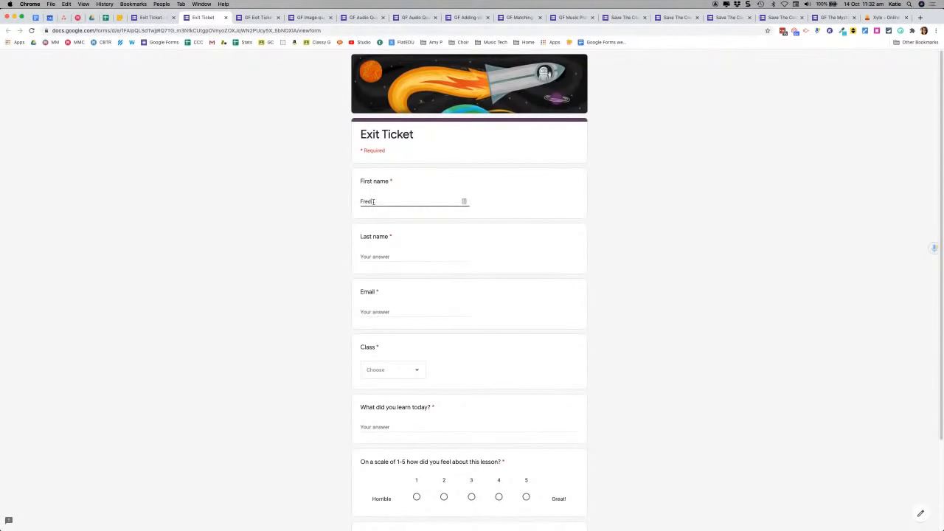
{"action": "key", "text": "Tab"}
{"action": "type", "text": "Flintstone"}
{"action": "left_click", "coordinate": [386, 312]}
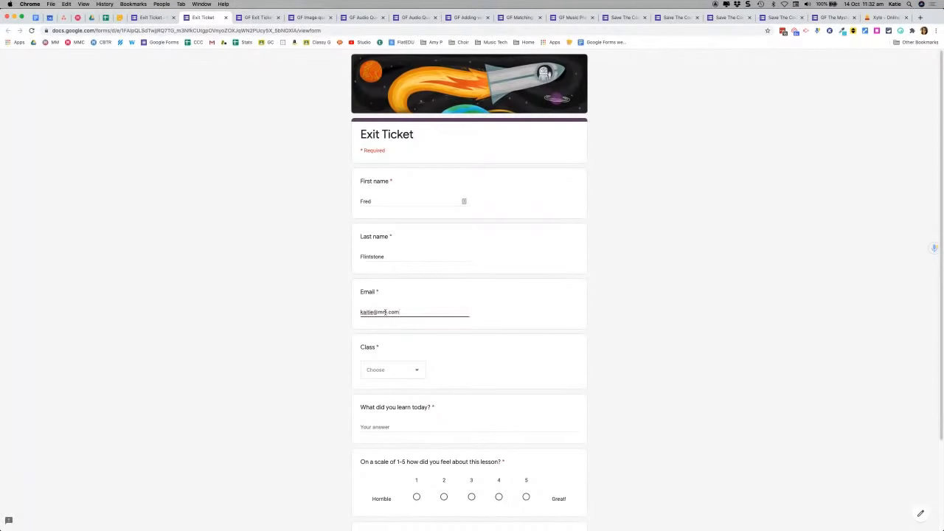
Step: Choose class 8B and answer 'What did you learn today?' with 'All the things'
{"action": "left_click", "coordinate": [392, 375]}
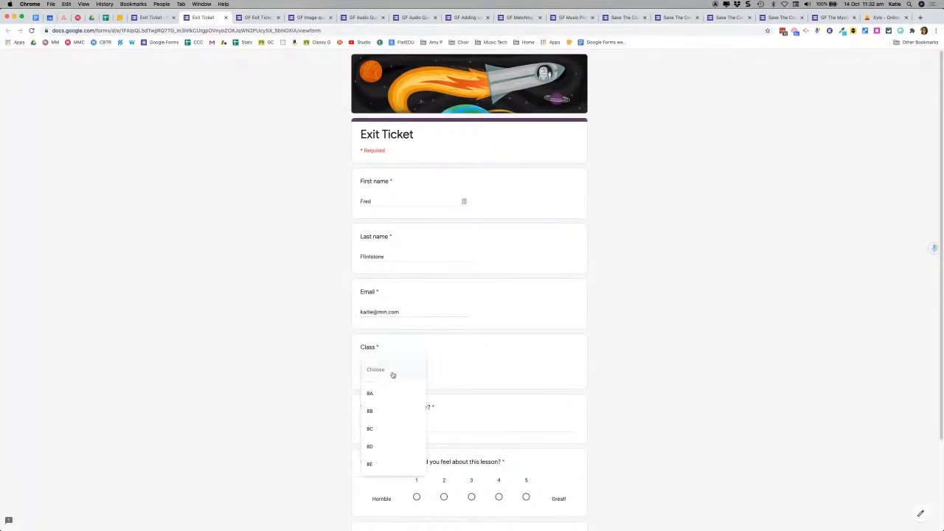
{"action": "left_click", "coordinate": [380, 417]}
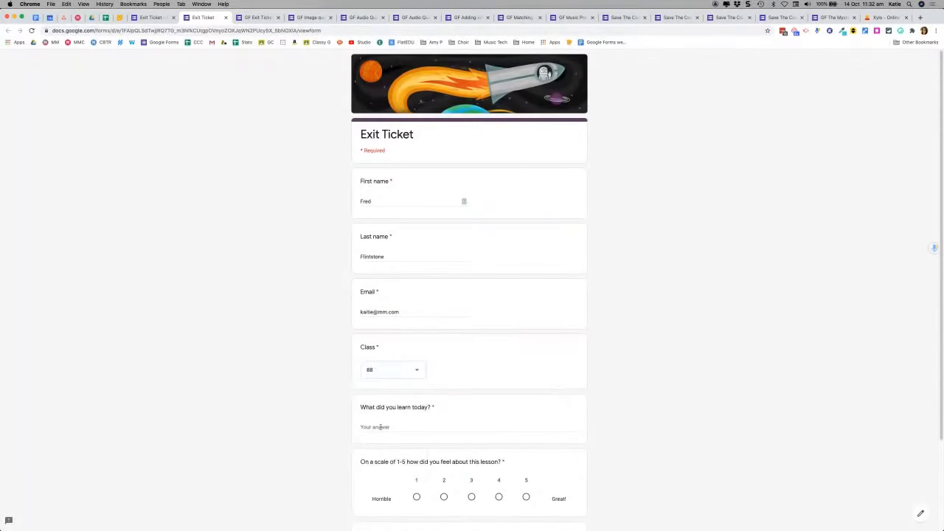
{"action": "left_click", "coordinate": [380, 427]}
{"action": "type", "text": "All the things"}
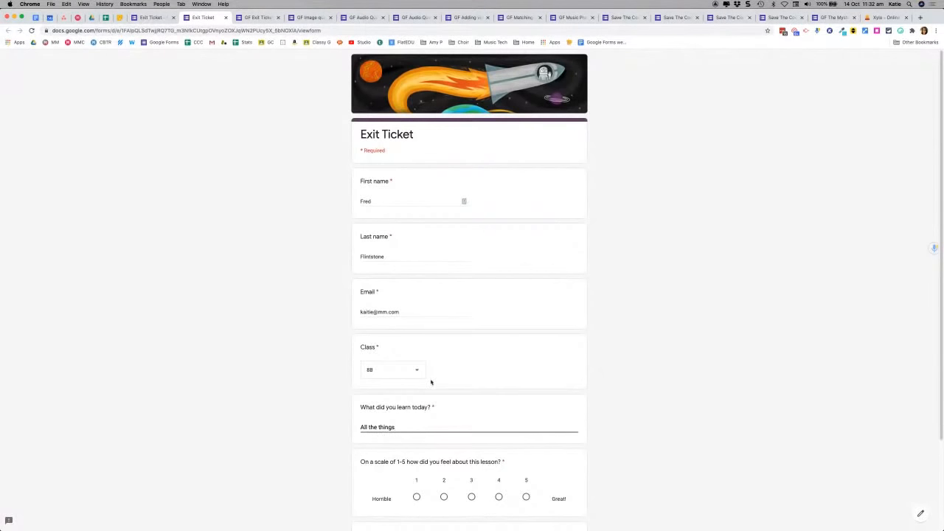
Step: Rate the lesson 5, answer 'no questions', and submit the test response
{"action": "scroll", "coordinate": [431, 382], "scroll_direction": "down", "scroll_amount": 3}
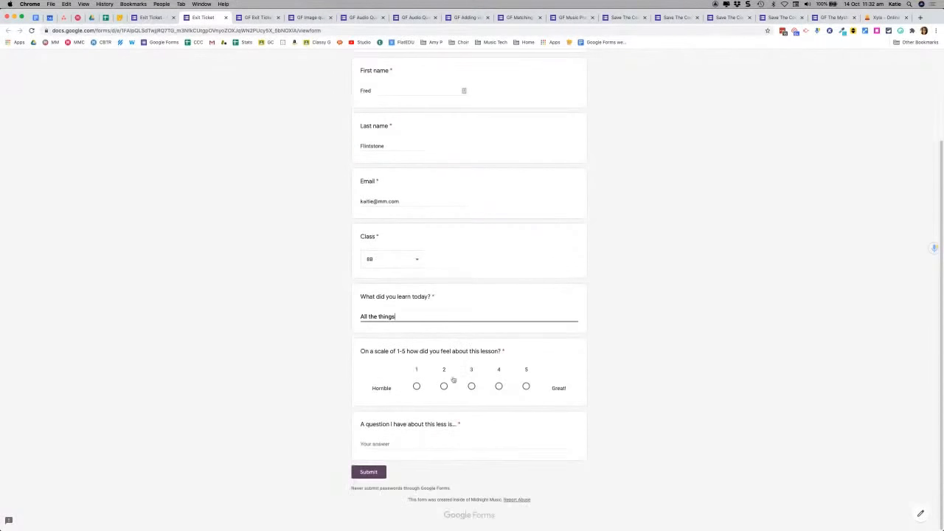
{"action": "left_click", "coordinate": [525, 386]}
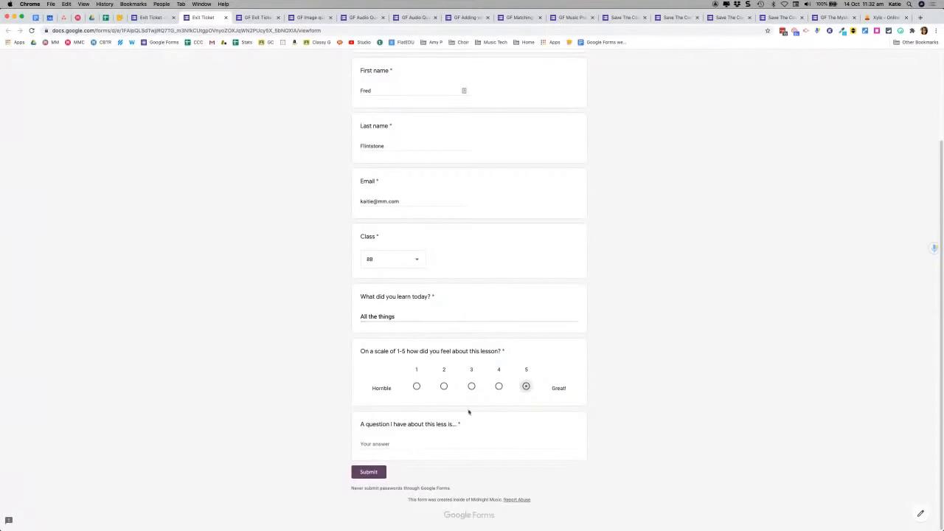
{"action": "left_click", "coordinate": [373, 444]}
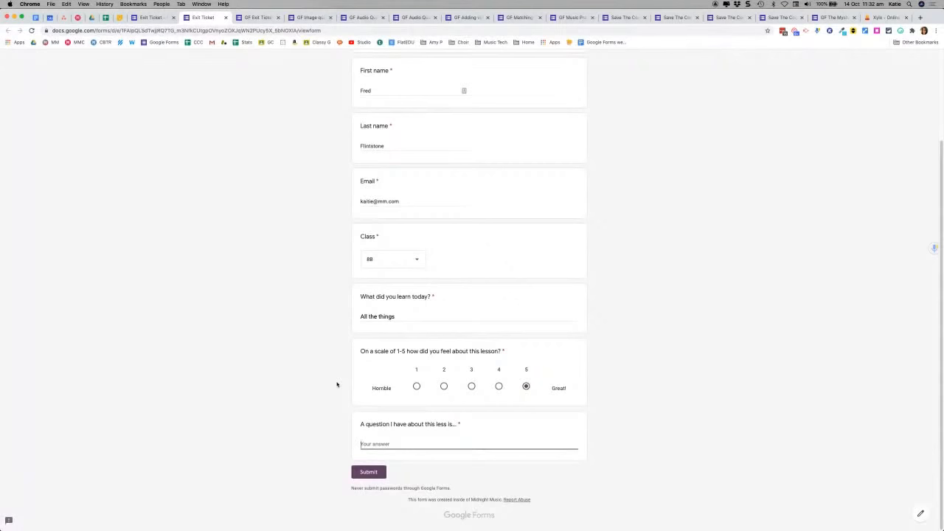
{"action": "type", "text": "no questino"}
{"action": "key", "text": "BackSpace"}
{"action": "type", "text": "ons"}
{"action": "left_click", "coordinate": [373, 472]}
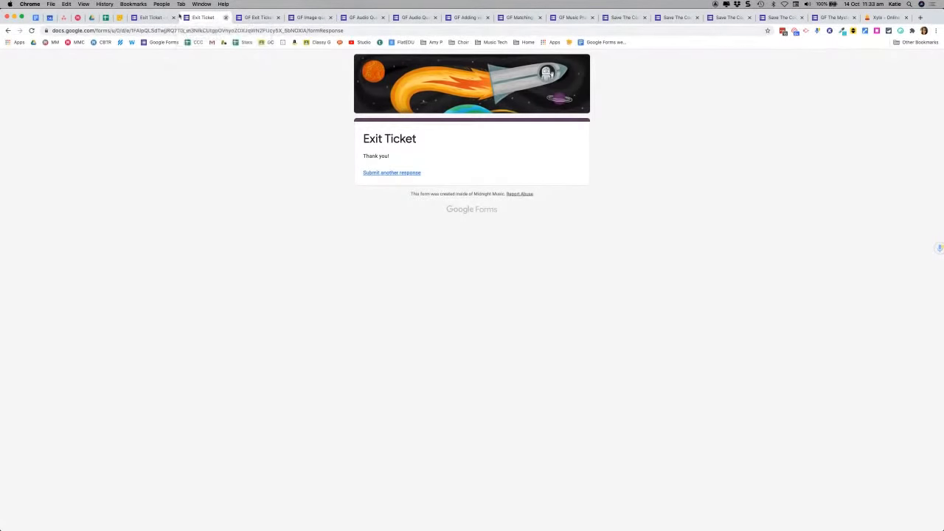
Step: Close the response tab to get back to the Exit Ticket editor
{"action": "left_click", "coordinate": [225, 17]}
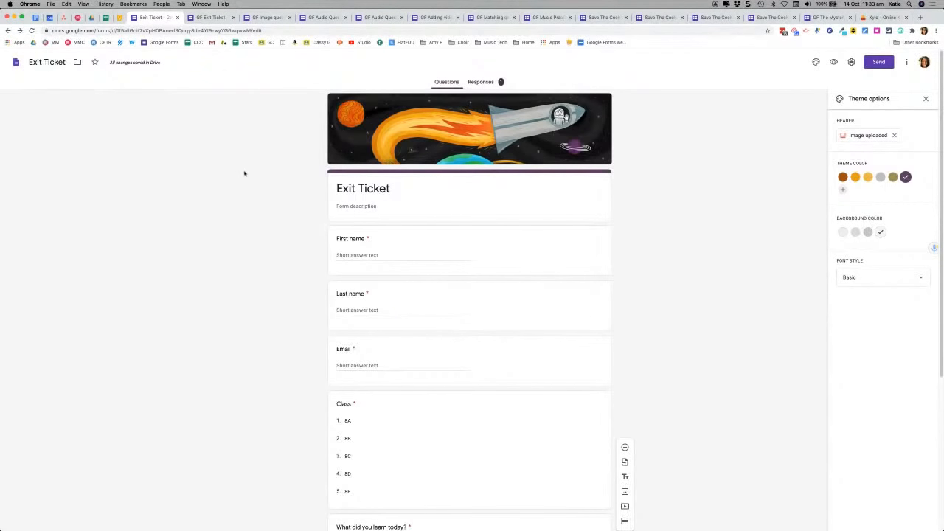
{"action": "left_click", "coordinate": [483, 82]}
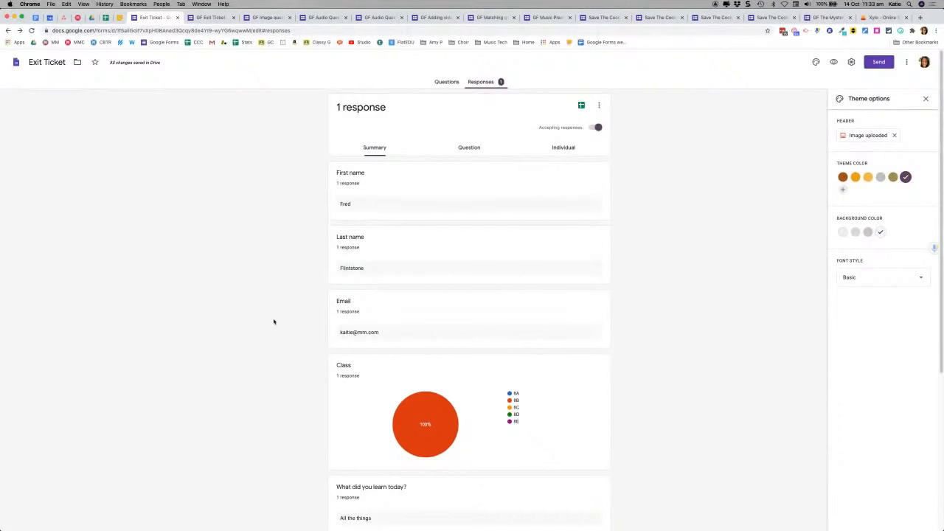
{"action": "scroll", "coordinate": [274, 321], "scroll_direction": "down", "scroll_amount": 2}
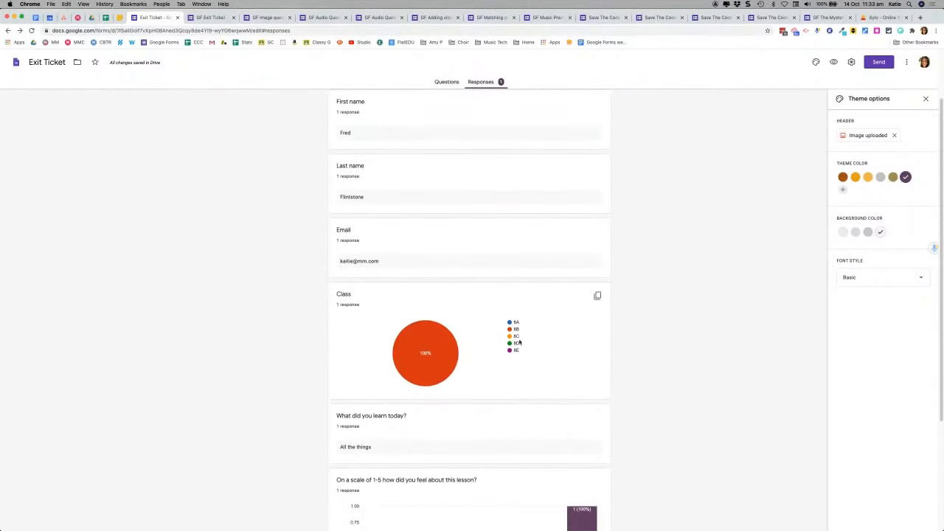
{"action": "scroll", "coordinate": [281, 353], "scroll_direction": "down", "scroll_amount": 5}
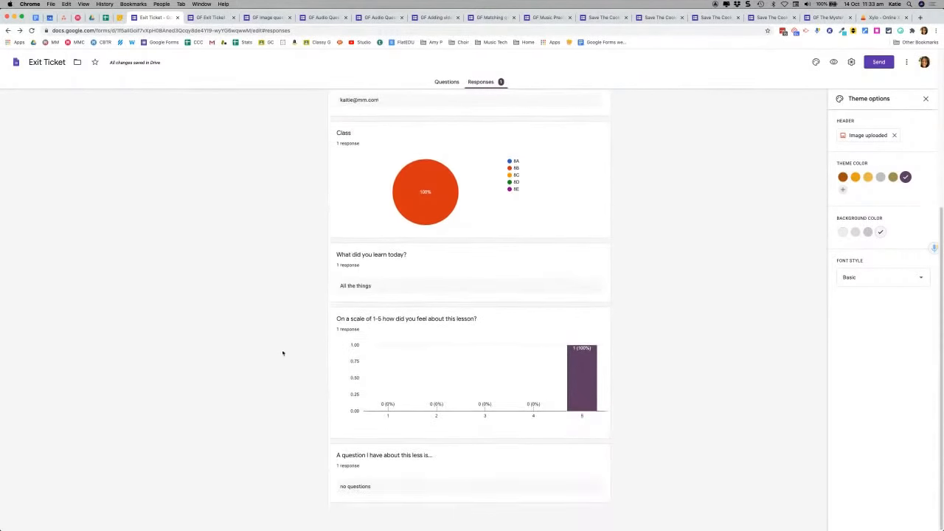
{"action": "scroll", "coordinate": [283, 353], "scroll_direction": "up", "scroll_amount": 7}
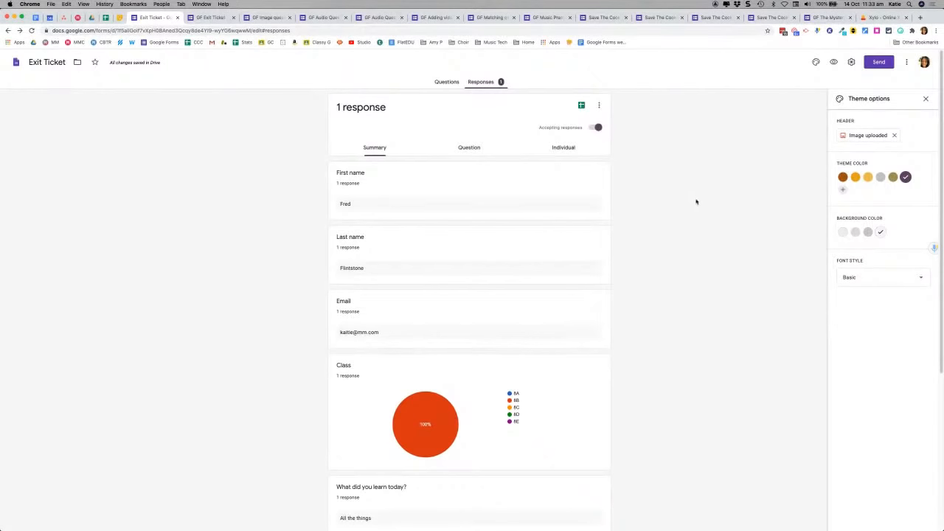
Step: Open the Send form dialog and show the Exit Ticket's shareable link
{"action": "left_click", "coordinate": [879, 63]}
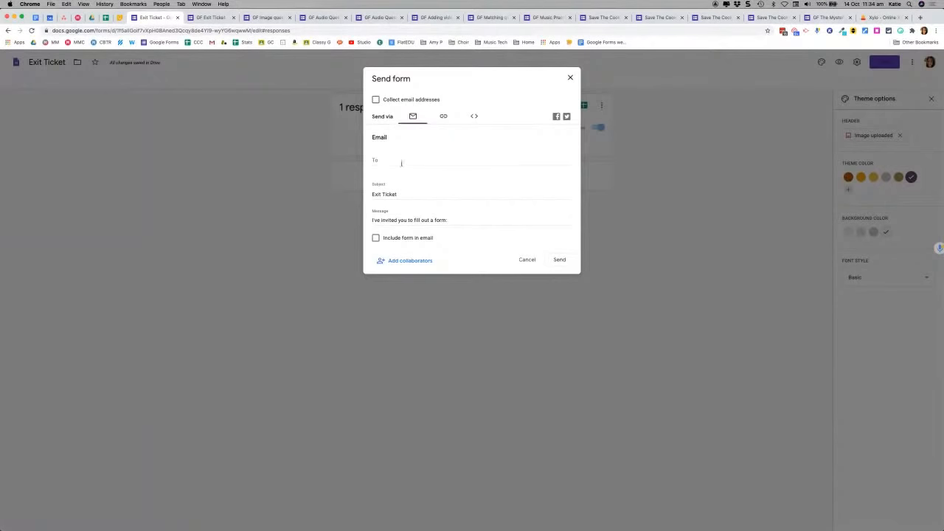
{"action": "left_click", "coordinate": [383, 160]}
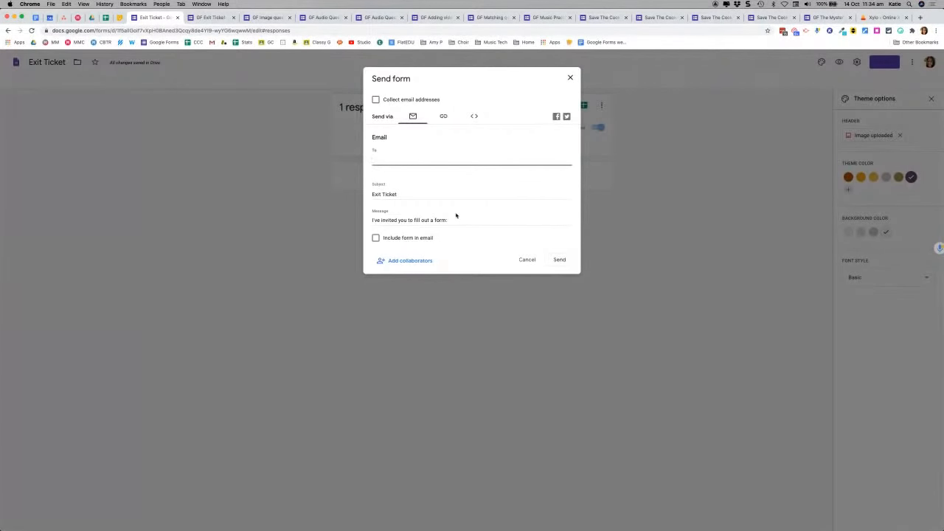
{"action": "left_click", "coordinate": [444, 118]}
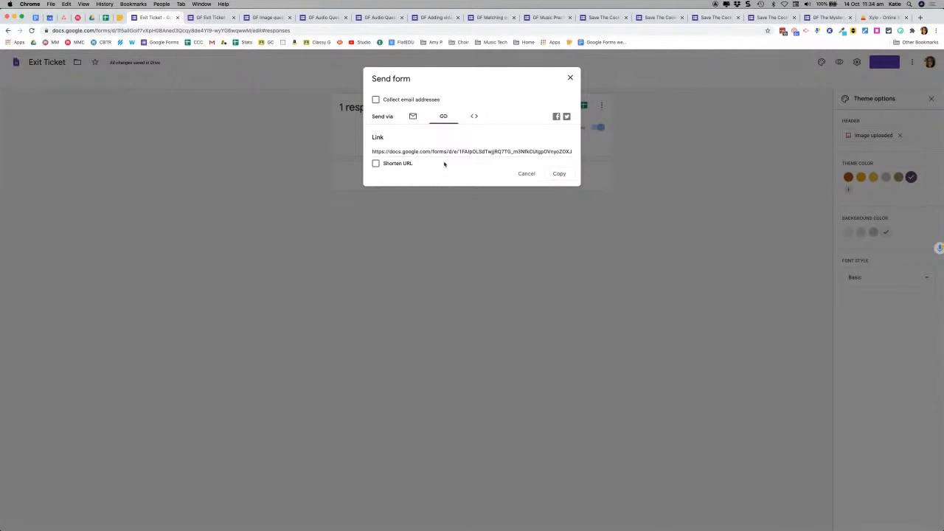
Step: Turn on Shorten URL for a forms.gle link, view the embed HTML, then close the dialog
{"action": "left_click", "coordinate": [376, 163]}
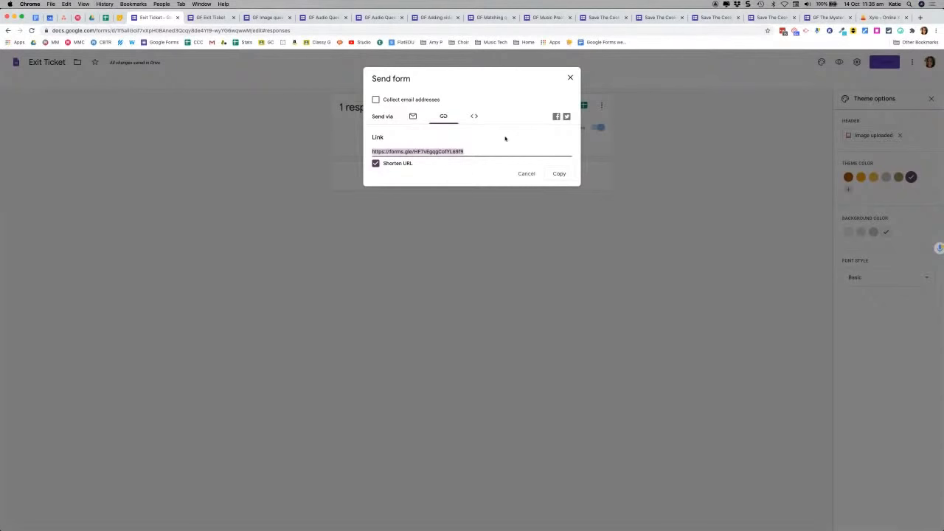
{"action": "left_click", "coordinate": [475, 117]}
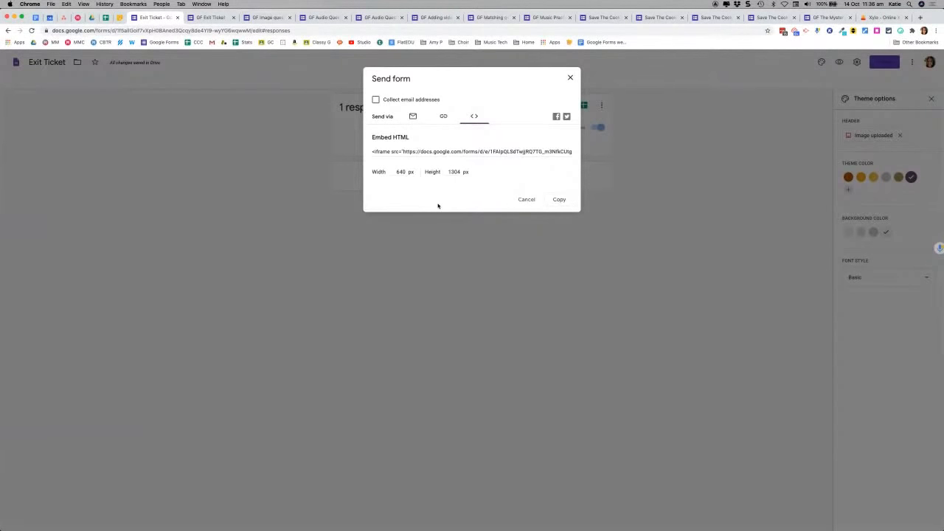
{"action": "left_click", "coordinate": [443, 116]}
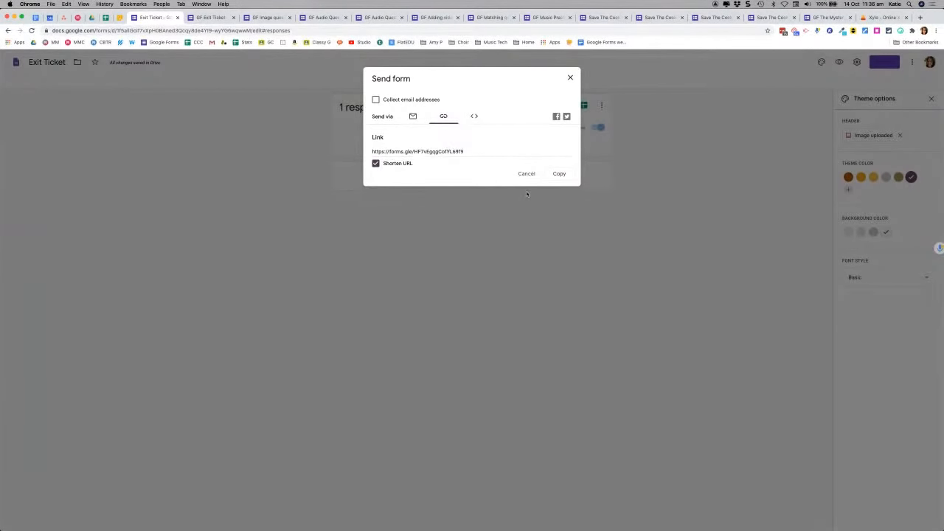
{"action": "left_click", "coordinate": [569, 77]}
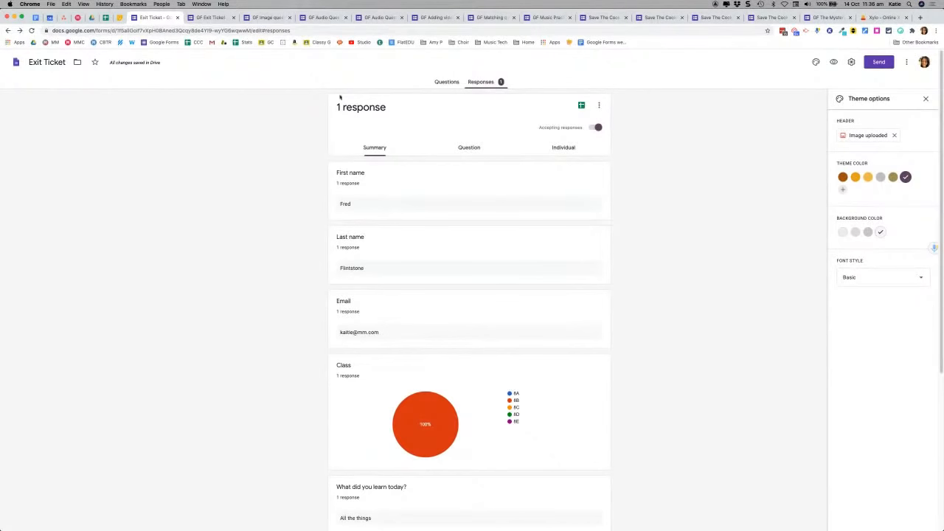
Step: Close the single-response Exit Ticket tab and open the Summary of GF Exit Ticket's responses
{"action": "left_click", "coordinate": [177, 17]}
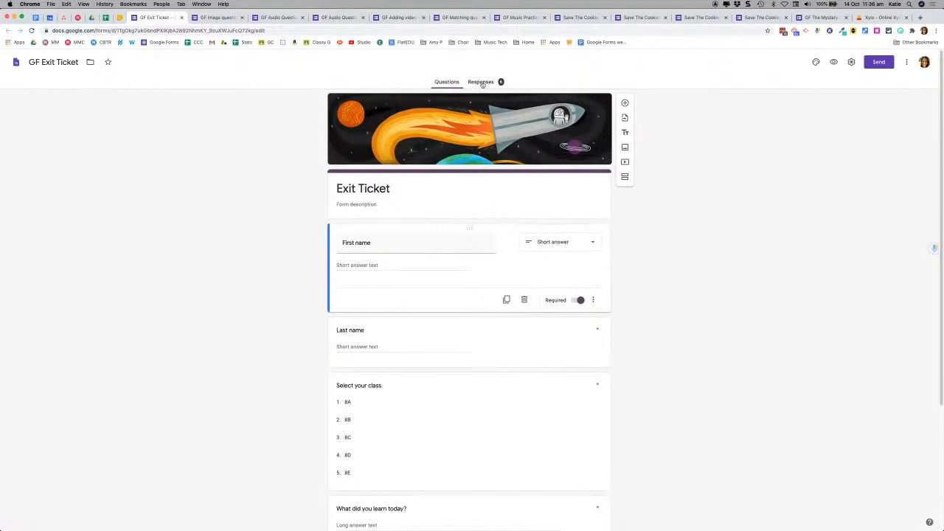
{"action": "left_click", "coordinate": [483, 83]}
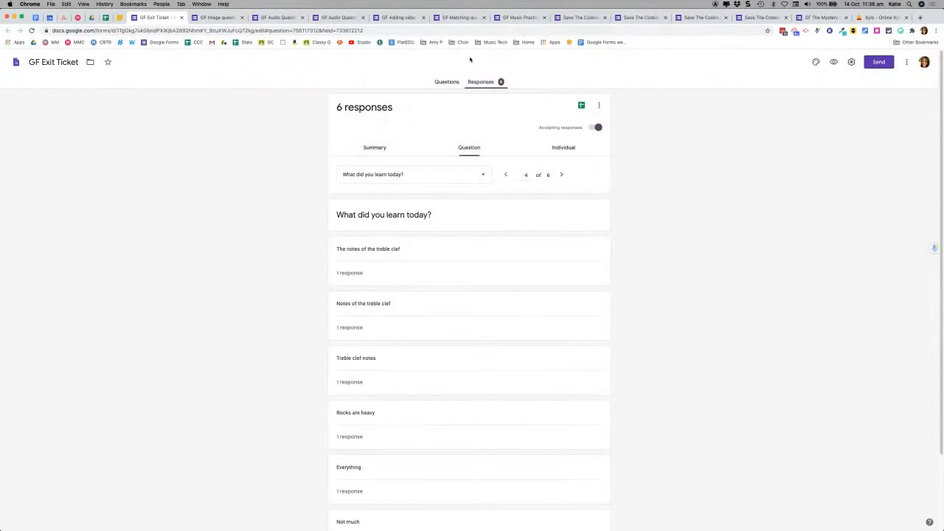
{"action": "left_click", "coordinate": [378, 150]}
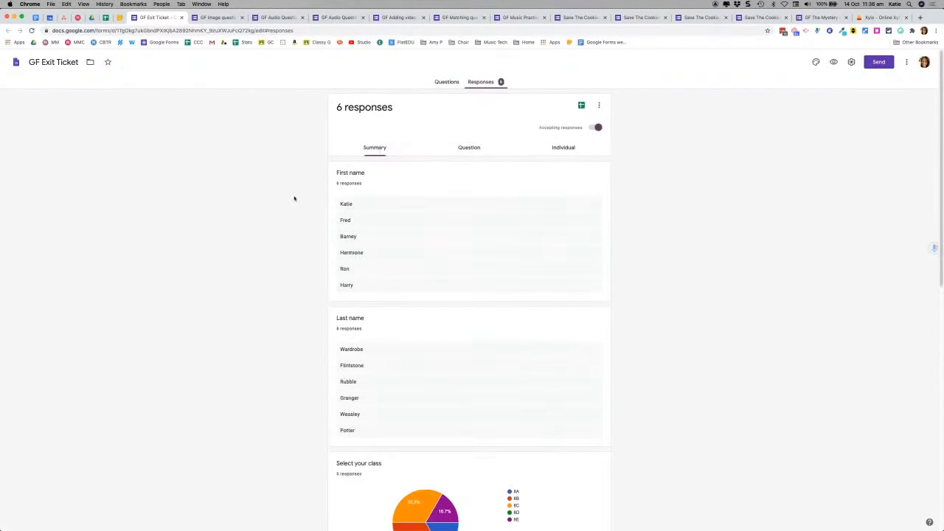
Step: Scroll through the six-response summary's class pie chart and 1–5 rating bar chart
{"action": "scroll", "coordinate": [303, 253], "scroll_direction": "down", "scroll_amount": 1}
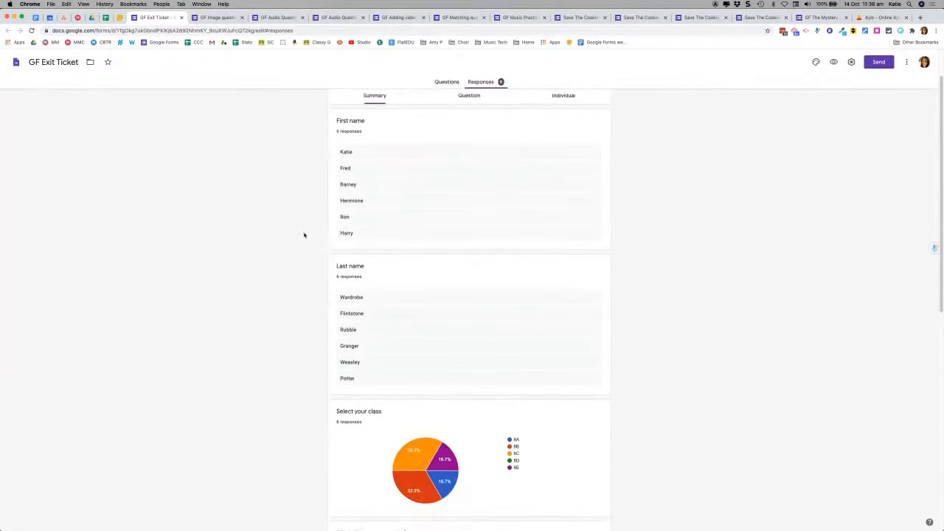
{"action": "scroll", "coordinate": [310, 247], "scroll_direction": "up", "scroll_amount": 1}
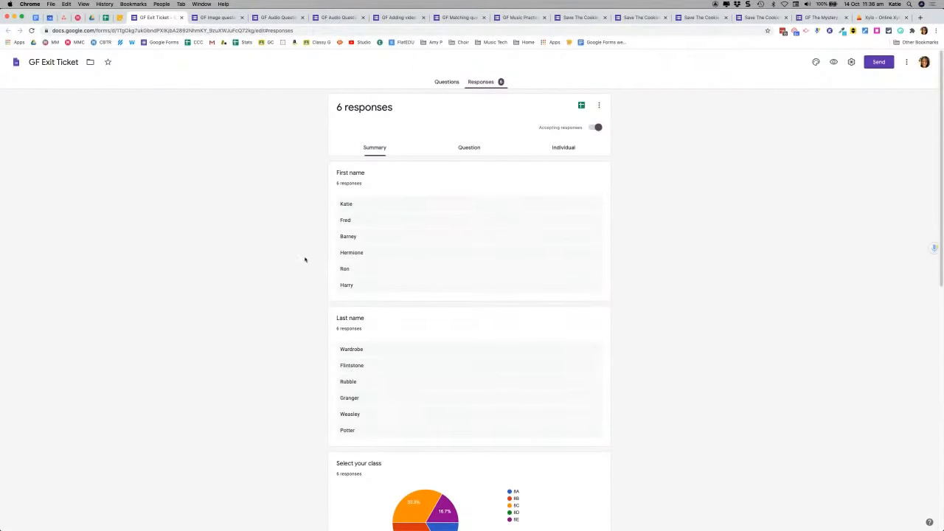
{"action": "scroll", "coordinate": [325, 243], "scroll_direction": "down", "scroll_amount": 1}
{"action": "scroll", "coordinate": [324, 313], "scroll_direction": "down", "scroll_amount": 1}
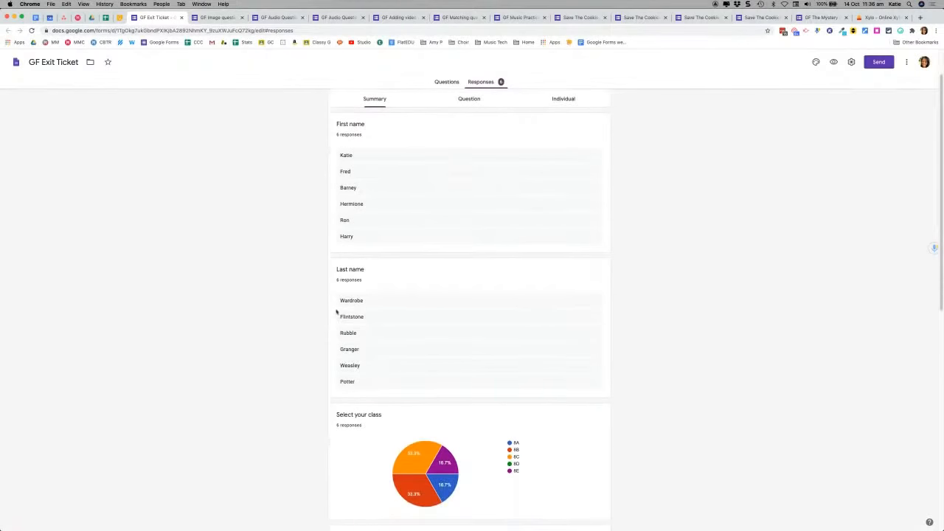
{"action": "scroll", "coordinate": [319, 365], "scroll_direction": "down", "scroll_amount": 4}
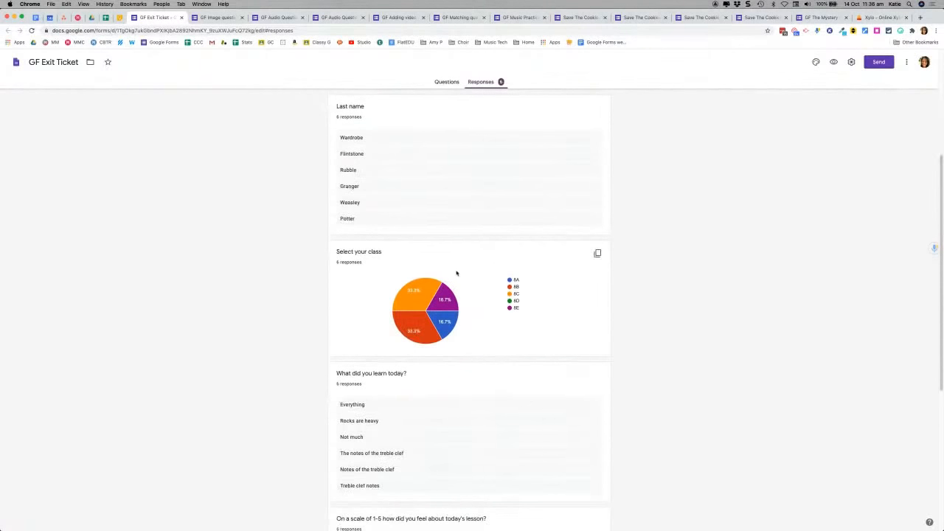
{"action": "scroll", "coordinate": [303, 329], "scroll_direction": "down", "scroll_amount": 3}
{"action": "scroll", "coordinate": [303, 330], "scroll_direction": "down", "scroll_amount": 2}
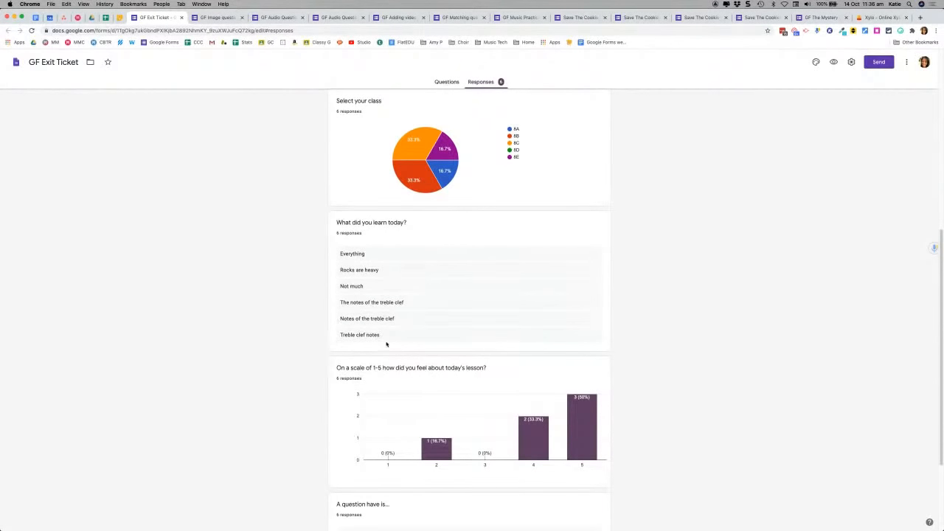
{"action": "scroll", "coordinate": [301, 320], "scroll_direction": "down", "scroll_amount": 4}
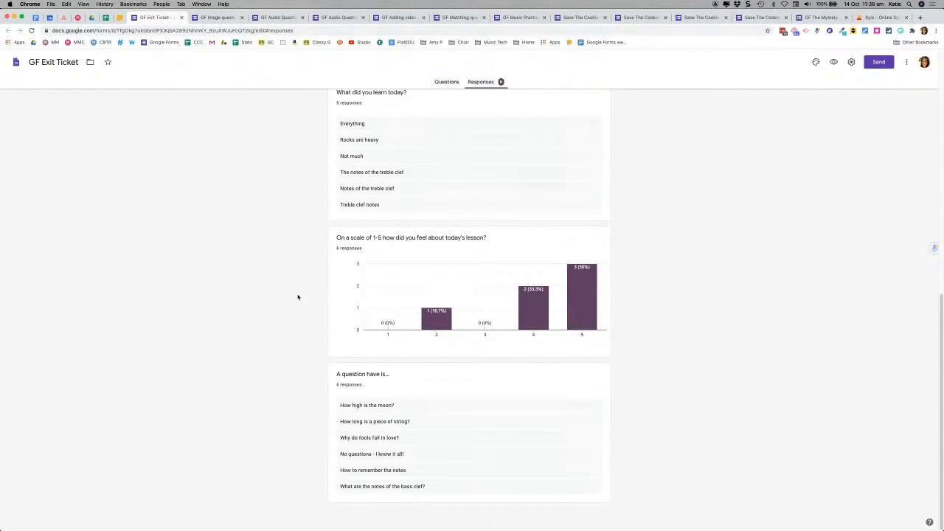
{"action": "scroll", "coordinate": [260, 340], "scroll_direction": "up", "scroll_amount": 6}
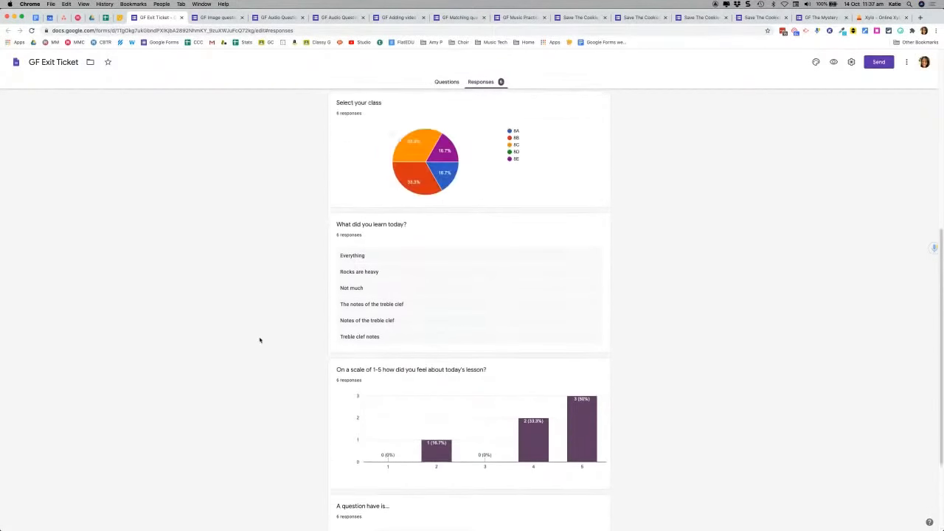
{"action": "scroll", "coordinate": [260, 340], "scroll_direction": "down", "scroll_amount": 6}
{"action": "scroll", "coordinate": [260, 340], "scroll_direction": "up", "scroll_amount": 15}
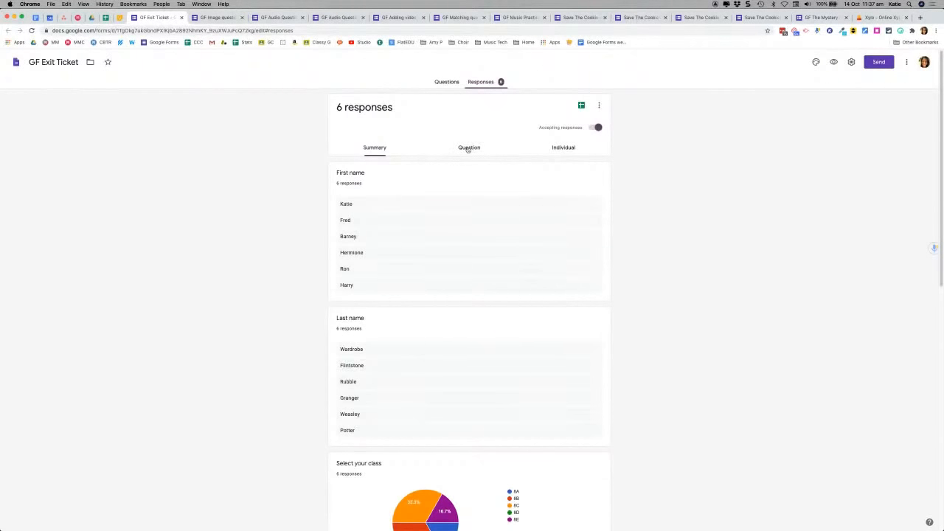
Step: Show only the 1-5 lesson rating answers: three 5s, two 4s and one 2
{"action": "left_click", "coordinate": [468, 149]}
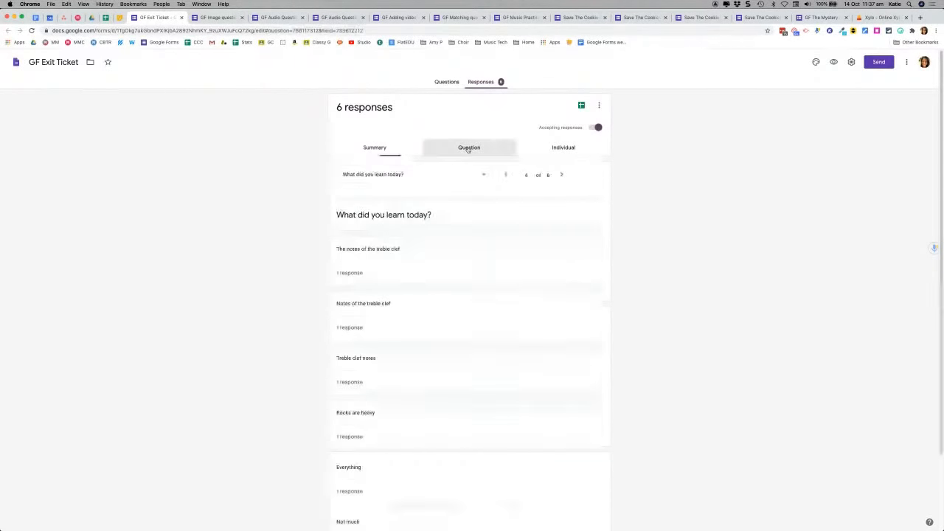
{"action": "left_click", "coordinate": [368, 175]}
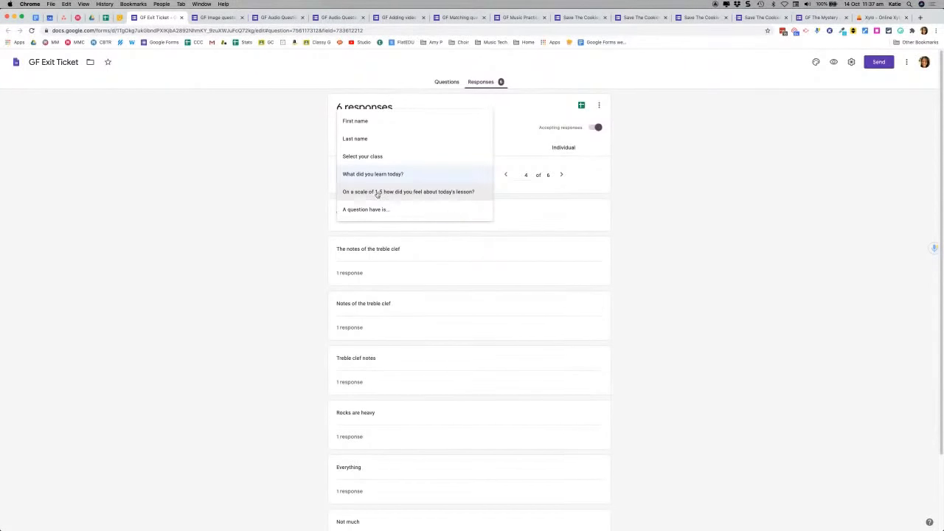
{"action": "left_click", "coordinate": [377, 193]}
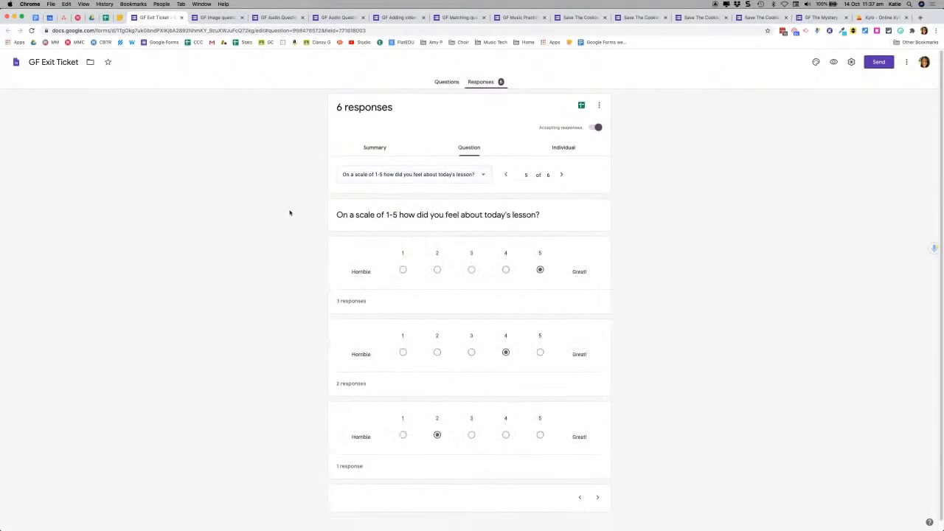
{"action": "scroll", "coordinate": [289, 214], "scroll_direction": "down", "scroll_amount": 1}
{"action": "scroll", "coordinate": [290, 213], "scroll_direction": "up", "scroll_amount": 1}
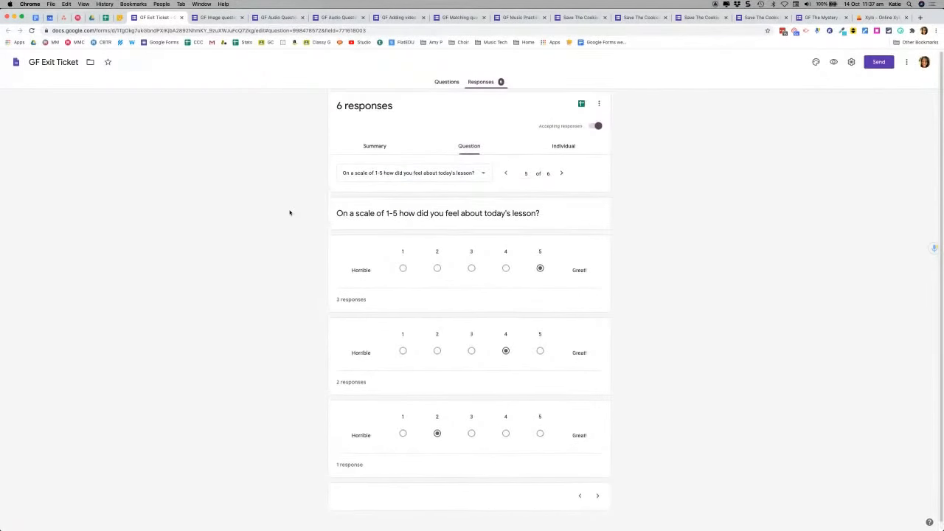
Step: Switch to Individual responses, showing response 1 of 6: class 8C, learned 'Everything', rated 5
{"action": "left_click", "coordinate": [563, 147]}
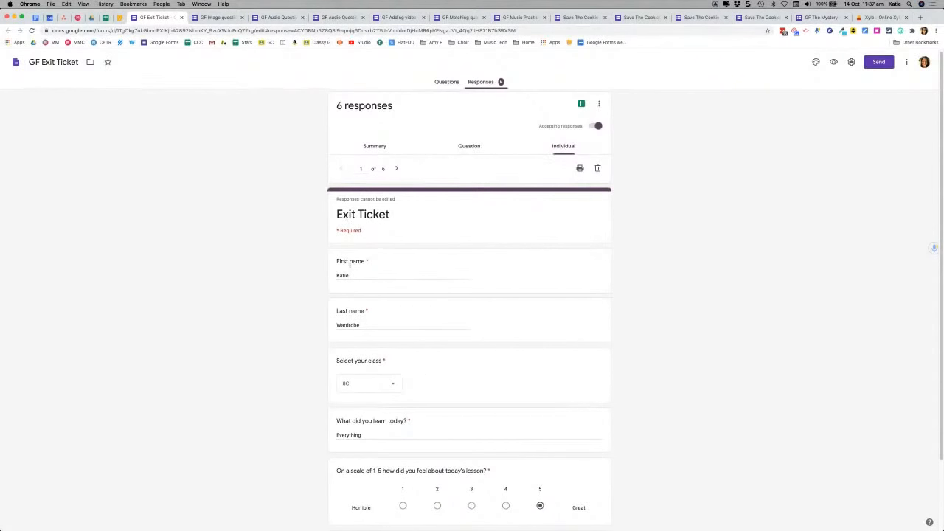
{"action": "scroll", "coordinate": [273, 295], "scroll_direction": "down", "scroll_amount": 2}
{"action": "scroll", "coordinate": [273, 295], "scroll_direction": "up", "scroll_amount": 2}
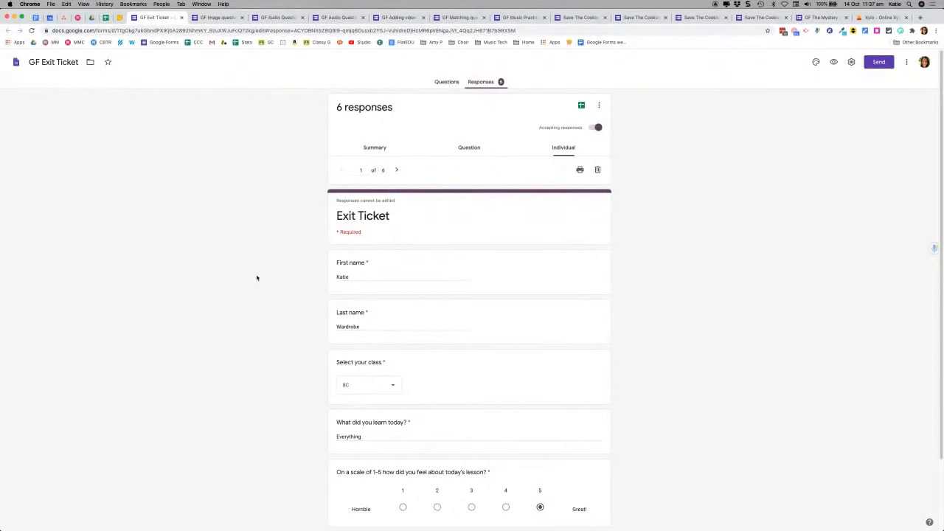
Step: Link the responses to a new spreadsheet named 'GF Exit Ticket (Responses)'
{"action": "left_click", "coordinate": [582, 106]}
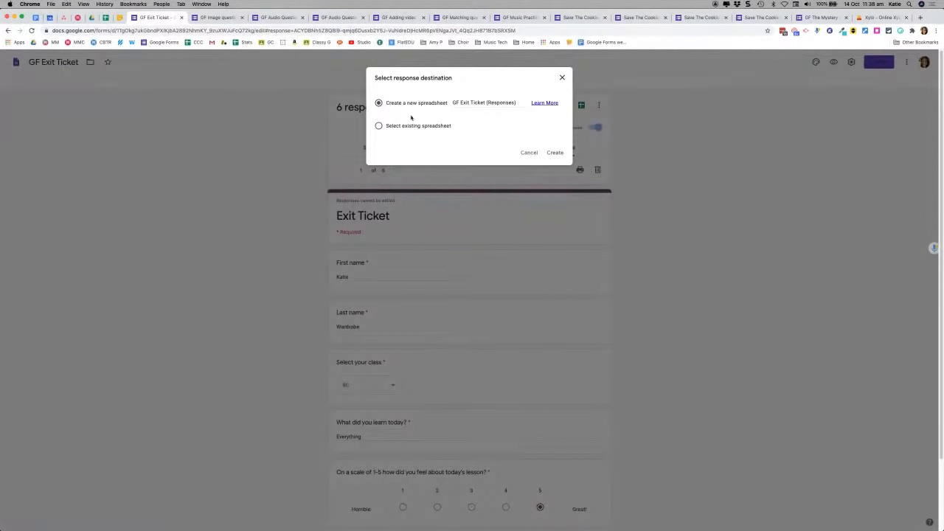
{"action": "left_click", "coordinate": [565, 155]}
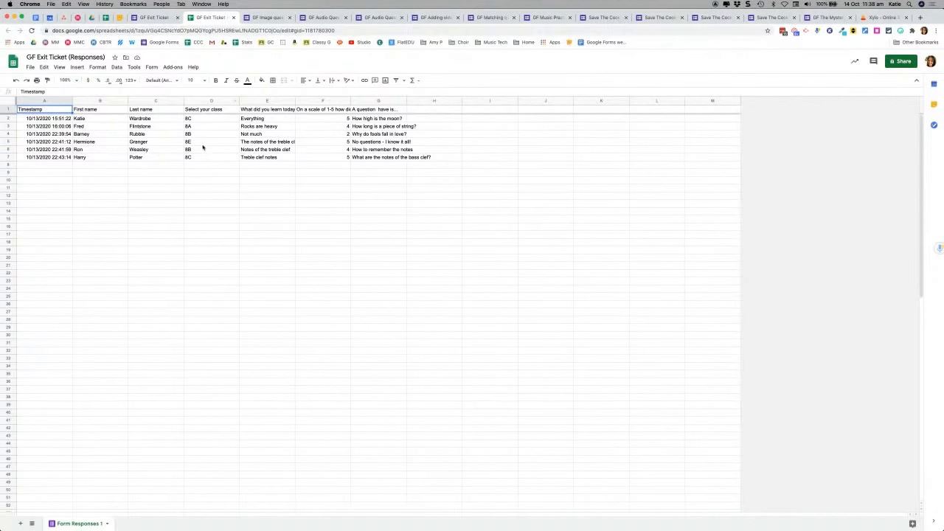
Step: Sort the response sheet by the 'Select your class' column D, A → Z
{"action": "left_click", "coordinate": [115, 68]}
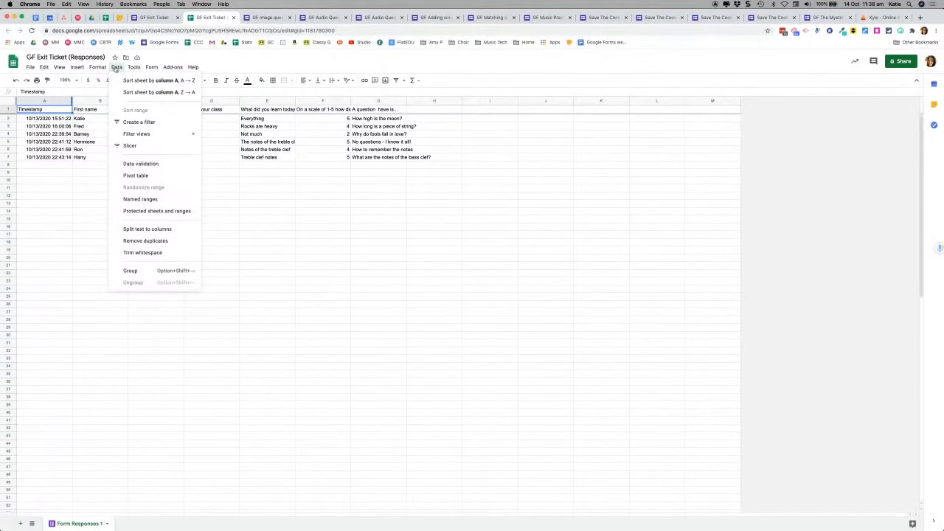
{"action": "left_click", "coordinate": [116, 68]}
{"action": "left_click", "coordinate": [193, 110]}
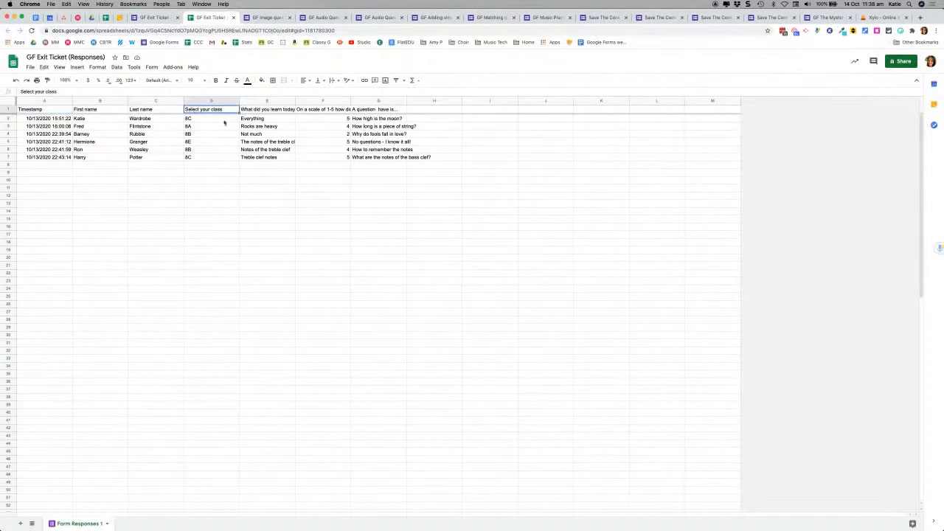
{"action": "left_click", "coordinate": [116, 67]}
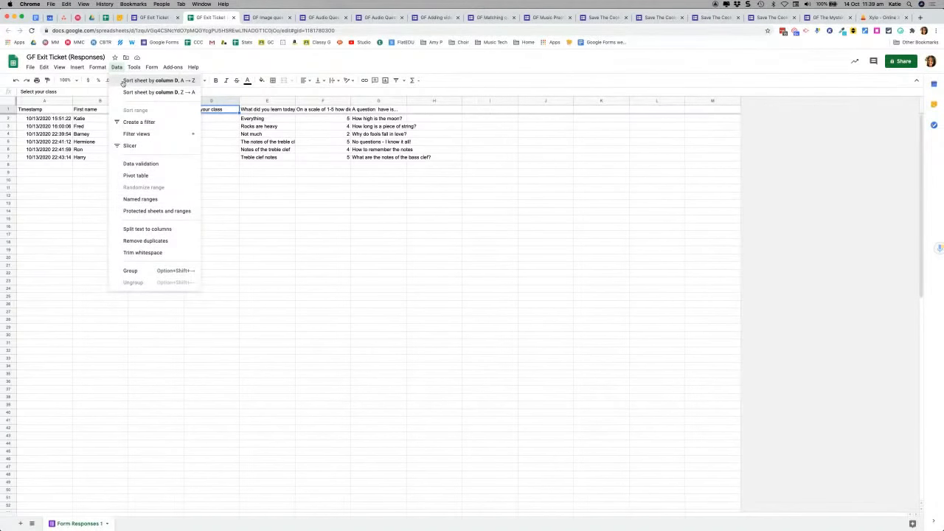
{"action": "left_click", "coordinate": [123, 81]}
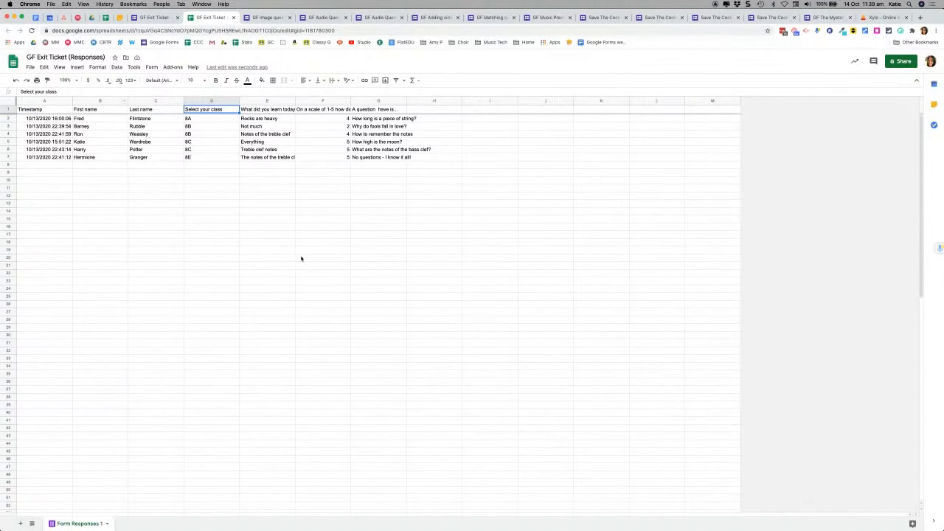
{"action": "left_click", "coordinate": [443, 120]}
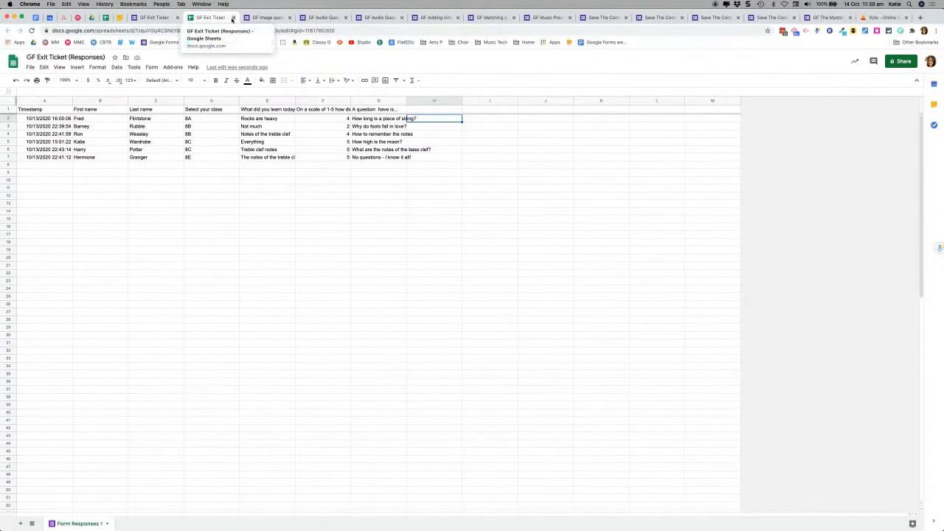
Step: Close the GF Exit Ticket form and sheet tabs, then scroll GF Image questions to the clef question
{"action": "left_click", "coordinate": [177, 18]}
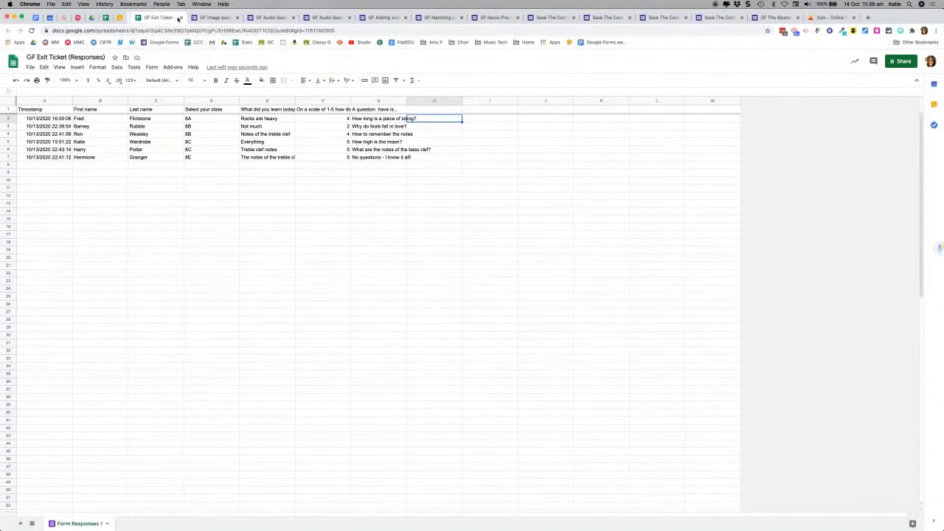
{"action": "left_click", "coordinate": [177, 18]}
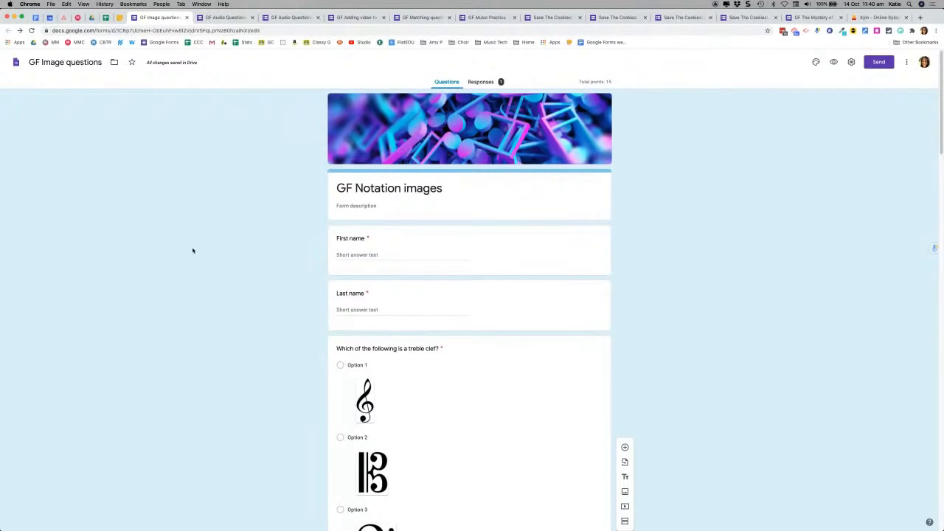
{"action": "scroll", "coordinate": [198, 248], "scroll_direction": "down", "scroll_amount": 2}
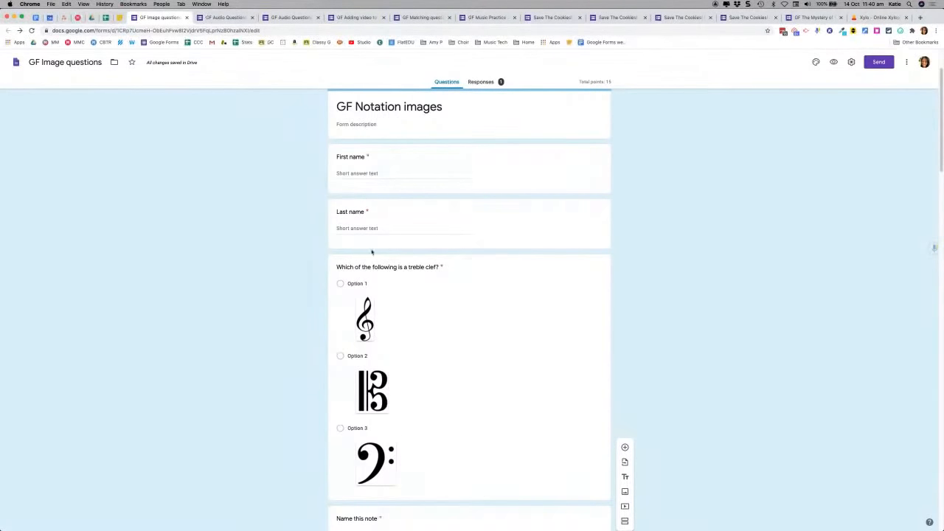
{"action": "scroll", "coordinate": [372, 252], "scroll_direction": "down", "scroll_amount": 2}
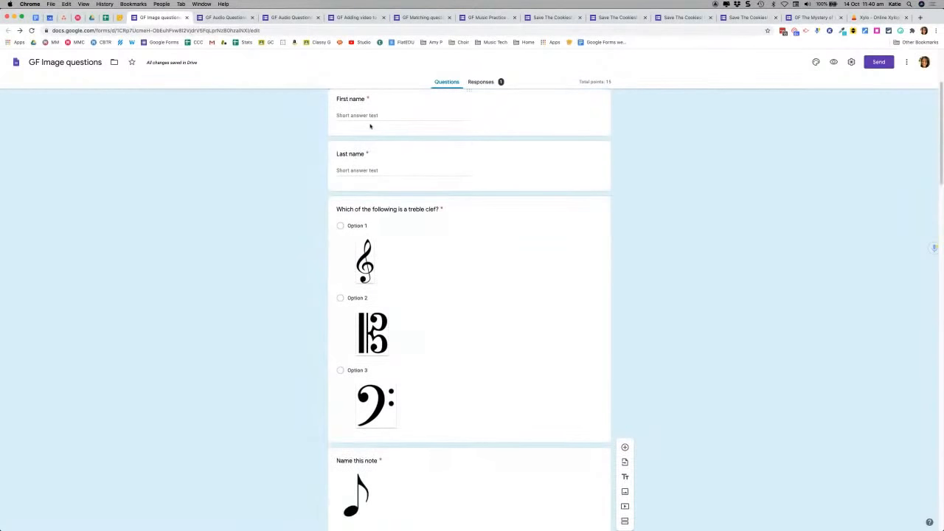
{"action": "scroll", "coordinate": [259, 208], "scroll_direction": "down", "scroll_amount": 1}
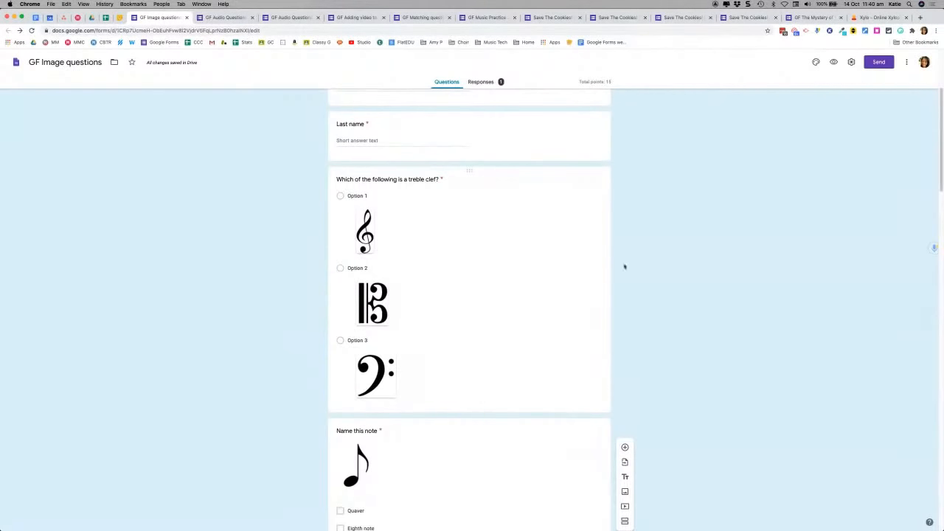
{"action": "left_click", "coordinate": [833, 62]}
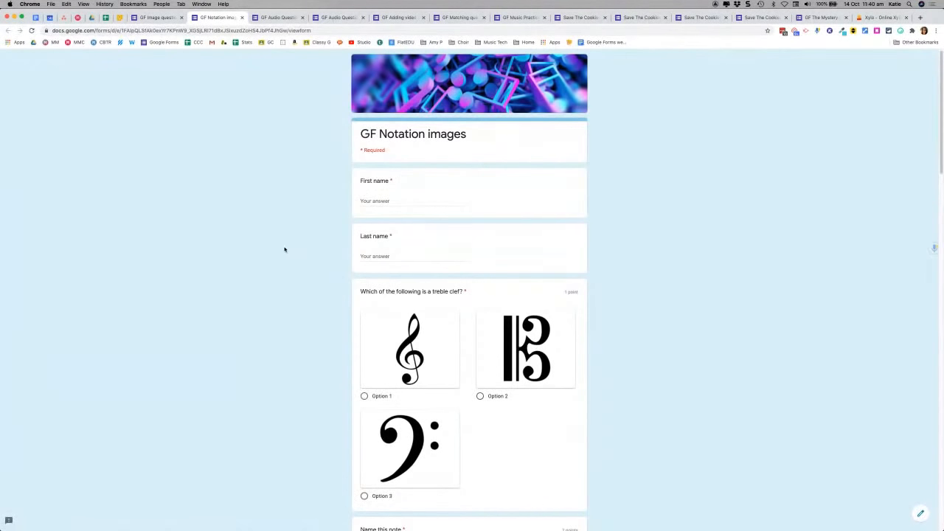
{"action": "scroll", "coordinate": [287, 251], "scroll_direction": "down", "scroll_amount": 1}
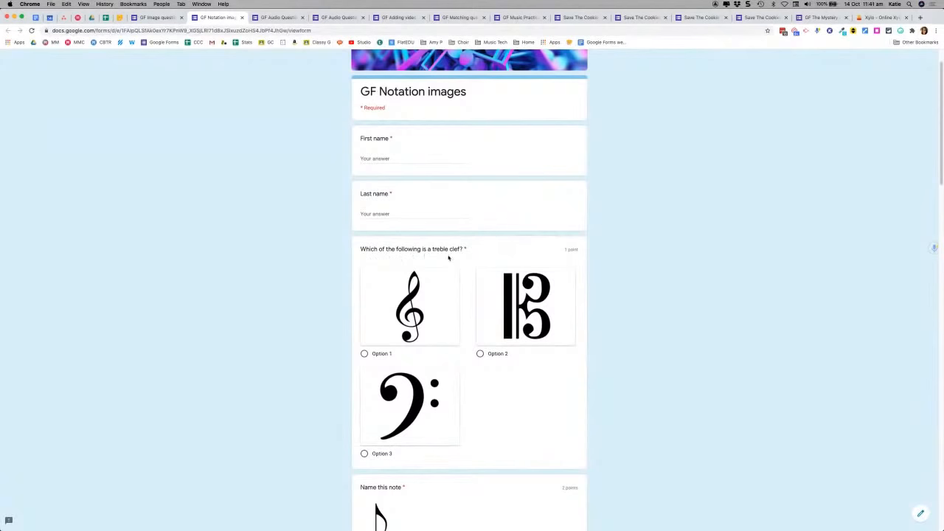
{"action": "left_click", "coordinate": [480, 354]}
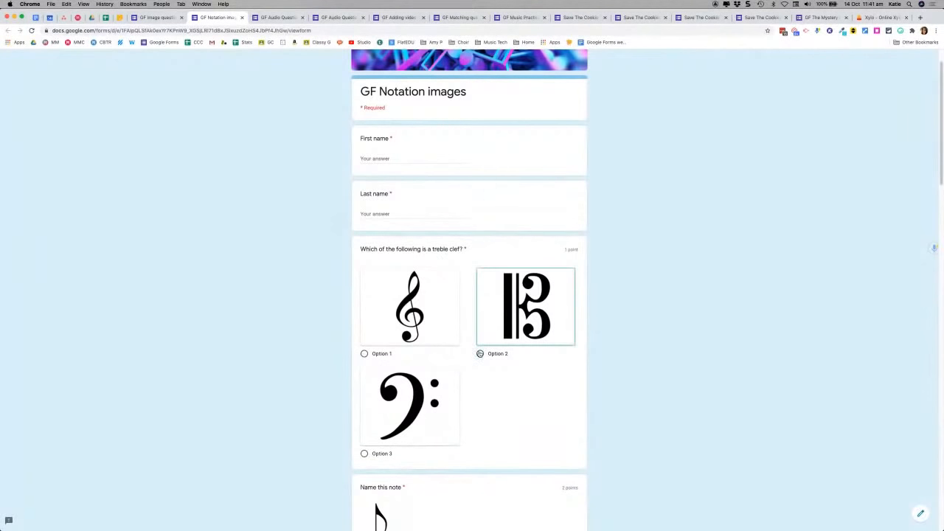
{"action": "left_click", "coordinate": [364, 354]}
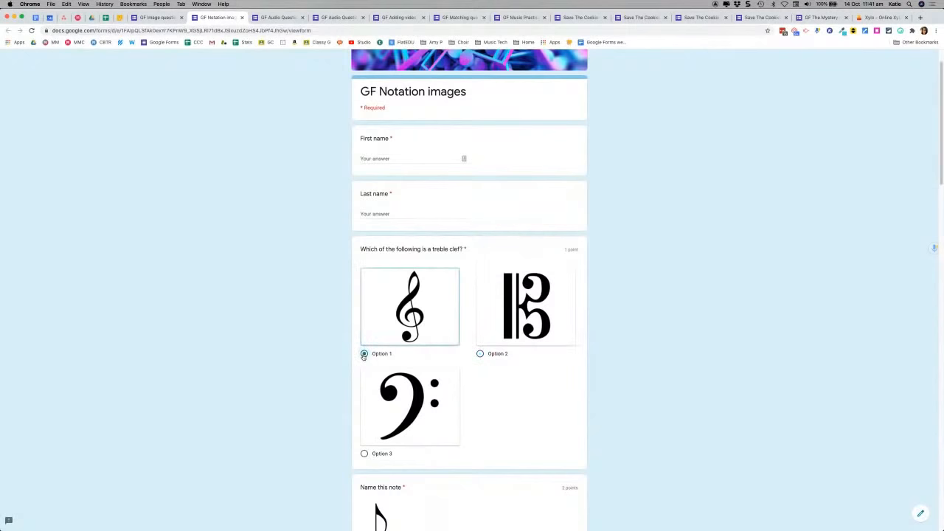
{"action": "scroll", "coordinate": [301, 344], "scroll_direction": "down", "scroll_amount": 1}
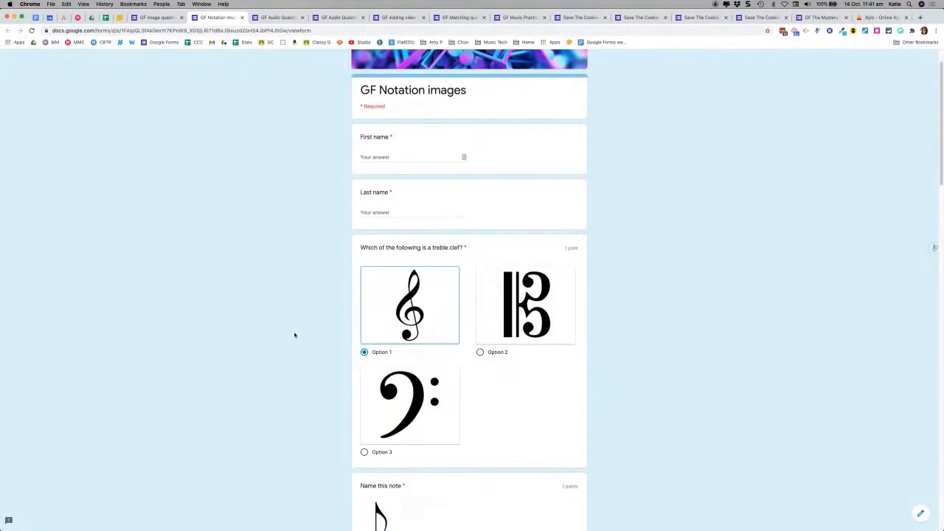
{"action": "left_click", "coordinate": [157, 17]}
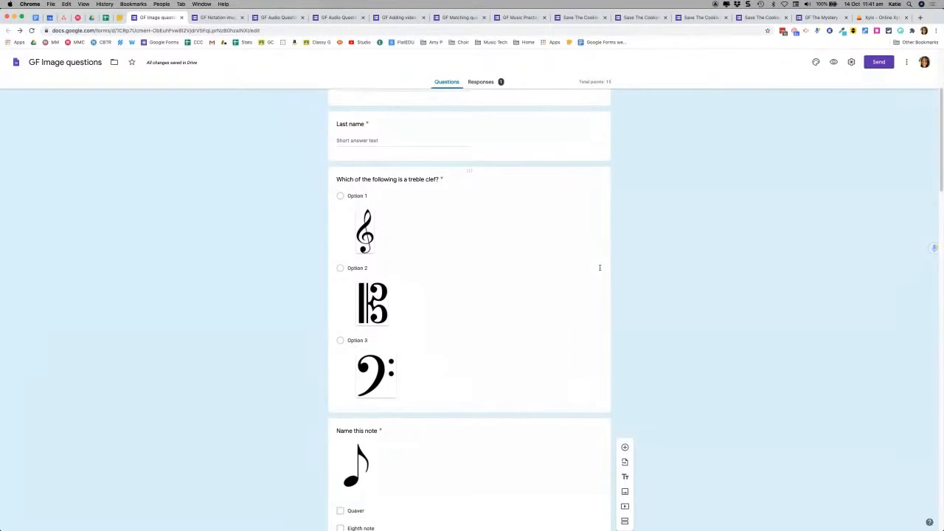
Step: Add a multiple-choice question 'Which of these is a treble clef' below the existing clef question
{"action": "left_click", "coordinate": [600, 268]}
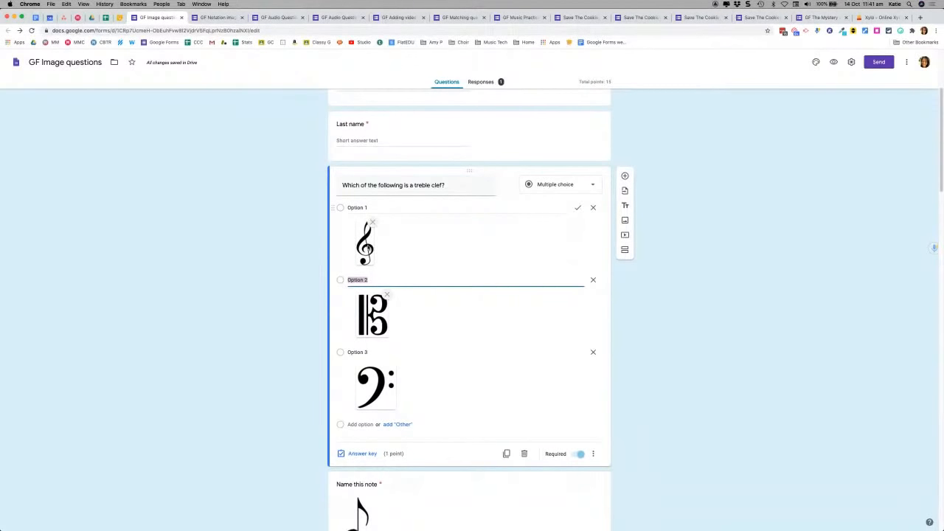
{"action": "scroll", "coordinate": [674, 305], "scroll_direction": "down", "scroll_amount": 3}
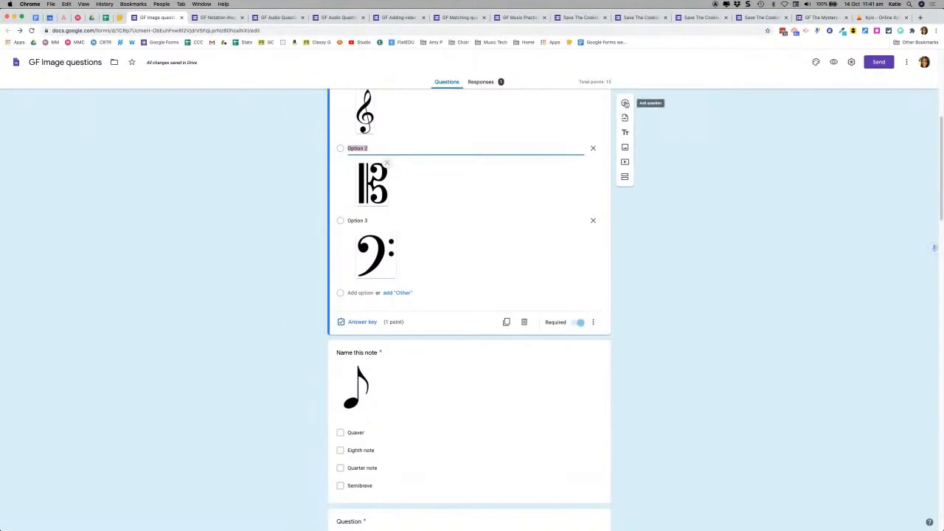
{"action": "left_click", "coordinate": [625, 104]}
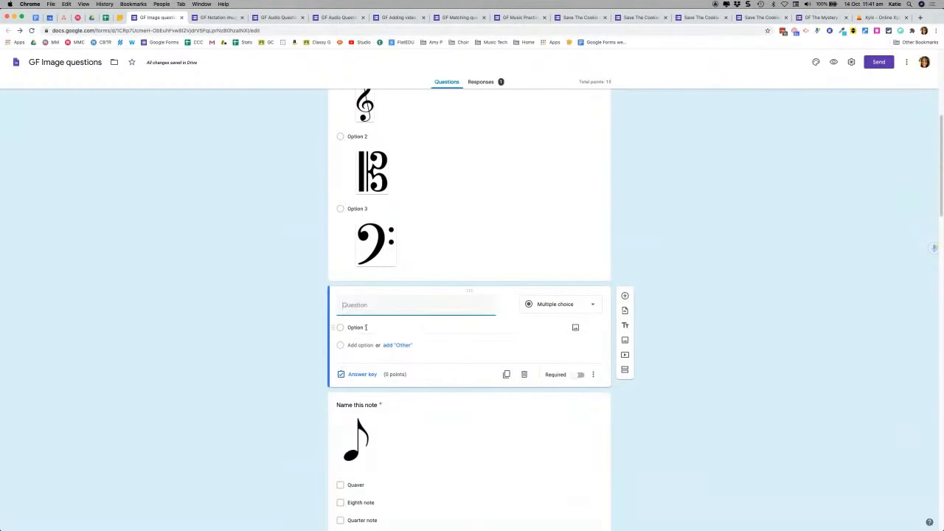
{"action": "type", "text": "Which of these is a treble celef"}
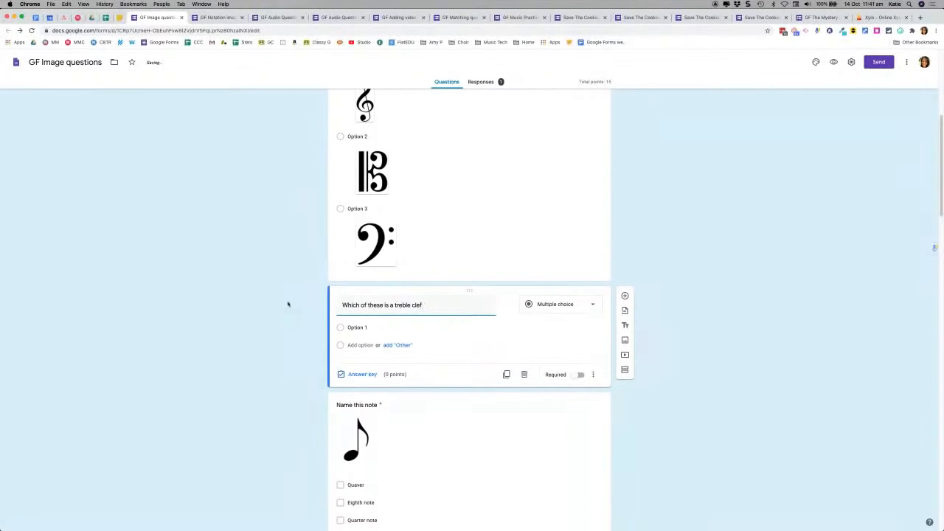
{"action": "left_click", "coordinate": [369, 332]}
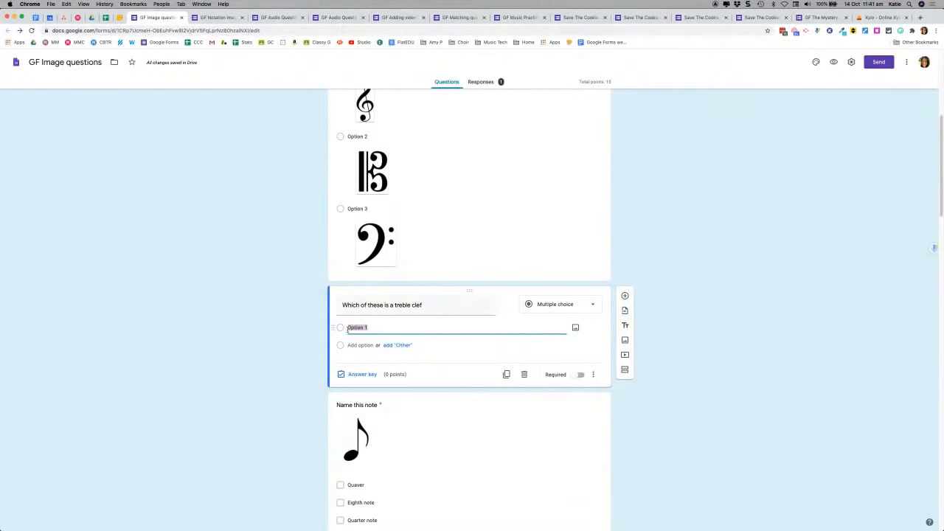
Step: Attach Bass Clef.png from Drive's notation library Clefs folder to Option 1, then add Option 2
{"action": "left_click", "coordinate": [575, 329]}
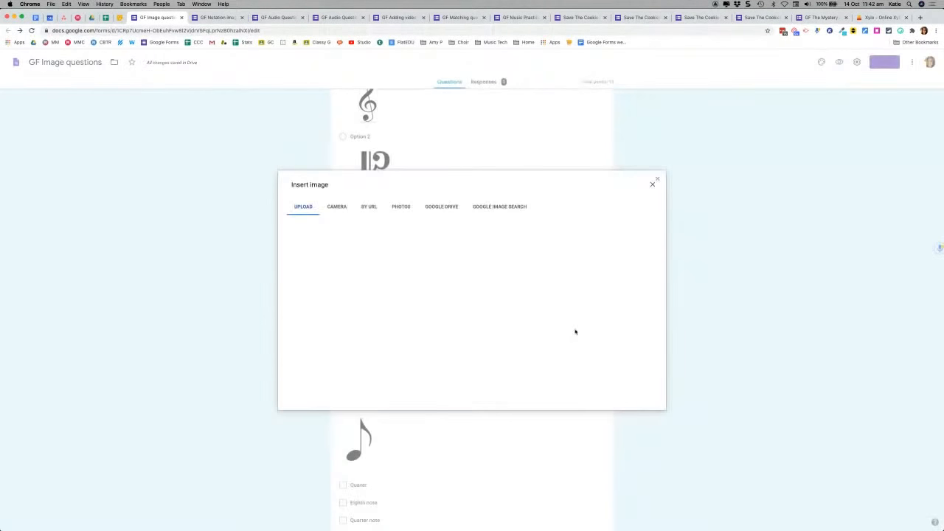
{"action": "left_click", "coordinate": [434, 211]}
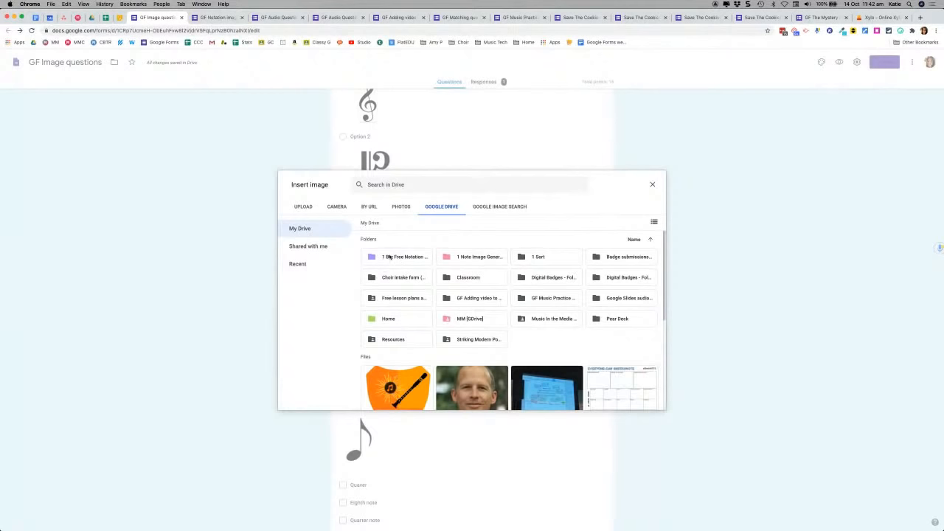
{"action": "double_click", "coordinate": [403, 258]}
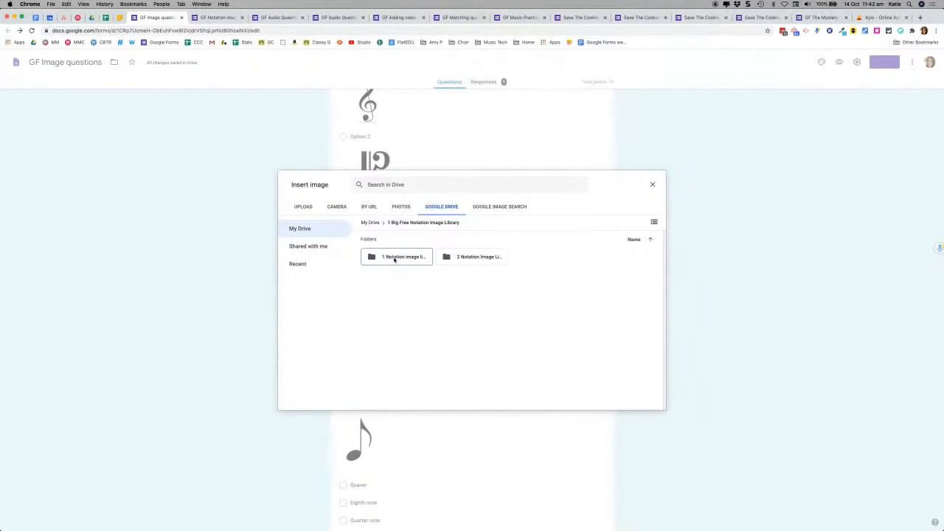
{"action": "double_click", "coordinate": [403, 258]}
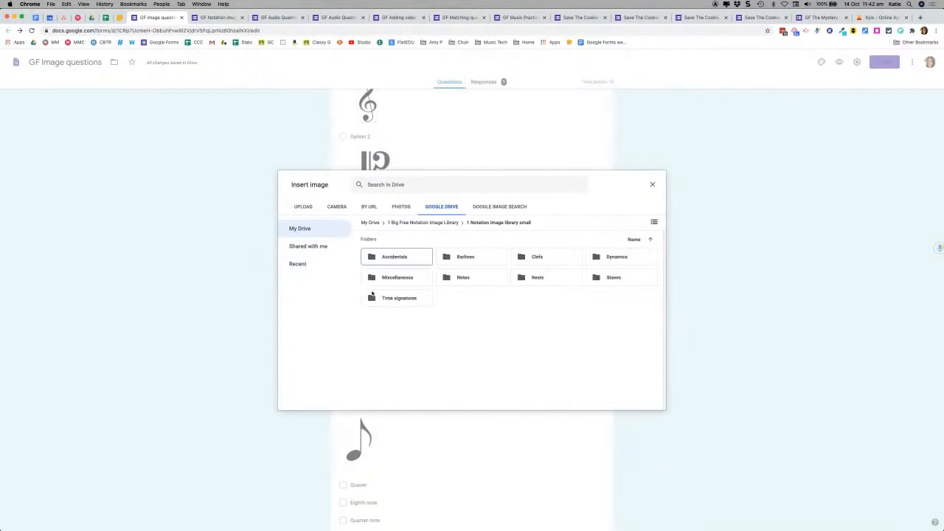
{"action": "double_click", "coordinate": [540, 257]}
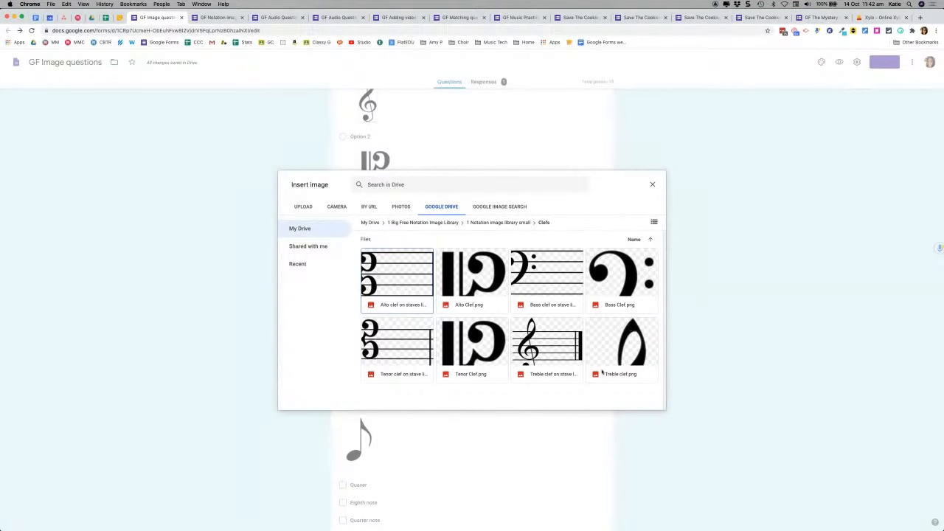
{"action": "left_click", "coordinate": [612, 277]}
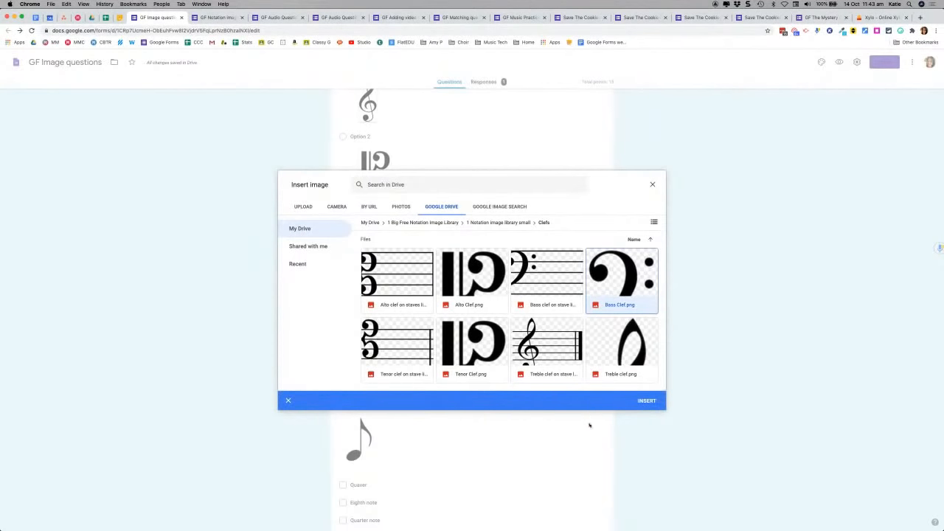
{"action": "left_click", "coordinate": [647, 401]}
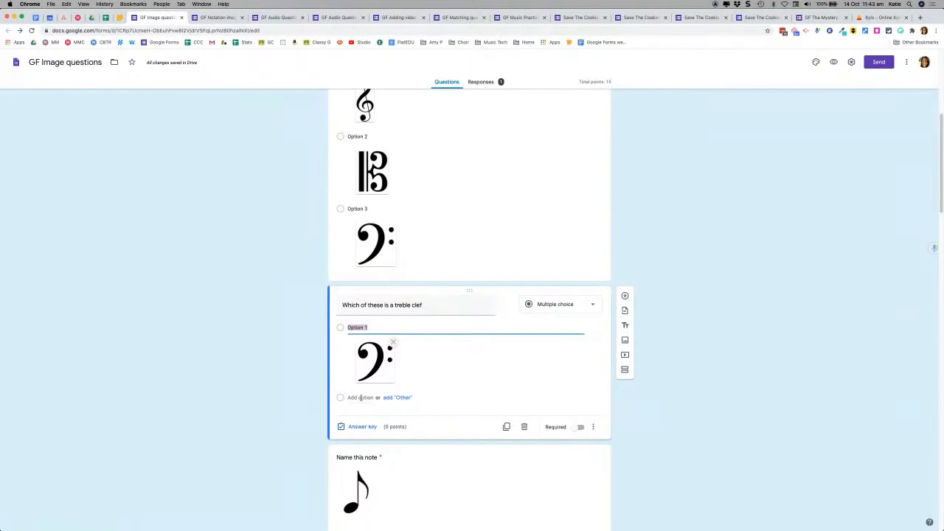
{"action": "left_click", "coordinate": [360, 397]}
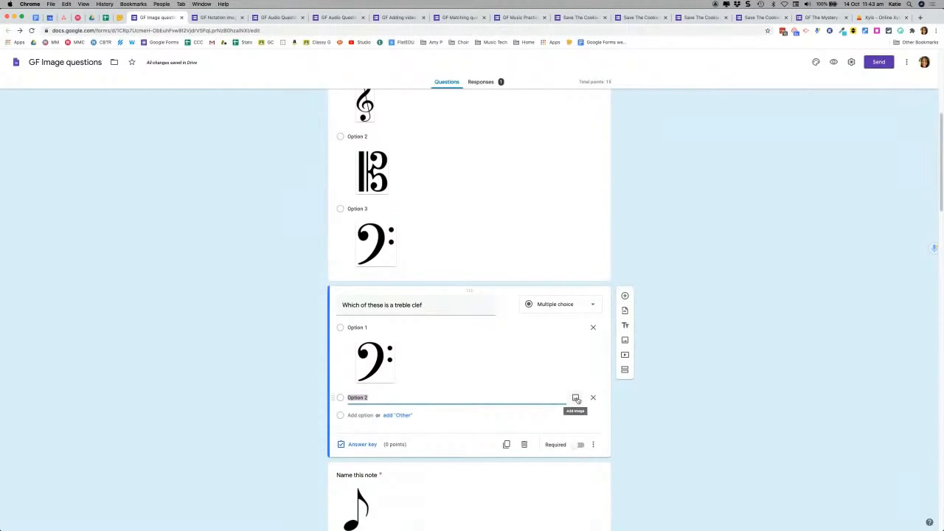
Step: Attach Treble clef.png from the Drive Clefs folder to Option 2, then add Option 3
{"action": "left_click", "coordinate": [576, 398]}
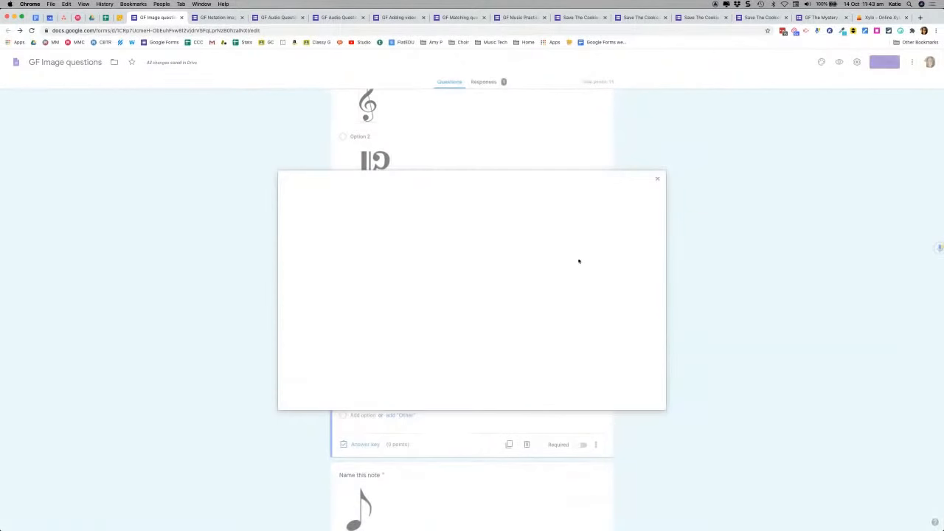
{"action": "left_click", "coordinate": [439, 209]}
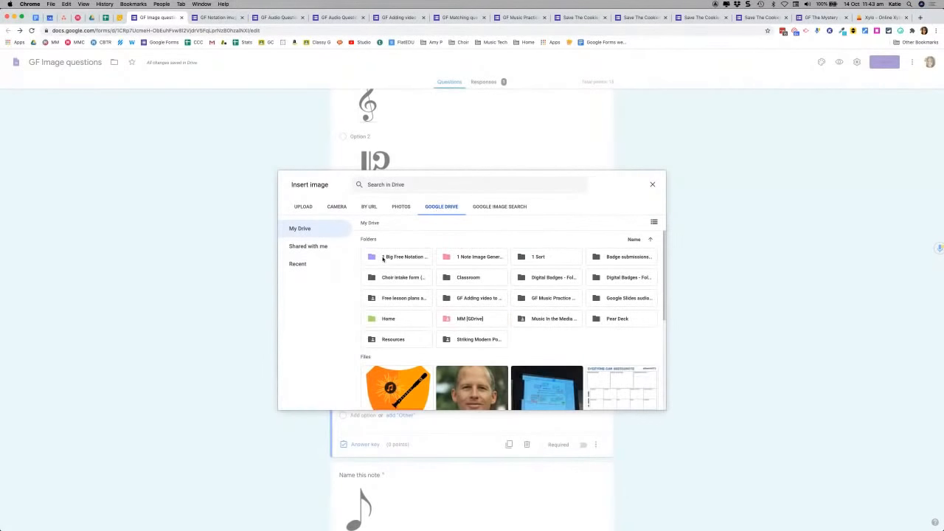
{"action": "double_click", "coordinate": [383, 259]}
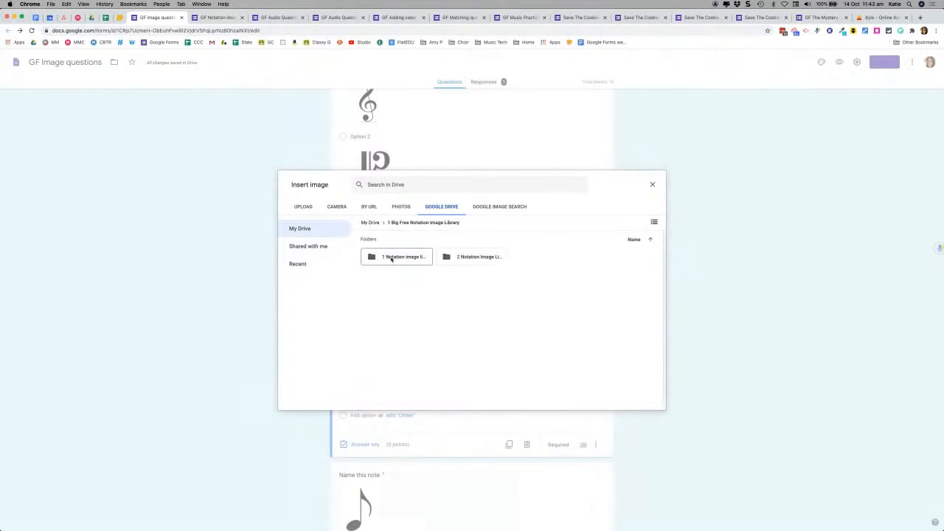
{"action": "double_click", "coordinate": [396, 259]}
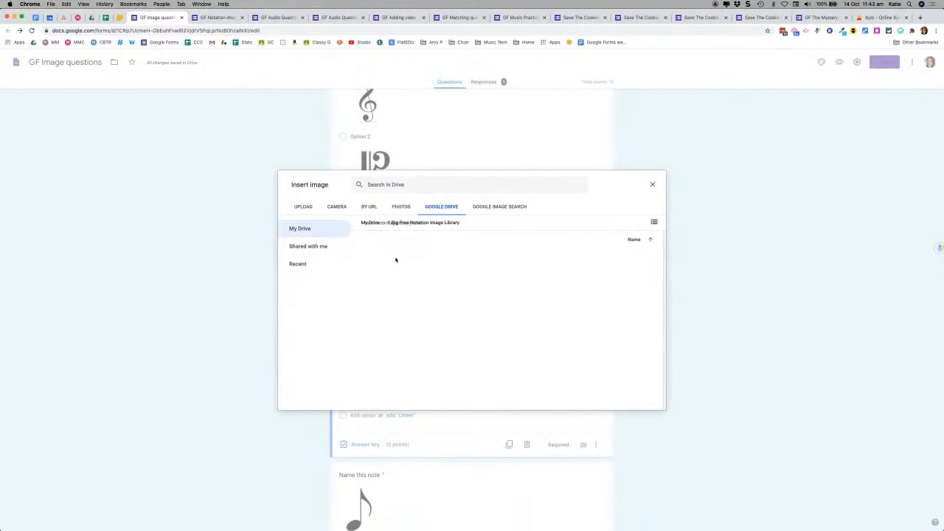
{"action": "double_click", "coordinate": [558, 256]}
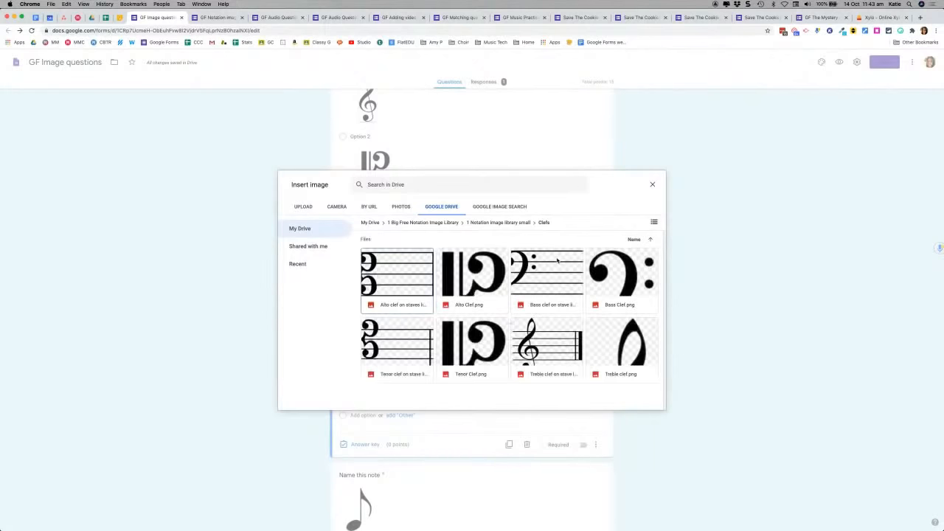
{"action": "left_click", "coordinate": [611, 353]}
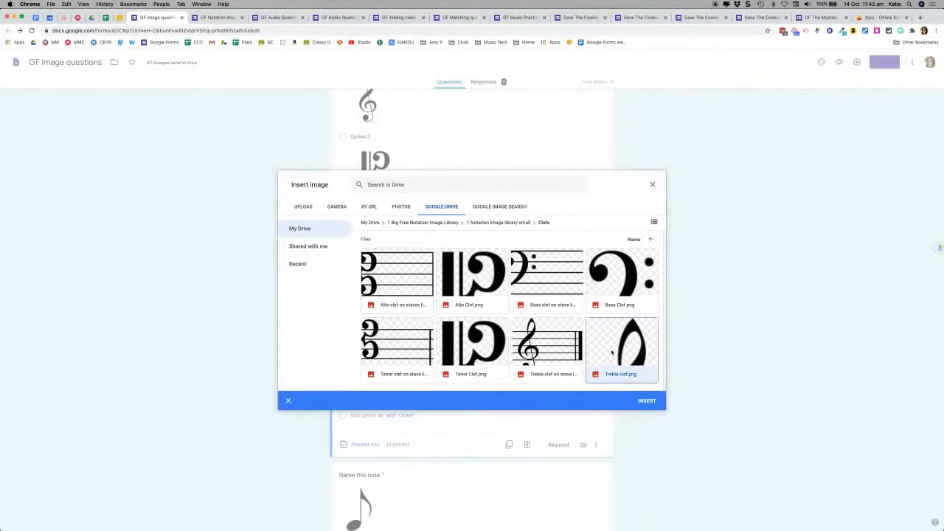
{"action": "left_click", "coordinate": [646, 402]}
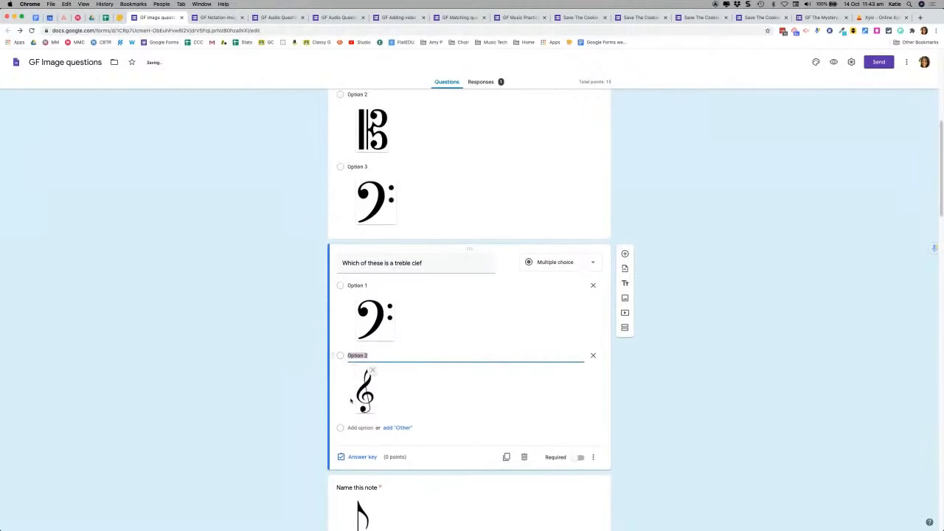
{"action": "left_click", "coordinate": [358, 428]}
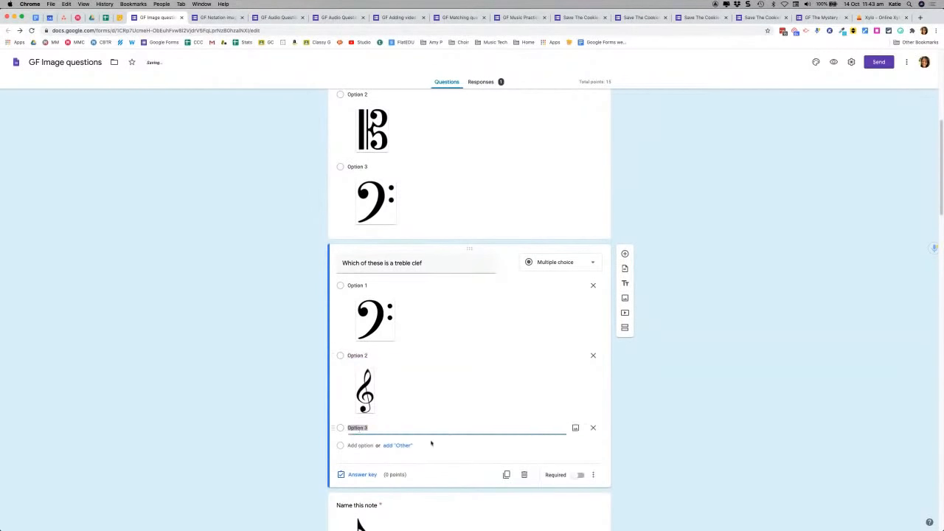
Step: Attach Alto Clef.png from the Drive Clefs folder to Option 3, completing bass, treble, alto choices
{"action": "left_click", "coordinate": [576, 428]}
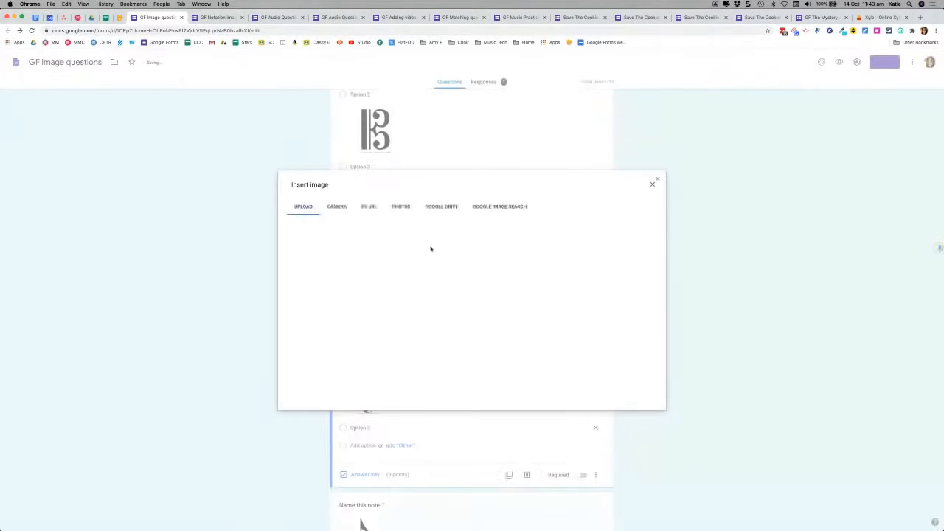
{"action": "left_click", "coordinate": [443, 206]}
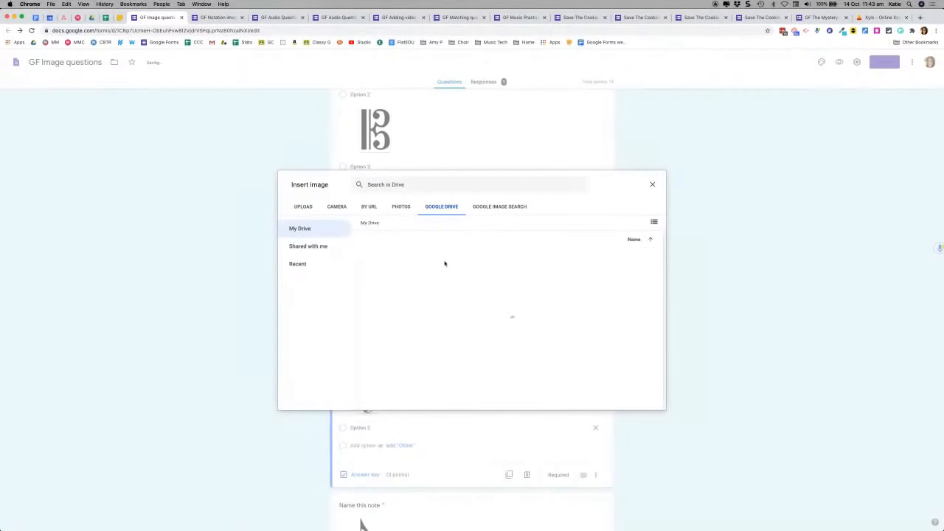
{"action": "double_click", "coordinate": [396, 257]}
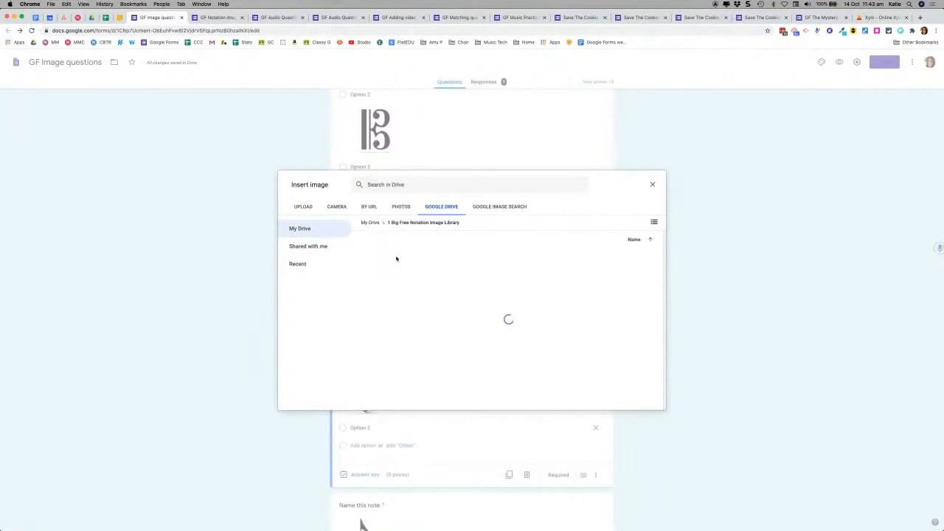
{"action": "double_click", "coordinate": [396, 258]}
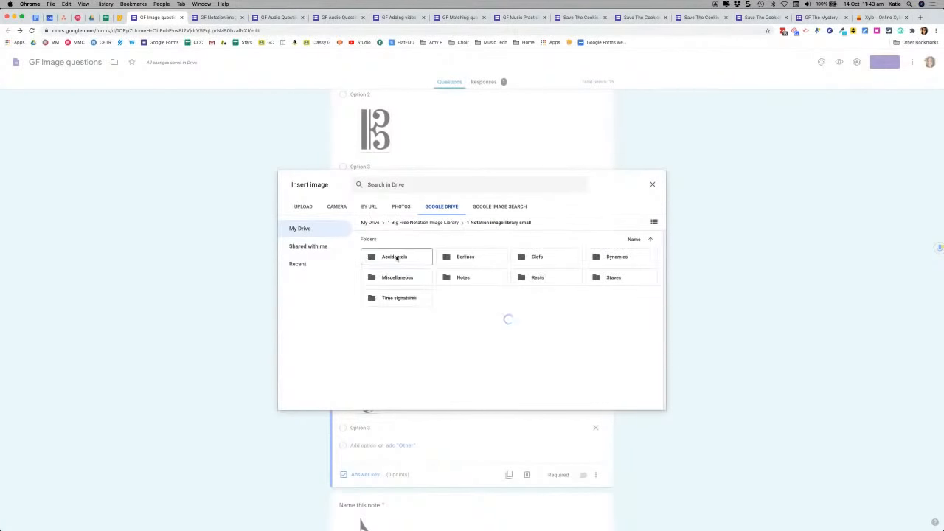
{"action": "double_click", "coordinate": [552, 259]}
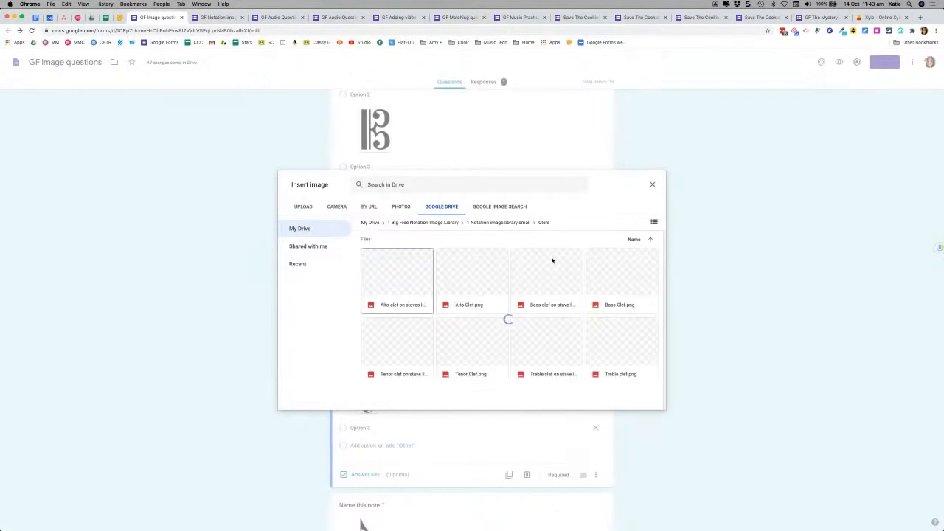
{"action": "left_click", "coordinate": [469, 274]}
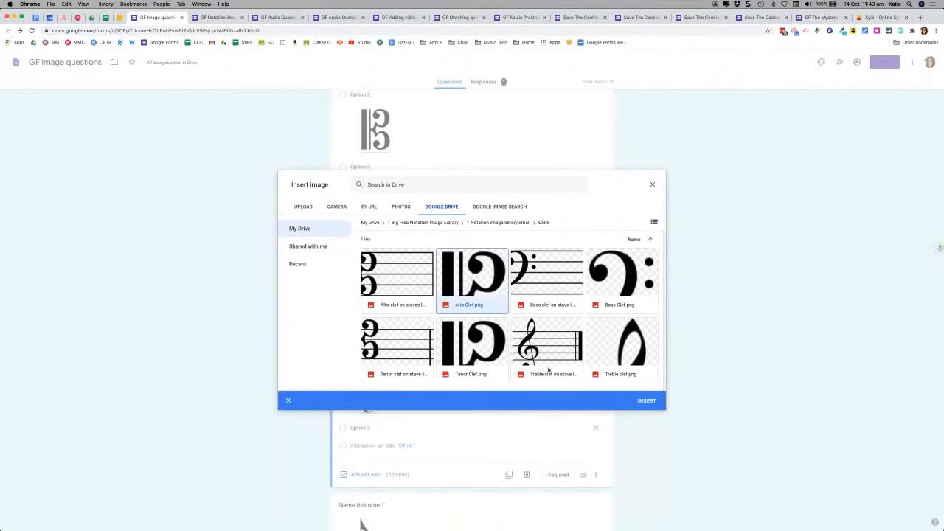
{"action": "left_click", "coordinate": [647, 402]}
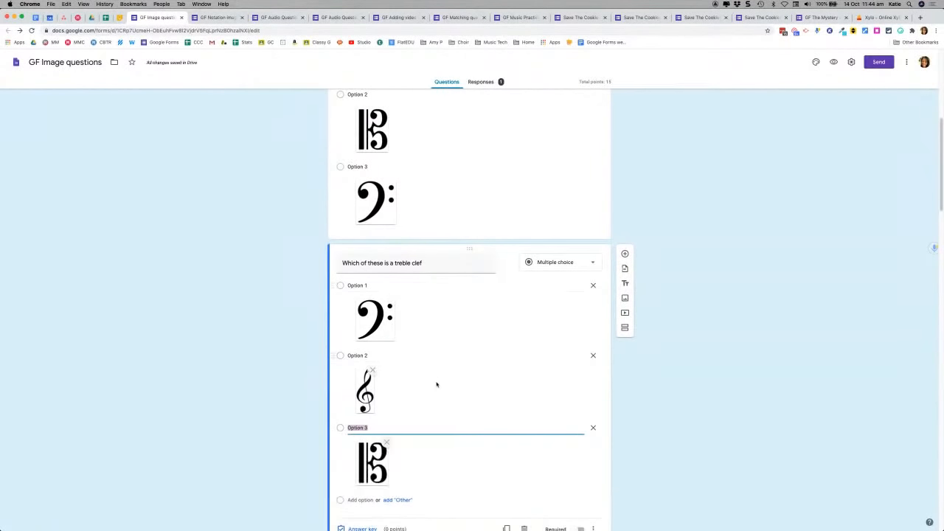
{"action": "scroll", "coordinate": [464, 323], "scroll_direction": "up", "scroll_amount": 2}
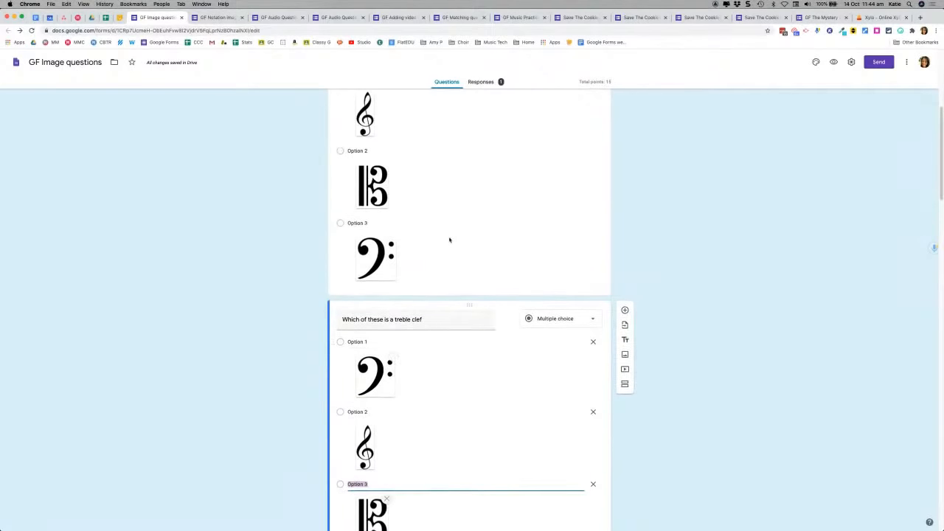
Step: Check the clef question against the live GF Notation images form, then select 'Name this note' for editing
{"action": "left_click", "coordinate": [214, 18]}
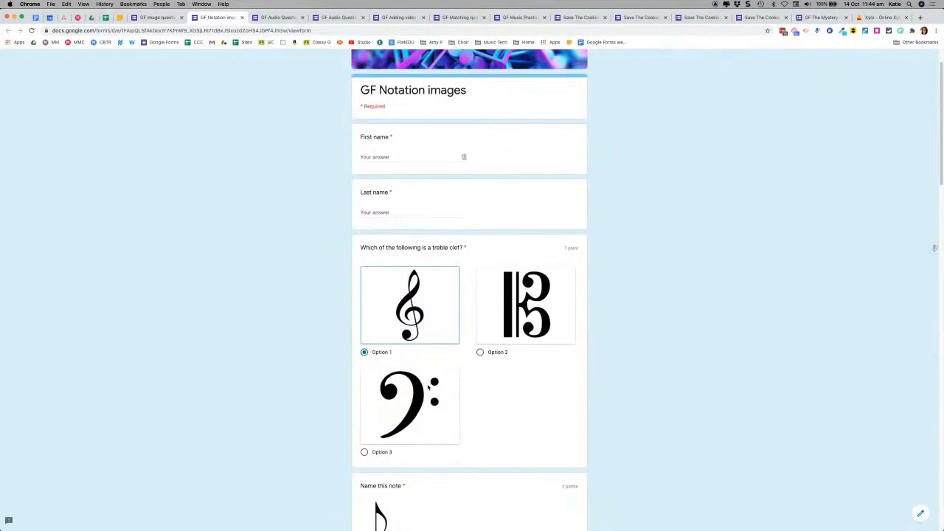
{"action": "left_click", "coordinate": [157, 17]}
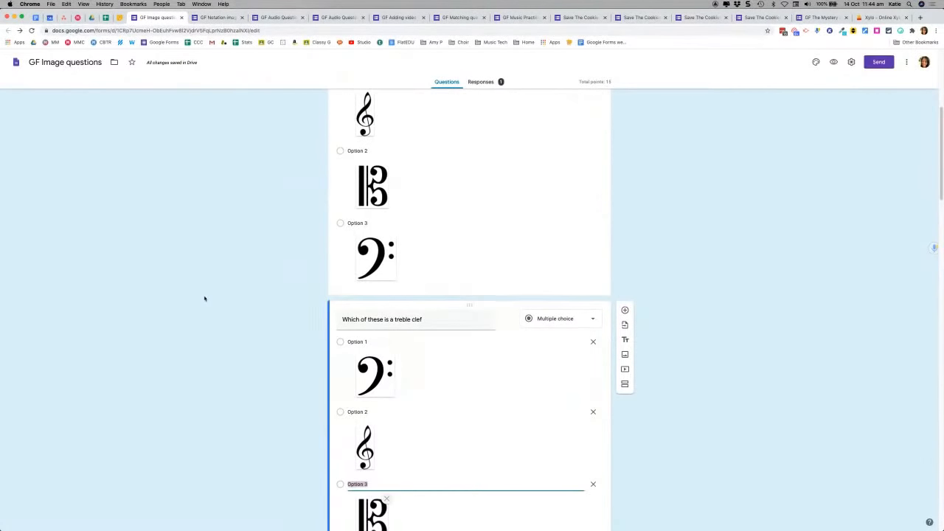
{"action": "scroll", "coordinate": [205, 299], "scroll_direction": "up", "scroll_amount": 2}
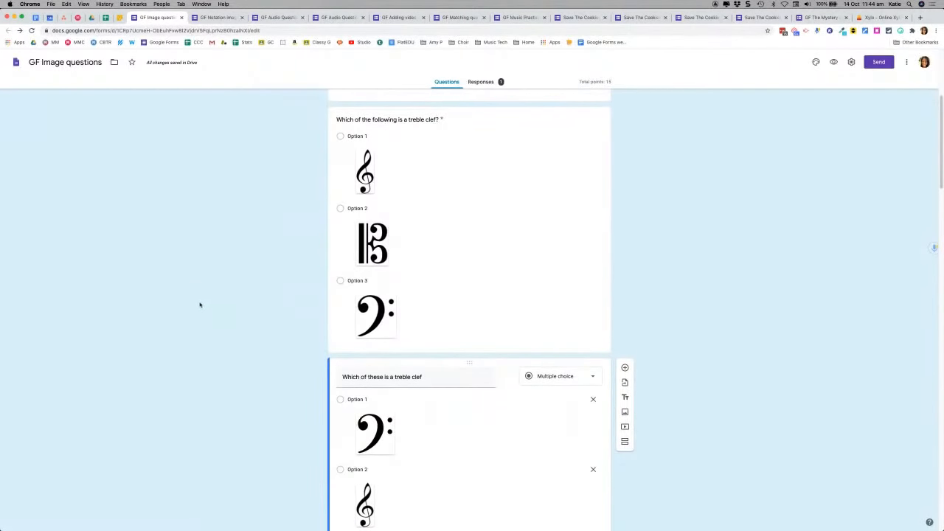
{"action": "scroll", "coordinate": [754, 250], "scroll_direction": "down", "scroll_amount": 1}
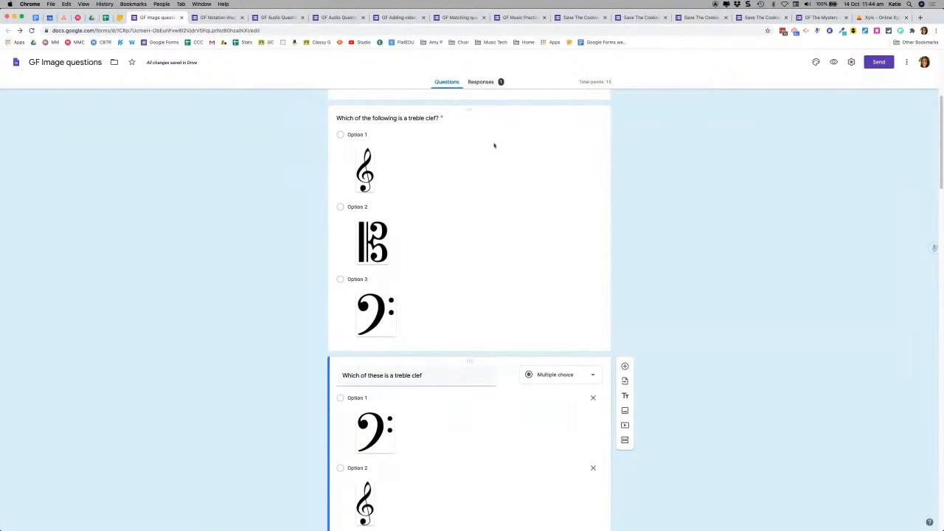
{"action": "scroll", "coordinate": [295, 235], "scroll_direction": "up", "scroll_amount": 2}
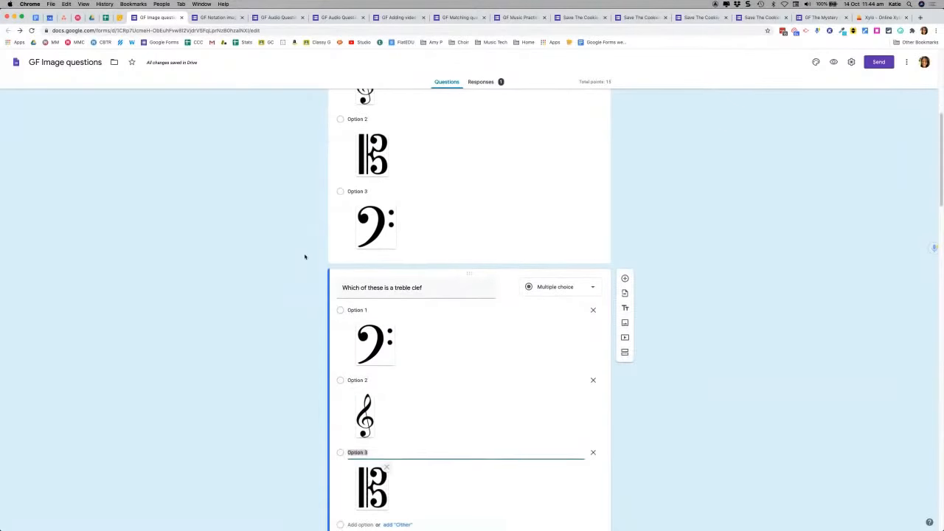
{"action": "scroll", "coordinate": [304, 256], "scroll_direction": "down", "scroll_amount": 5}
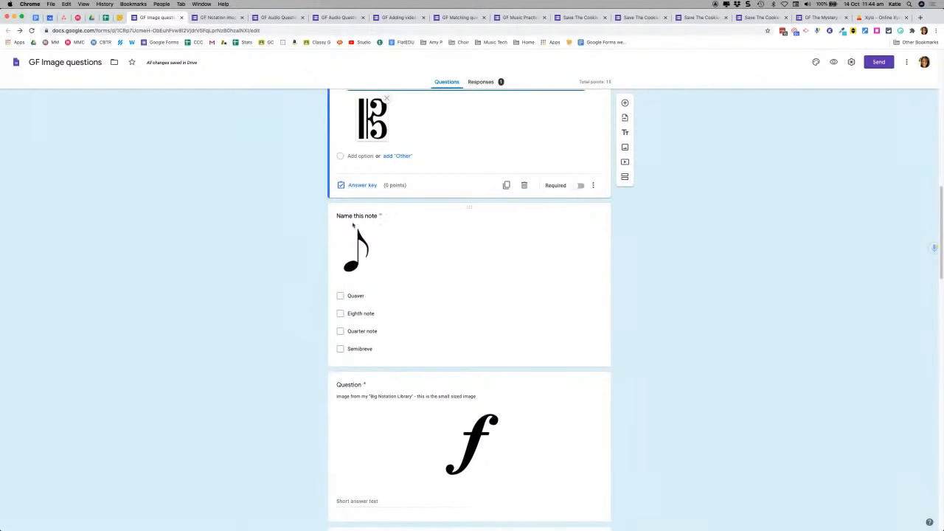
{"action": "left_click", "coordinate": [442, 276]}
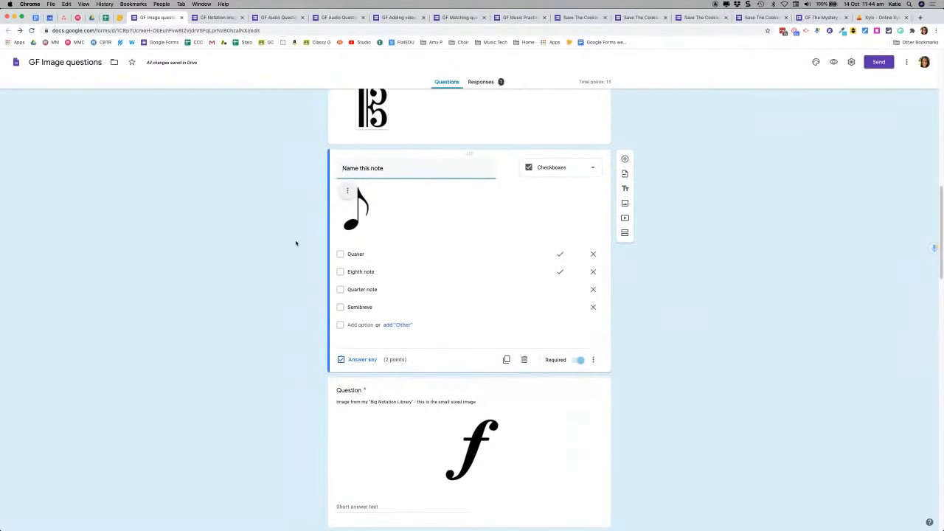
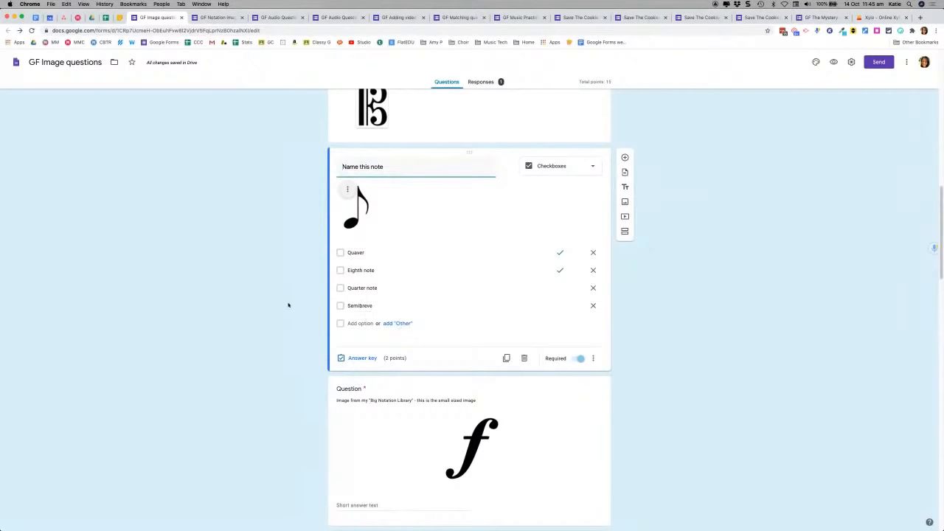
Step: Below the quaver question, add a new short-answer question titled 'Name this note'
{"action": "scroll", "coordinate": [287, 305], "scroll_direction": "down", "scroll_amount": 1}
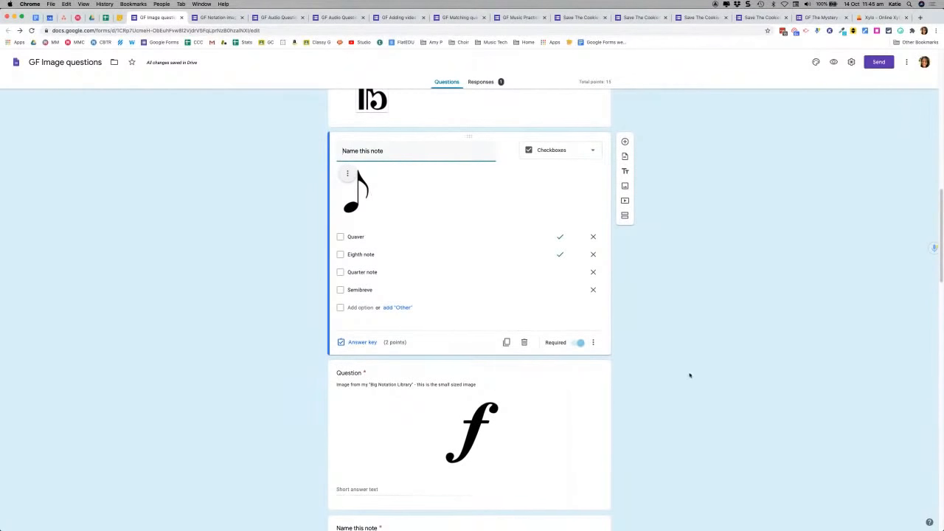
{"action": "left_click", "coordinate": [625, 141]}
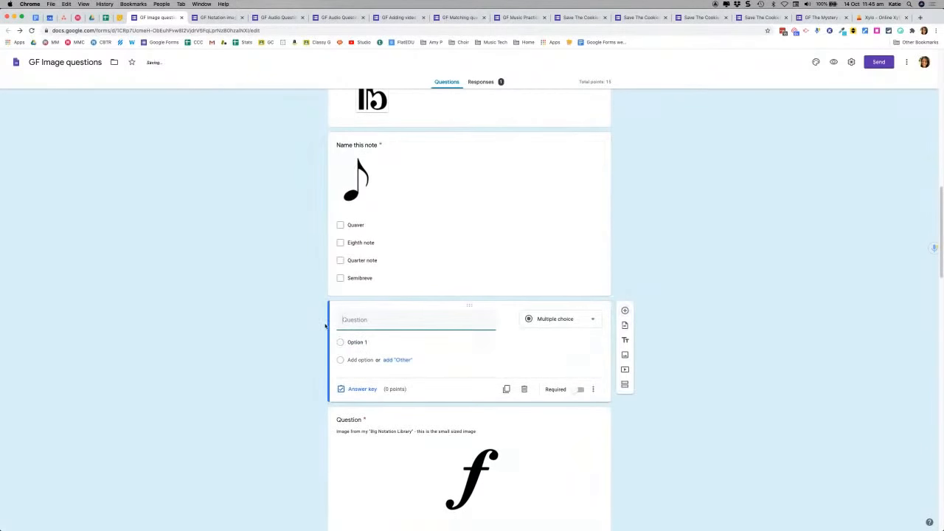
{"action": "type", "text": "Name this note"}
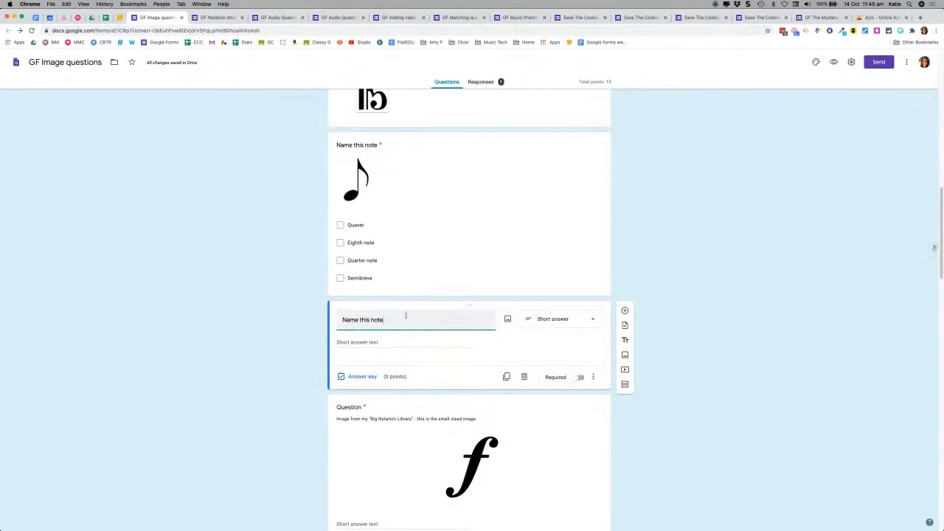
Step: Insert Semibreve.png from the Drive notation library's Notes > Semibreve folder into the question
{"action": "left_click", "coordinate": [507, 320]}
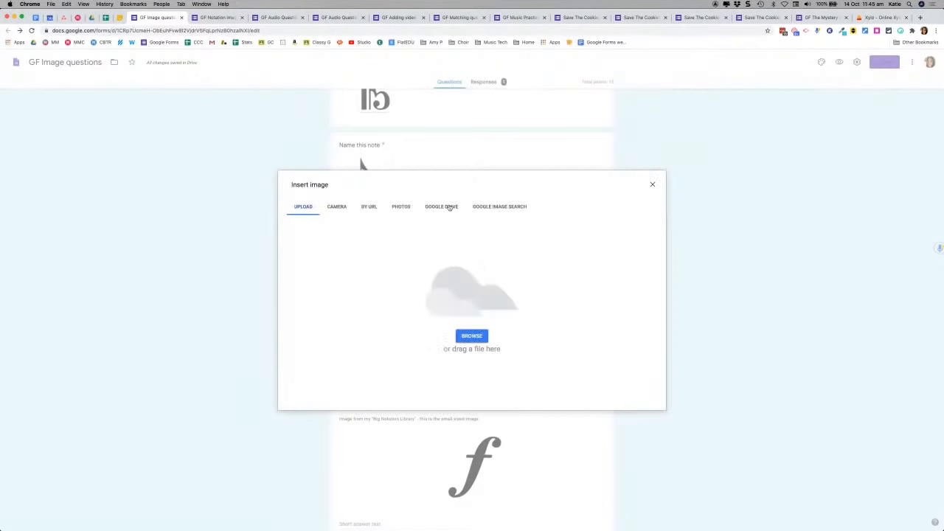
{"action": "left_click", "coordinate": [448, 207]}
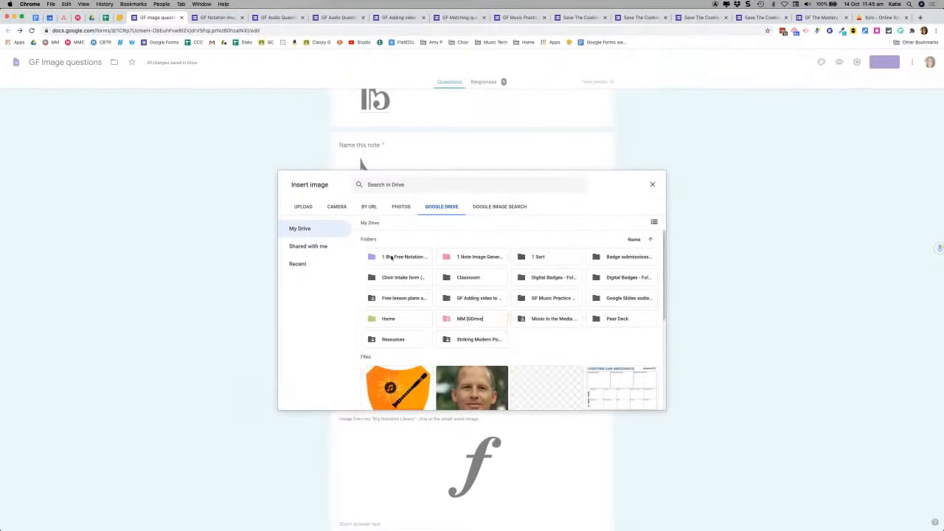
{"action": "double_click", "coordinate": [392, 257]}
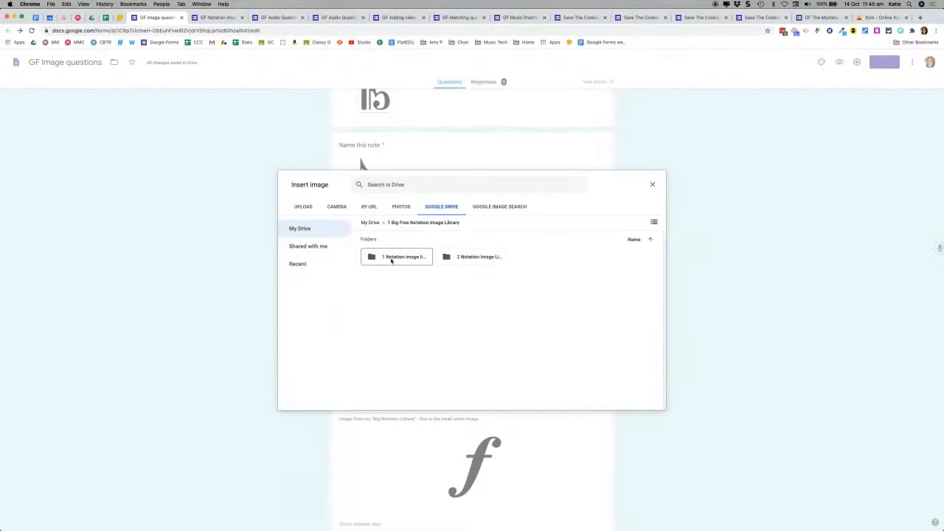
{"action": "double_click", "coordinate": [391, 258]}
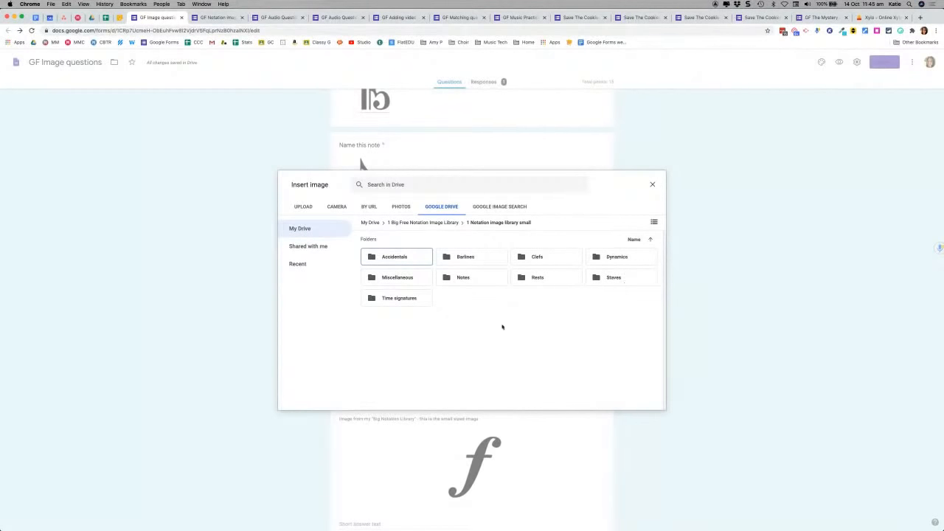
{"action": "double_click", "coordinate": [466, 275]}
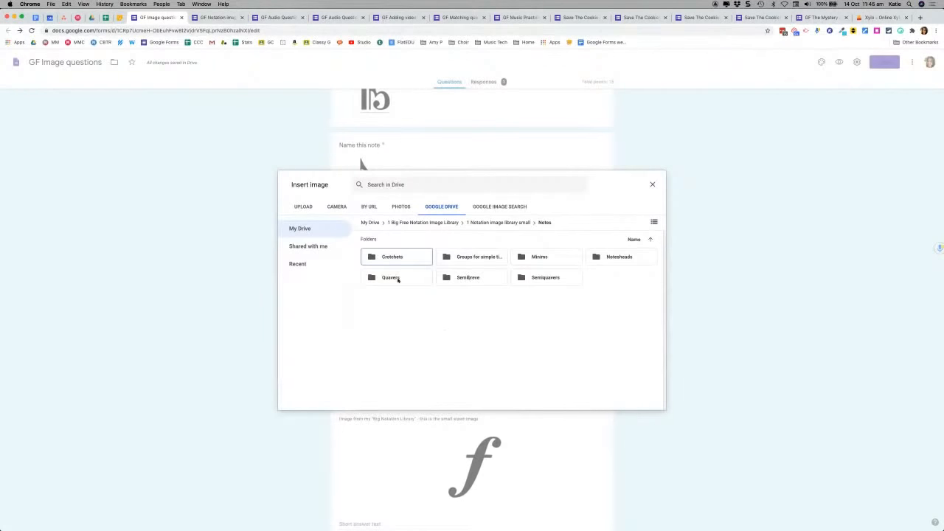
{"action": "double_click", "coordinate": [470, 277]}
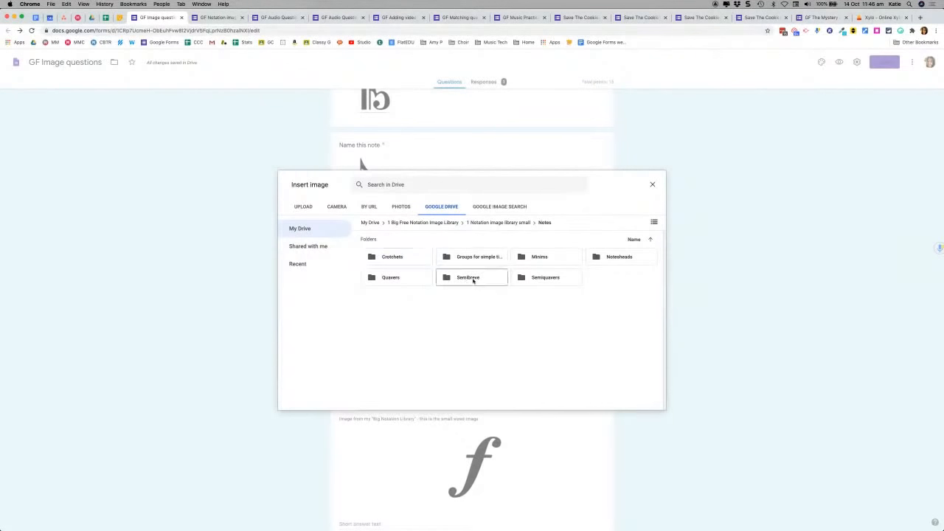
{"action": "left_click", "coordinate": [395, 270]}
{"action": "left_click", "coordinate": [640, 402]}
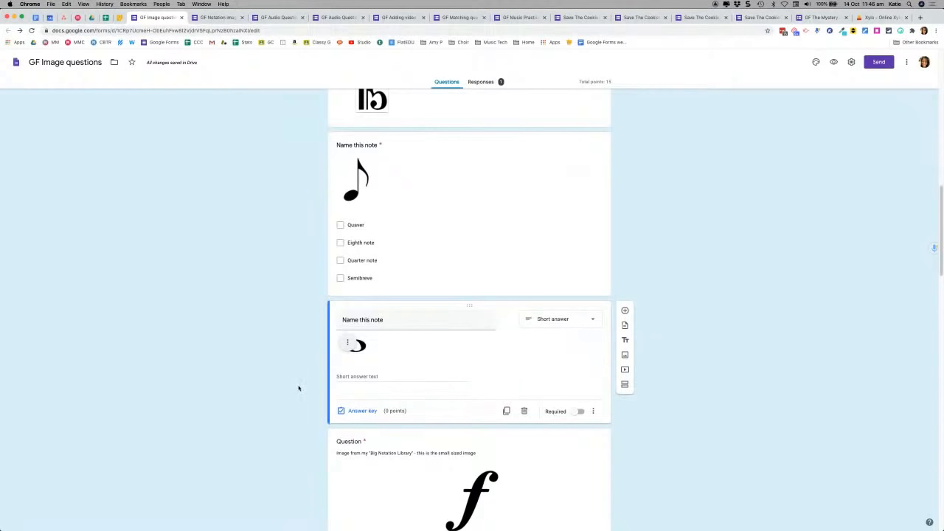
{"action": "left_click", "coordinate": [576, 323]}
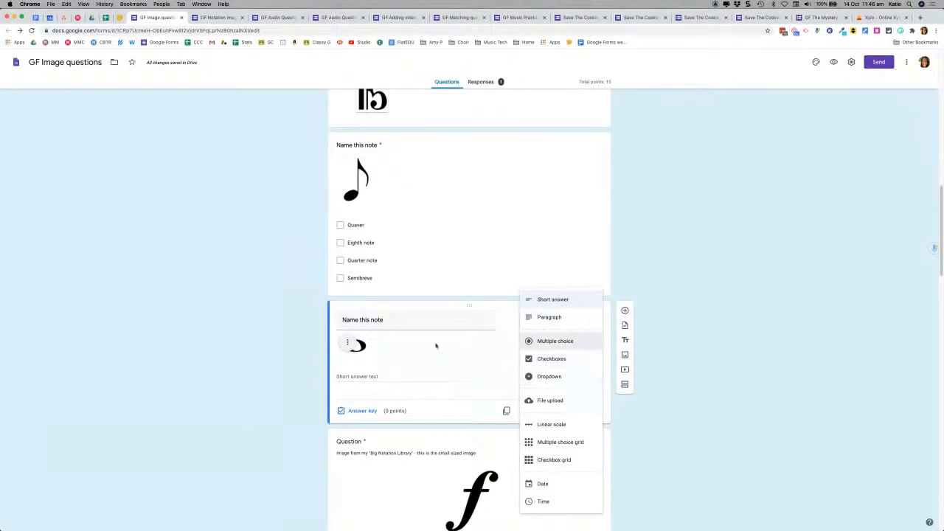
{"action": "left_click", "coordinate": [272, 388]}
{"action": "scroll", "coordinate": [272, 388], "scroll_direction": "down", "scroll_amount": 3}
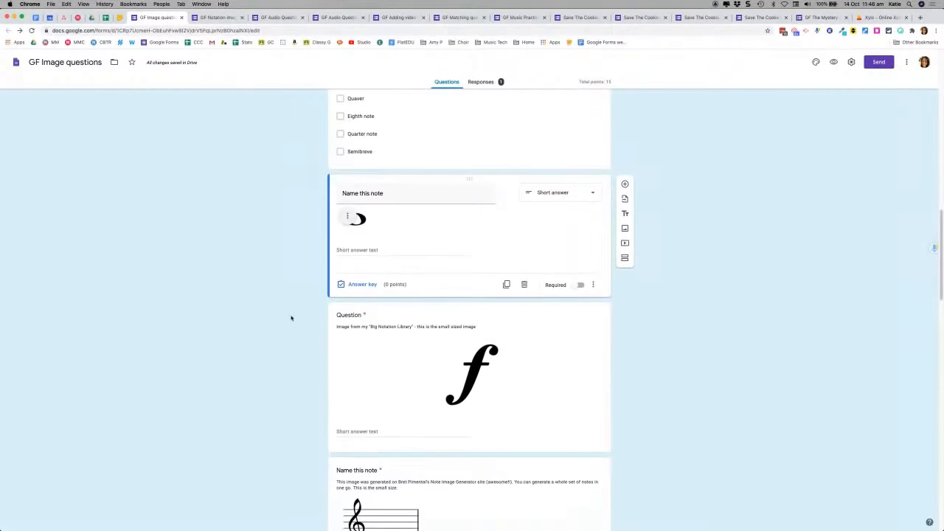
{"action": "scroll", "coordinate": [285, 322], "scroll_direction": "down", "scroll_amount": 1}
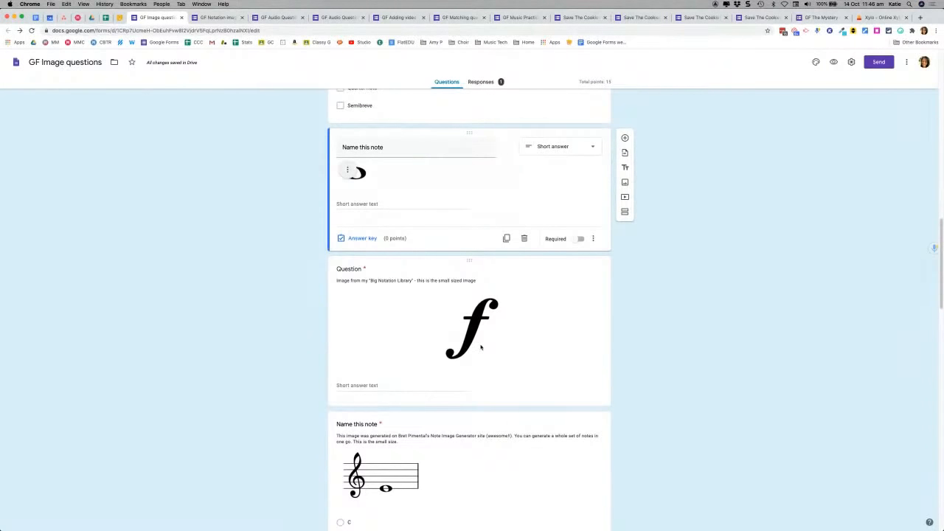
{"action": "scroll", "coordinate": [480, 339], "scroll_direction": "down", "scroll_amount": 2}
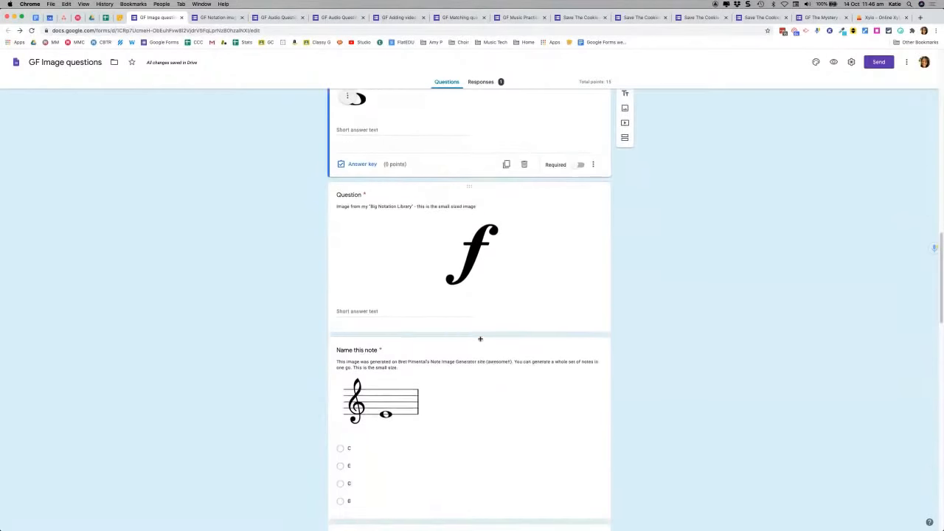
{"action": "scroll", "coordinate": [480, 339], "scroll_direction": "down", "scroll_amount": 2}
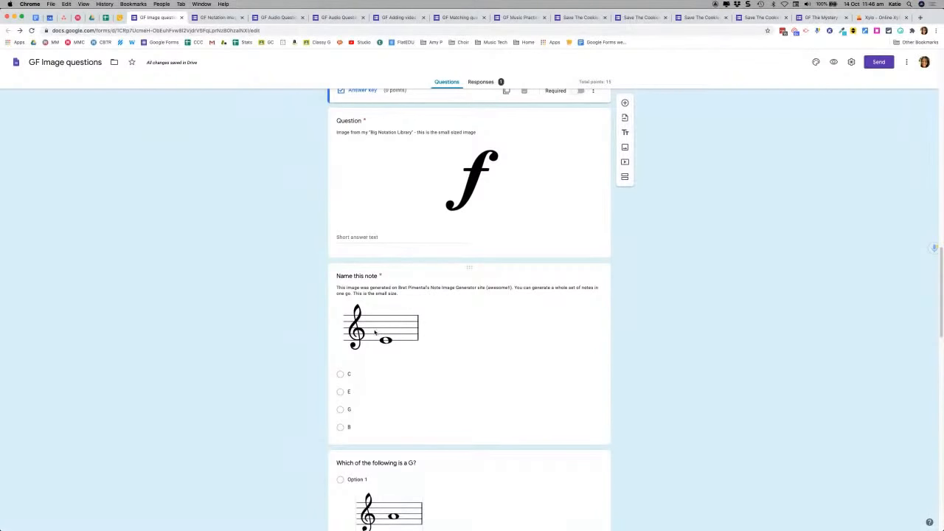
{"action": "scroll", "coordinate": [302, 312], "scroll_direction": "down", "scroll_amount": 2}
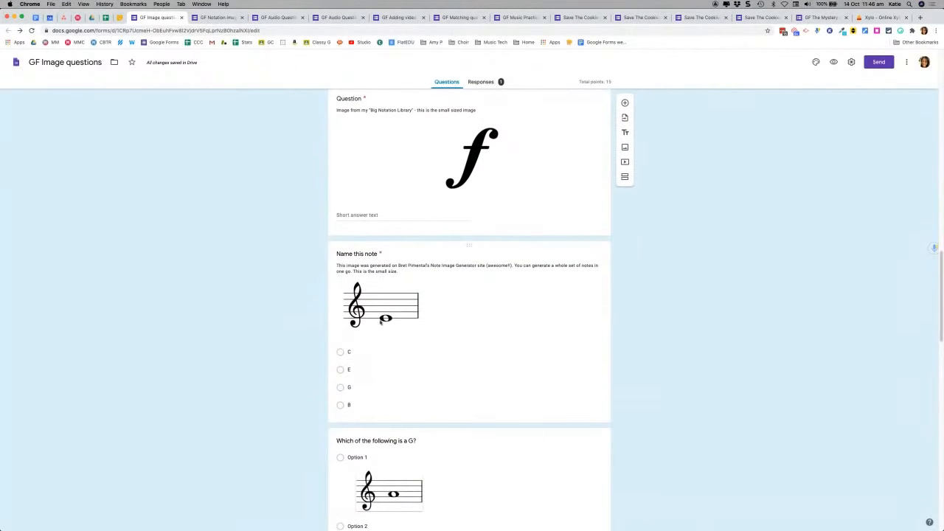
{"action": "scroll", "coordinate": [408, 278], "scroll_direction": "up", "scroll_amount": 1}
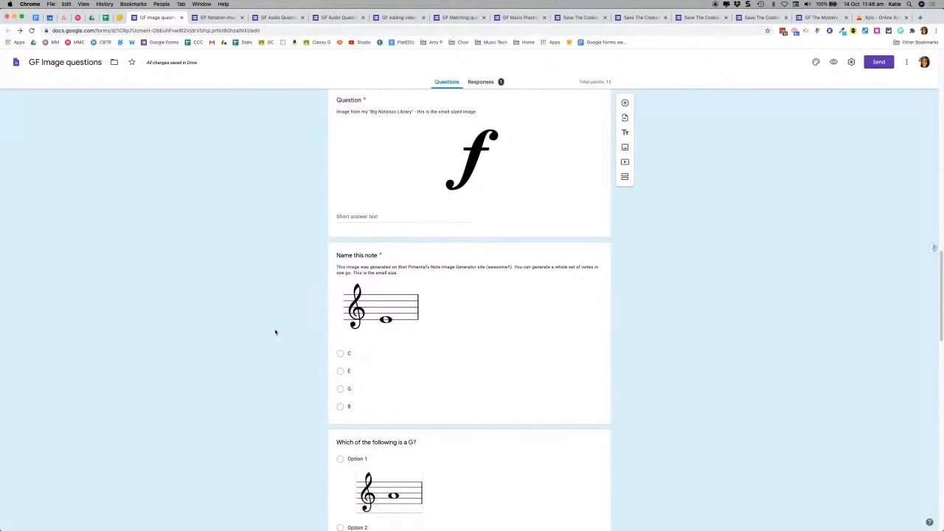
{"action": "scroll", "coordinate": [275, 331], "scroll_direction": "down", "scroll_amount": 3}
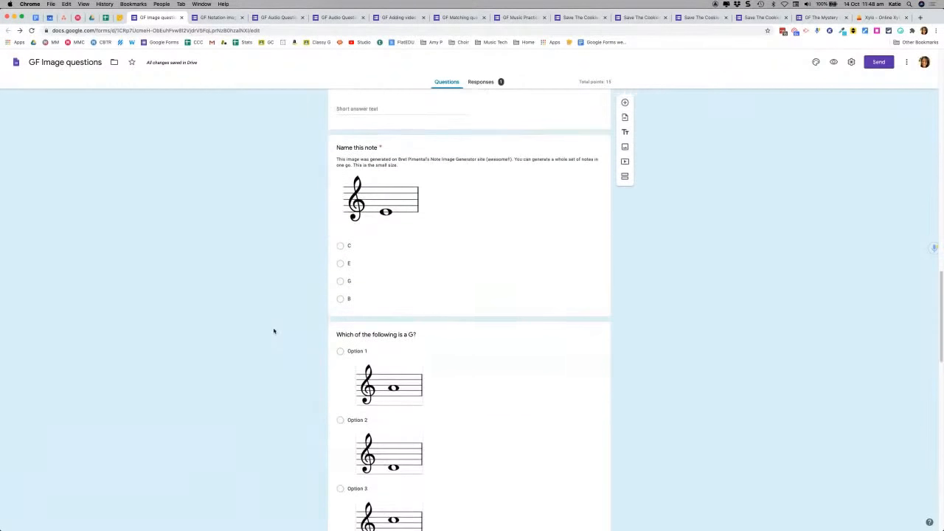
{"action": "scroll", "coordinate": [274, 331], "scroll_direction": "down", "scroll_amount": 3}
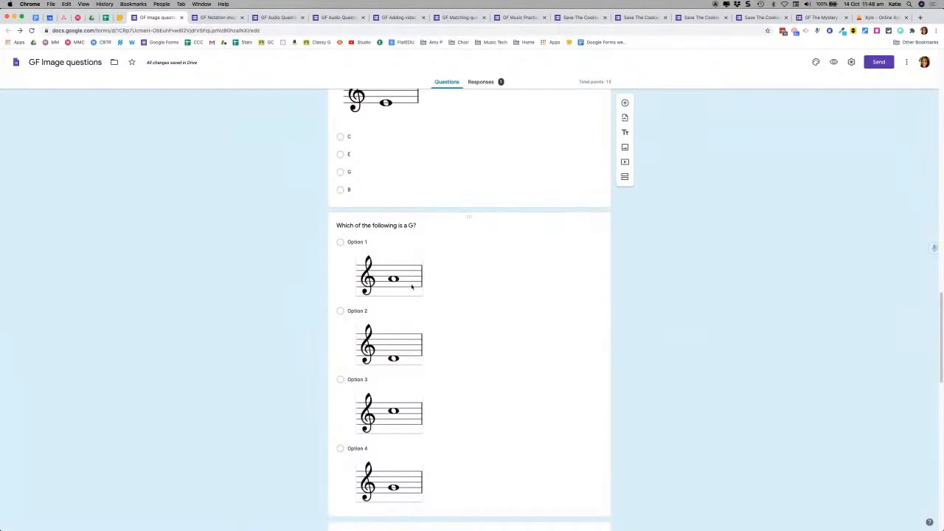
{"action": "scroll", "coordinate": [410, 287], "scroll_direction": "down", "scroll_amount": 2}
{"action": "scroll", "coordinate": [433, 248], "scroll_direction": "down", "scroll_amount": 6}
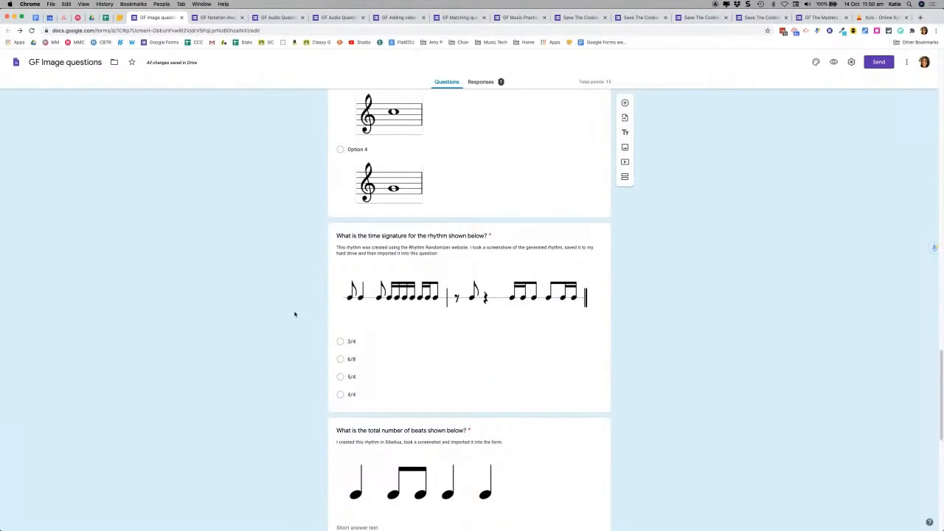
Step: Scroll down to the 'Name the theme shown below' question and its four theme options
{"action": "scroll", "coordinate": [295, 313], "scroll_direction": "down", "scroll_amount": 2}
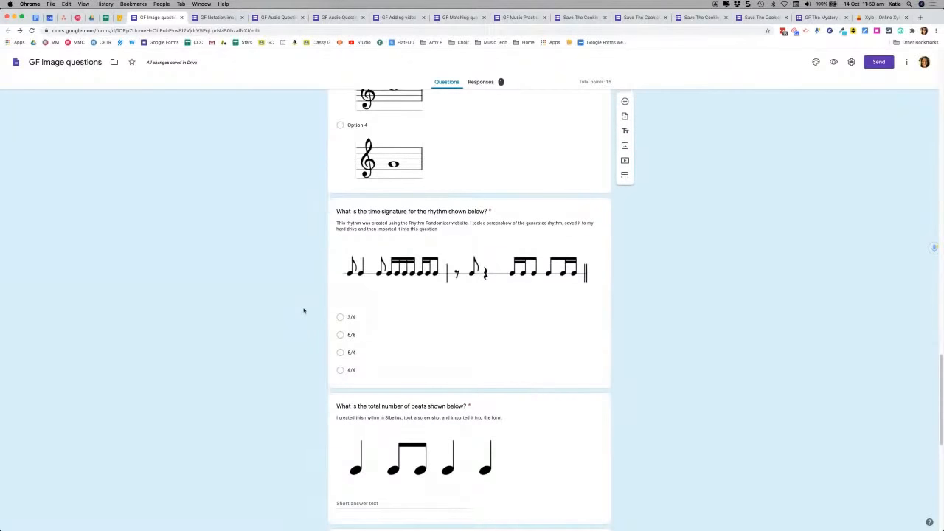
{"action": "scroll", "coordinate": [303, 311], "scroll_direction": "down", "scroll_amount": 3}
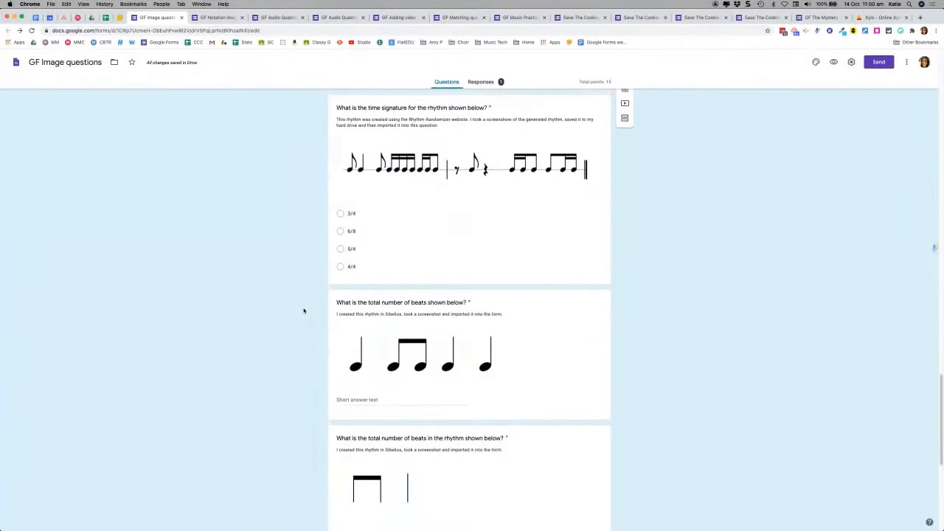
{"action": "scroll", "coordinate": [311, 314], "scroll_direction": "down", "scroll_amount": 1}
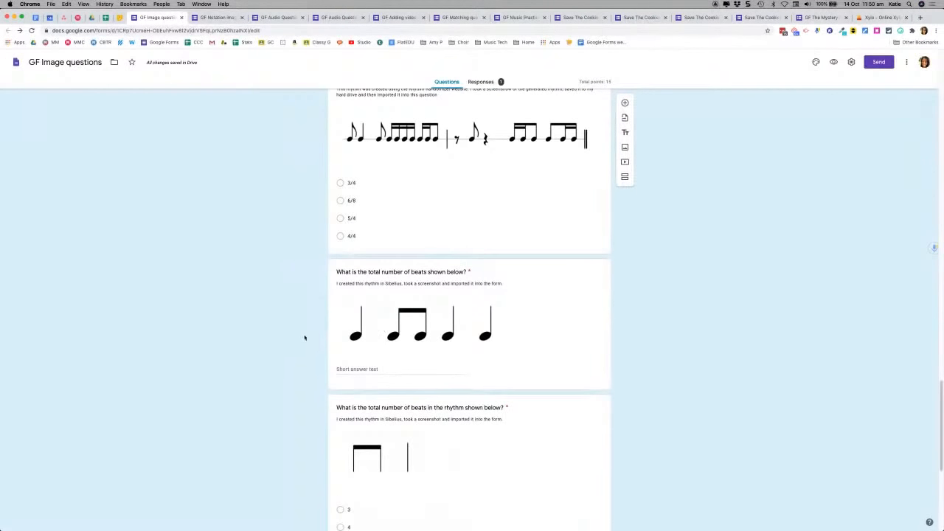
{"action": "scroll", "coordinate": [305, 336], "scroll_direction": "down", "scroll_amount": 1}
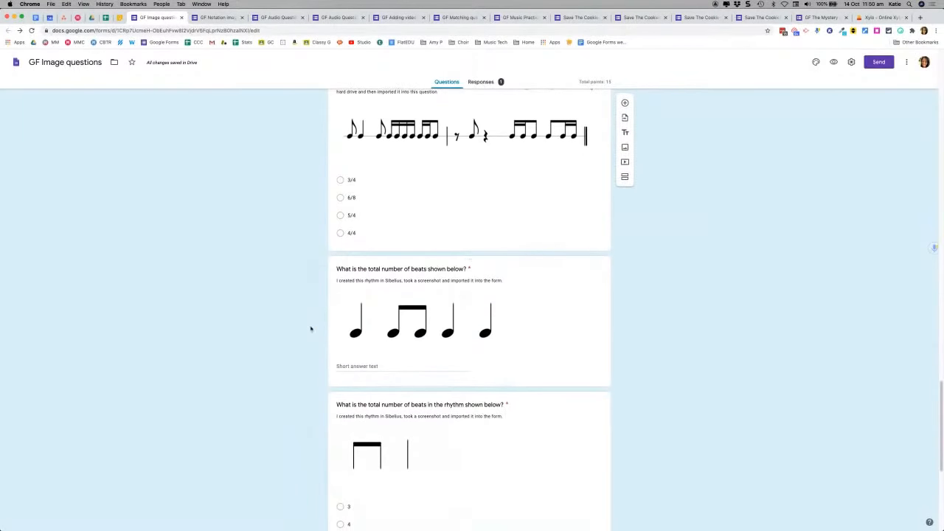
{"action": "scroll", "coordinate": [308, 340], "scroll_direction": "down", "scroll_amount": 3}
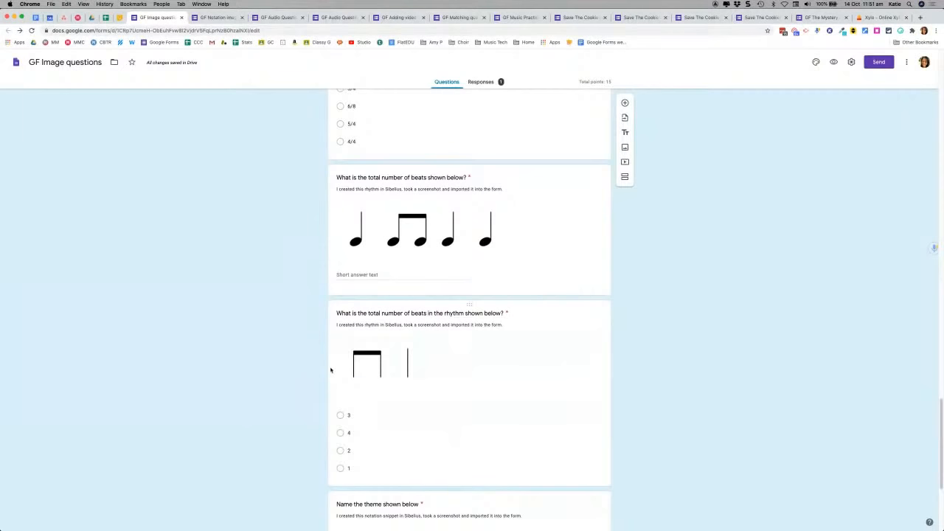
{"action": "scroll", "coordinate": [323, 370], "scroll_direction": "down", "scroll_amount": 1}
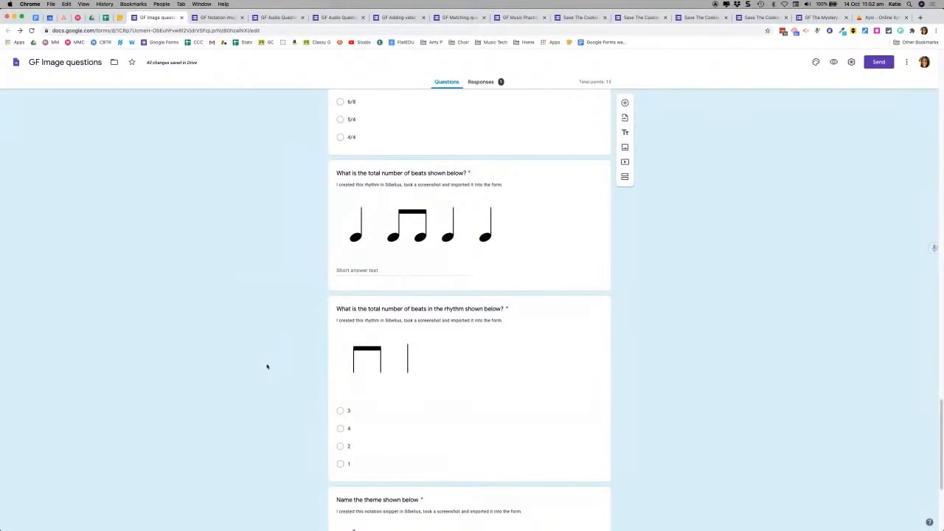
{"action": "scroll", "coordinate": [267, 367], "scroll_direction": "down", "scroll_amount": 1}
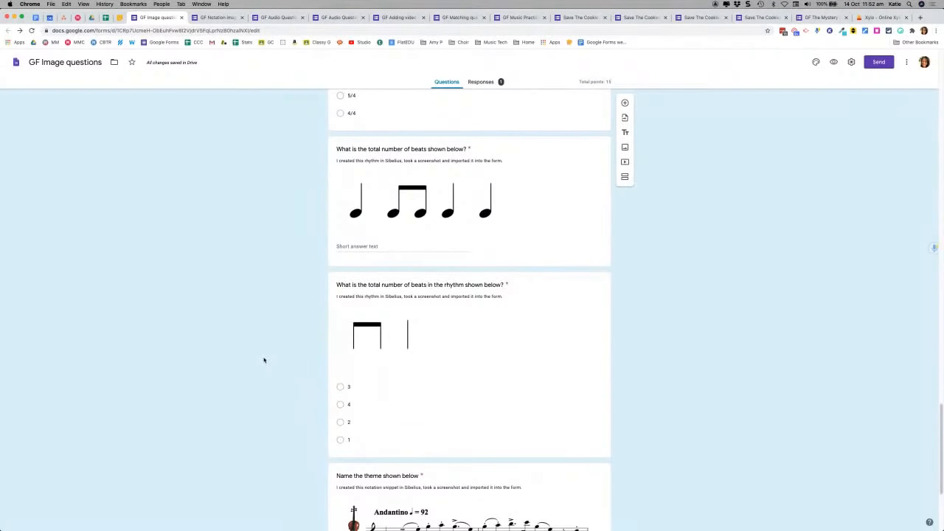
{"action": "scroll", "coordinate": [262, 359], "scroll_direction": "down", "scroll_amount": 1}
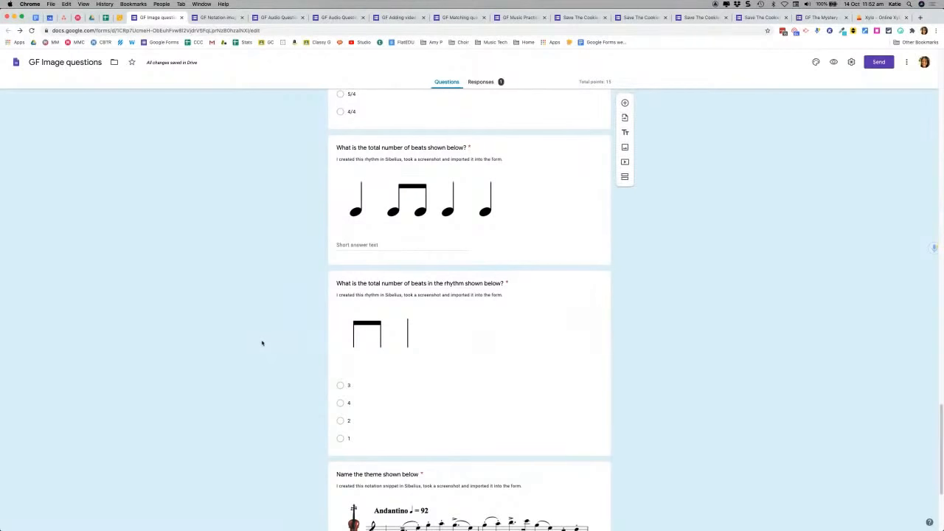
{"action": "scroll", "coordinate": [268, 320], "scroll_direction": "down", "scroll_amount": 5}
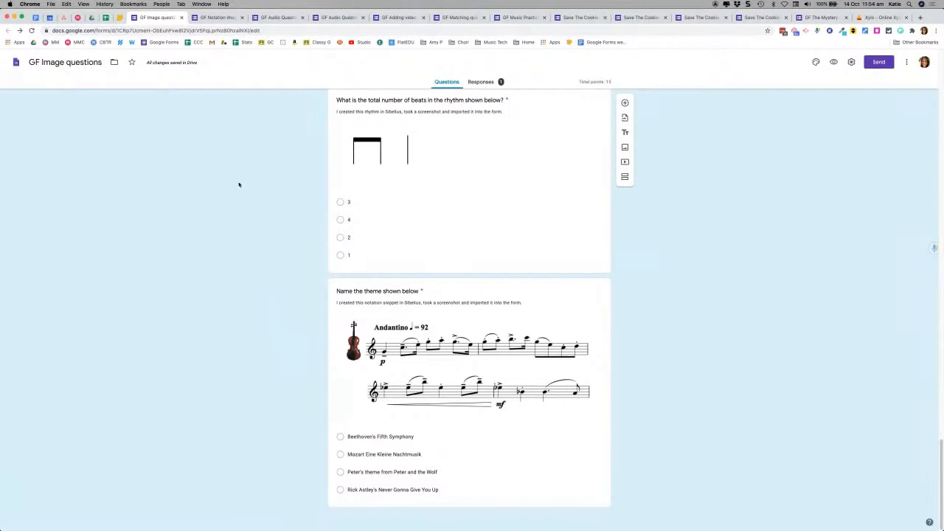
Step: Close the GF Image questions and GF Notation images tabs, confirming Leave site
{"action": "left_click", "coordinate": [182, 18]}
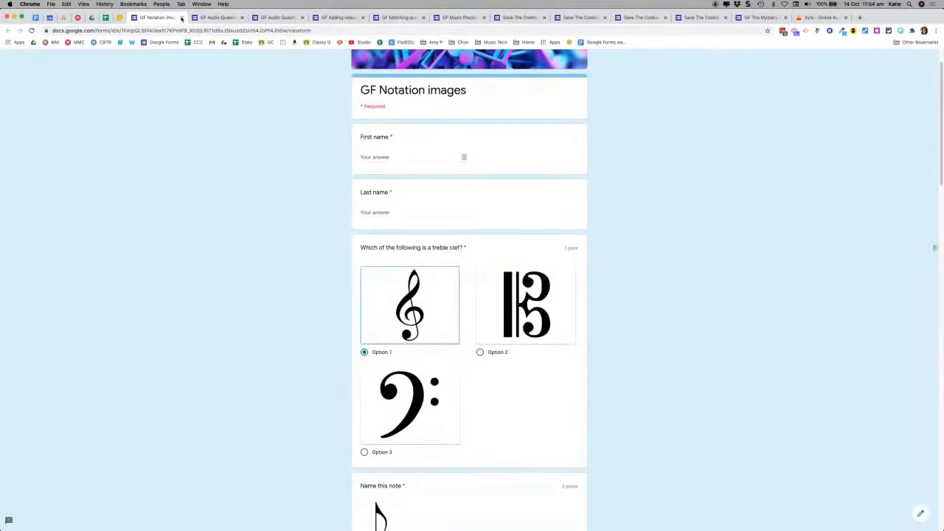
{"action": "left_click", "coordinate": [182, 18]}
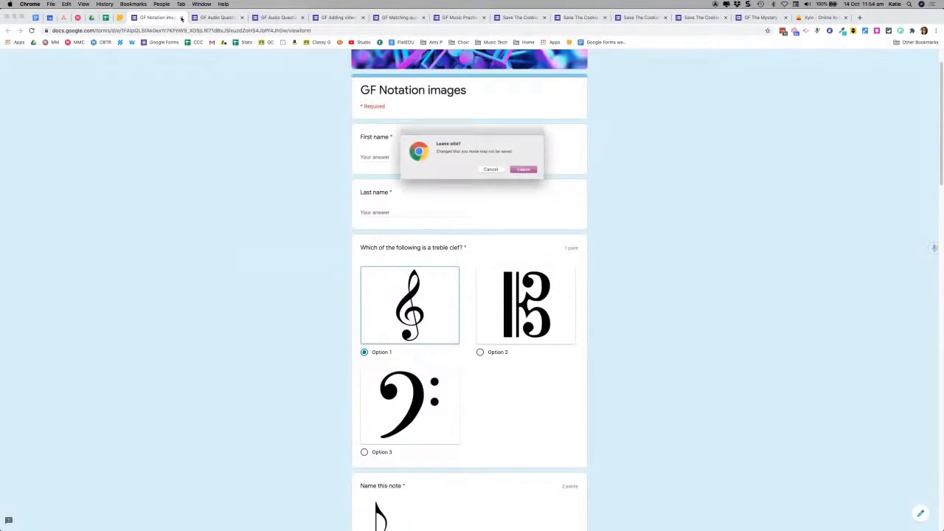
{"action": "left_click", "coordinate": [527, 170]}
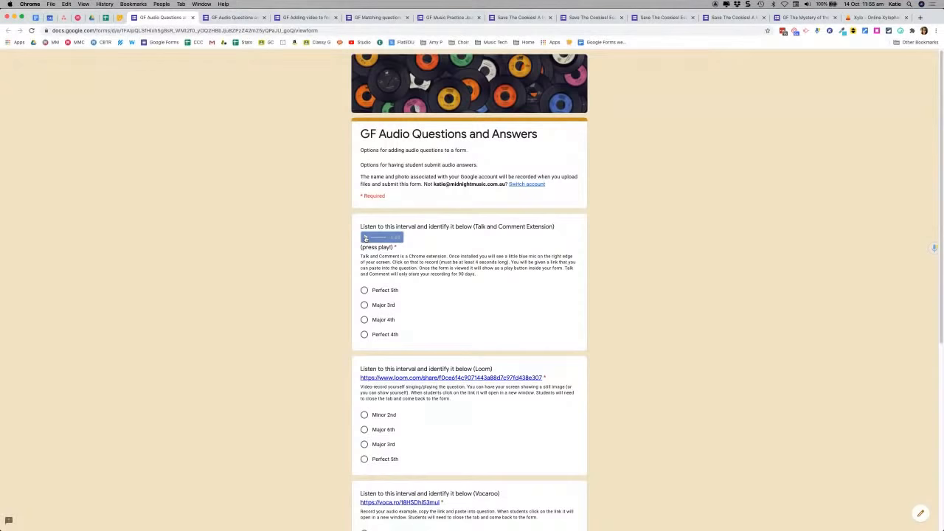
Step: Play the Talk and Comment interval recording, then scroll down to the Loom question
{"action": "left_click", "coordinate": [365, 238]}
{"action": "scroll", "coordinate": [304, 272], "scroll_direction": "down", "scroll_amount": 1}
{"action": "scroll", "coordinate": [303, 272], "scroll_direction": "down", "scroll_amount": 5}
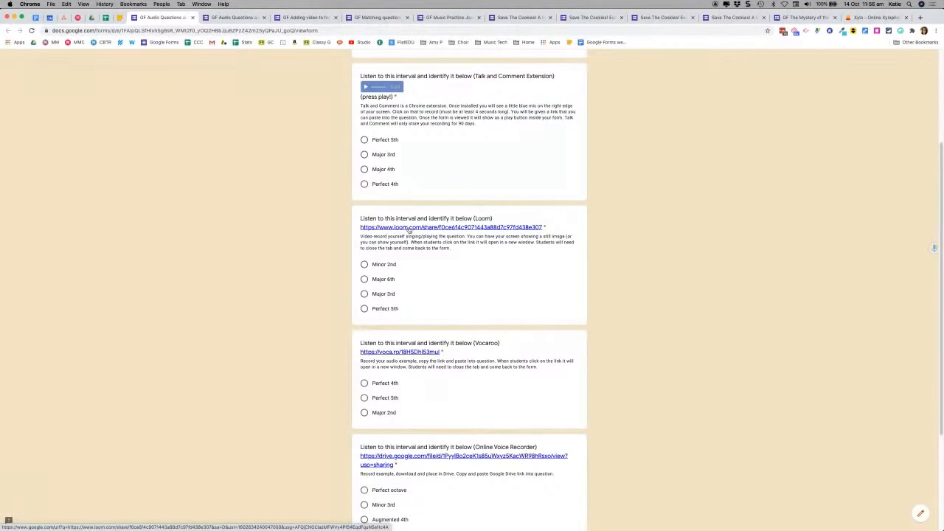
Step: Open the 'Music Quiz - Google Forms' Loom video through the redirect, then return to the audio form
{"action": "left_click", "coordinate": [409, 228]}
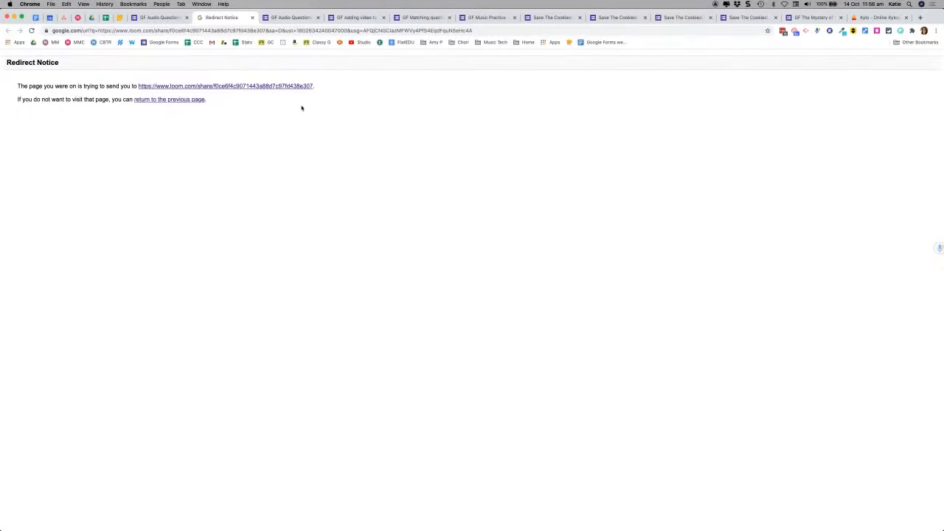
{"action": "left_click", "coordinate": [259, 87]}
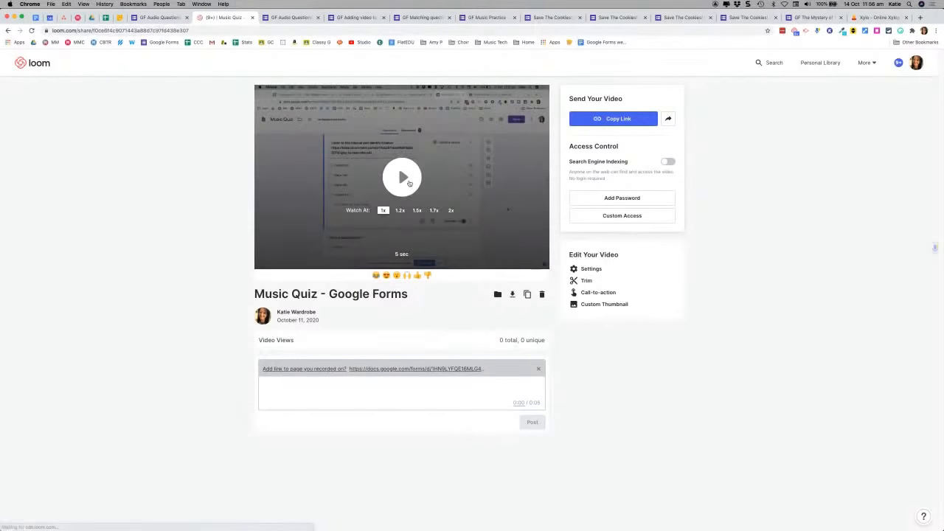
{"action": "left_click", "coordinate": [159, 18]}
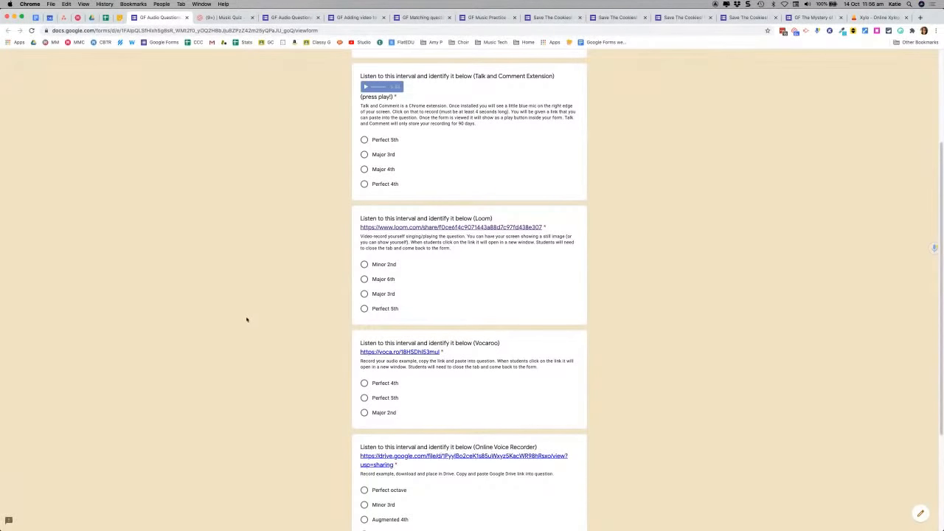
{"action": "scroll", "coordinate": [395, 308], "scroll_direction": "down", "scroll_amount": 3}
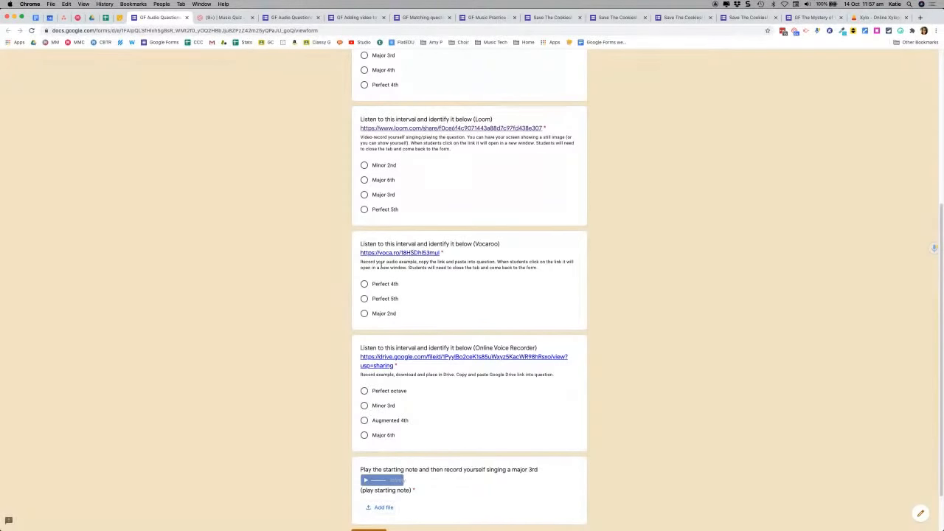
{"action": "scroll", "coordinate": [399, 347], "scroll_direction": "down", "scroll_amount": 1}
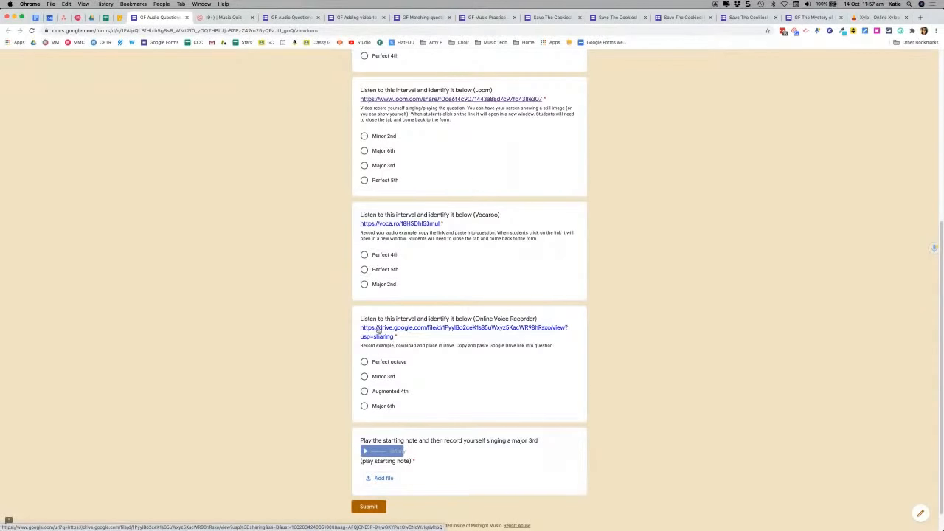
{"action": "scroll", "coordinate": [266, 342], "scroll_direction": "down", "scroll_amount": 1}
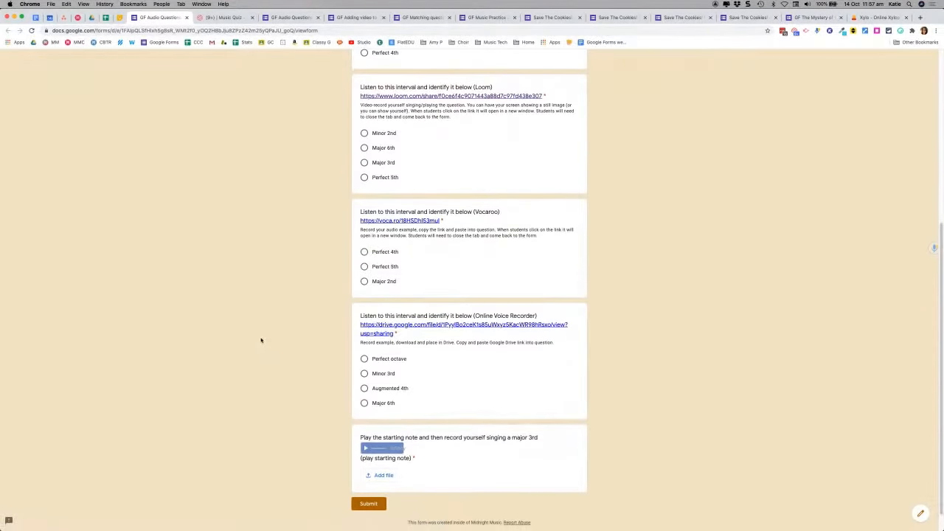
{"action": "scroll", "coordinate": [259, 351], "scroll_direction": "down", "scroll_amount": 1}
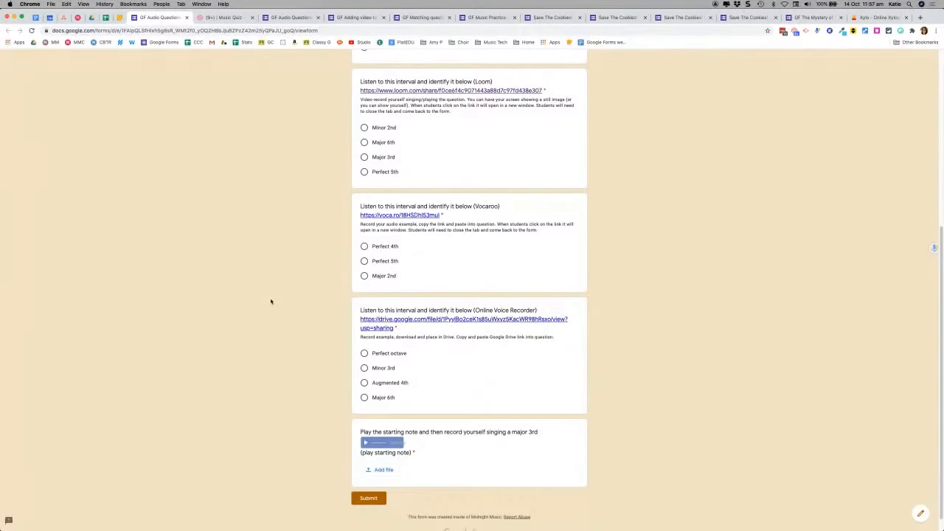
{"action": "scroll", "coordinate": [270, 301], "scroll_direction": "down", "scroll_amount": 2}
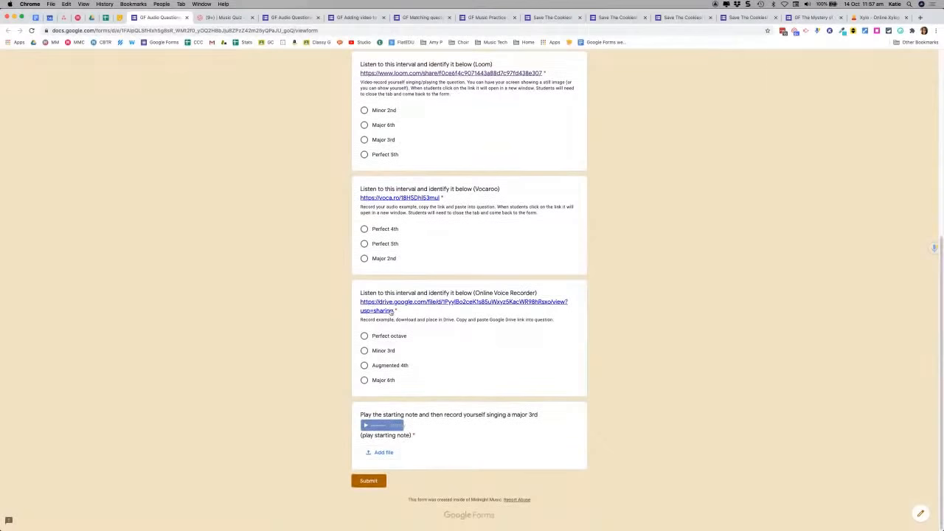
Step: Start a file upload on the singing question, cancel it, and scroll back to the top
{"action": "left_click", "coordinate": [383, 453]}
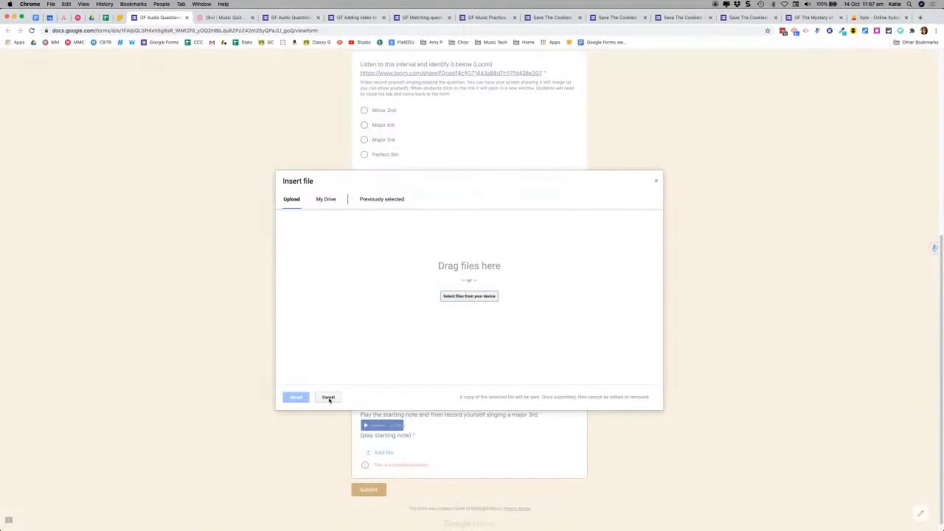
{"action": "left_click", "coordinate": [328, 397]}
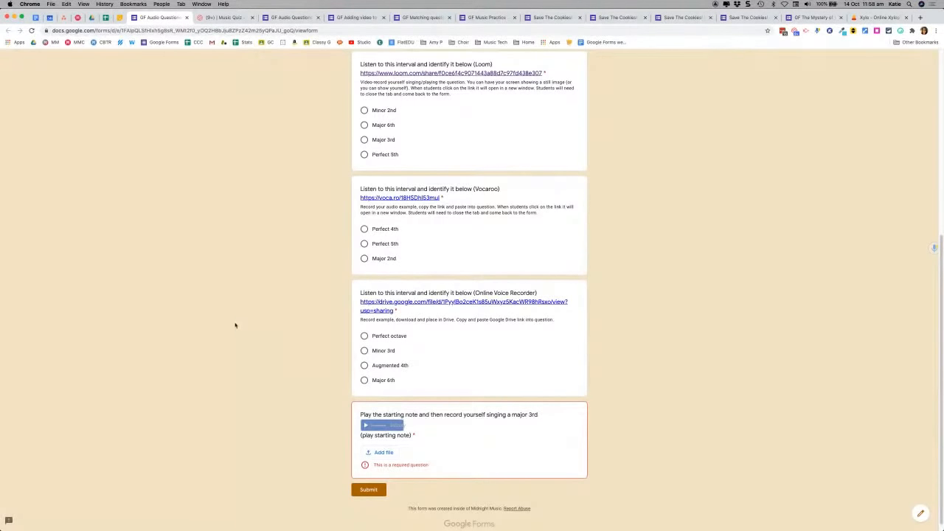
{"action": "scroll", "coordinate": [235, 325], "scroll_direction": "up", "scroll_amount": 5}
{"action": "scroll", "coordinate": [236, 326], "scroll_direction": "up", "scroll_amount": 1}
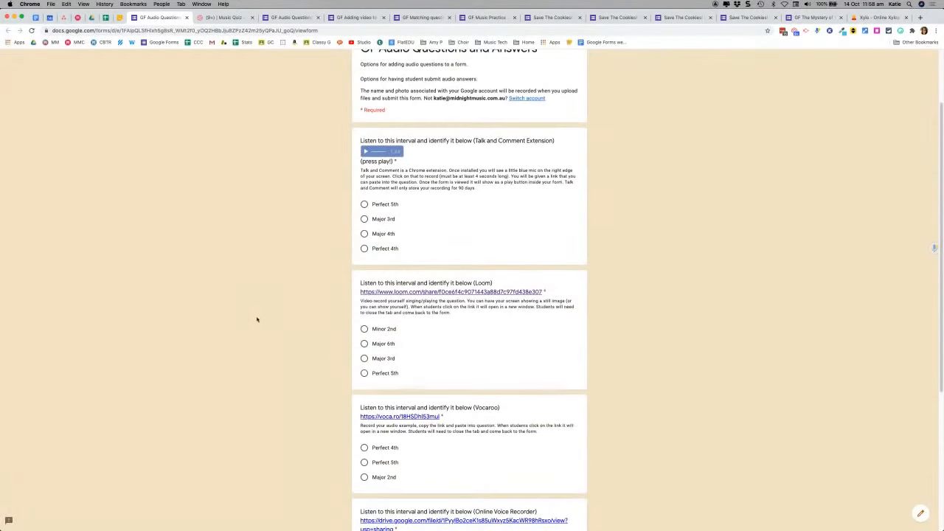
{"action": "left_click", "coordinate": [185, 18]}
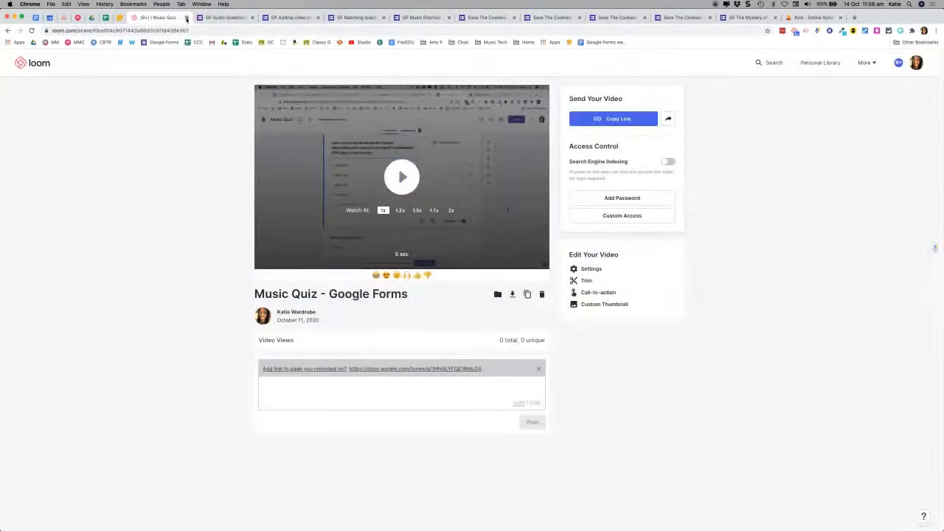
{"action": "left_click", "coordinate": [185, 17]}
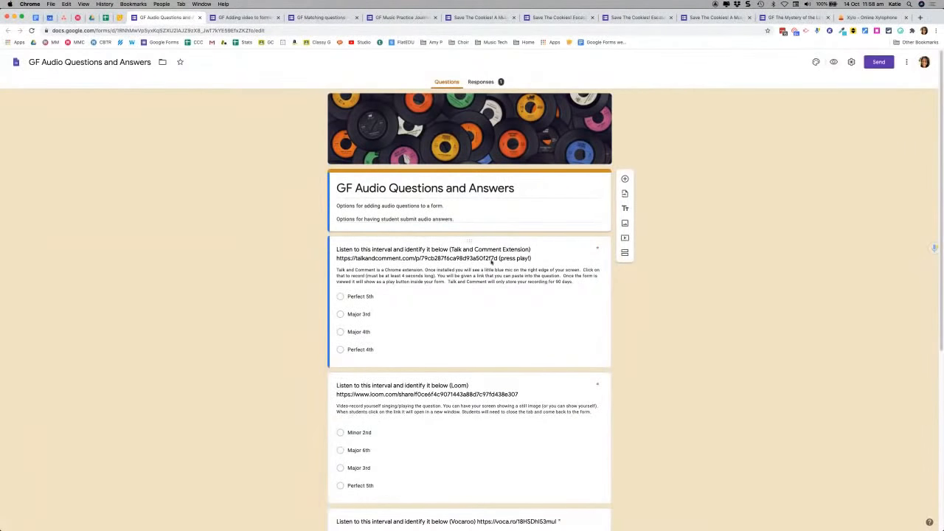
{"action": "left_click", "coordinate": [438, 279]}
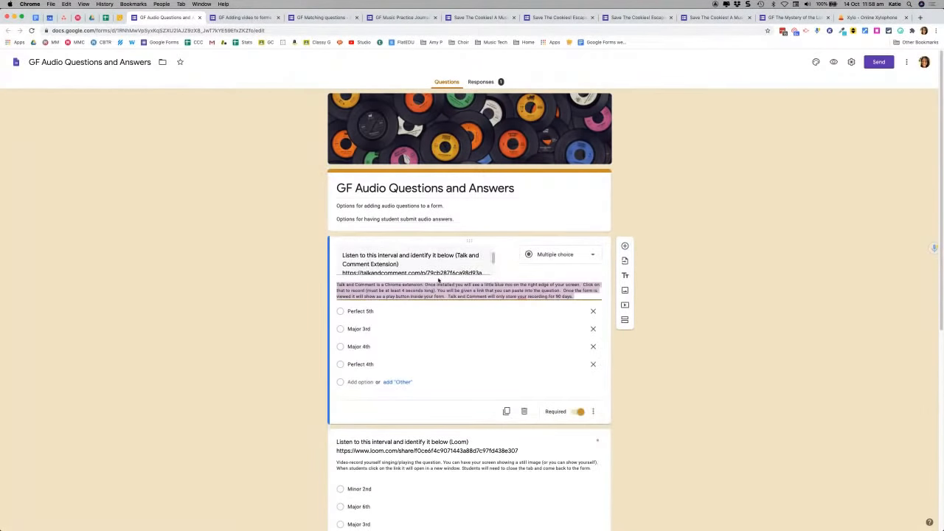
{"action": "left_click", "coordinate": [400, 260]}
{"action": "scroll", "coordinate": [399, 260], "scroll_direction": "down", "scroll_amount": 2}
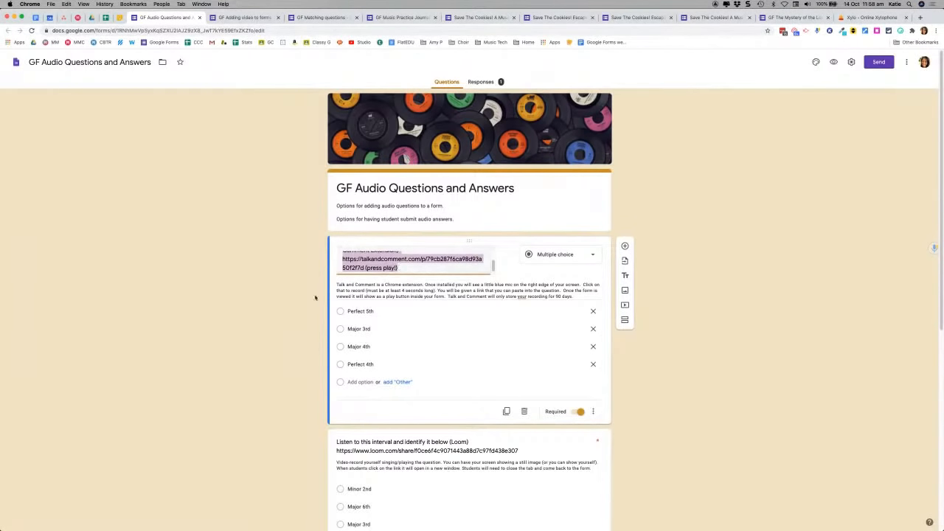
{"action": "scroll", "coordinate": [287, 305], "scroll_direction": "down", "scroll_amount": 5}
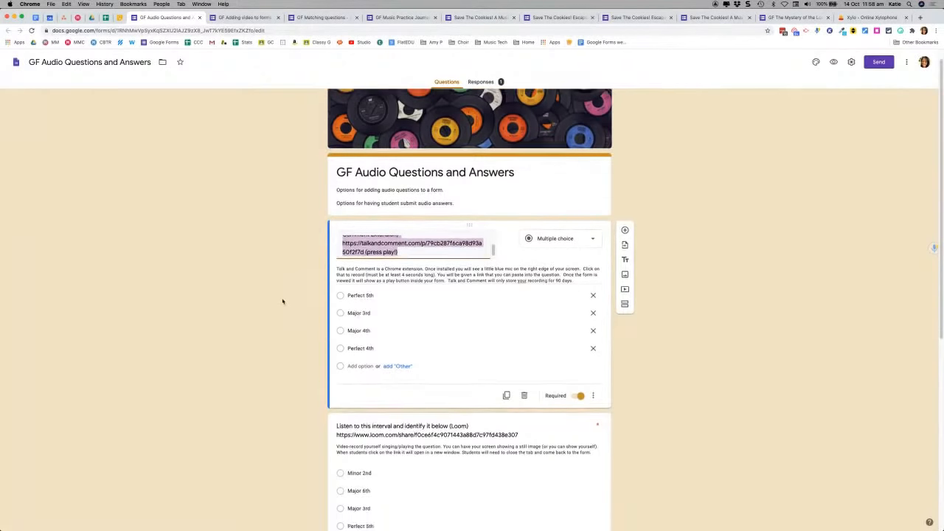
{"action": "scroll", "coordinate": [283, 301], "scroll_direction": "up", "scroll_amount": 2}
{"action": "scroll", "coordinate": [283, 301], "scroll_direction": "up", "scroll_amount": 3}
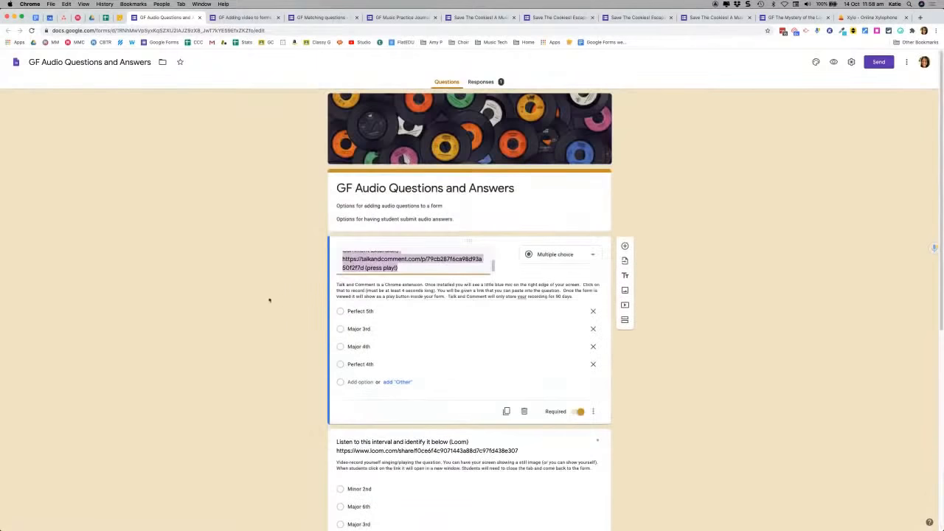
Step: Close the audio questions form and scroll down the Adding video to forms editor
{"action": "left_click", "coordinate": [199, 17]}
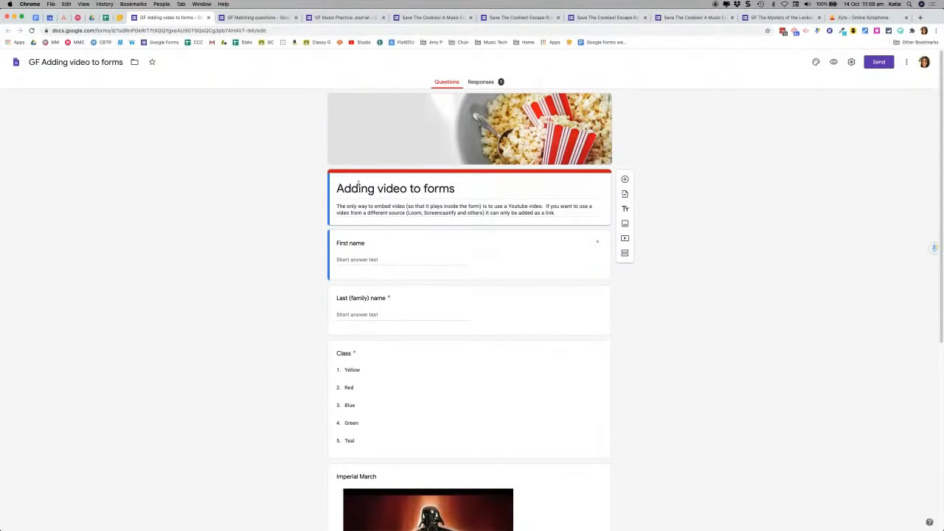
{"action": "scroll", "coordinate": [306, 264], "scroll_direction": "down", "scroll_amount": 2}
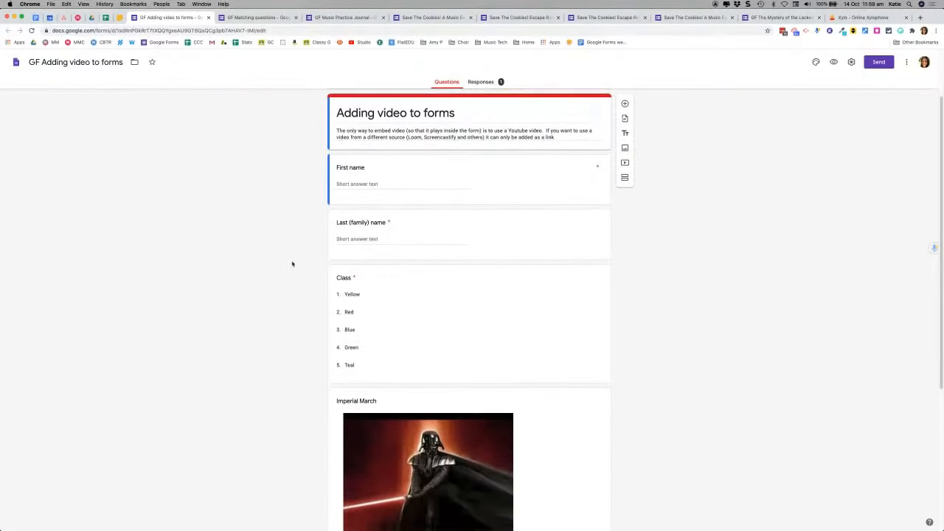
{"action": "scroll", "coordinate": [292, 264], "scroll_direction": "down", "scroll_amount": 5}
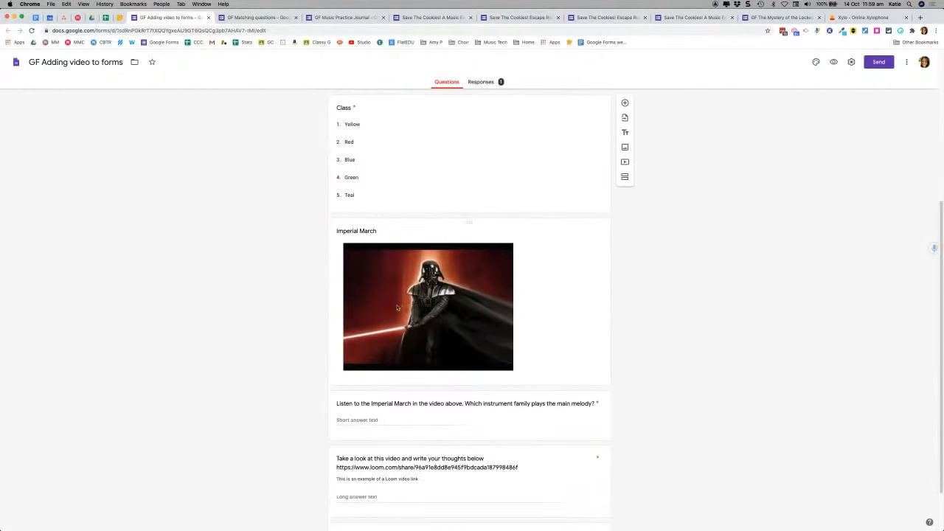
{"action": "scroll", "coordinate": [241, 322], "scroll_direction": "down", "scroll_amount": 1}
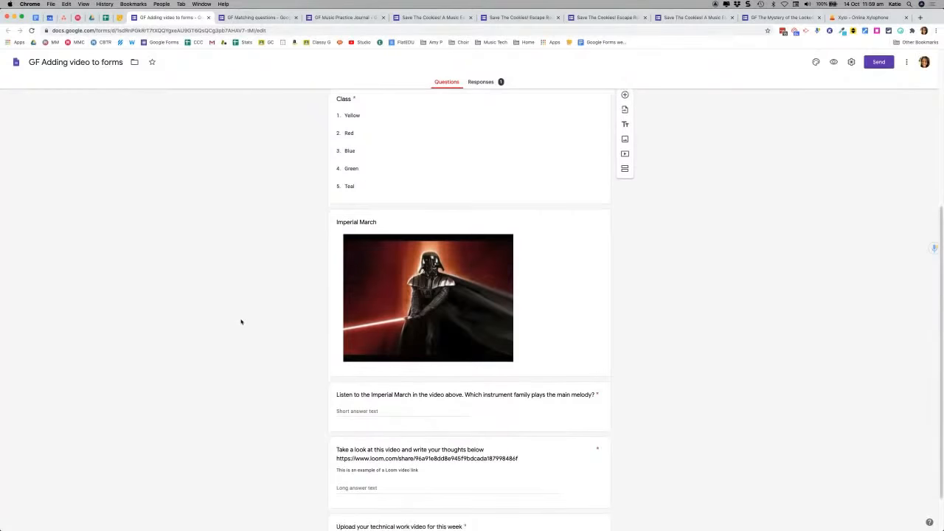
{"action": "scroll", "coordinate": [240, 322], "scroll_direction": "down", "scroll_amount": 1}
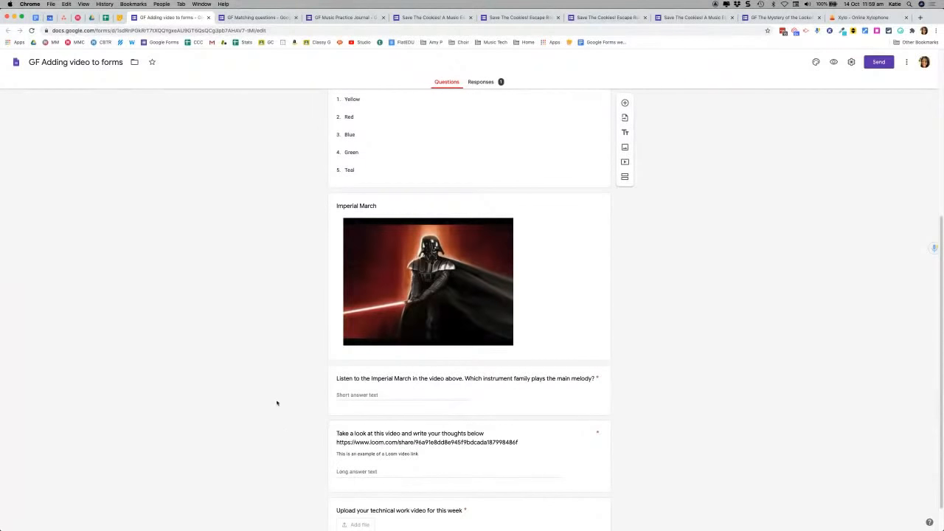
{"action": "scroll", "coordinate": [277, 401], "scroll_direction": "down", "scroll_amount": 1}
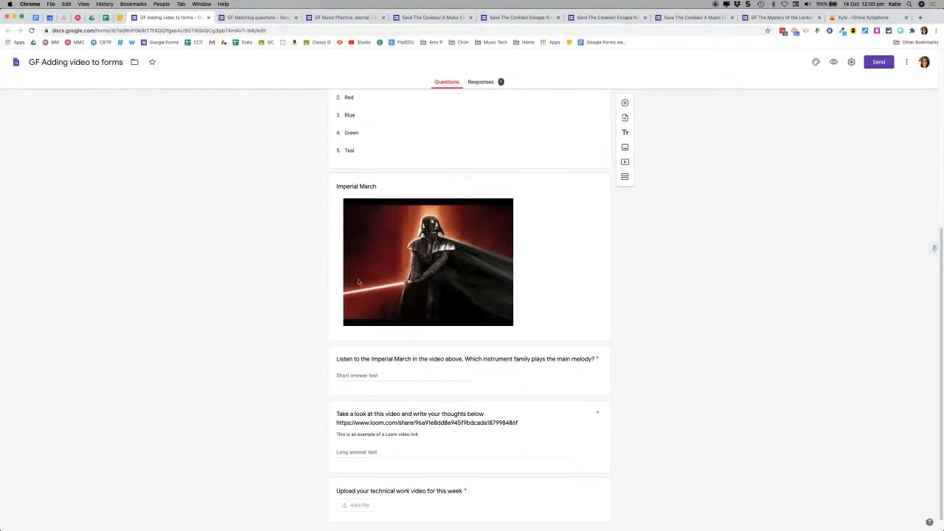
{"action": "scroll", "coordinate": [248, 281], "scroll_direction": "down", "scroll_amount": 1}
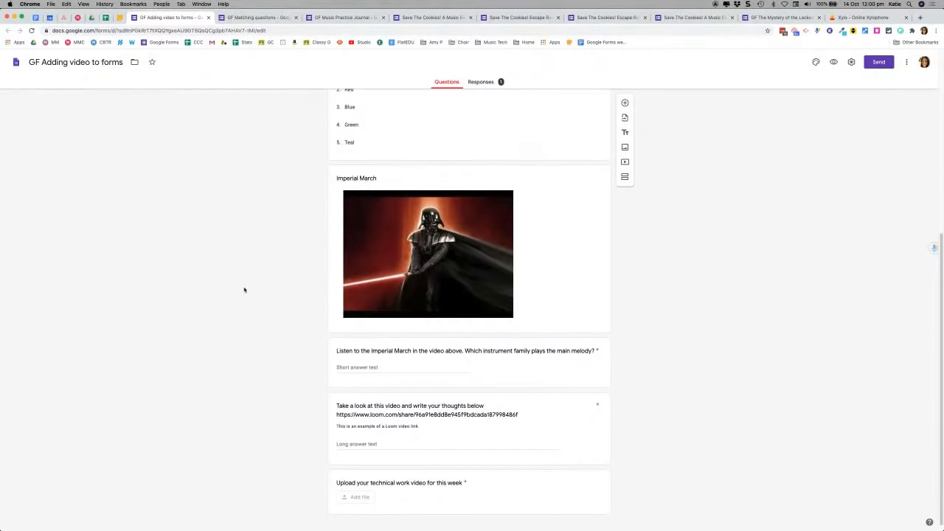
{"action": "scroll", "coordinate": [243, 291], "scroll_direction": "down", "scroll_amount": 1}
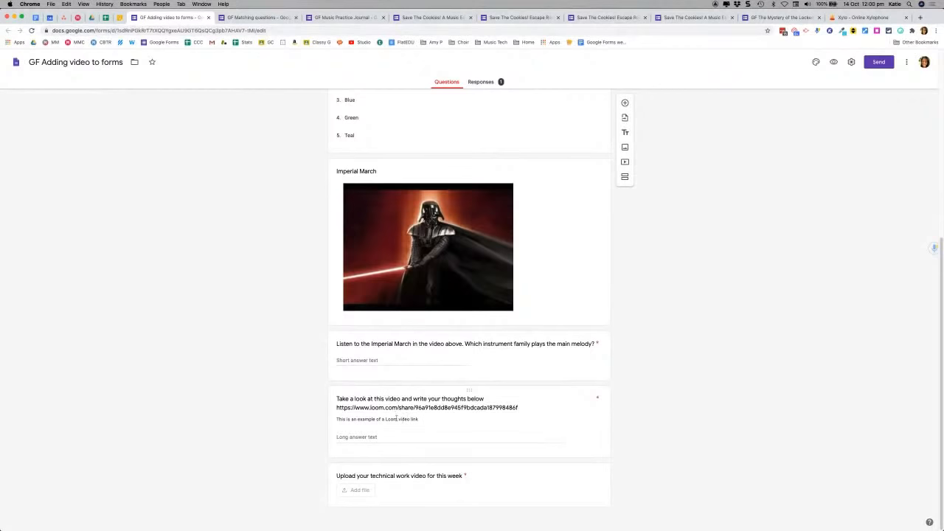
Step: Select the Loom video question for editing and launch the respondent preview
{"action": "left_click", "coordinate": [396, 418]}
{"action": "scroll", "coordinate": [362, 408], "scroll_direction": "down", "scroll_amount": 2}
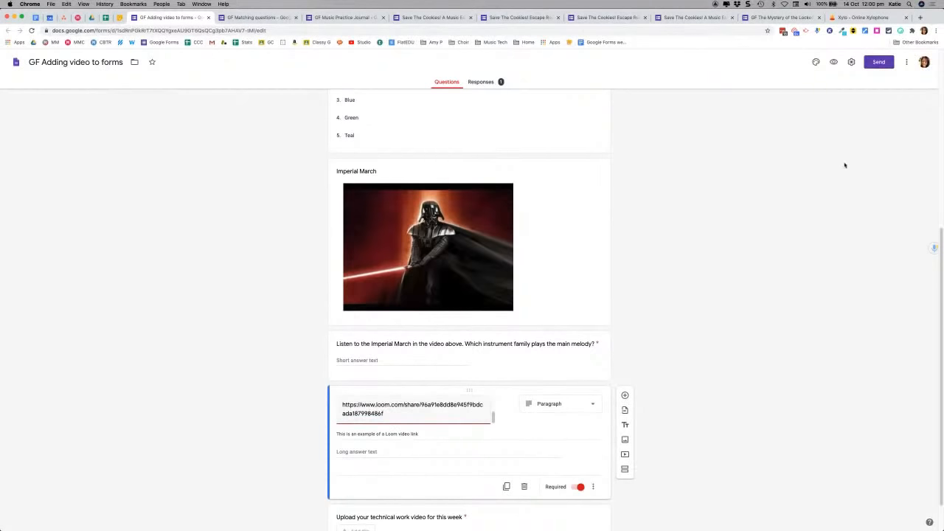
{"action": "left_click", "coordinate": [833, 64]}
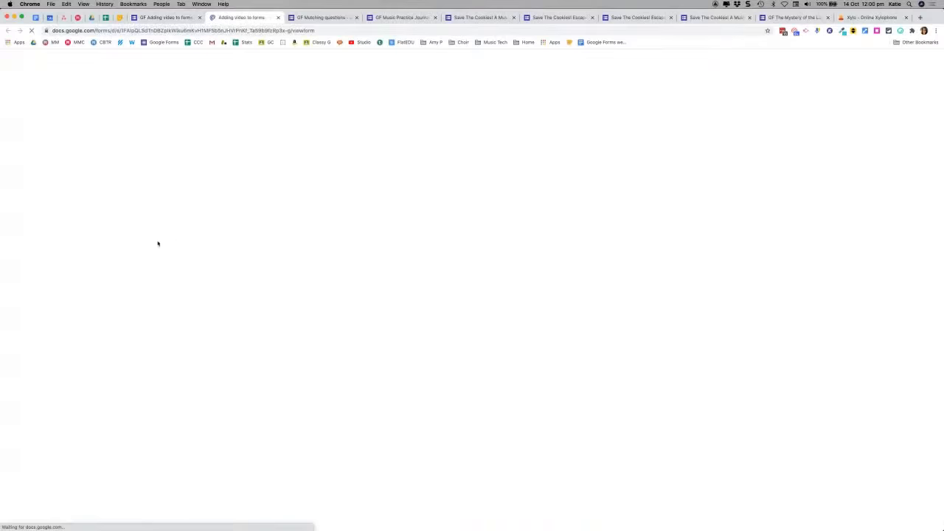
Step: Scroll the preview down to the Submit button, then go back to the editor
{"action": "scroll", "coordinate": [307, 231], "scroll_direction": "down", "scroll_amount": 3}
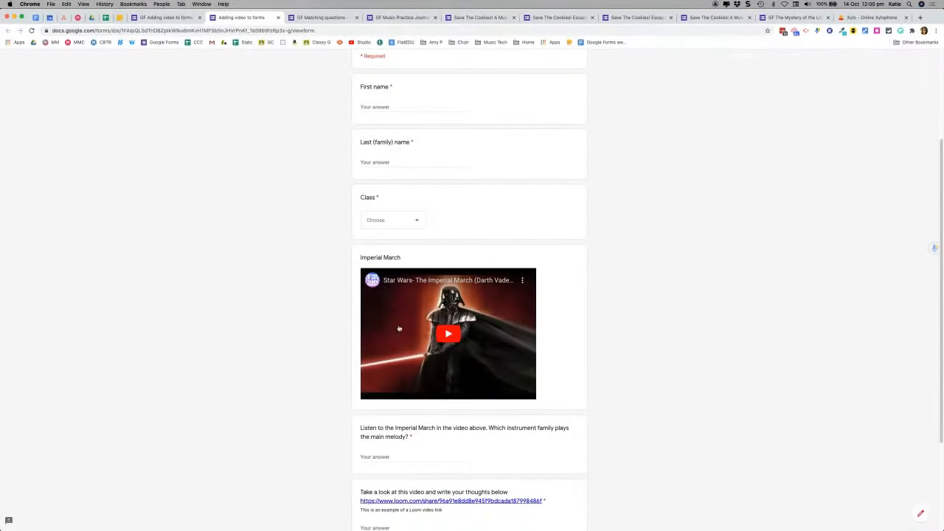
{"action": "scroll", "coordinate": [264, 321], "scroll_direction": "down", "scroll_amount": 2}
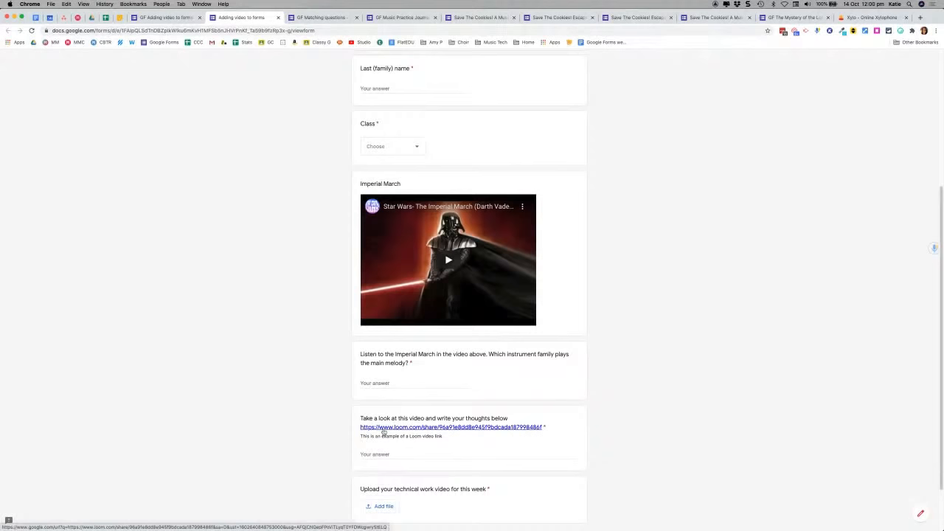
{"action": "scroll", "coordinate": [295, 386], "scroll_direction": "down", "scroll_amount": 2}
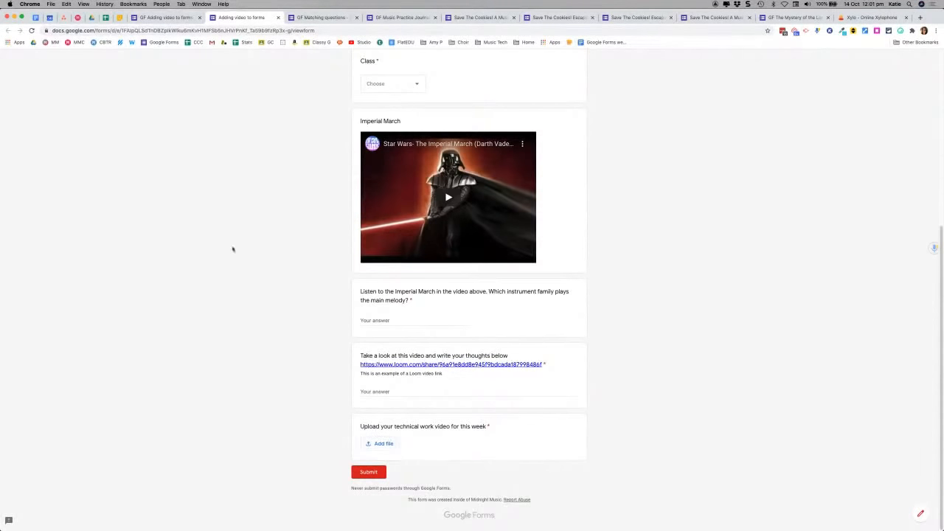
{"action": "left_click", "coordinate": [161, 18]}
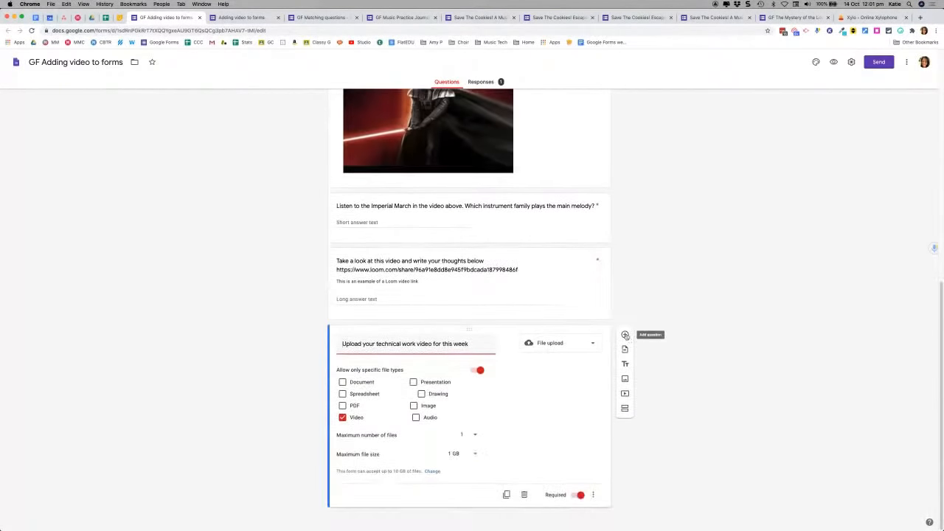
Step: Add a File upload question titled 'Add your file here', accepting the Drive upload notice
{"action": "left_click", "coordinate": [625, 335]}
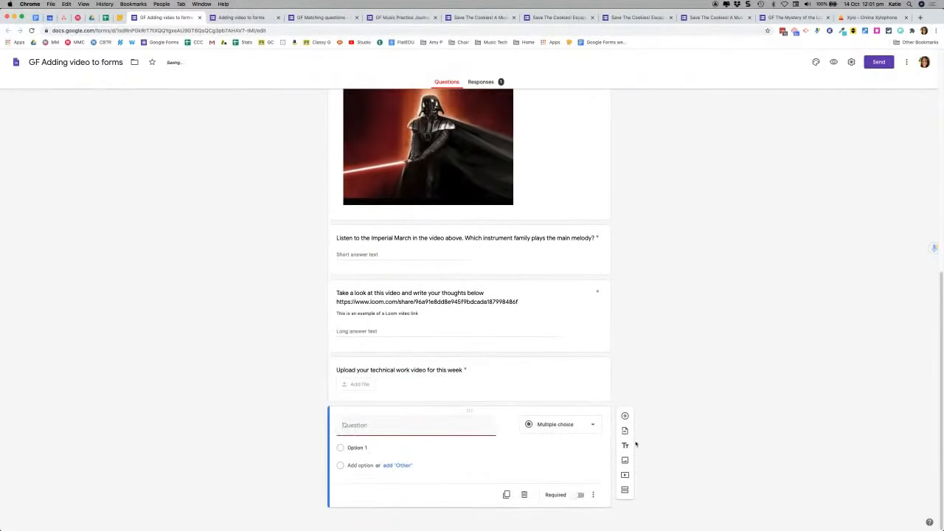
{"action": "type", "text": "Add your file here"}
{"action": "left_click", "coordinate": [579, 426]}
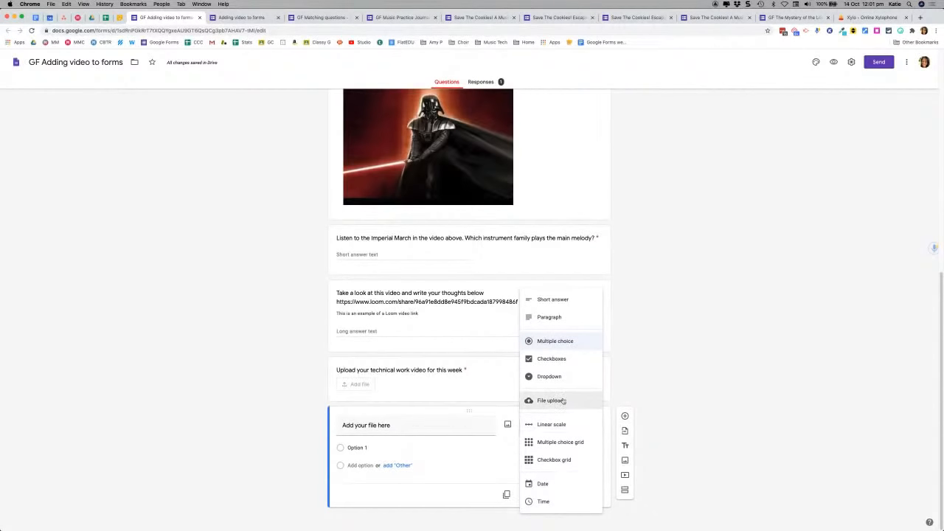
{"action": "left_click", "coordinate": [562, 400]}
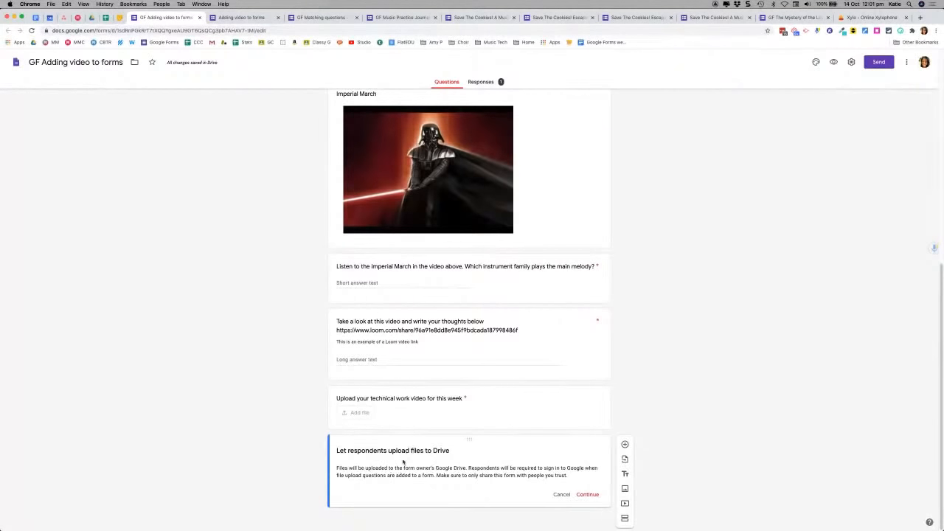
{"action": "left_click", "coordinate": [588, 495]}
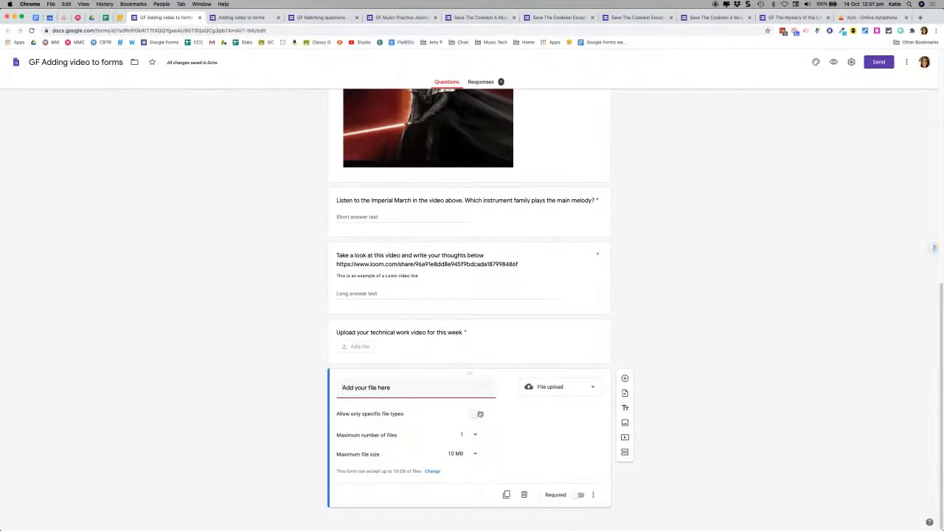
Step: Restrict the 'Add your file here' upload question to Video and Audio file types
{"action": "left_click", "coordinate": [480, 415]}
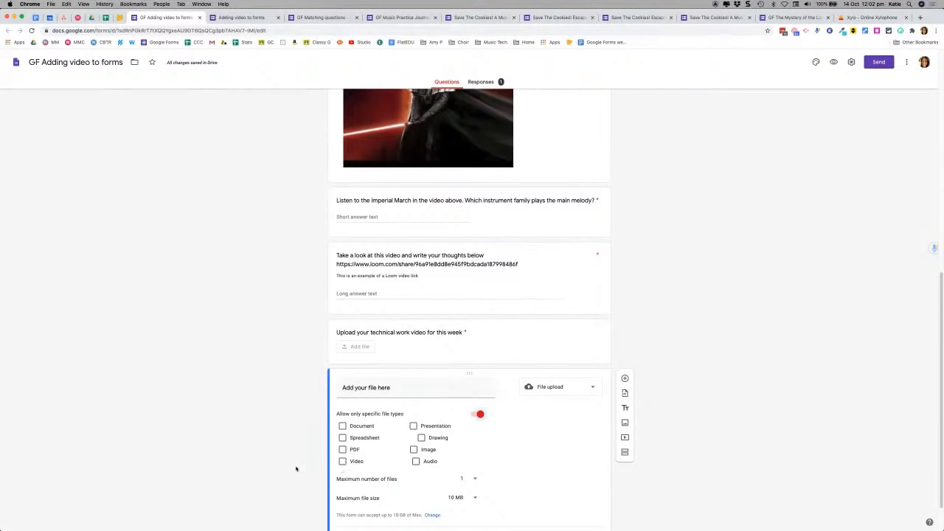
{"action": "left_click", "coordinate": [342, 461]}
{"action": "left_click", "coordinate": [416, 462]}
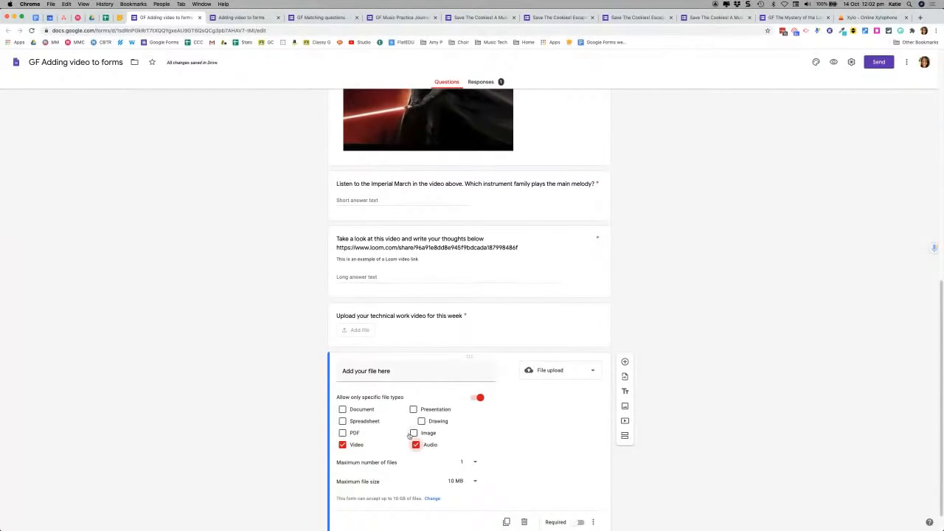
Step: Set the upload limits to a maximum of 1 file and 1 GB file size
{"action": "scroll", "coordinate": [524, 442], "scroll_direction": "down", "scroll_amount": 1}
{"action": "scroll", "coordinate": [528, 441], "scroll_direction": "down", "scroll_amount": 1}
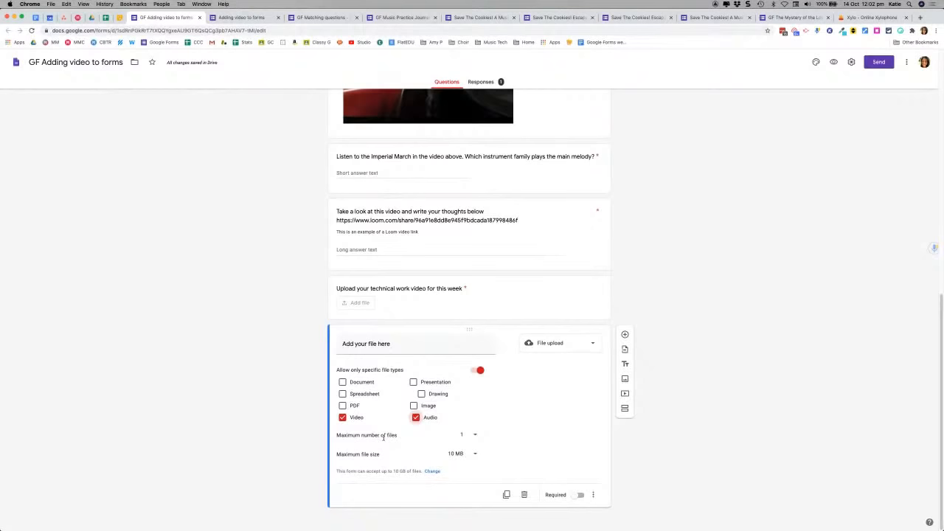
{"action": "left_click", "coordinate": [476, 438]}
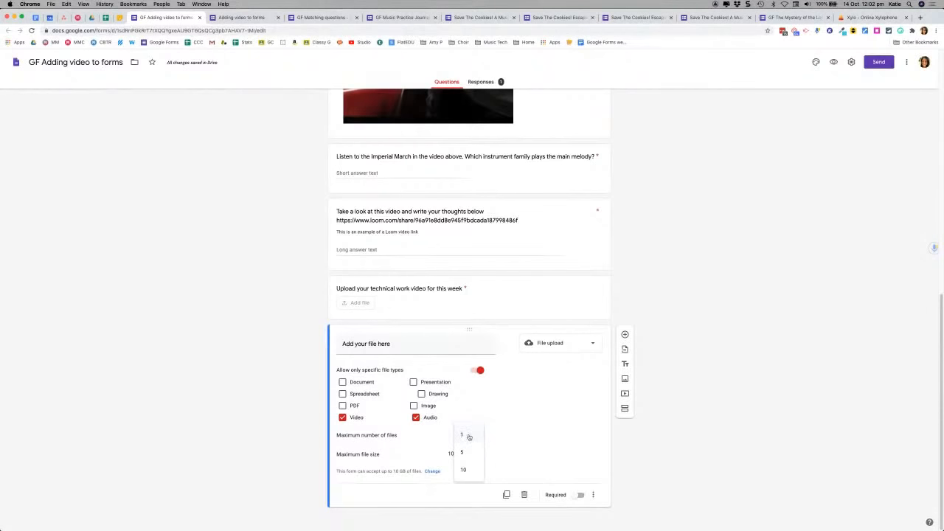
{"action": "left_click", "coordinate": [466, 435]}
{"action": "left_click", "coordinate": [476, 456]}
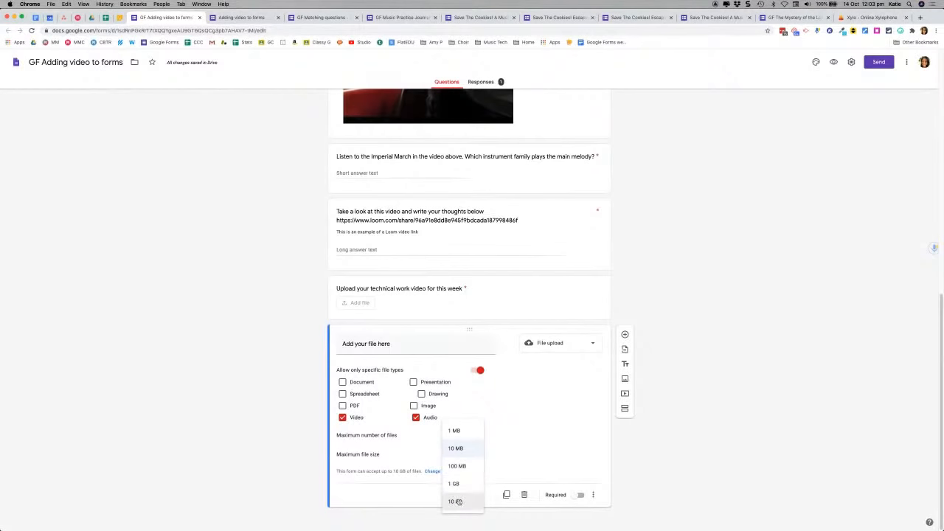
{"action": "left_click", "coordinate": [458, 447]}
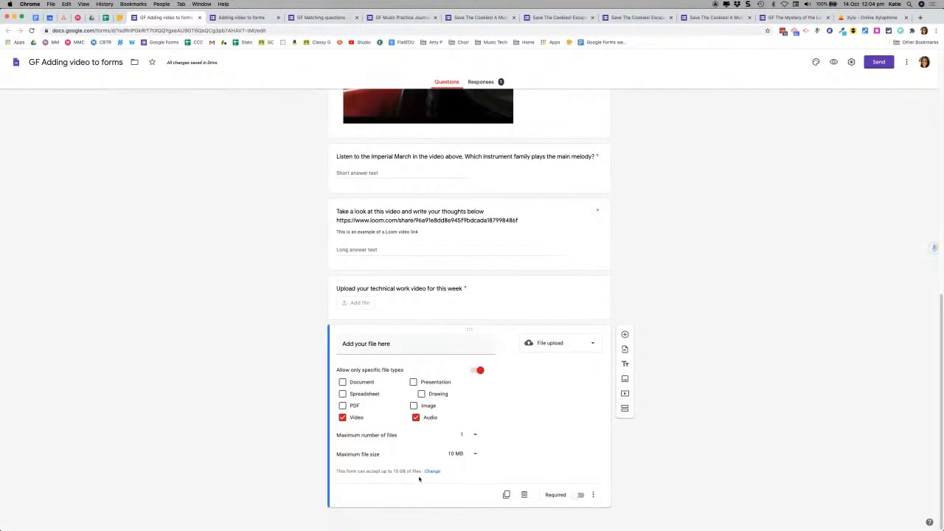
{"action": "left_click", "coordinate": [470, 455]}
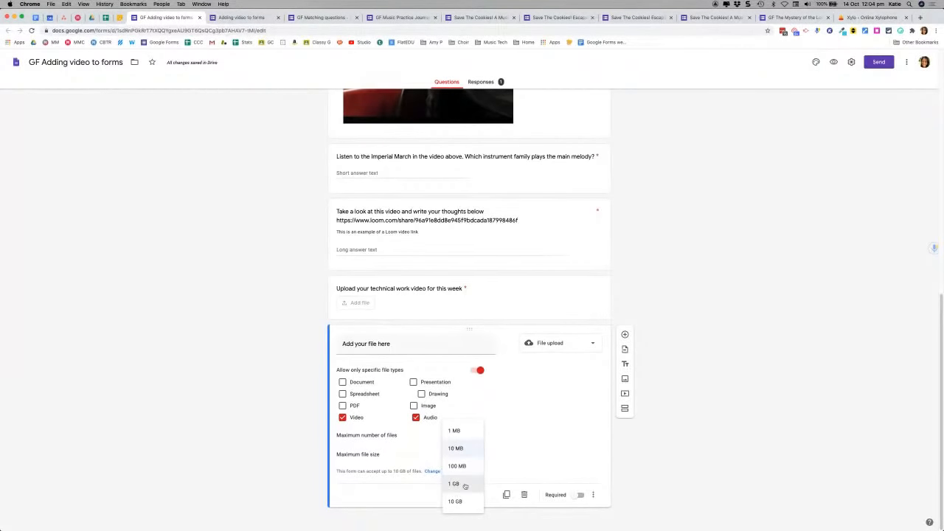
{"action": "left_click", "coordinate": [464, 484]}
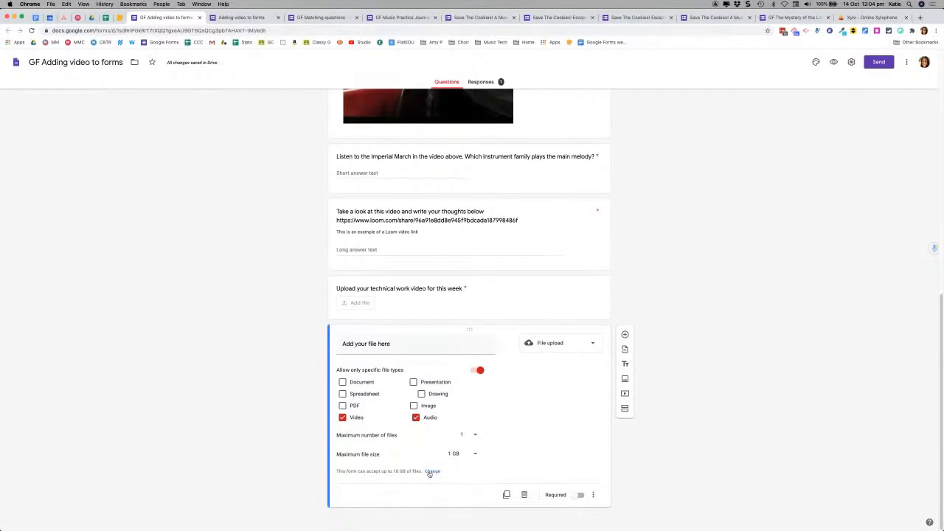
{"action": "left_click", "coordinate": [433, 472]}
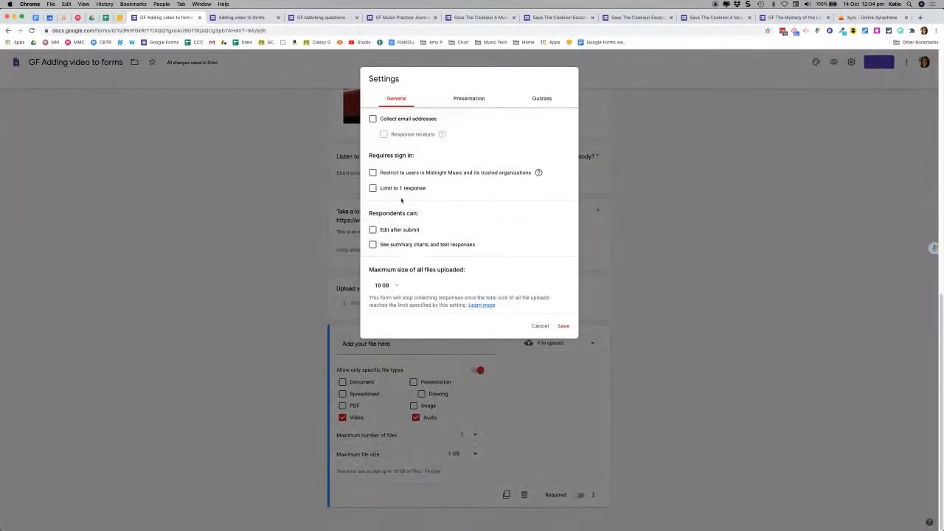
{"action": "left_click", "coordinate": [396, 286]}
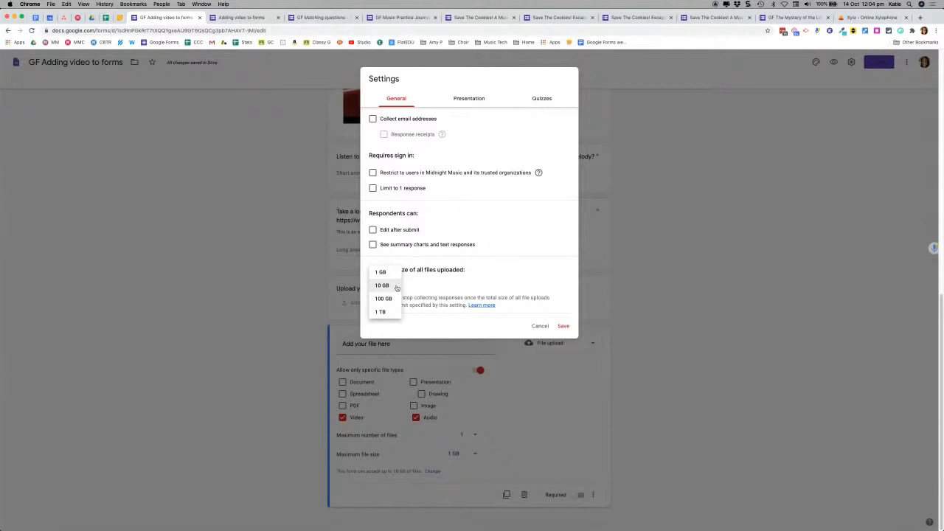
{"action": "left_click", "coordinate": [385, 285]}
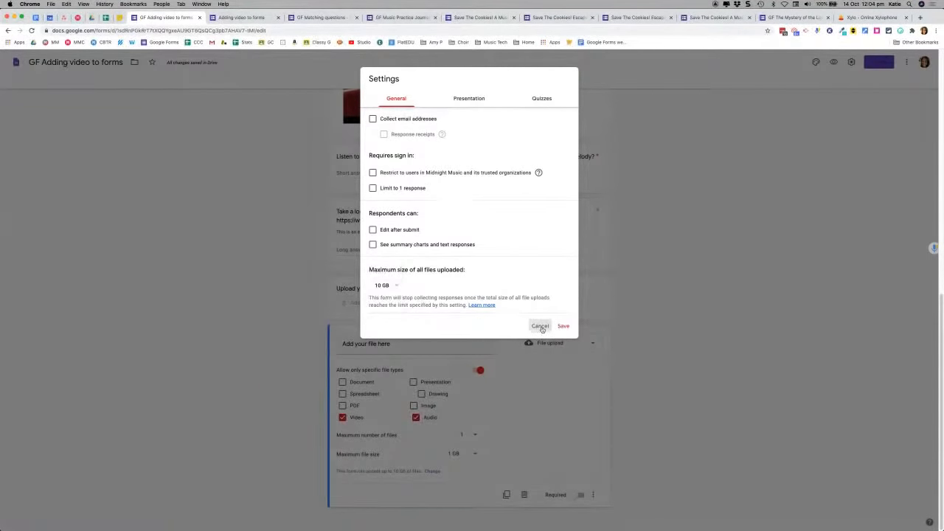
{"action": "left_click", "coordinate": [541, 326]}
{"action": "left_click", "coordinate": [440, 500]}
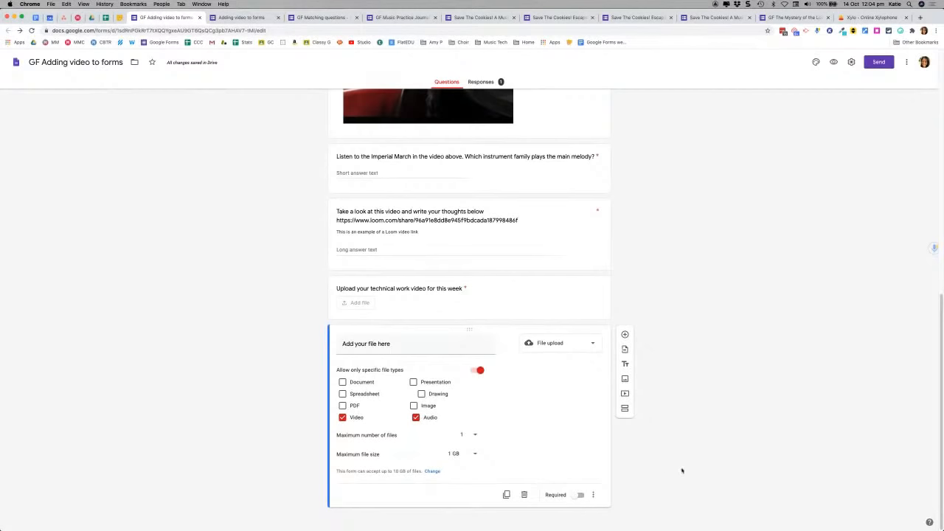
Step: Close the 'GF Adding video to forms' editor and 'Adding video to forms' live-view tabs
{"action": "left_click", "coordinate": [200, 17]}
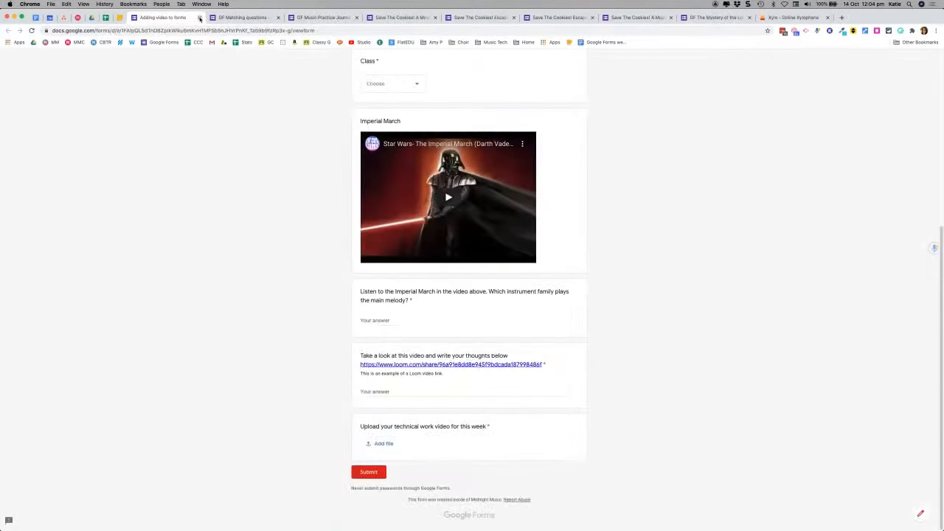
{"action": "left_click", "coordinate": [199, 17]}
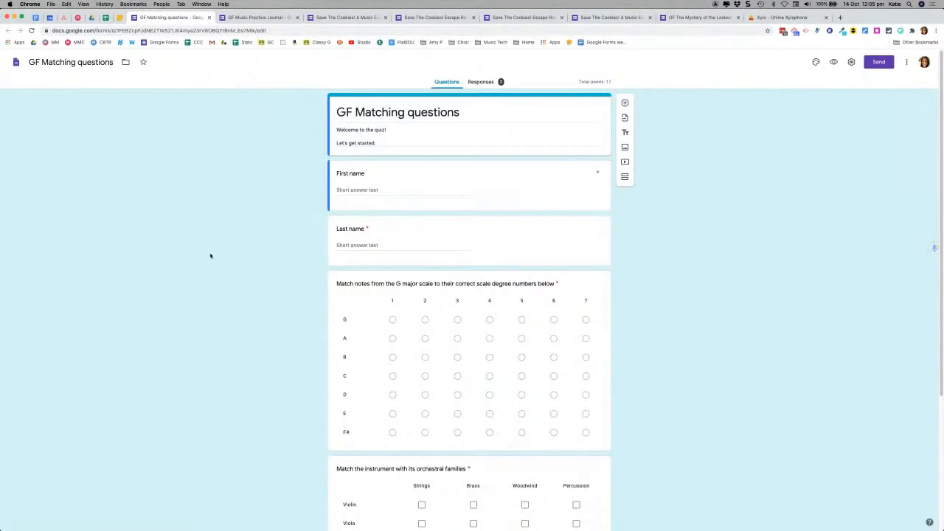
Step: Select the G major matching question and preview the form as a respondent
{"action": "scroll", "coordinate": [244, 256], "scroll_direction": "down", "scroll_amount": 1}
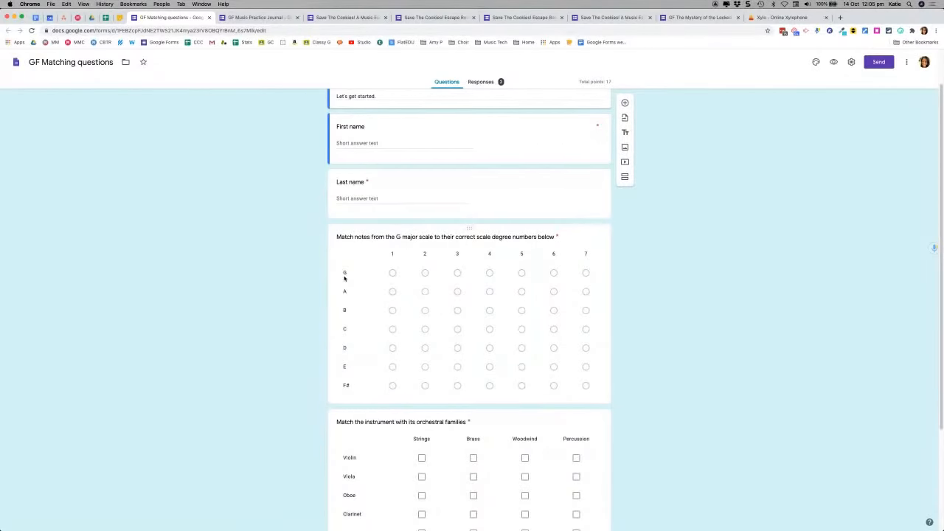
{"action": "left_click", "coordinate": [392, 276]}
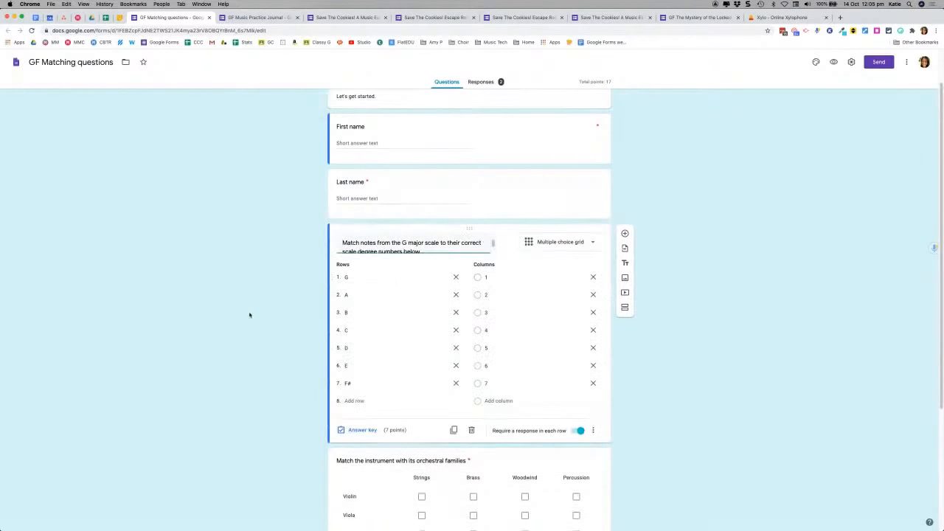
{"action": "left_click", "coordinate": [833, 62]}
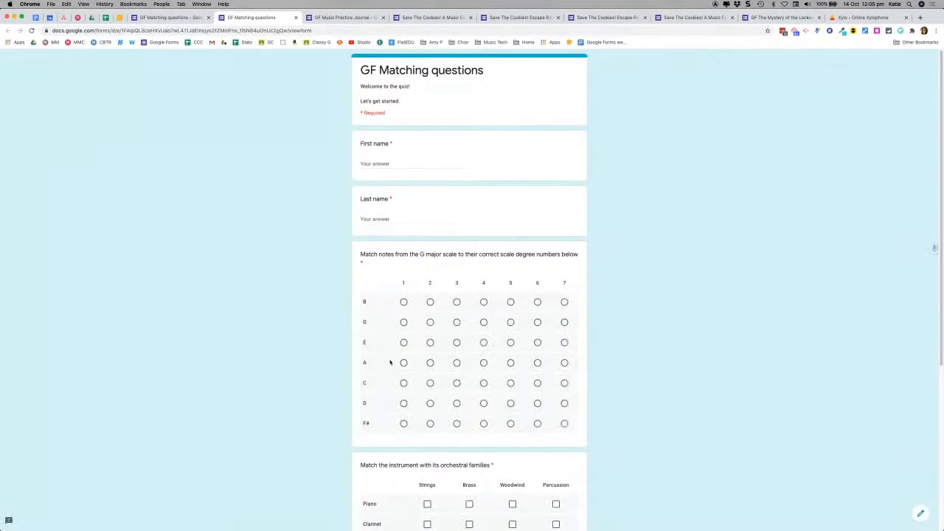
Step: In the preview scale grid, match G to degree 1, A to 2 and B to 3
{"action": "left_click", "coordinate": [403, 323]}
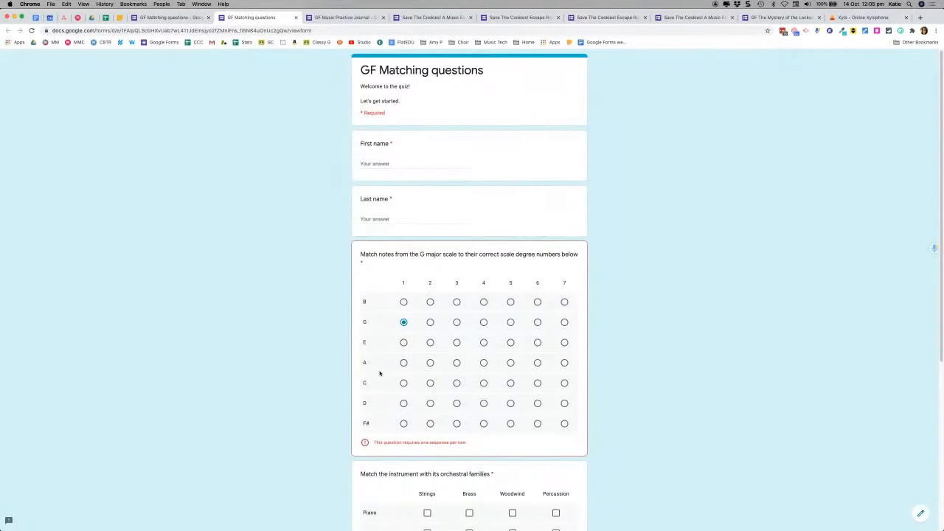
{"action": "left_click", "coordinate": [430, 363]}
{"action": "left_click", "coordinate": [456, 303]}
{"action": "scroll", "coordinate": [618, 346], "scroll_direction": "down", "scroll_amount": 5}
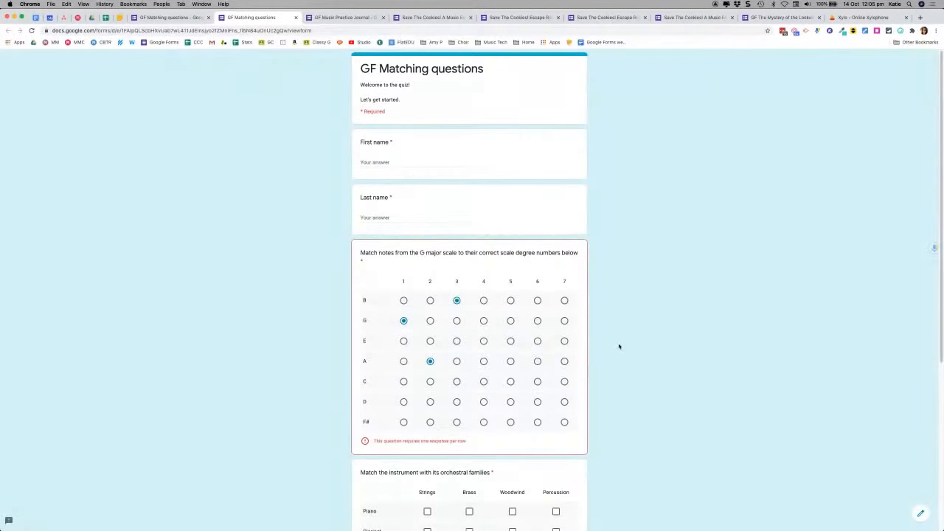
{"action": "scroll", "coordinate": [619, 346], "scroll_direction": "down", "scroll_amount": 2}
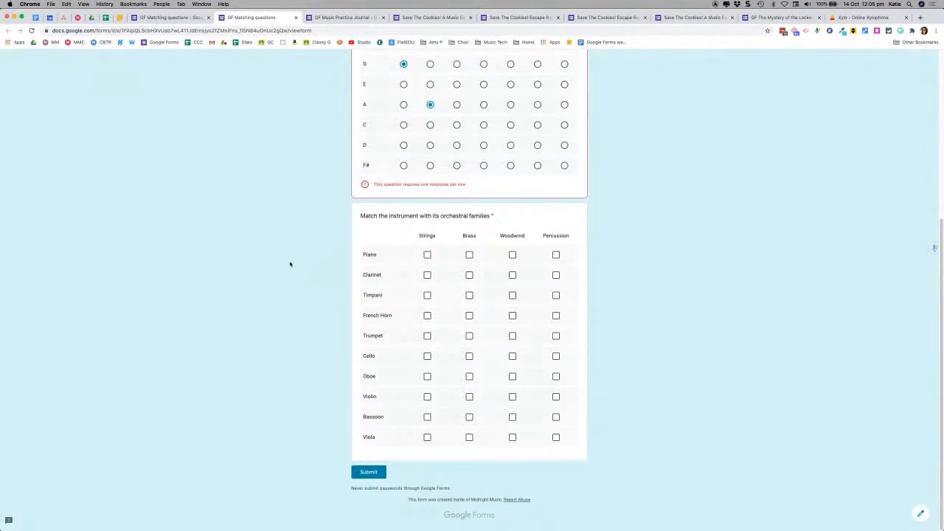
{"action": "scroll", "coordinate": [291, 263], "scroll_direction": "up", "scroll_amount": 3}
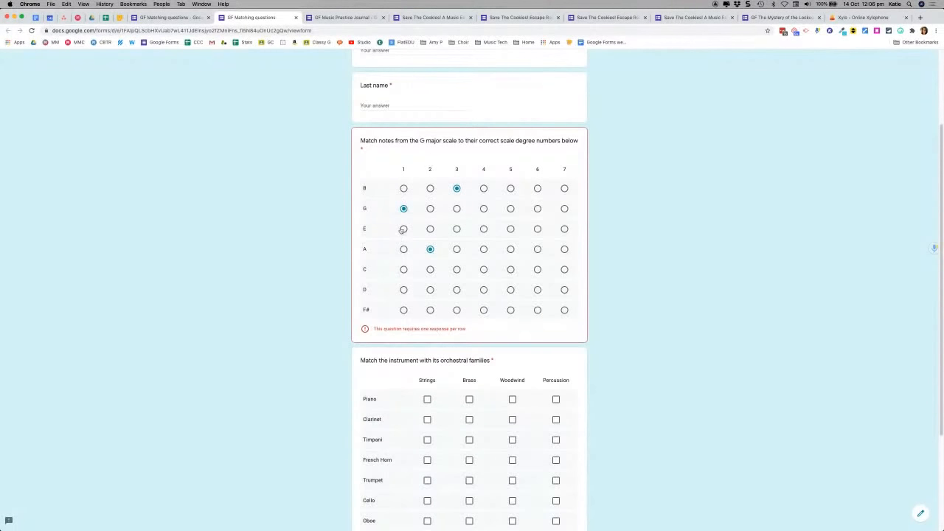
{"action": "left_click", "coordinate": [404, 189]}
{"action": "left_click", "coordinate": [456, 189]}
Step: Mark Clarinet and Bassoon as Woodwind, then return to the form editor
{"action": "scroll", "coordinate": [345, 258], "scroll_direction": "down", "scroll_amount": 1}
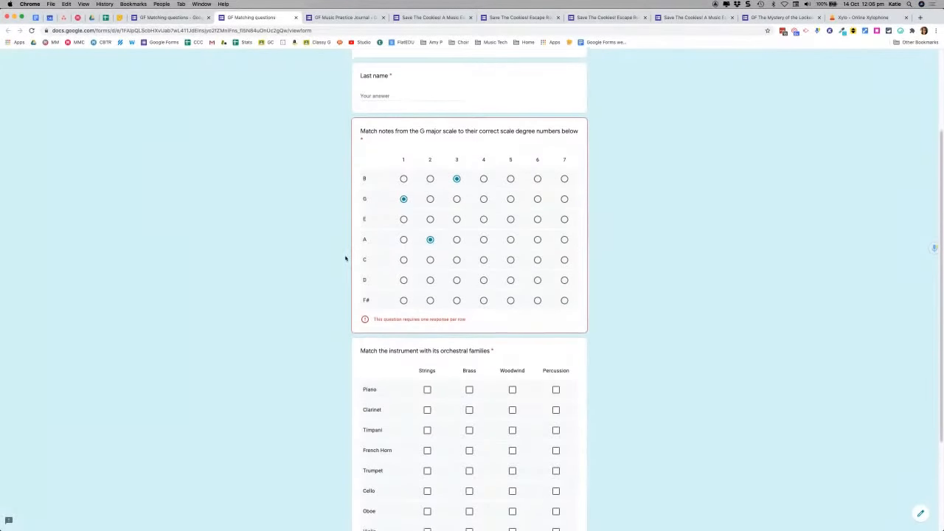
{"action": "scroll", "coordinate": [345, 258], "scroll_direction": "down", "scroll_amount": 5}
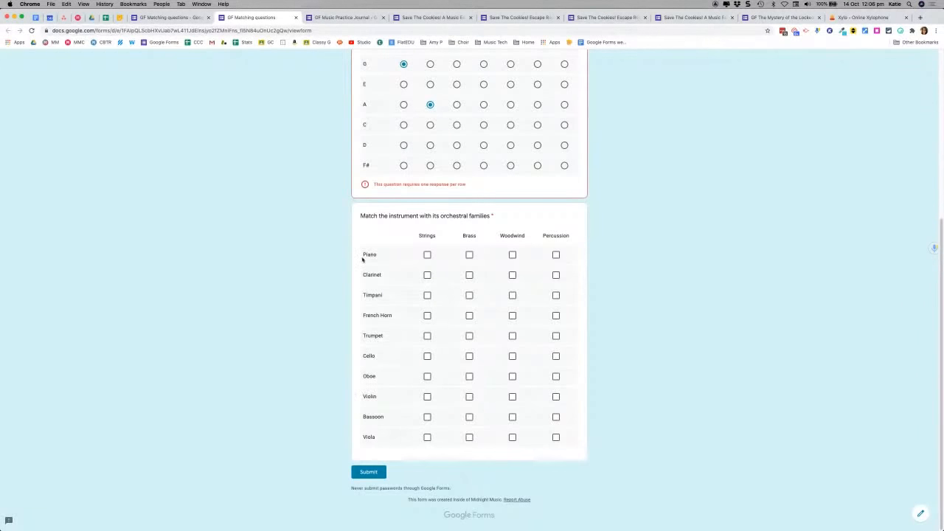
{"action": "left_click", "coordinate": [513, 275]}
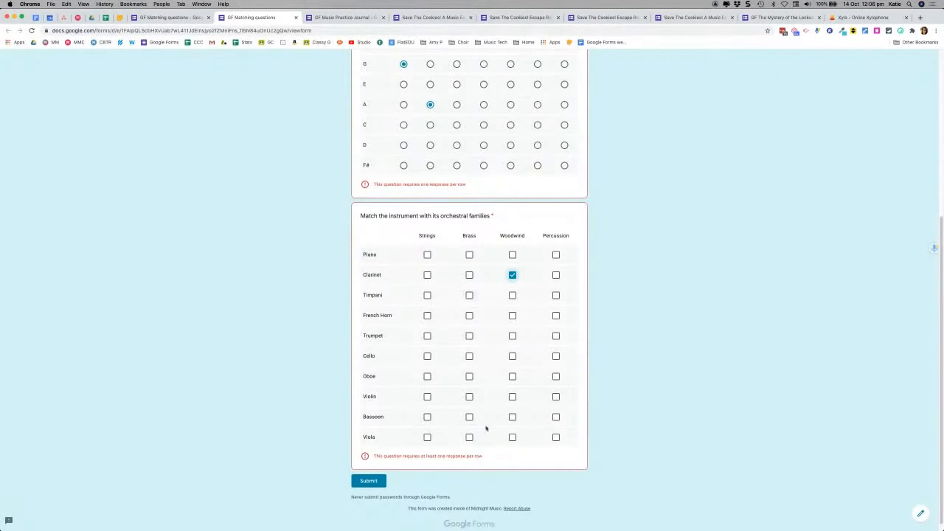
{"action": "left_click", "coordinate": [512, 417]}
{"action": "left_click", "coordinate": [179, 19]}
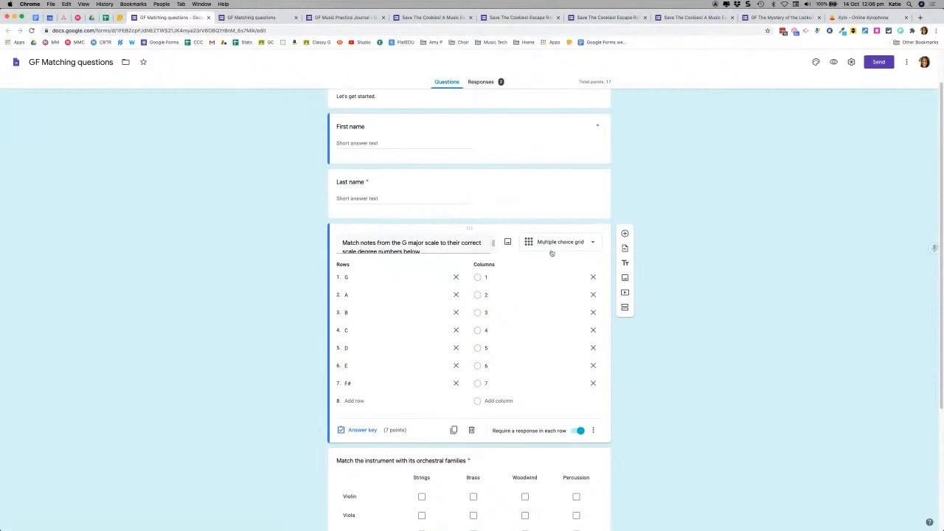
Step: Review the orchestral families and G major scale grid questions, then close the editor tab
{"action": "scroll", "coordinate": [685, 336], "scroll_direction": "down", "scroll_amount": 2}
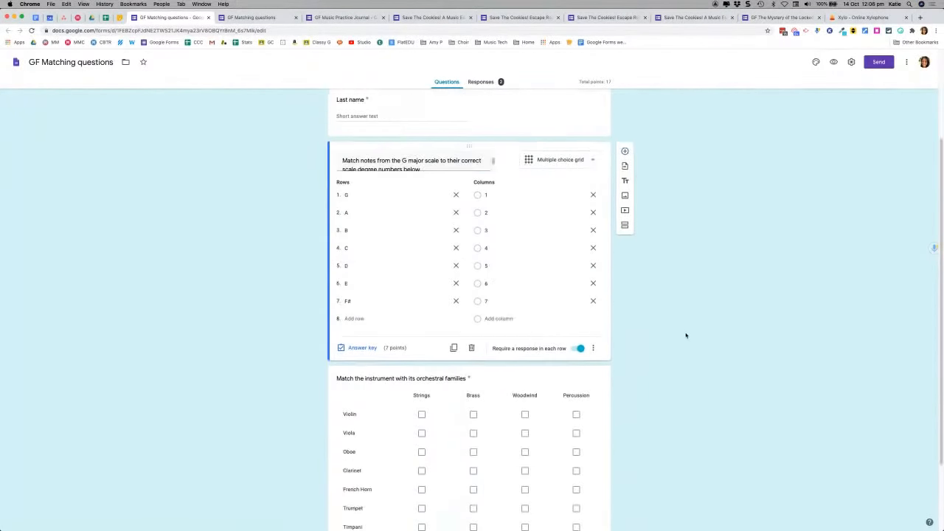
{"action": "left_click", "coordinate": [550, 371]}
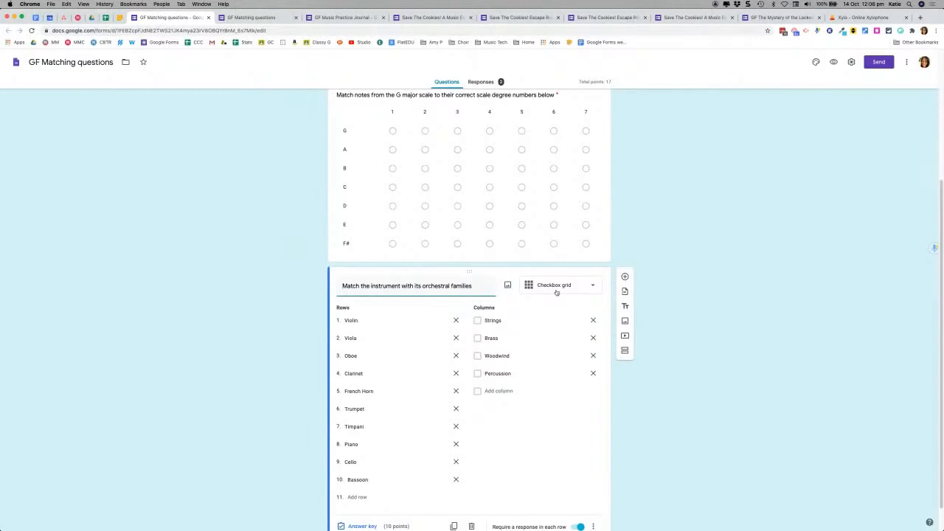
{"action": "scroll", "coordinate": [229, 321], "scroll_direction": "down", "scroll_amount": 1}
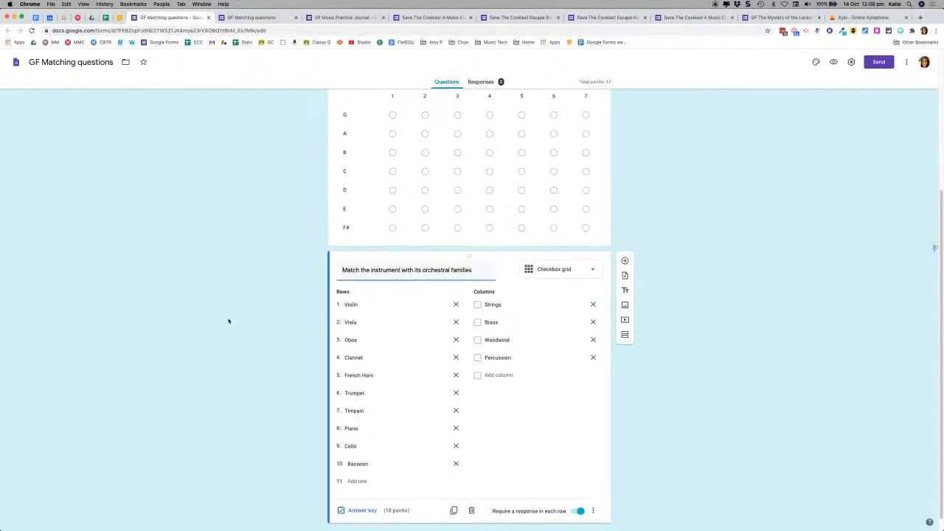
{"action": "scroll", "coordinate": [229, 321], "scroll_direction": "down", "scroll_amount": 1}
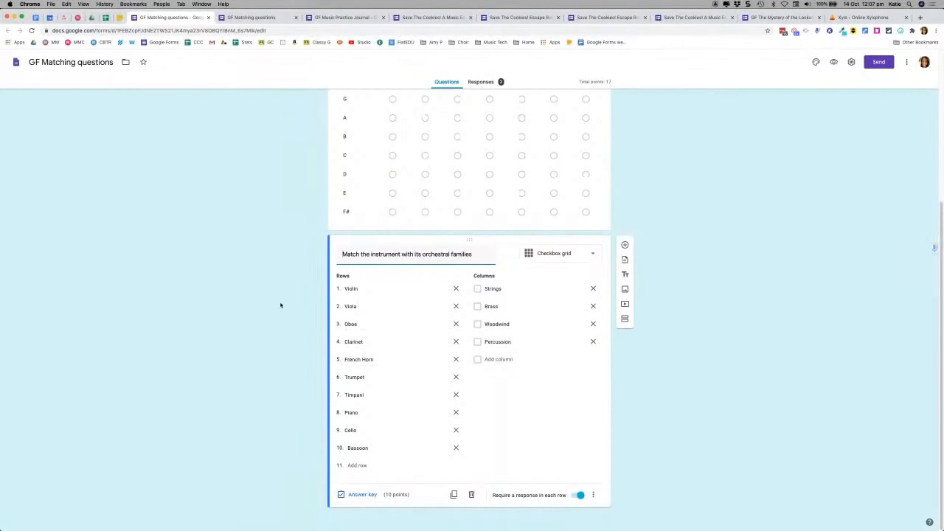
{"action": "scroll", "coordinate": [263, 319], "scroll_direction": "up", "scroll_amount": 3}
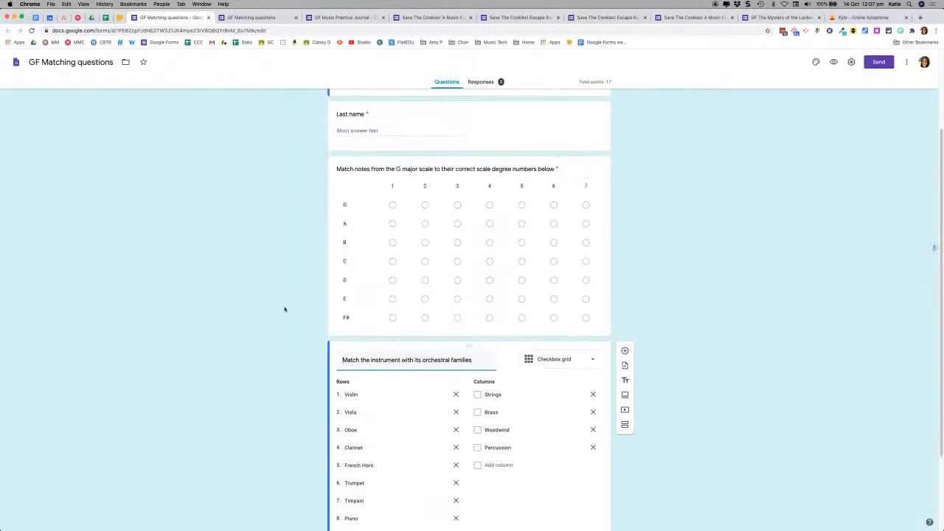
{"action": "left_click", "coordinate": [370, 209]}
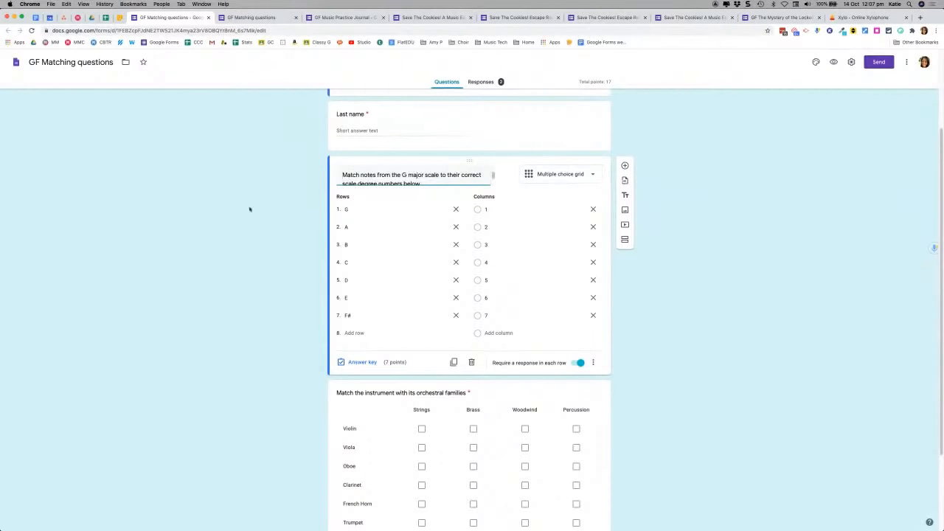
{"action": "scroll", "coordinate": [301, 252], "scroll_direction": "down", "scroll_amount": 3}
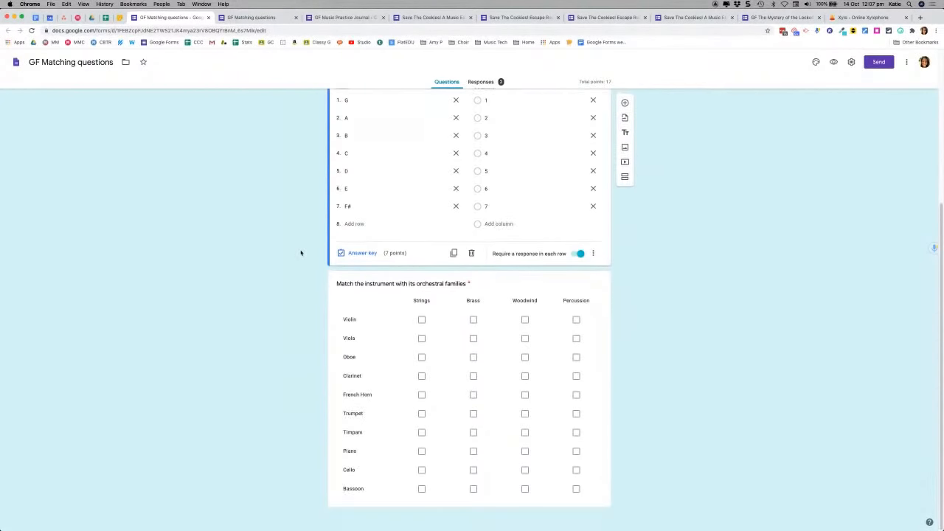
{"action": "left_click", "coordinate": [208, 17]}
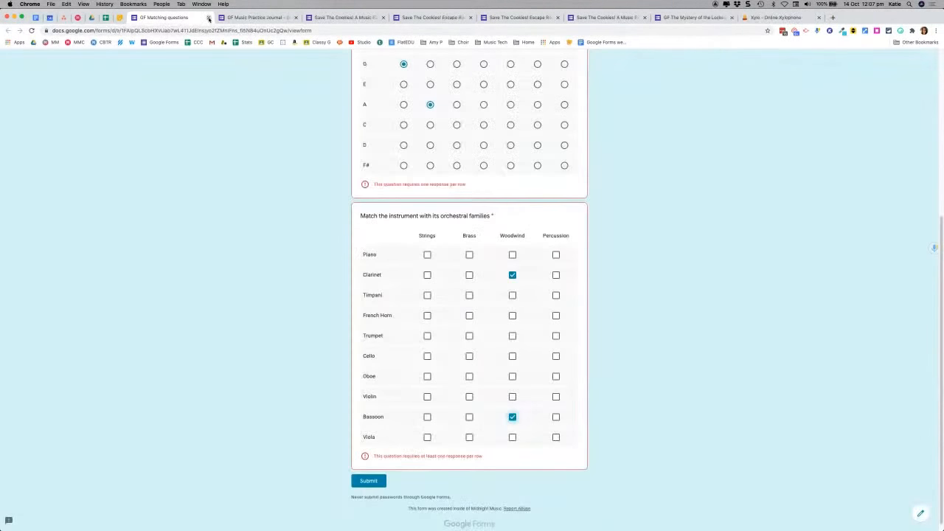
Step: Close the live matching questions form and choose Leave, discarding the answers
{"action": "left_click", "coordinate": [209, 17]}
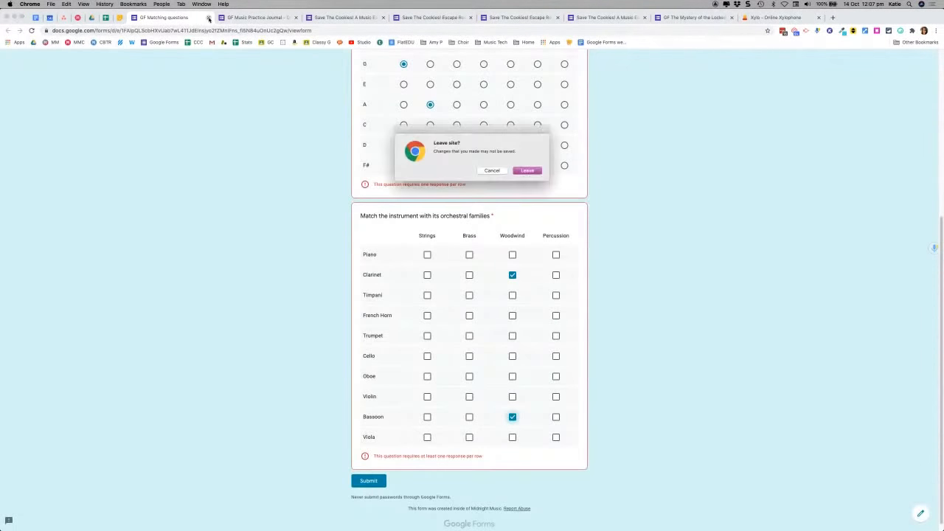
{"action": "left_click", "coordinate": [528, 171]}
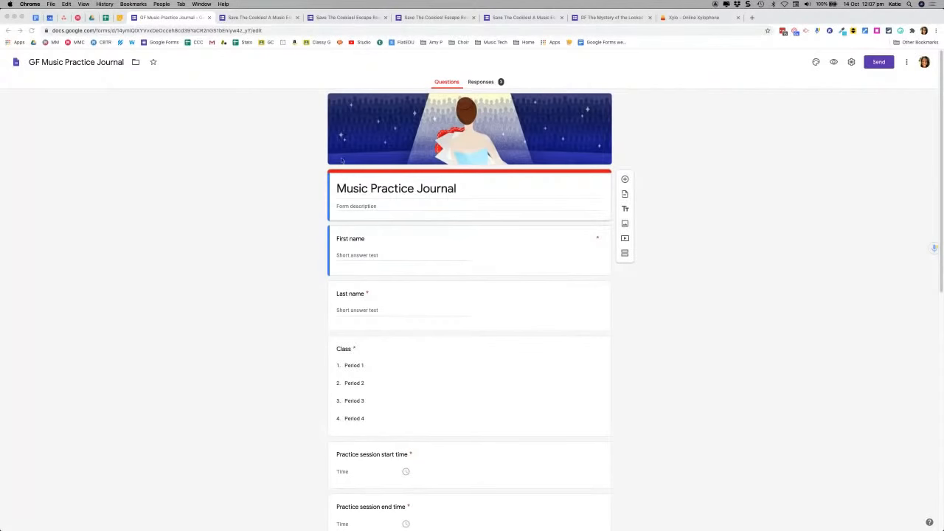
Step: Scroll through the Music Practice Journal down to the session recording upload and back, then switch to Keynote
{"action": "scroll", "coordinate": [297, 243], "scroll_direction": "down", "scroll_amount": 3}
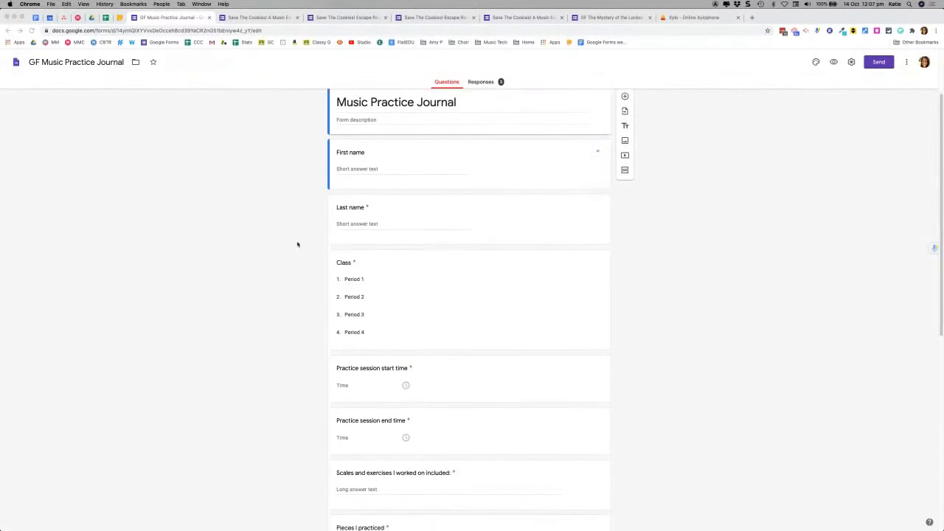
{"action": "scroll", "coordinate": [265, 292], "scroll_direction": "down", "scroll_amount": 4}
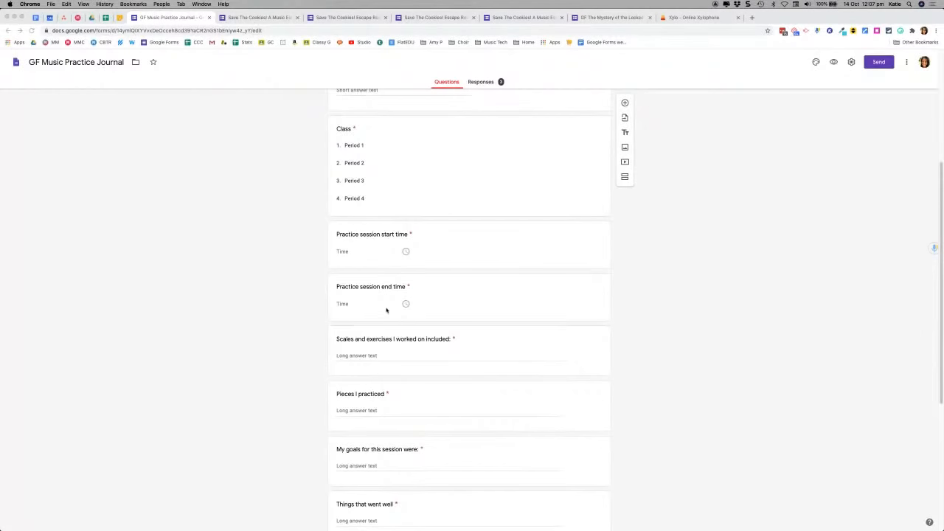
{"action": "scroll", "coordinate": [382, 303], "scroll_direction": "down", "scroll_amount": 3}
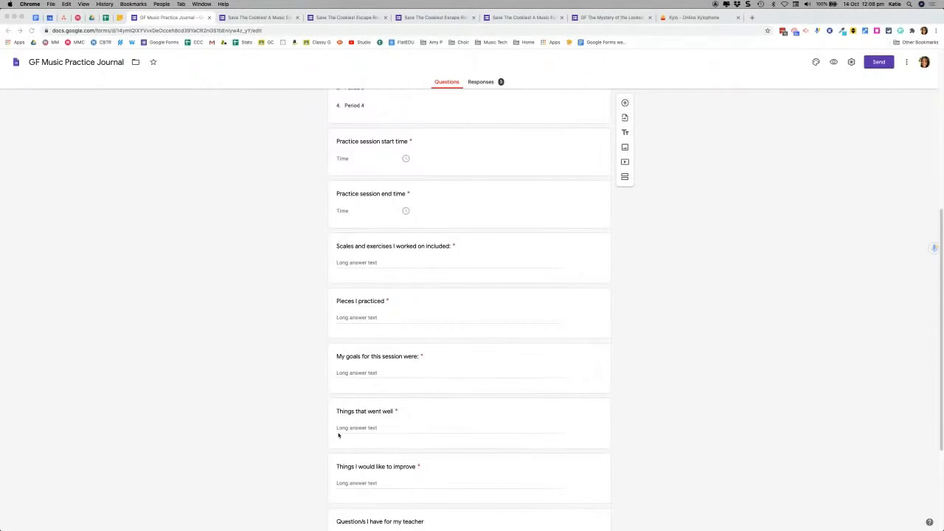
{"action": "scroll", "coordinate": [275, 442], "scroll_direction": "down", "scroll_amount": 2}
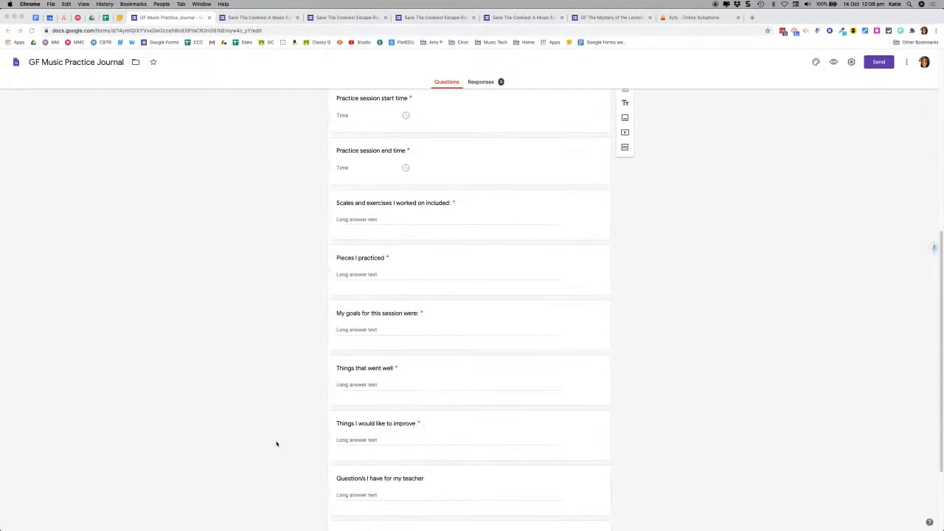
{"action": "scroll", "coordinate": [277, 443], "scroll_direction": "down", "scroll_amount": 2}
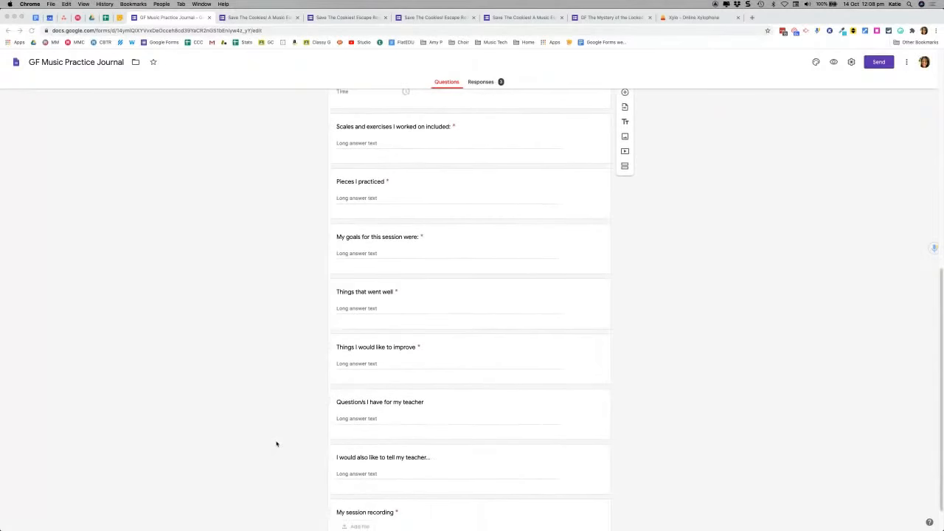
{"action": "scroll", "coordinate": [277, 443], "scroll_direction": "down", "scroll_amount": 1}
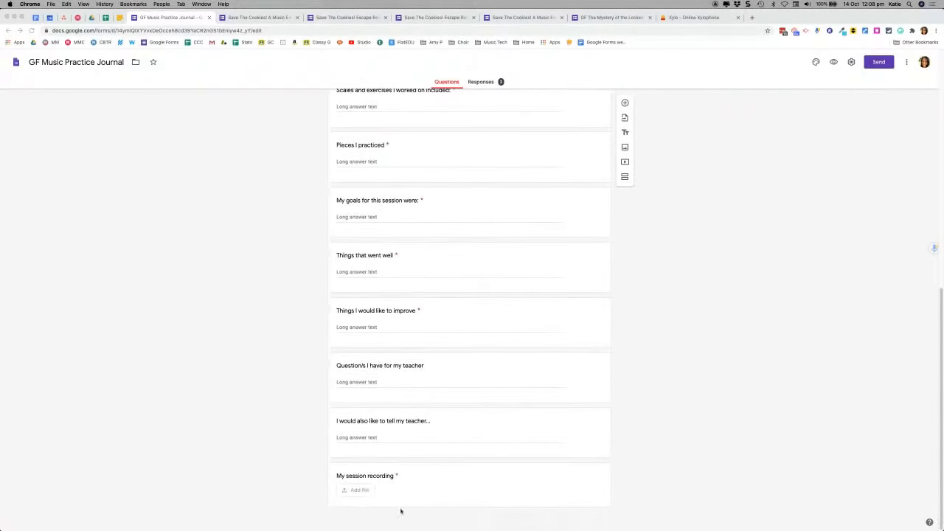
{"action": "scroll", "coordinate": [288, 415], "scroll_direction": "up", "scroll_amount": 3}
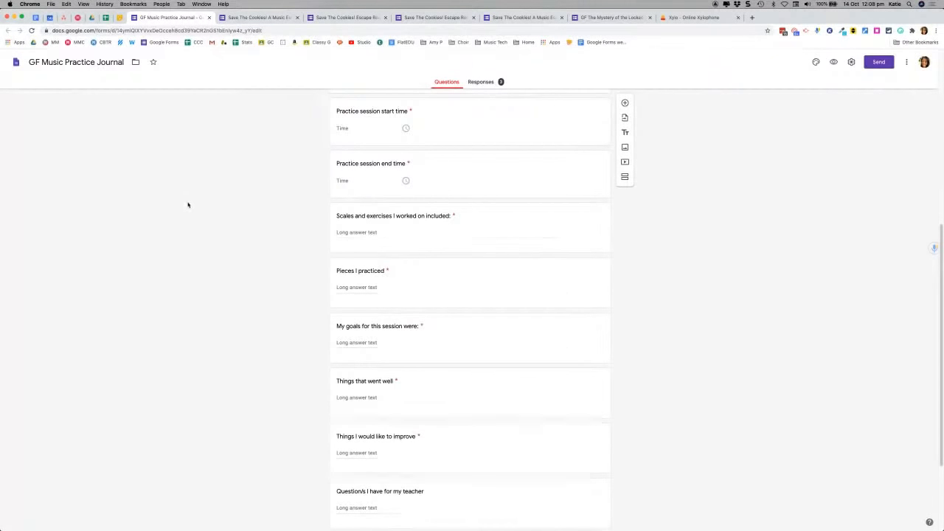
{"action": "scroll", "coordinate": [188, 205], "scroll_direction": "up", "scroll_amount": 5}
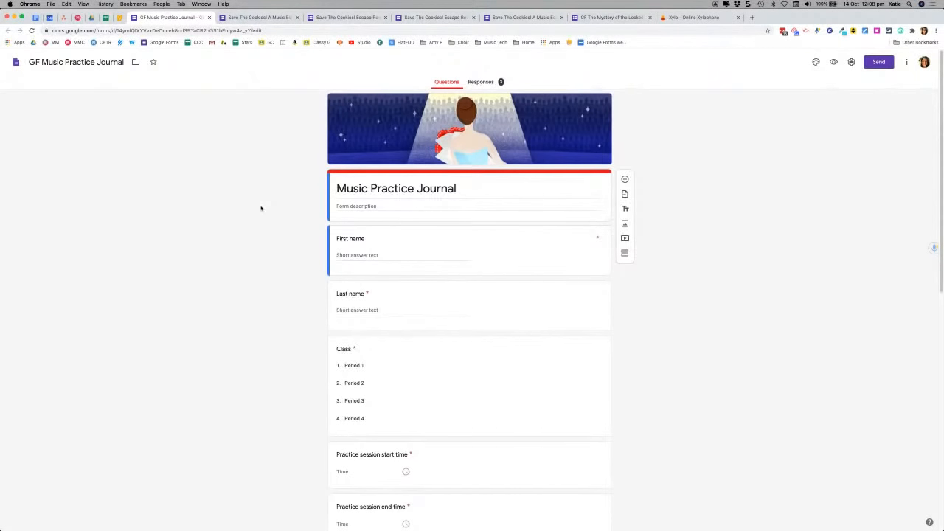
{"action": "key", "text": "super+Tab"}
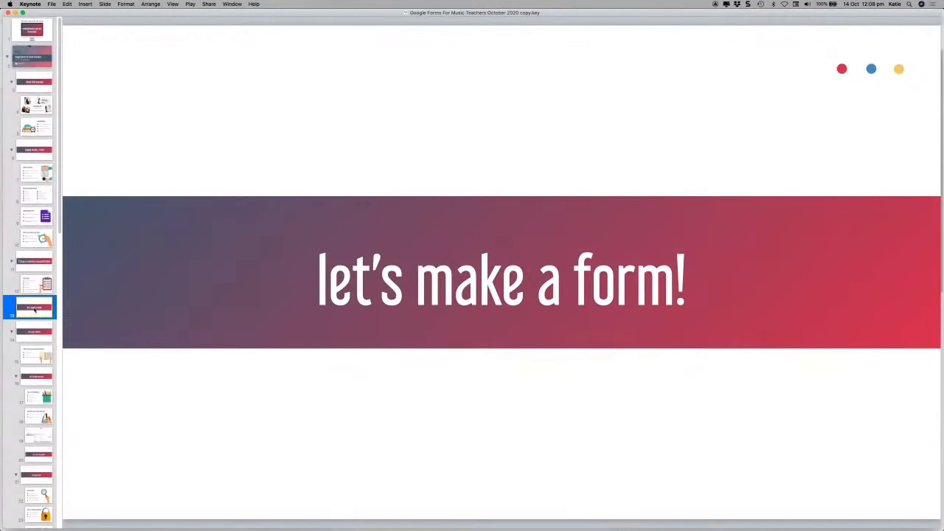
Step: Go to slide 14, then advance to slide 15, 'clever things you can do with forms'
{"action": "left_click", "coordinate": [35, 337]}
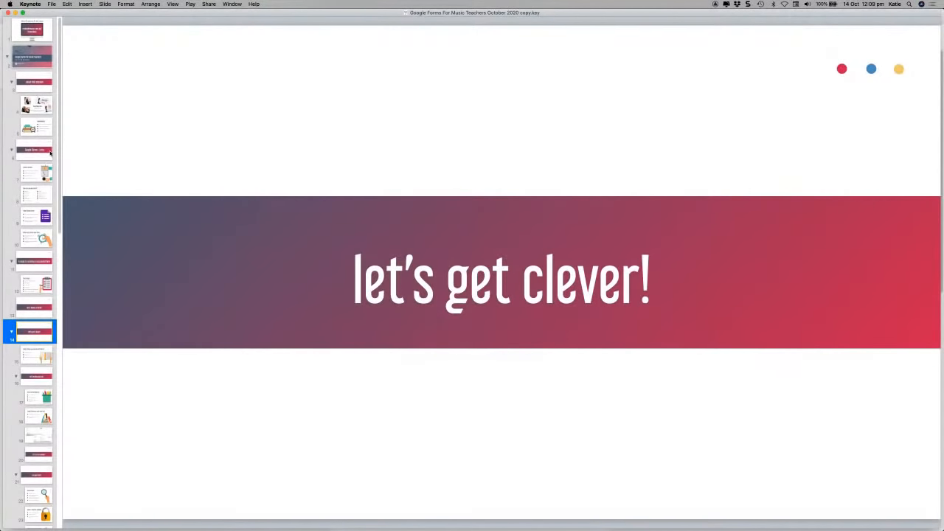
{"action": "key", "text": "Down"}
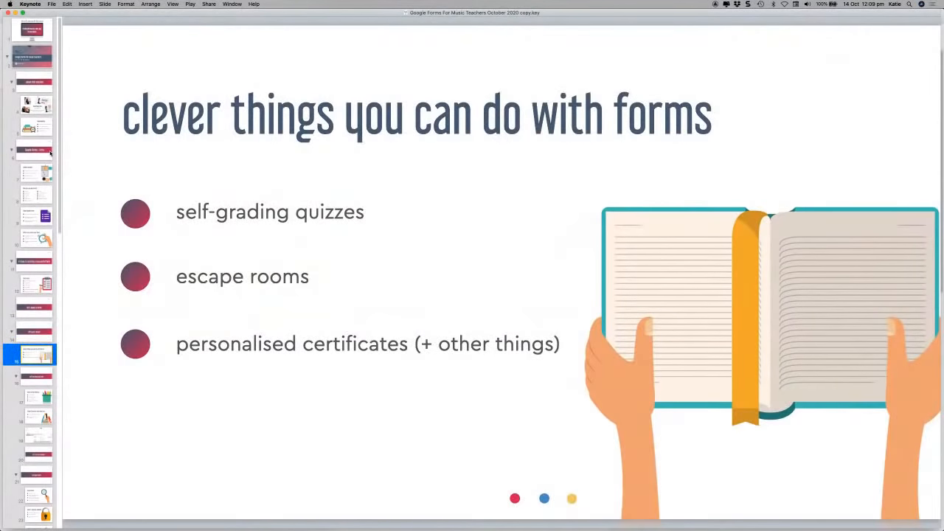
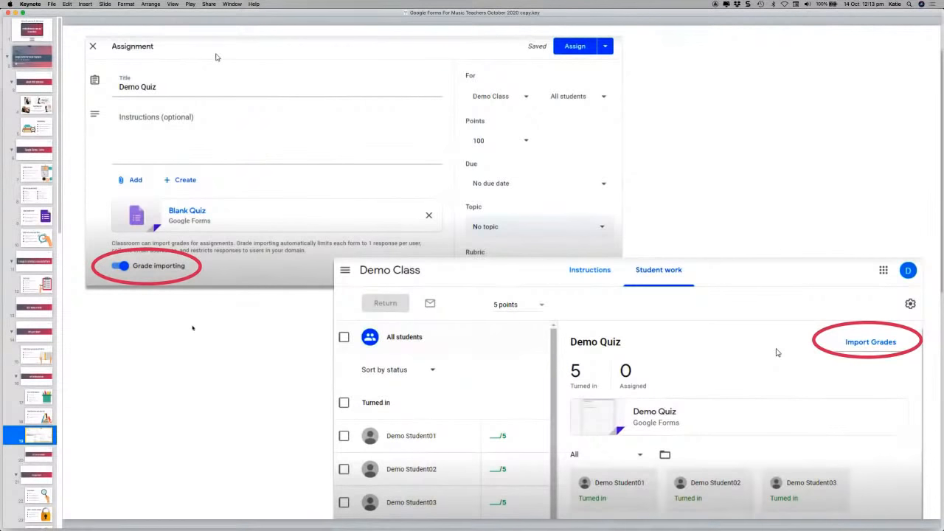
Step: Show the 'let's see an example!' slide, then switch to the browser showing the Music Practice Journal form
{"action": "left_click", "coordinate": [43, 454]}
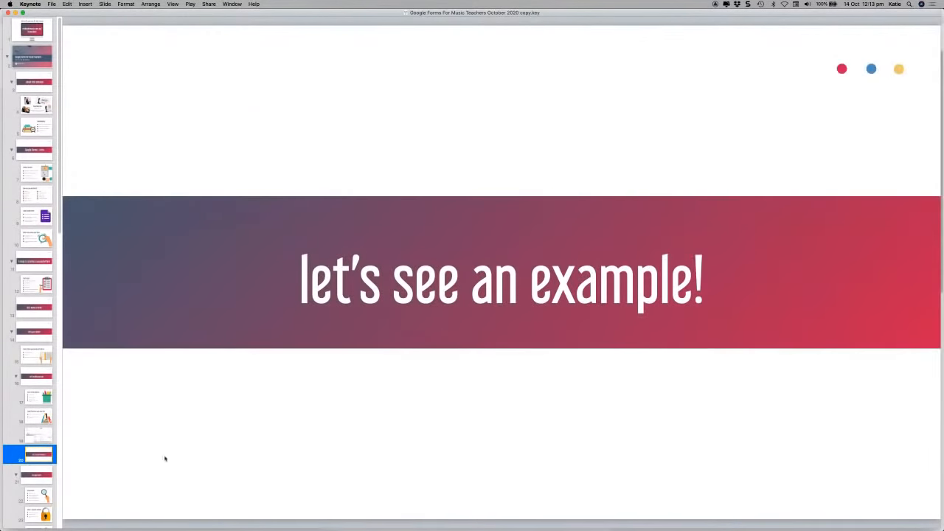
{"action": "key", "text": "super+Tab"}
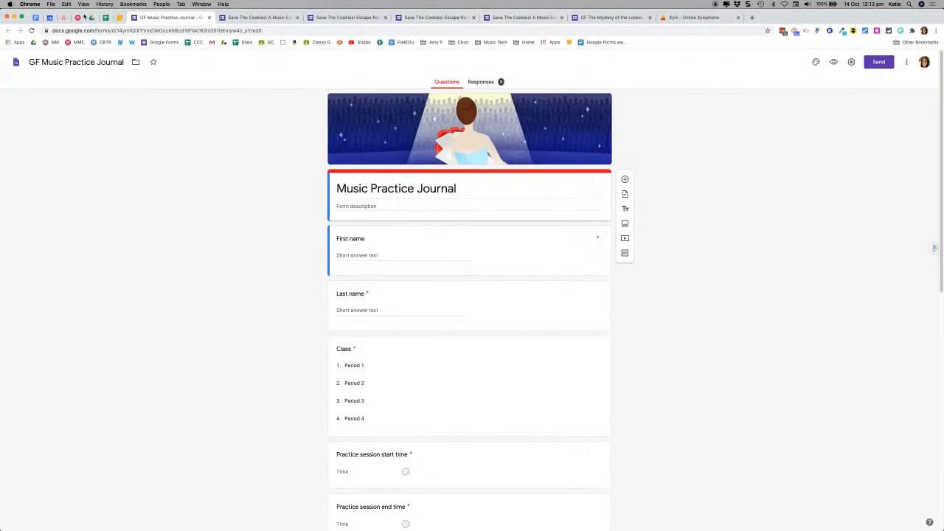
Step: Go to the Google Forms home page and open 'GF Image questions' from the Recent forms grid
{"action": "left_click", "coordinate": [153, 43]}
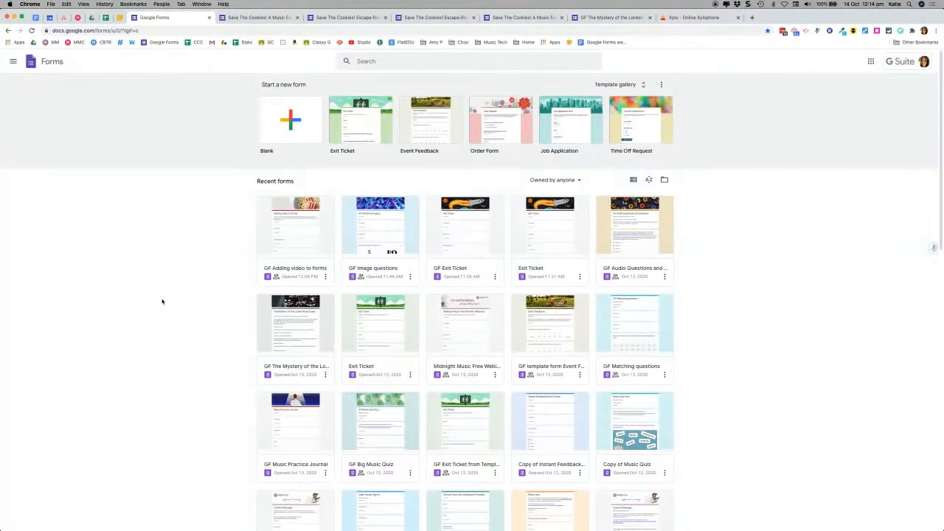
{"action": "scroll", "coordinate": [162, 301], "scroll_direction": "down", "scroll_amount": 2}
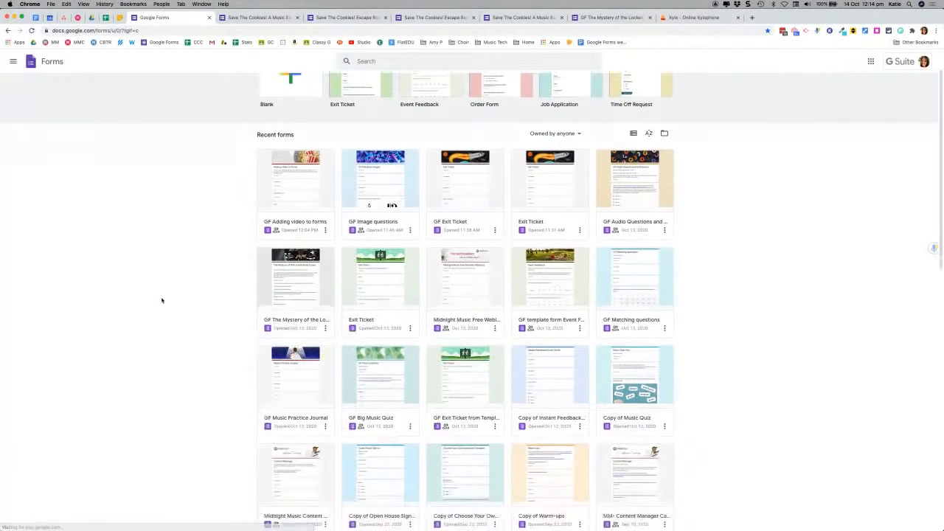
{"action": "scroll", "coordinate": [162, 300], "scroll_direction": "down", "scroll_amount": 1}
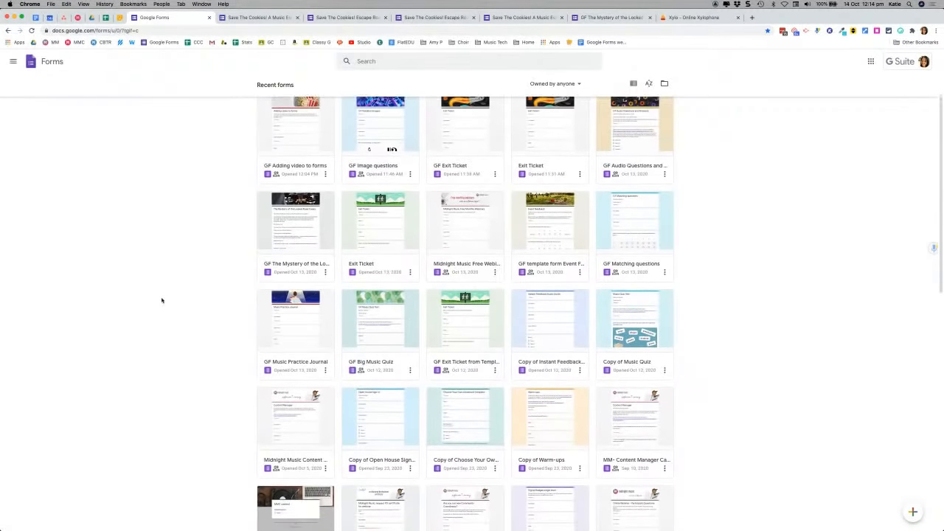
{"action": "scroll", "coordinate": [166, 298], "scroll_direction": "up", "scroll_amount": 2}
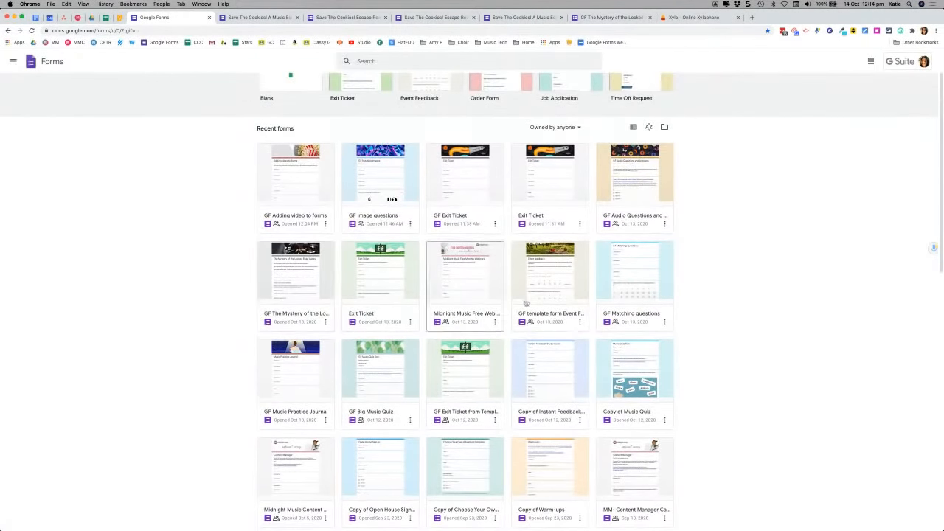
{"action": "left_click", "coordinate": [379, 175]}
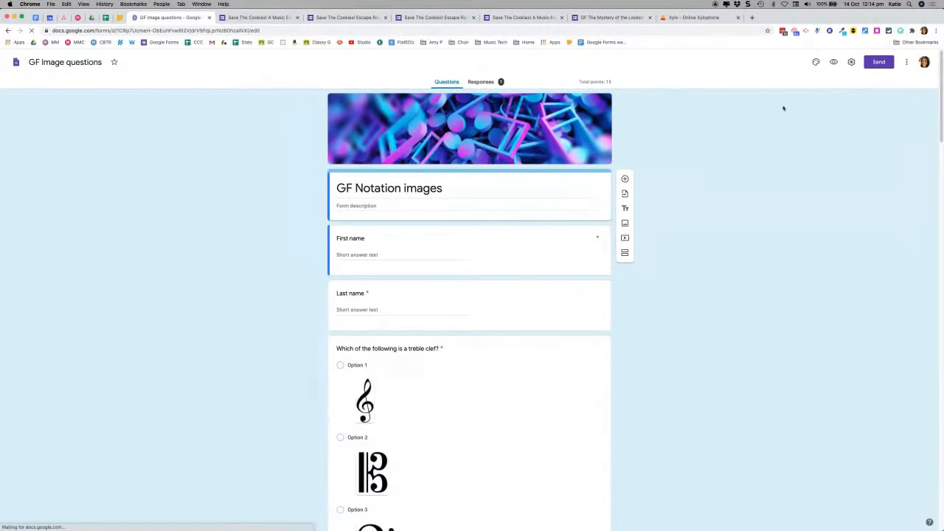
Step: Turn on 'Make this a quiz', keeping the defaults for immediate grade release and missed questions, correct answers and point values shown
{"action": "left_click", "coordinate": [851, 62]}
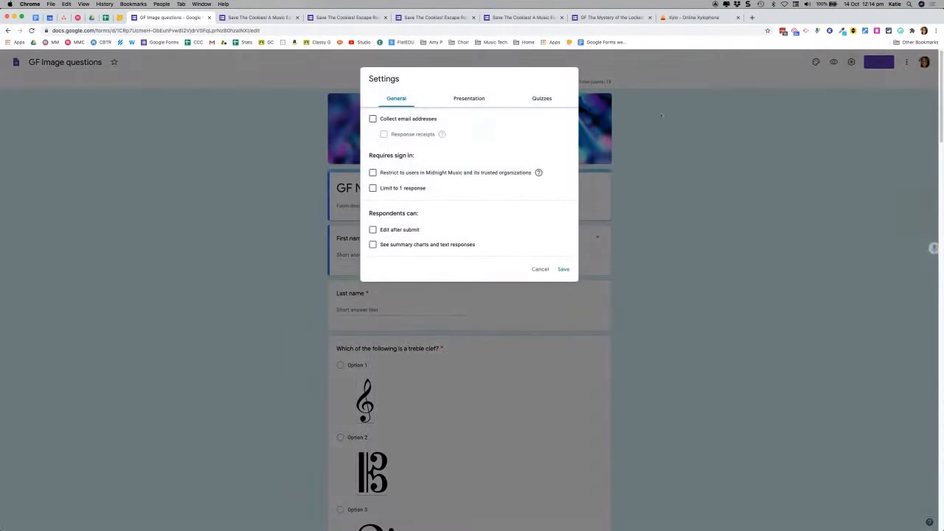
{"action": "left_click", "coordinate": [544, 98]}
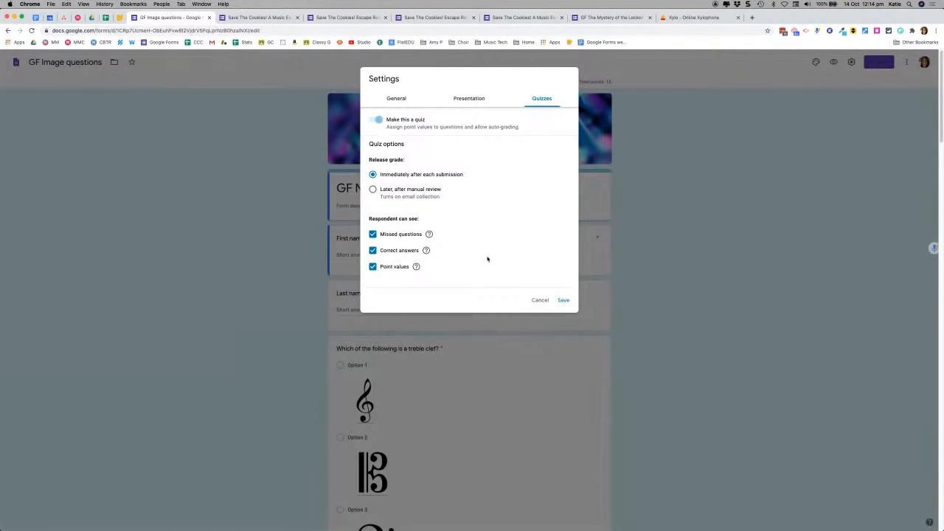
{"action": "left_click", "coordinate": [563, 301]}
Step: Mark the treble-clef image as the correct answer to 'Which of the following is a treble clef?', worth 1 point
{"action": "scroll", "coordinate": [267, 306], "scroll_direction": "down", "scroll_amount": 1}
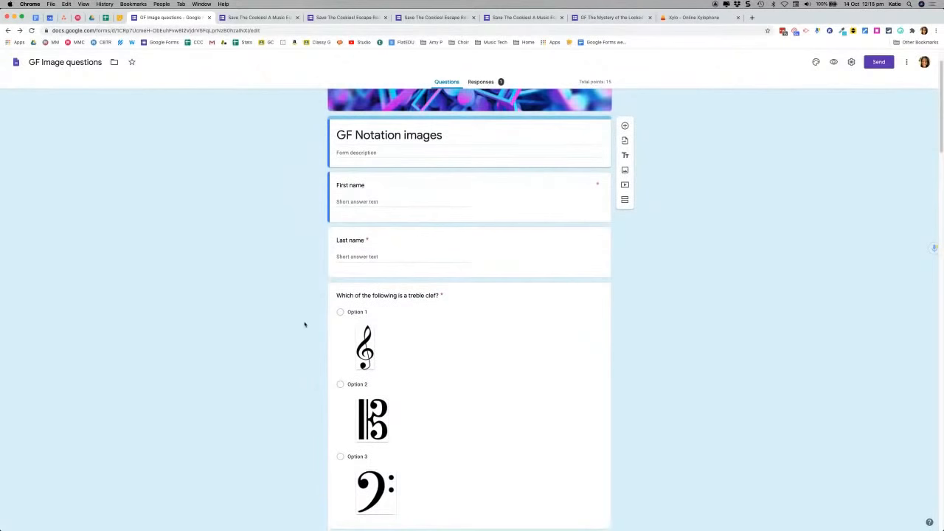
{"action": "scroll", "coordinate": [500, 387], "scroll_direction": "down", "scroll_amount": 2}
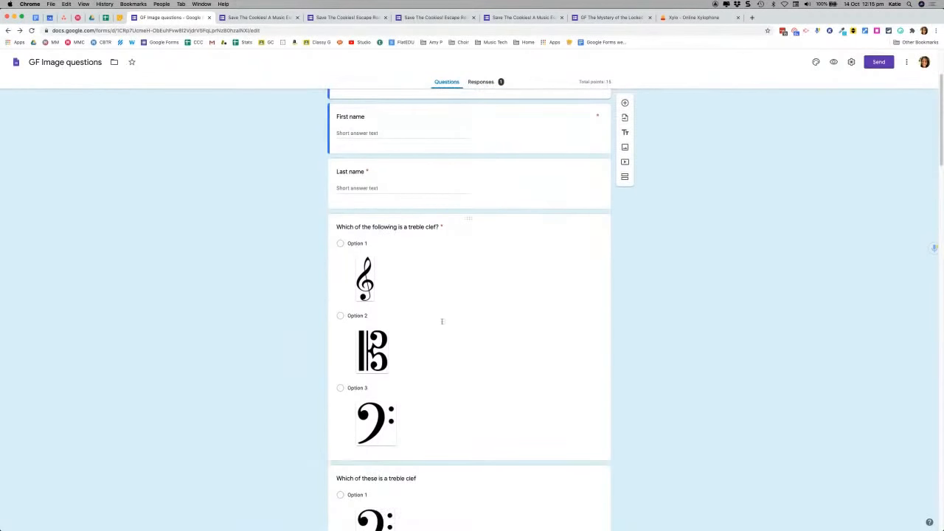
{"action": "left_click", "coordinate": [522, 302]}
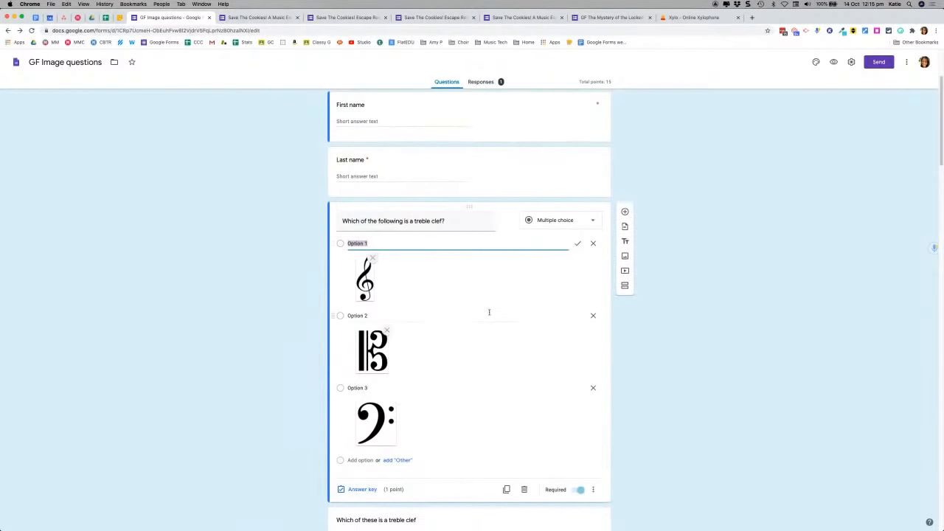
{"action": "scroll", "coordinate": [262, 398], "scroll_direction": "down", "scroll_amount": 1}
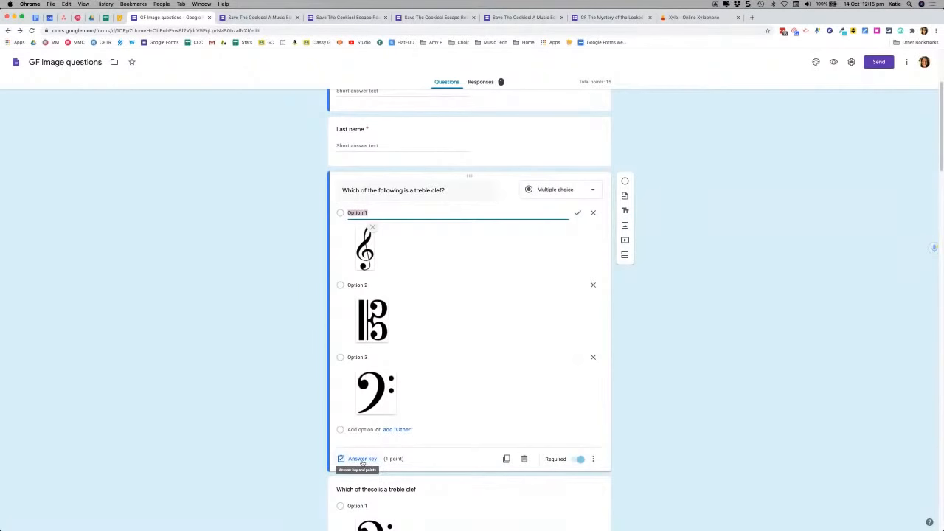
{"action": "scroll", "coordinate": [273, 434], "scroll_direction": "down", "scroll_amount": 2}
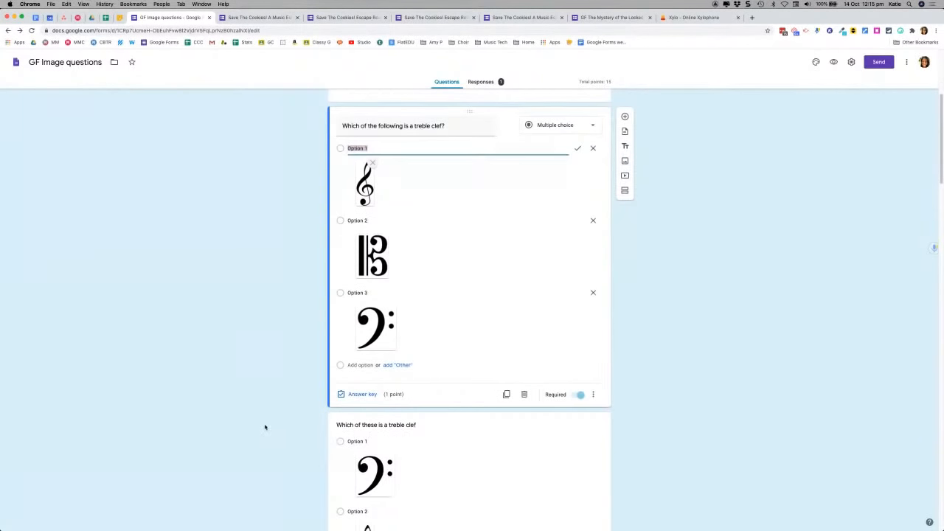
{"action": "left_click", "coordinate": [361, 395]}
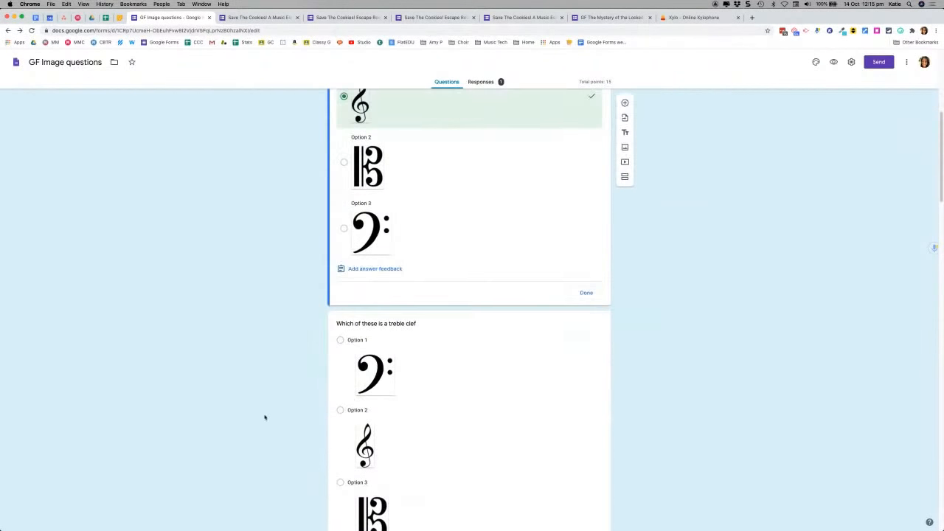
{"action": "scroll", "coordinate": [442, 234], "scroll_direction": "up", "scroll_amount": 2}
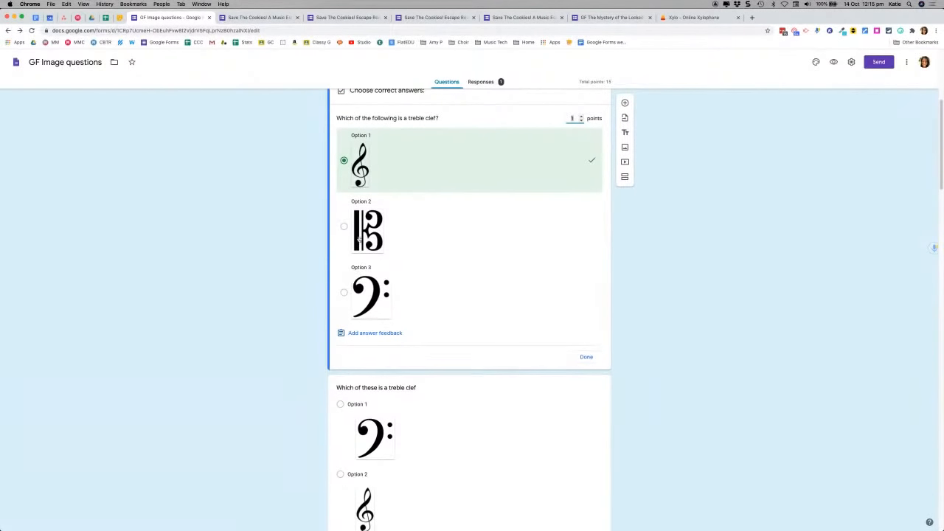
{"action": "left_click", "coordinate": [414, 235]}
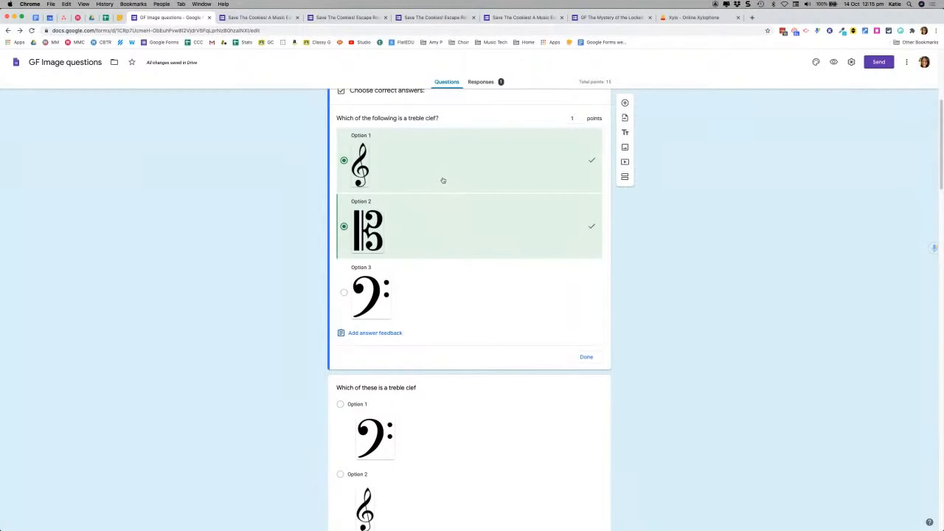
{"action": "left_click", "coordinate": [440, 232]}
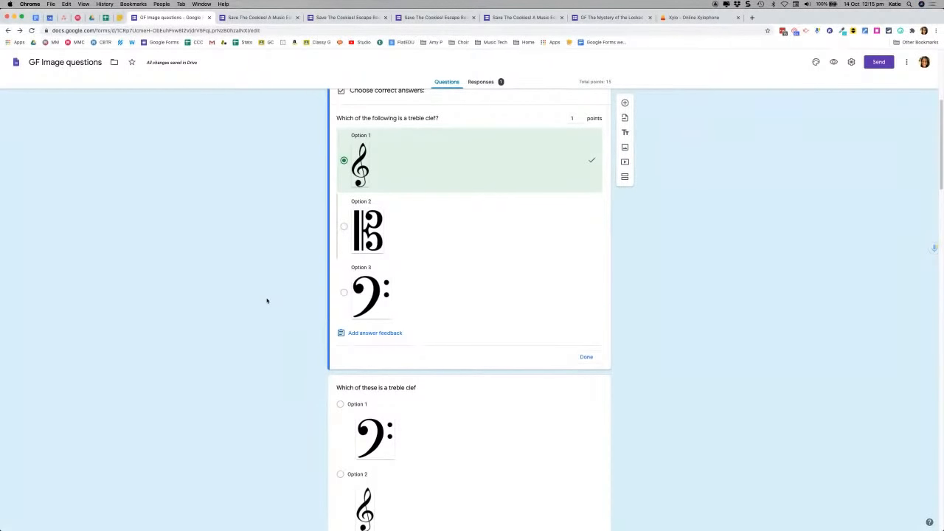
{"action": "left_click", "coordinate": [586, 357]}
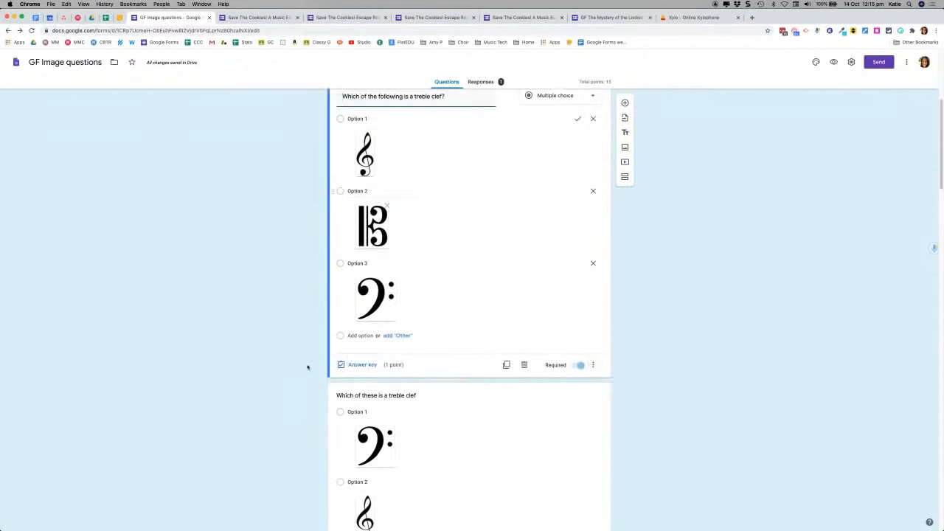
Step: Scroll down to the forte-symbol image question and select it for editing
{"action": "scroll", "coordinate": [280, 362], "scroll_direction": "down", "scroll_amount": 5}
{"action": "scroll", "coordinate": [279, 363], "scroll_direction": "down", "scroll_amount": 8}
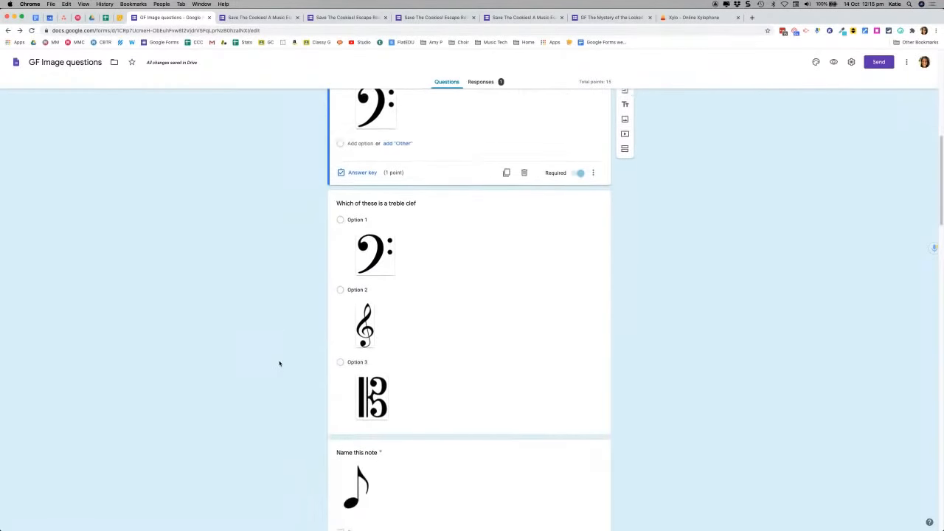
{"action": "scroll", "coordinate": [289, 290], "scroll_direction": "down", "scroll_amount": 6}
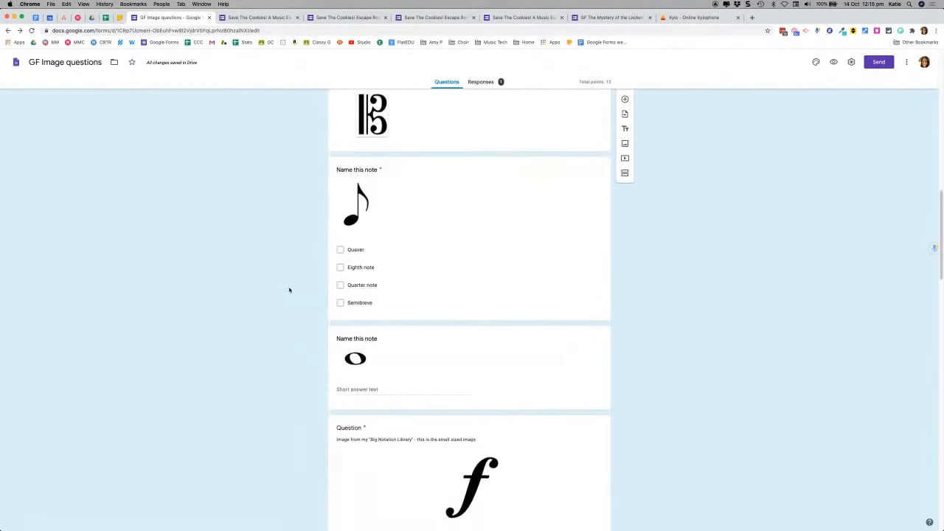
{"action": "scroll", "coordinate": [267, 316], "scroll_direction": "down", "scroll_amount": 3}
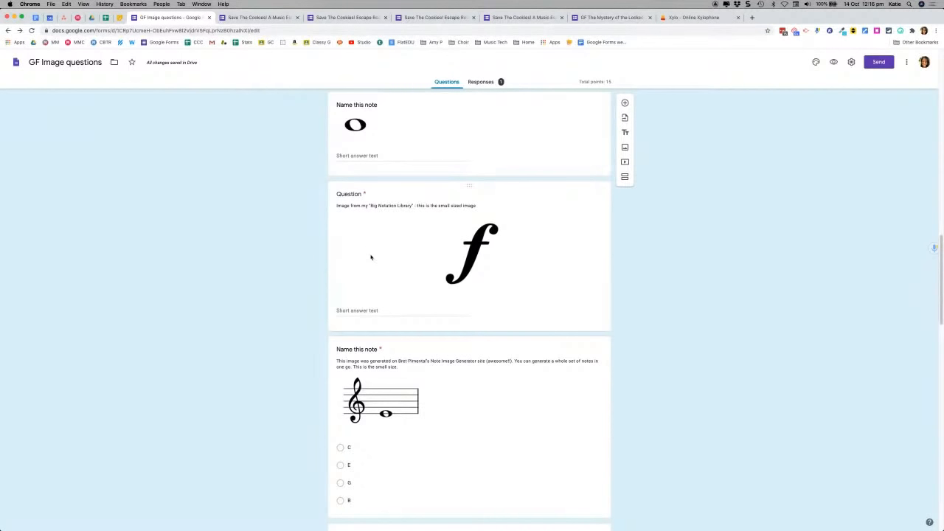
{"action": "left_click", "coordinate": [371, 257]}
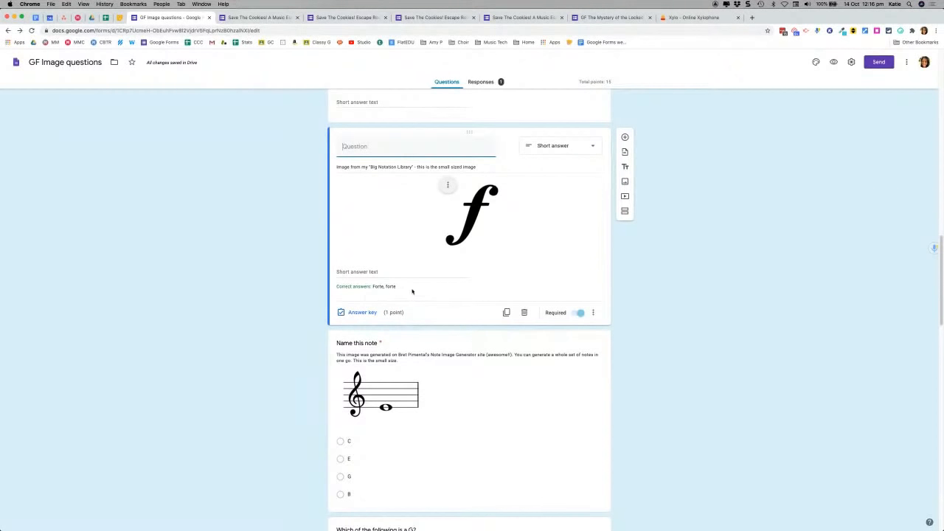
Step: Bring up the forte question's answer key accepting 'Forte' and 'forte', then return to Keynote
{"action": "left_click", "coordinate": [371, 313]}
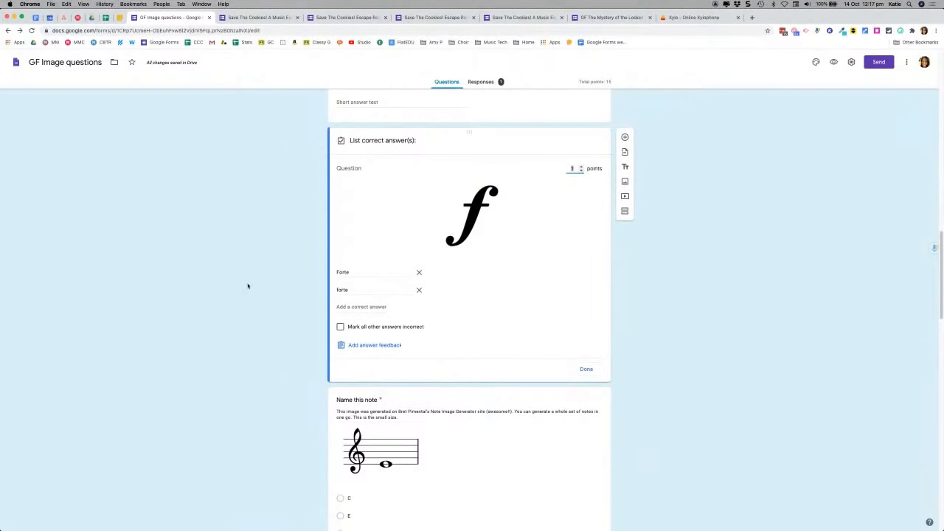
{"action": "scroll", "coordinate": [287, 291], "scroll_direction": "down", "scroll_amount": 5}
{"action": "scroll", "coordinate": [287, 290], "scroll_direction": "down", "scroll_amount": 12}
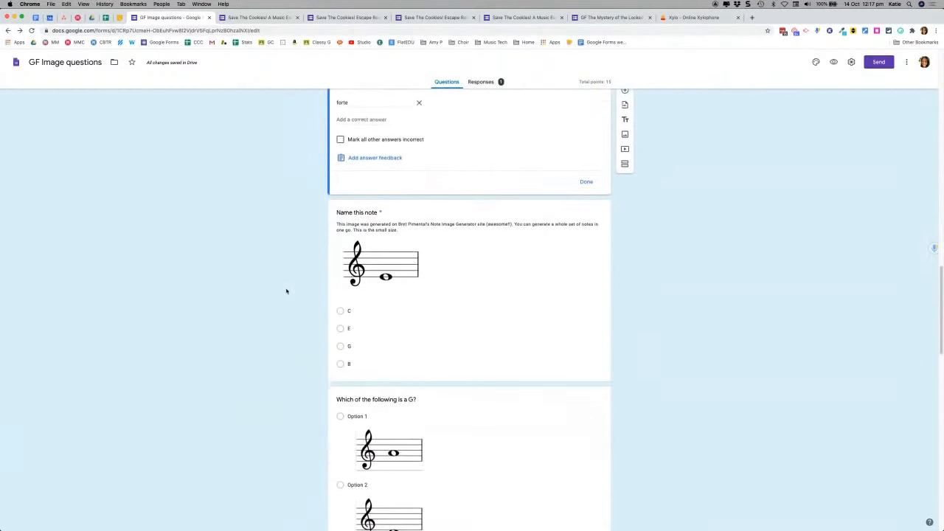
{"action": "scroll", "coordinate": [286, 290], "scroll_direction": "down", "scroll_amount": 4}
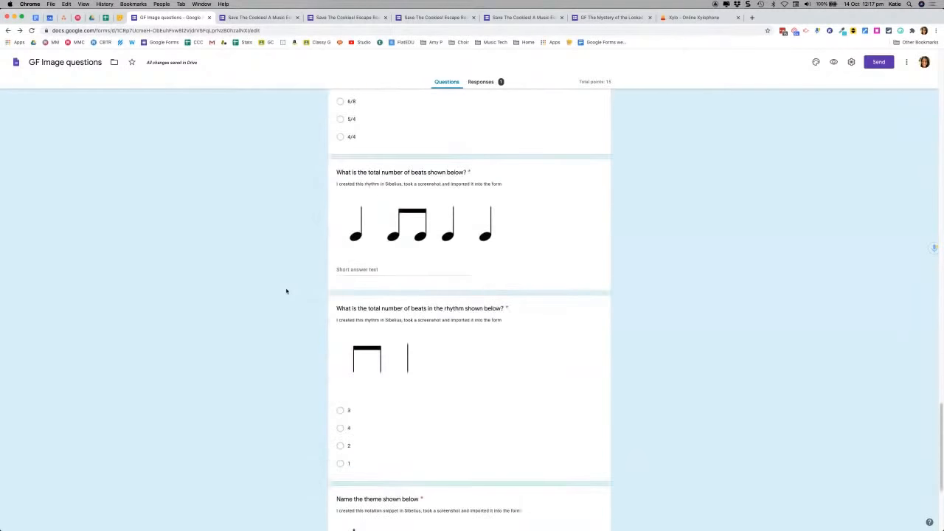
{"action": "scroll", "coordinate": [287, 290], "scroll_direction": "down", "scroll_amount": 10}
{"action": "scroll", "coordinate": [287, 290], "scroll_direction": "up", "scroll_amount": 10}
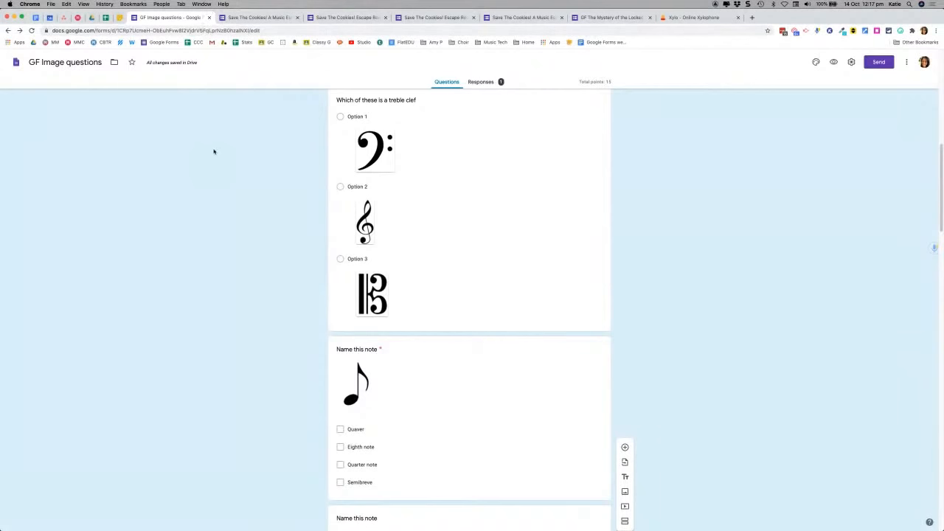
{"action": "key", "text": "super+Tab"}
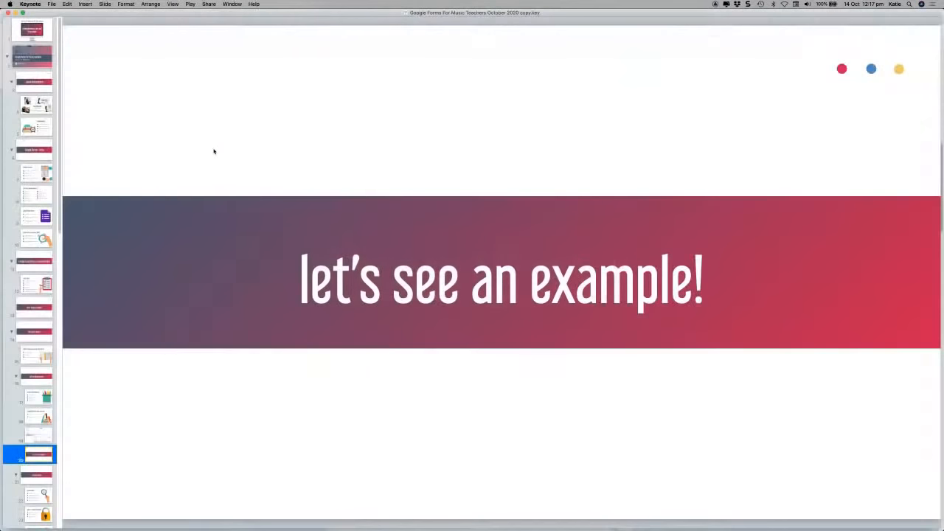
Step: Move past the Google Classroom grade importing slide to slide 21, the 'escape room' section slide
{"action": "scroll", "coordinate": [20, 439], "scroll_direction": "down", "scroll_amount": 4}
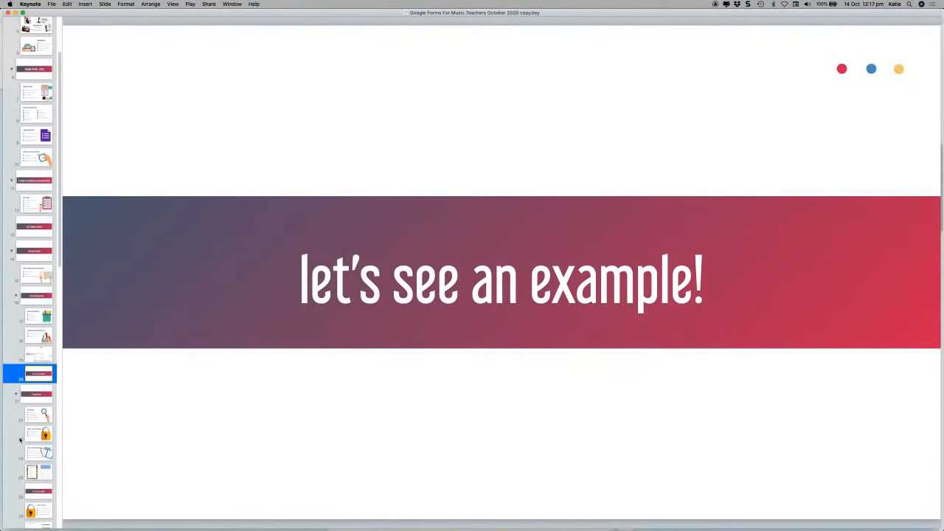
{"action": "left_click", "coordinate": [33, 333]}
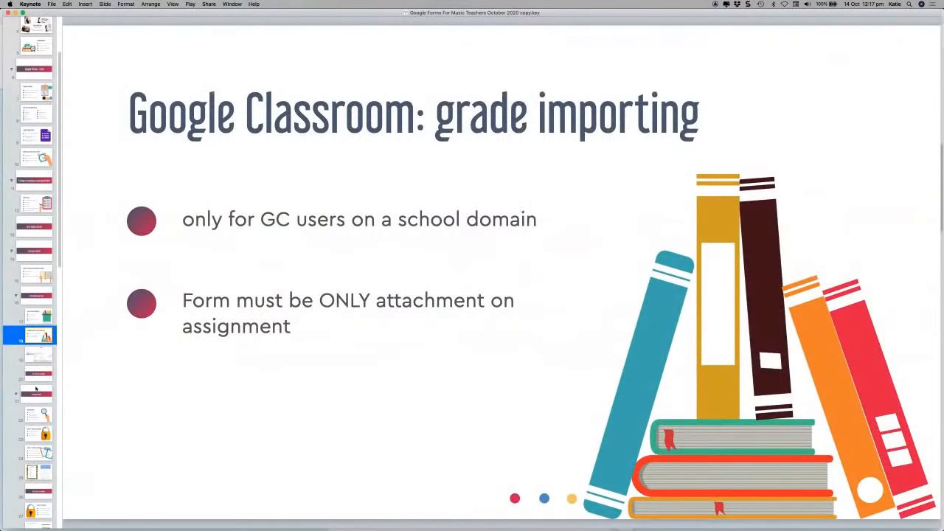
{"action": "left_click", "coordinate": [37, 394]}
{"action": "left_click", "coordinate": [37, 373]}
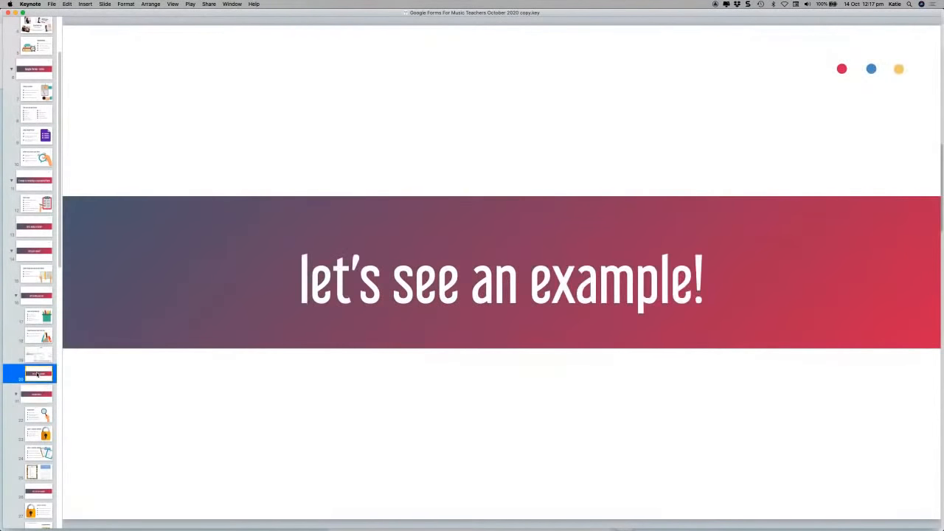
{"action": "left_click", "coordinate": [39, 392]}
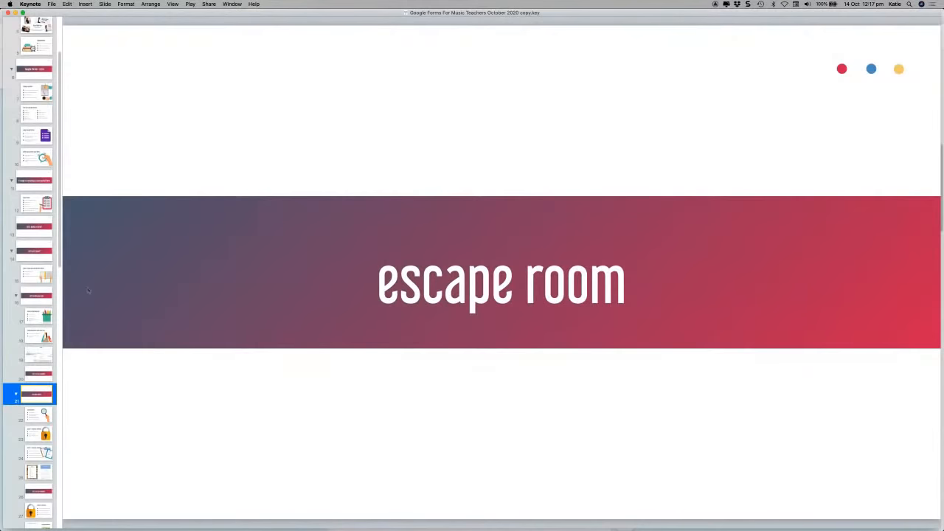
{"action": "scroll", "coordinate": [22, 292], "scroll_direction": "down", "scroll_amount": 10}
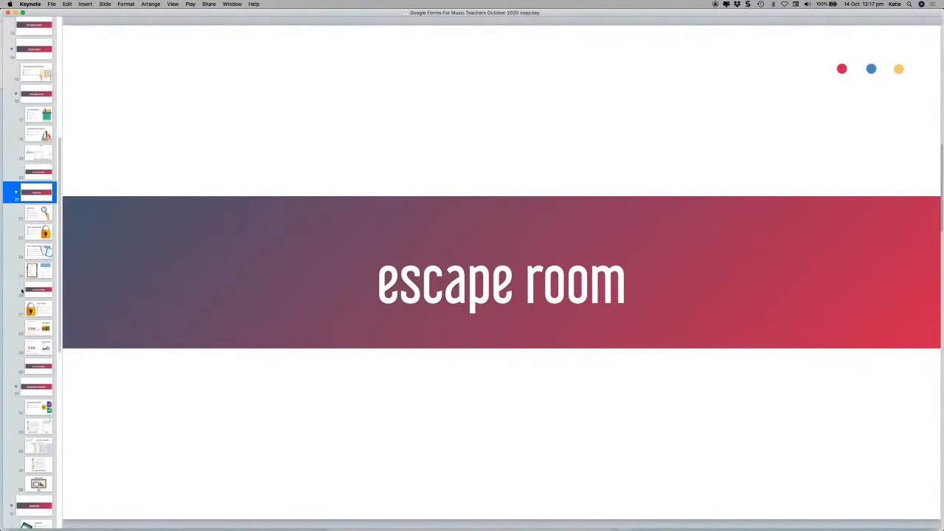
{"action": "scroll", "coordinate": [22, 292], "scroll_direction": "down", "scroll_amount": 2}
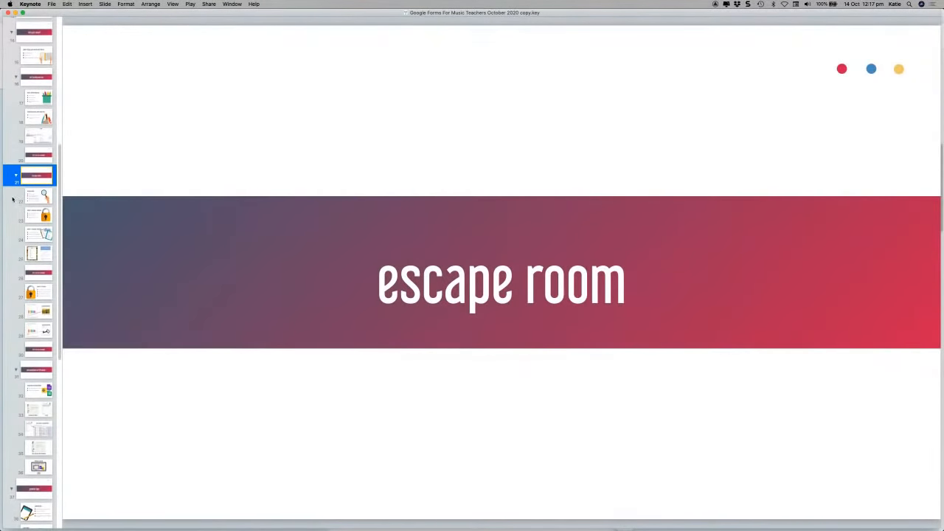
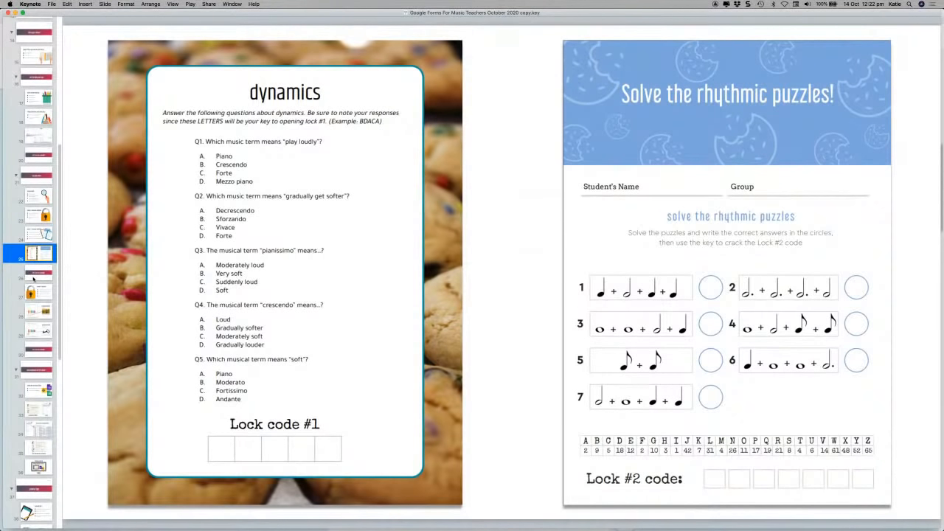
Step: Leave the dynamics and rhythmic-puzzles slide for the browser's image-questions form
{"action": "key", "text": "super+Tab"}
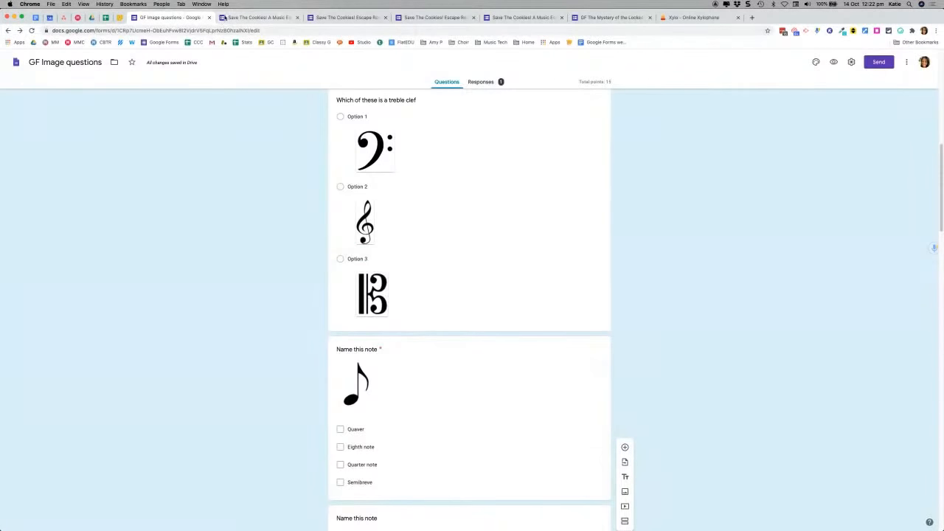
Step: In the live Save The Cookies! form, enter team name 'Team blue', members and grade, then continue
{"action": "left_click", "coordinate": [238, 17]}
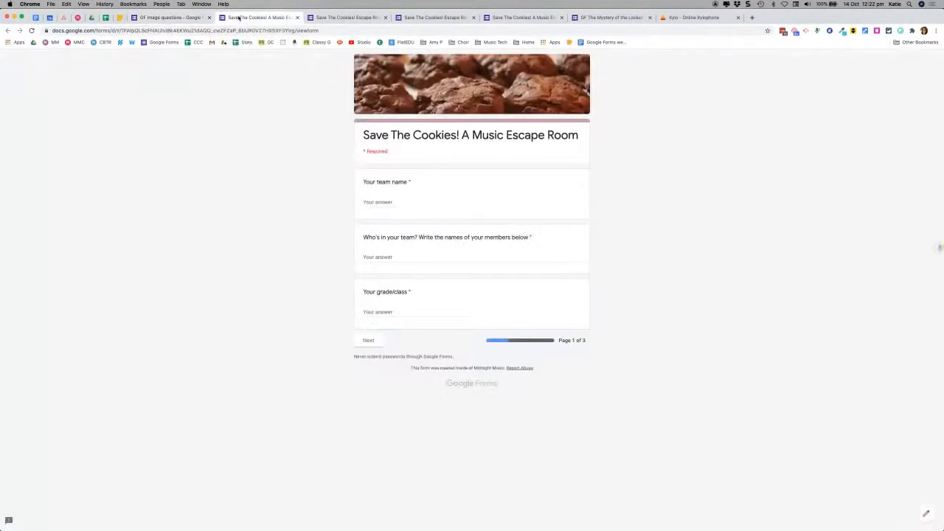
{"action": "left_click", "coordinate": [399, 201]}
{"action": "type", "text": "Team blue"}
{"action": "left_click", "coordinate": [385, 256]}
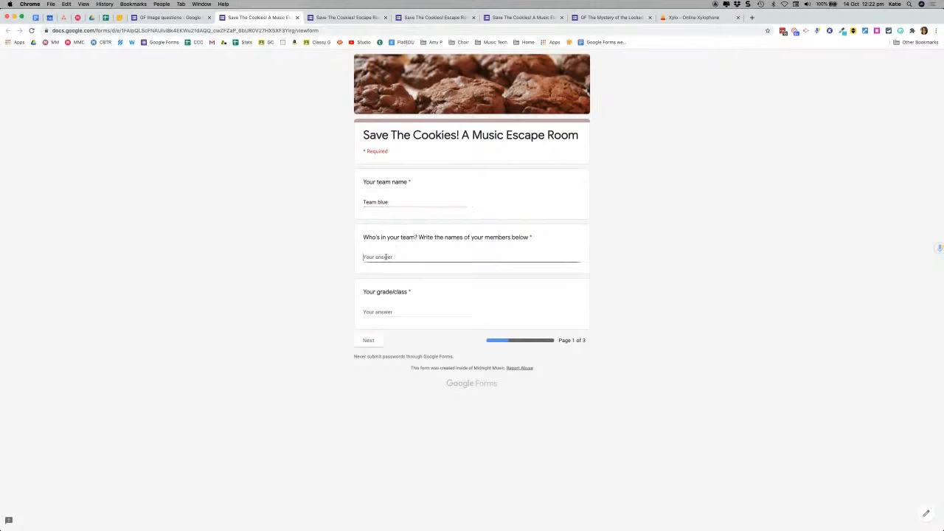
{"action": "type", "text": "asdasdasd"}
{"action": "left_click", "coordinate": [382, 318]}
{"action": "type", "text": "asdas"}
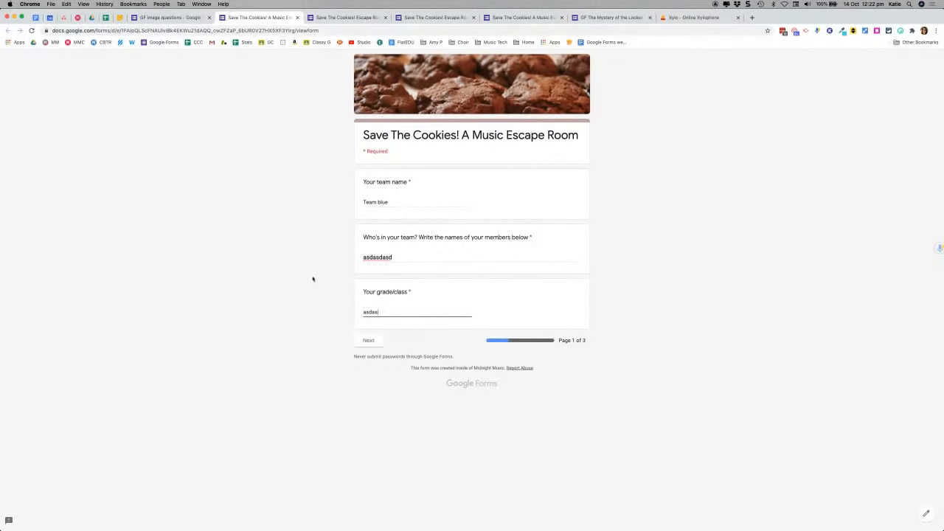
{"action": "left_click", "coordinate": [368, 340]}
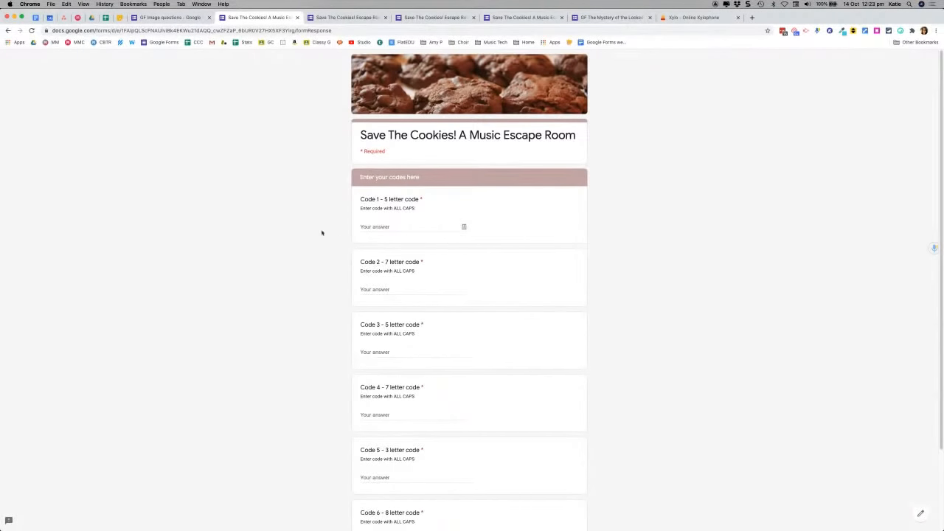
Step: Scroll the code-entry page, then return to the Keynote worksheet slide
{"action": "scroll", "coordinate": [349, 221], "scroll_direction": "down", "scroll_amount": 2}
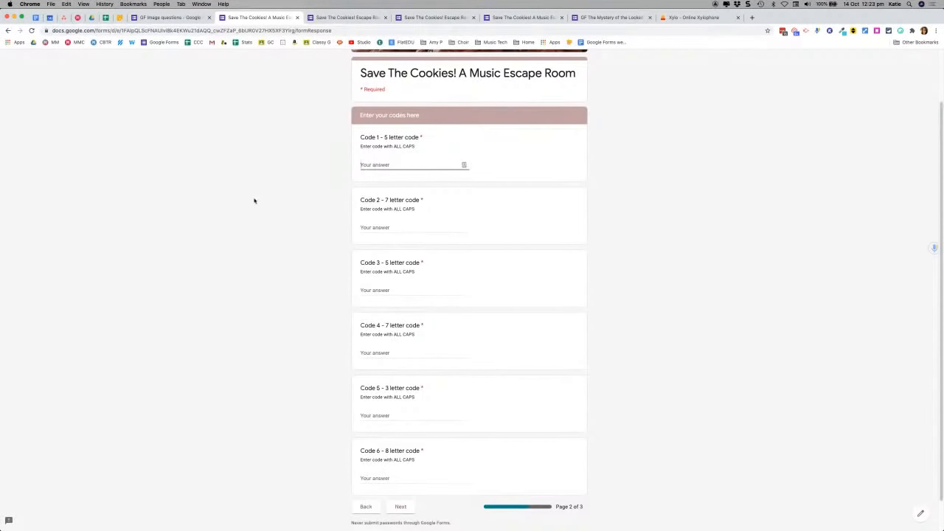
{"action": "key", "text": "super+Tab"}
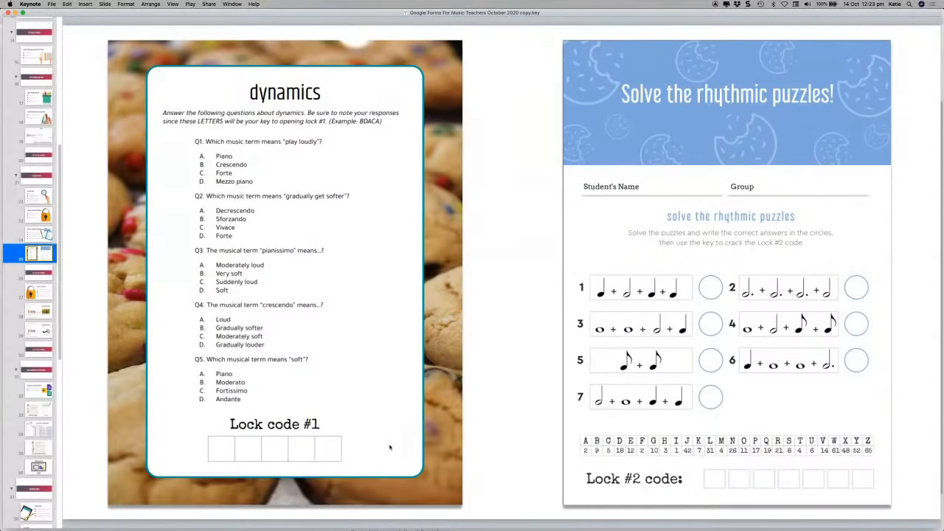
Step: Return from Keynote to the form's empty Code 1–6 page
{"action": "key", "text": "super+Tab"}
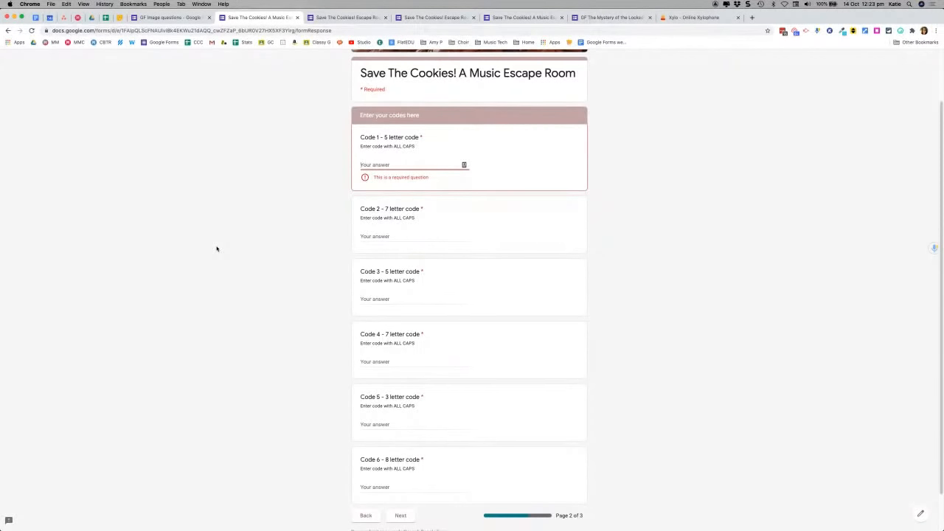
Step: Enter Code 1 as CABDA in capitals and Code 2 as COOKIES
{"action": "type", "text": "cabda"}
{"action": "key", "text": "BackSpace"}
{"action": "key", "text": "BackSpace"}
{"action": "key", "text": "BackSpace"}
{"action": "key", "text": "BackSpace"}
{"action": "type", "text": "CABDA"}
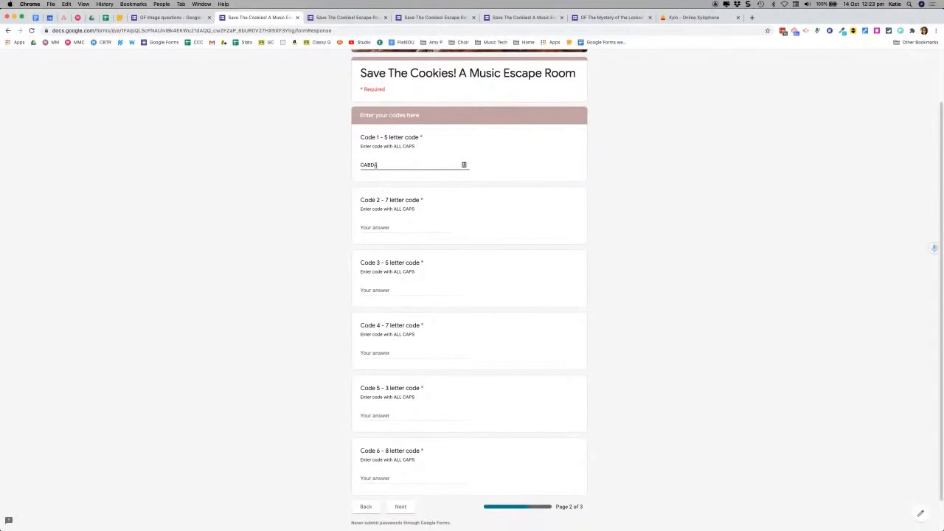
{"action": "left_click", "coordinate": [377, 227]}
{"action": "type", "text": "COOKIES"}
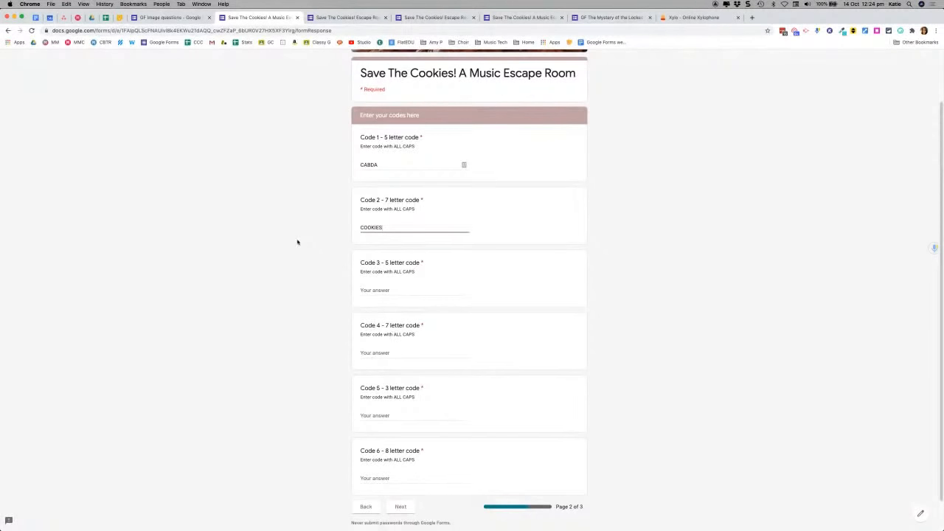
Step: Enter Code 3, correcting the rejected DCDAV to DCDAB
{"action": "left_click", "coordinate": [382, 289]}
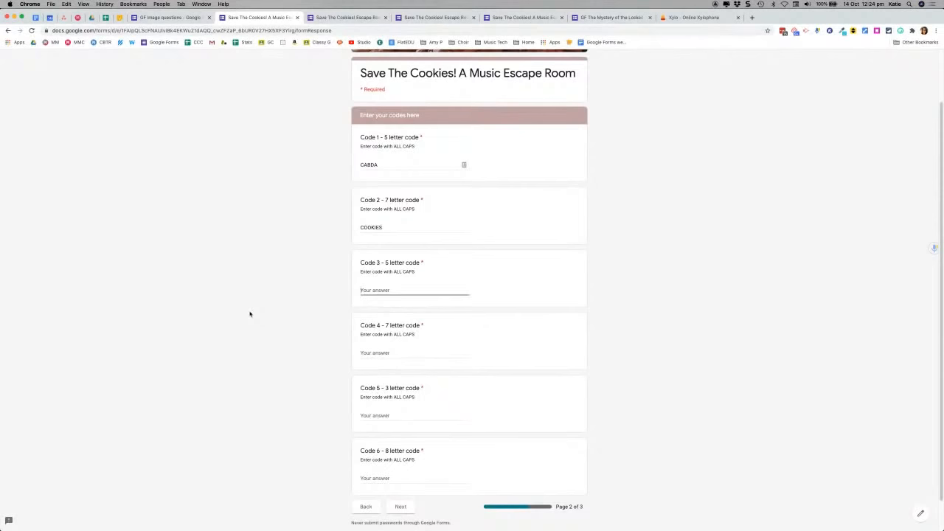
{"action": "type", "text": "DCDAV"}
{"action": "left_click", "coordinate": [371, 352]}
{"action": "left_click", "coordinate": [392, 289]}
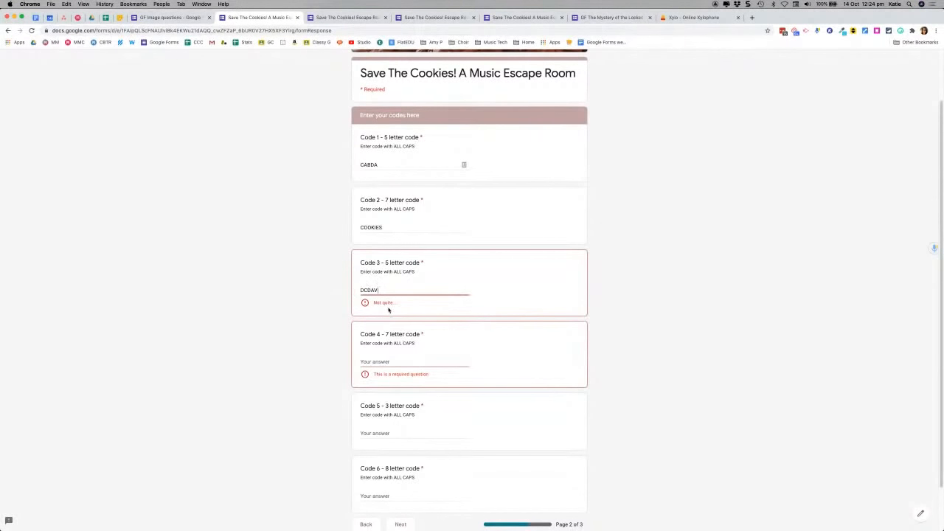
{"action": "scroll", "coordinate": [411, 253], "scroll_direction": "down", "scroll_amount": 1}
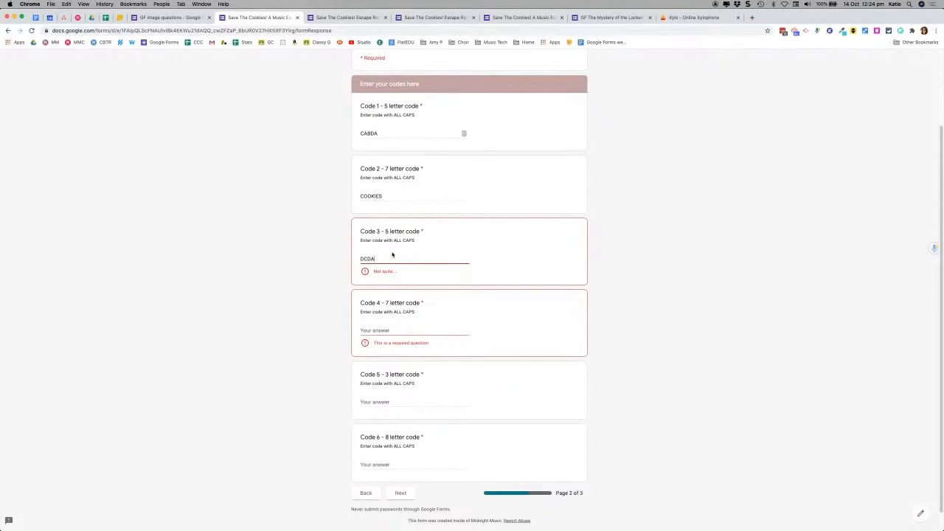
{"action": "type", "text": "B"}
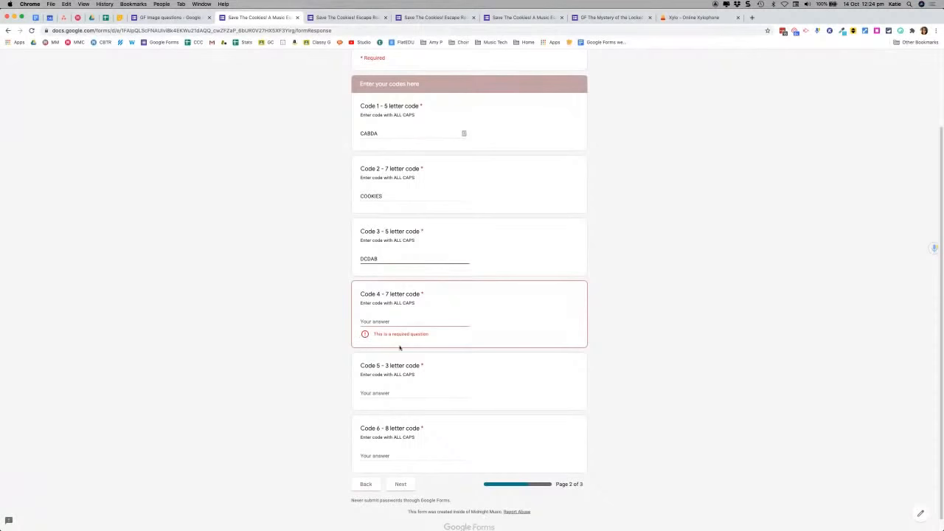
Step: Fill Codes 4 to 6 with GLAAVPP, CEG and HAUTBOIS
{"action": "left_click", "coordinate": [390, 322]}
{"action": "type", "text": "GLAAVPP"}
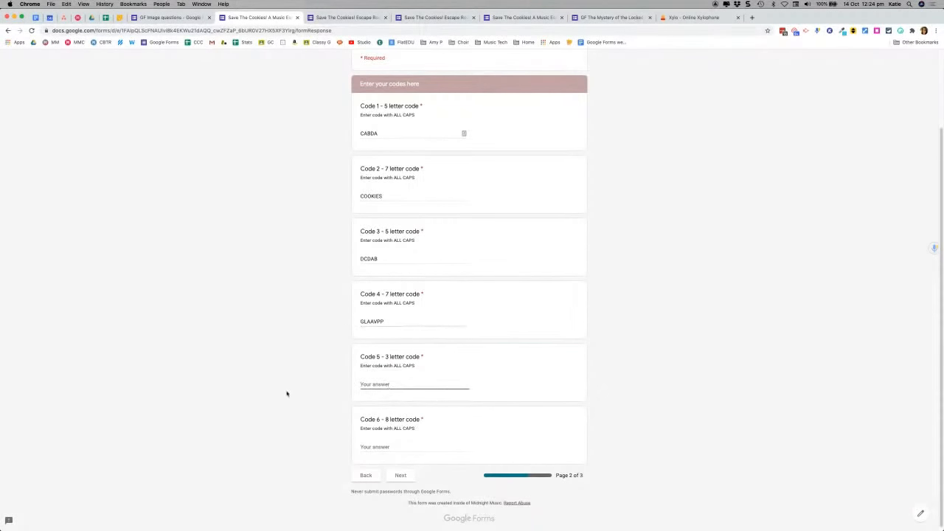
{"action": "scroll", "coordinate": [247, 390], "scroll_direction": "down", "scroll_amount": 1}
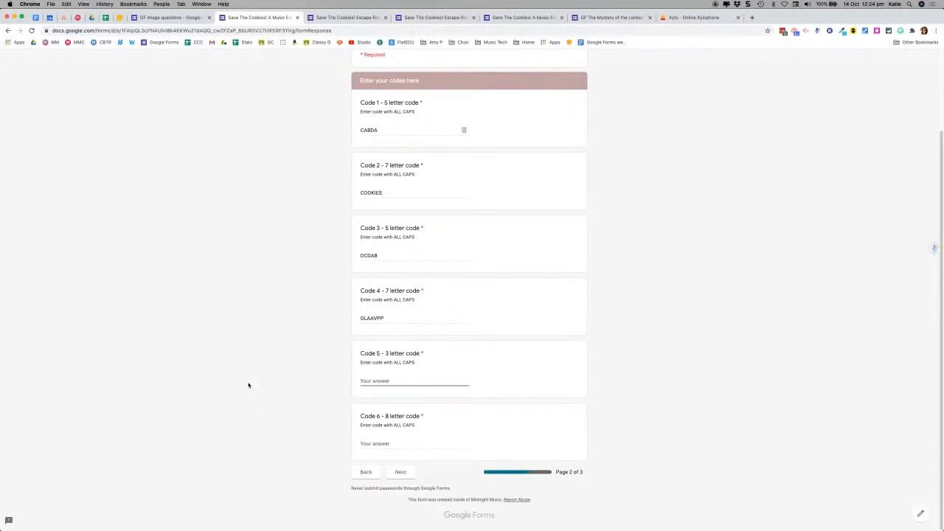
{"action": "type", "text": "CEG"}
{"action": "key", "text": "Tab"}
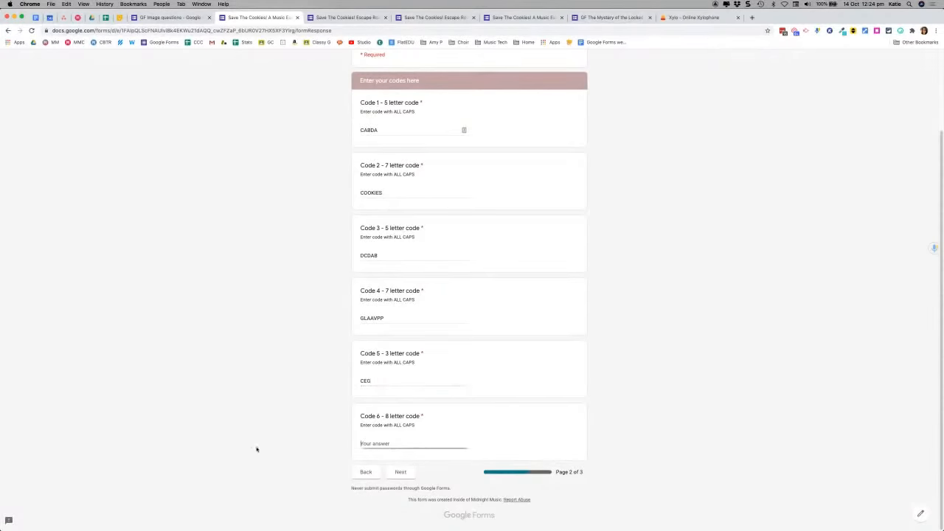
{"action": "type", "text": "HAUTBOIS"}
Step: Submit the codes to reach the Escape Room Rockstar page, then go to the form editor
{"action": "left_click", "coordinate": [402, 473]}
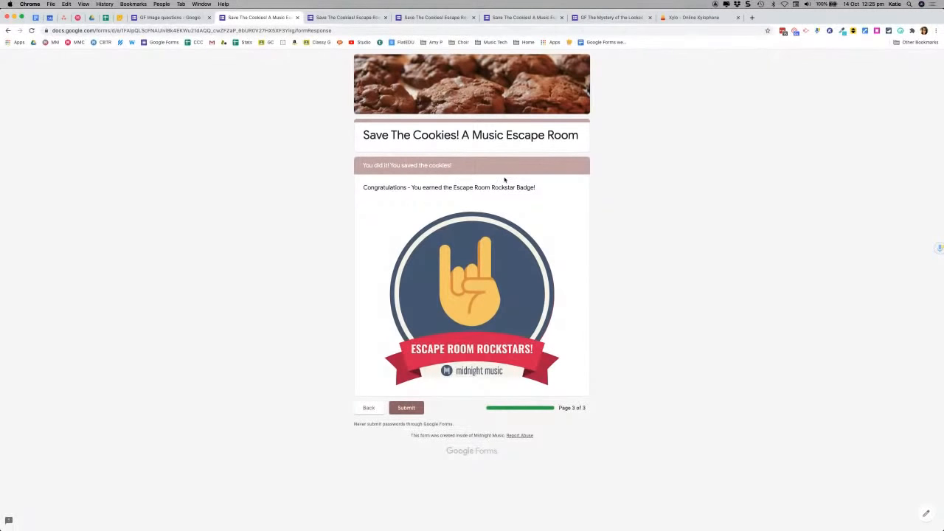
{"action": "left_click", "coordinate": [331, 19]}
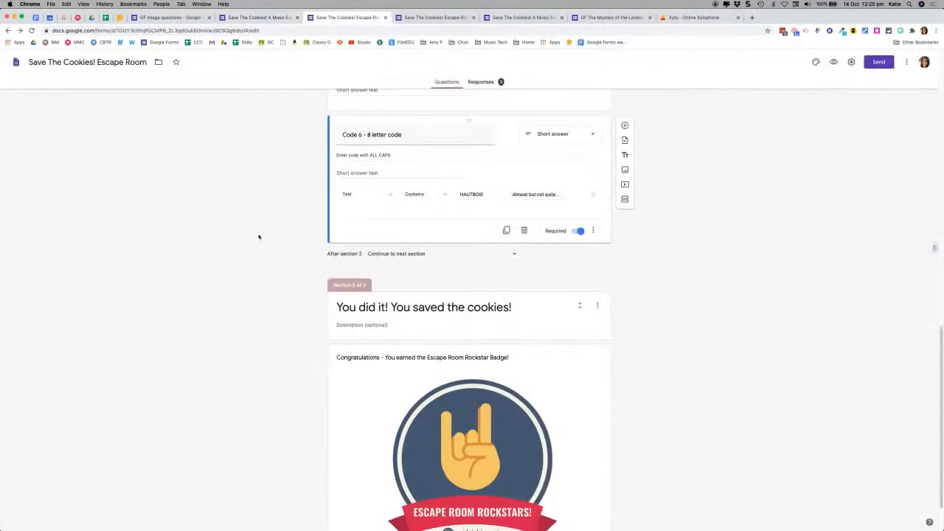
{"action": "scroll", "coordinate": [258, 237], "scroll_direction": "up", "scroll_amount": 15}
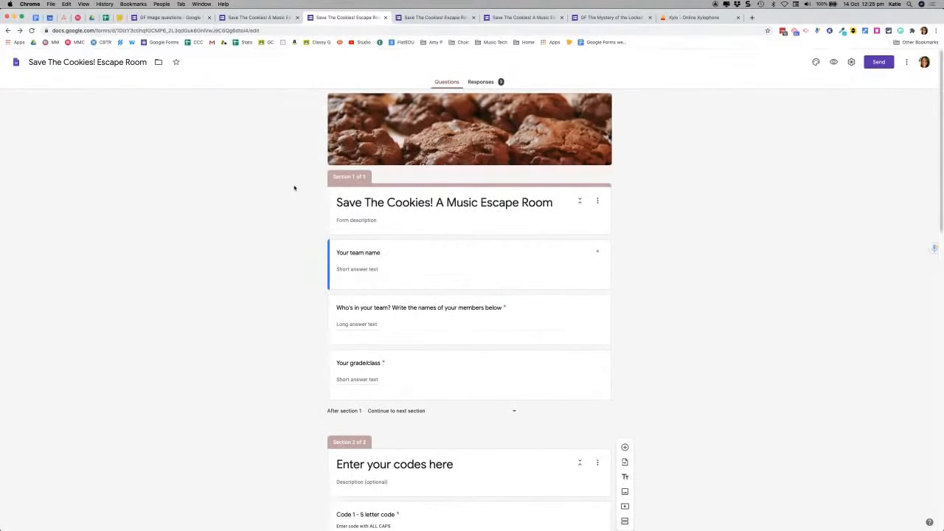
Step: Scroll to section 2 and expand the Code 1 question to inspect its validation
{"action": "scroll", "coordinate": [293, 188], "scroll_direction": "down", "scroll_amount": 2}
{"action": "scroll", "coordinate": [270, 280], "scroll_direction": "down", "scroll_amount": 10}
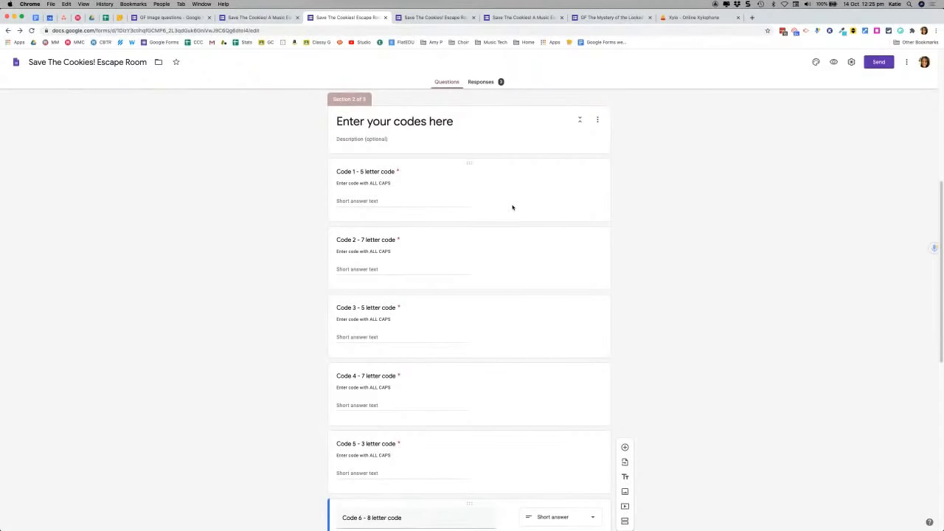
{"action": "left_click", "coordinate": [513, 207]}
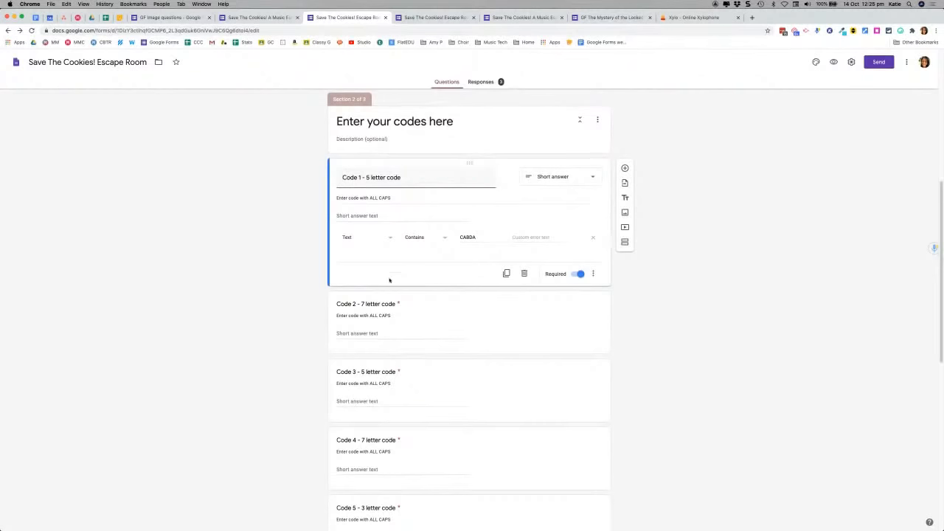
Step: Set Code 1's response validation to Text, Contains CABDA
{"action": "left_click", "coordinate": [594, 275]}
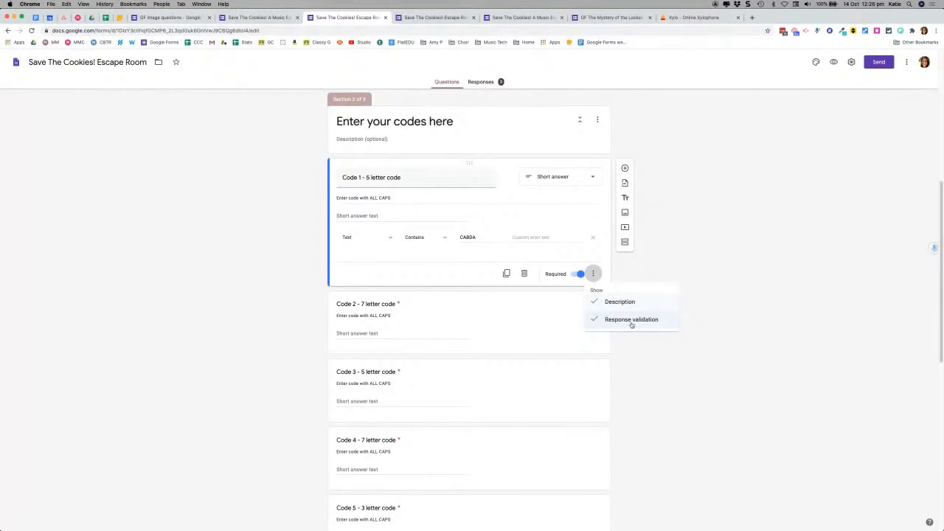
{"action": "left_click", "coordinate": [372, 247]}
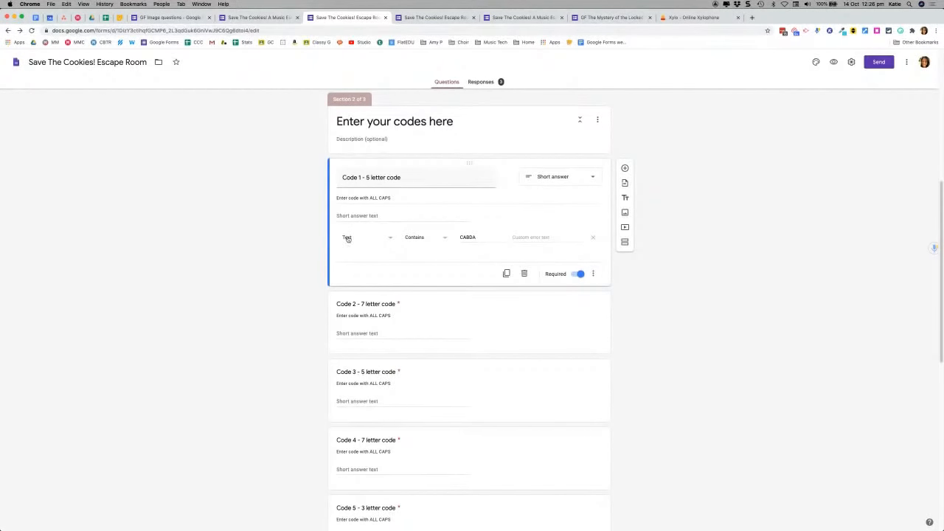
{"action": "left_click", "coordinate": [387, 239]}
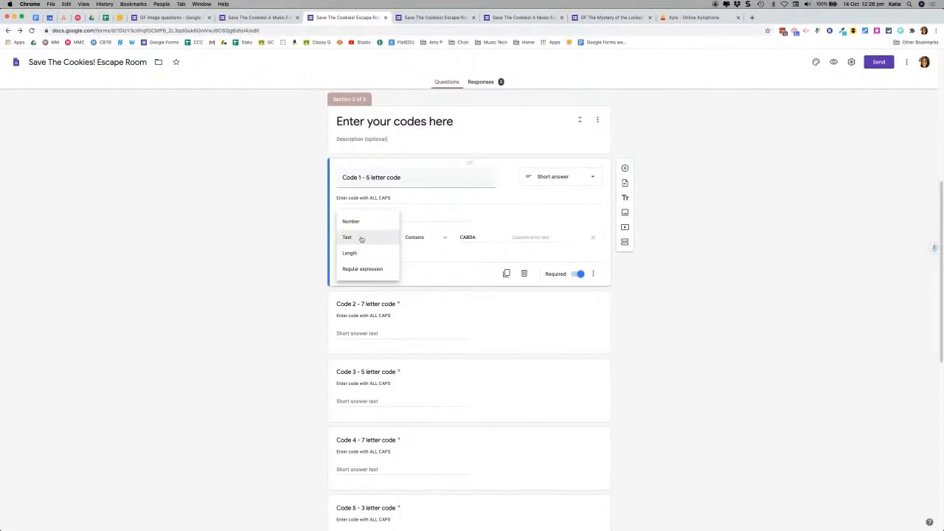
{"action": "left_click", "coordinate": [361, 239]}
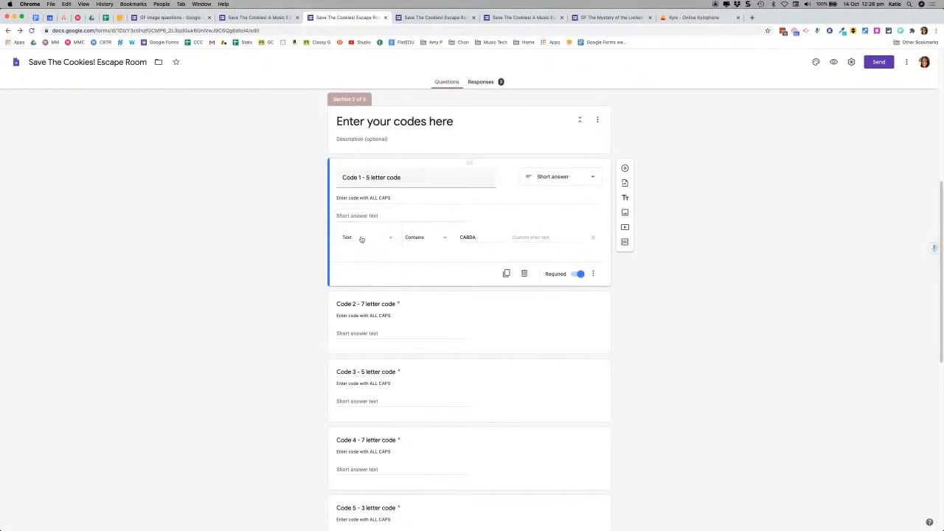
{"action": "left_click", "coordinate": [444, 240]}
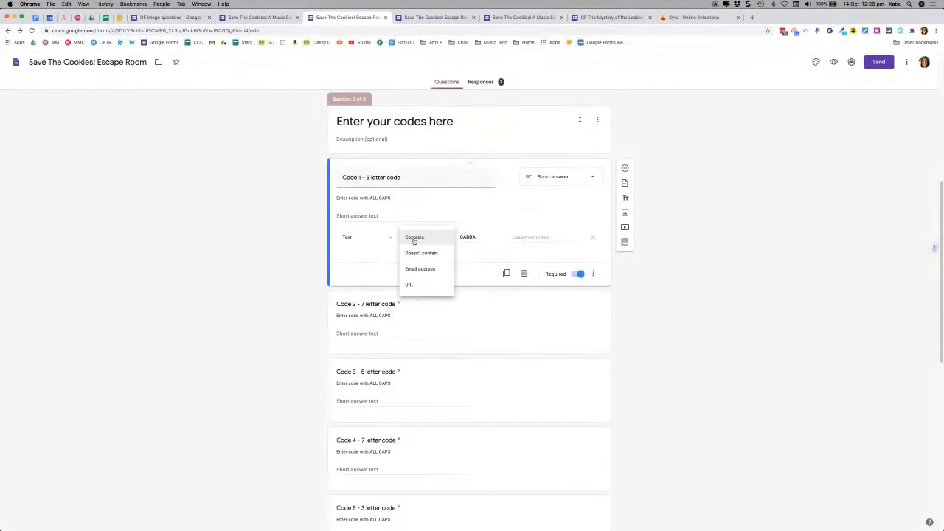
{"action": "left_click", "coordinate": [479, 239]}
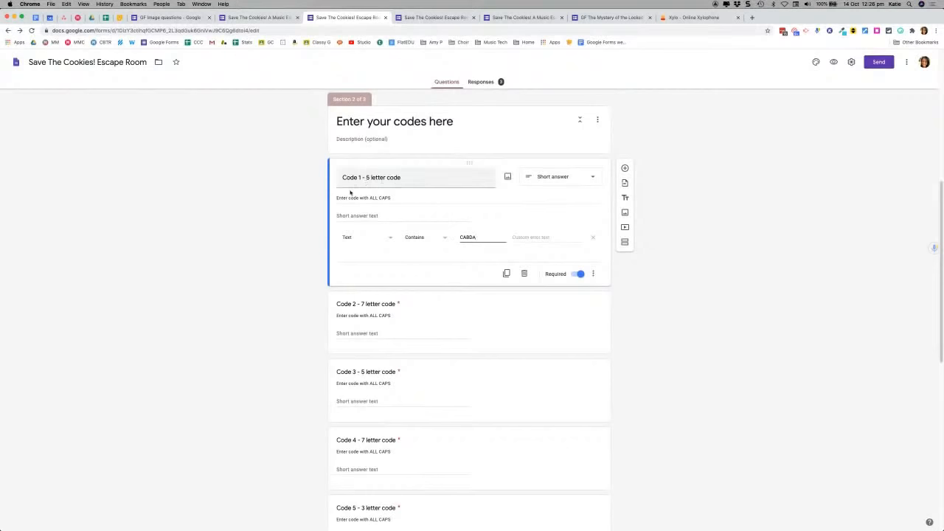
Step: Give Code 1 the custom error text 'Try again!' and close the editor tab
{"action": "triple_click", "coordinate": [396, 200]}
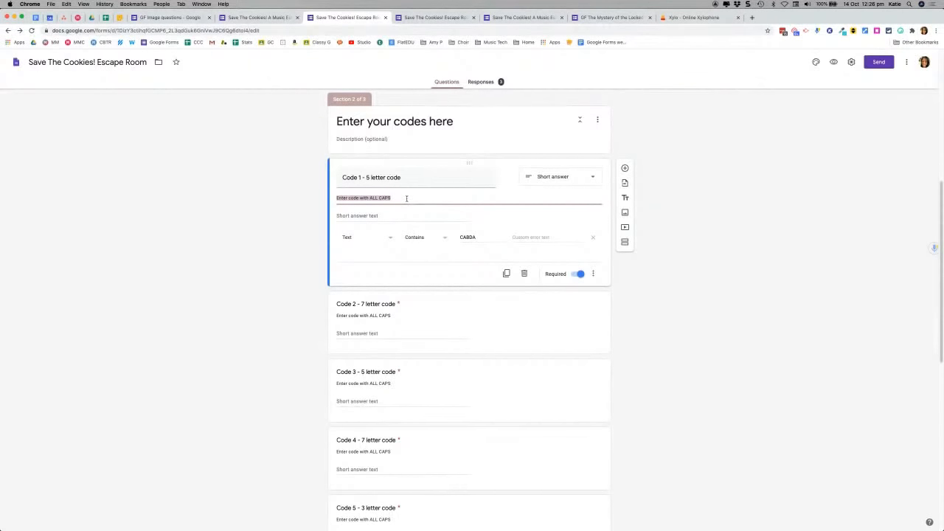
{"action": "left_click", "coordinate": [406, 199]}
{"action": "left_click", "coordinate": [545, 237]}
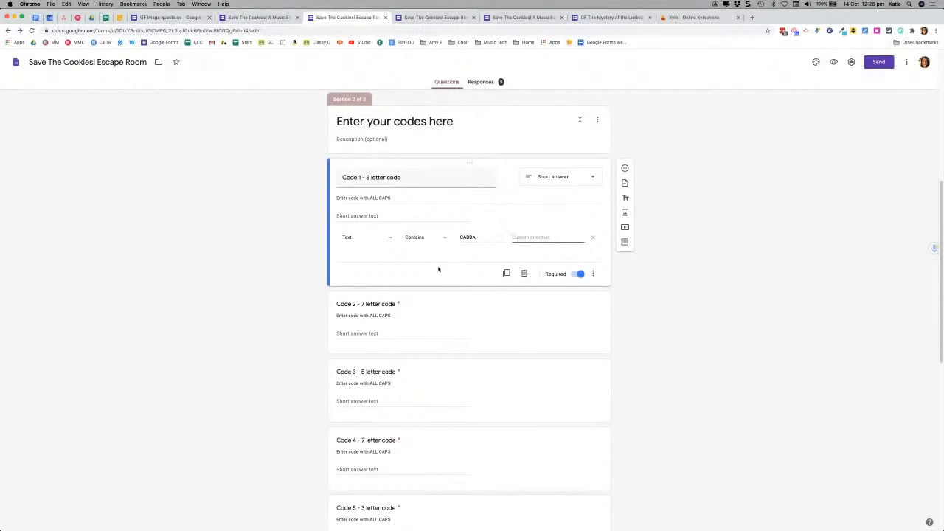
{"action": "type", "text": "Try again"}
{"action": "type", "text": "gain!"}
{"action": "left_click", "coordinate": [287, 244]}
{"action": "scroll", "coordinate": [280, 280], "scroll_direction": "down", "scroll_amount": 4}
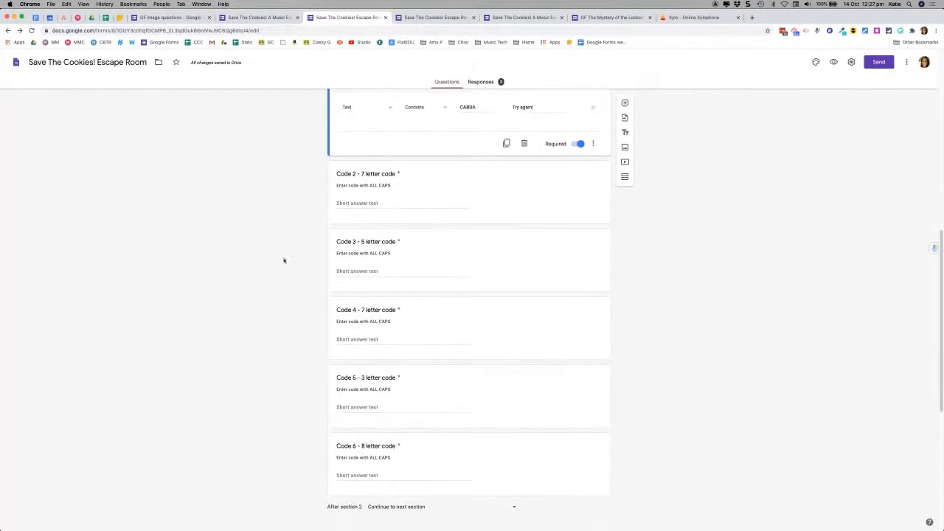
{"action": "scroll", "coordinate": [257, 227], "scroll_direction": "up", "scroll_amount": 4}
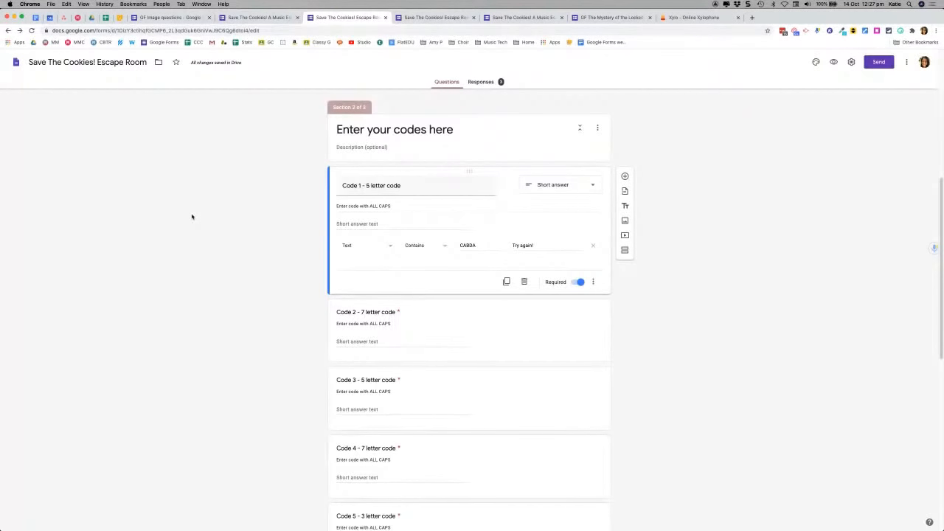
{"action": "left_click", "coordinate": [384, 19]}
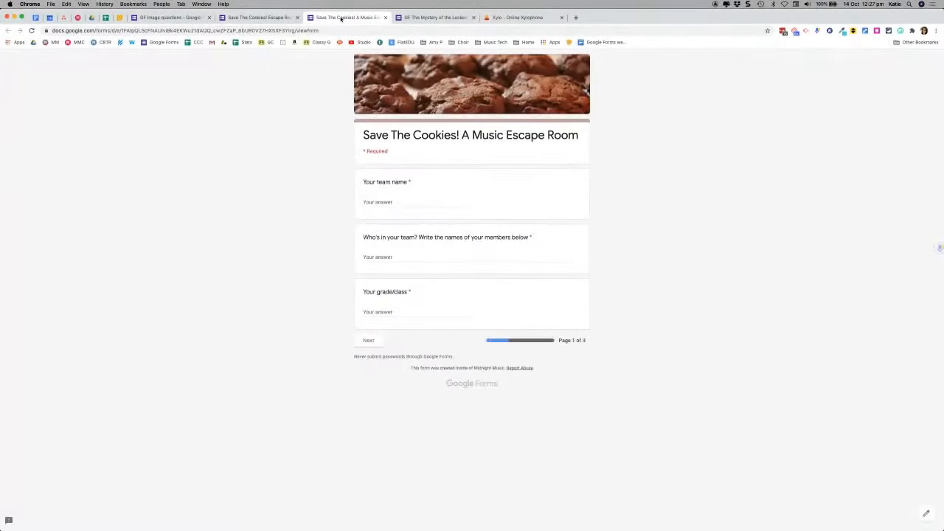
Step: Close the live form, review the Locked Road Cases editor, and preview it as a respondent
{"action": "left_click", "coordinate": [385, 17]}
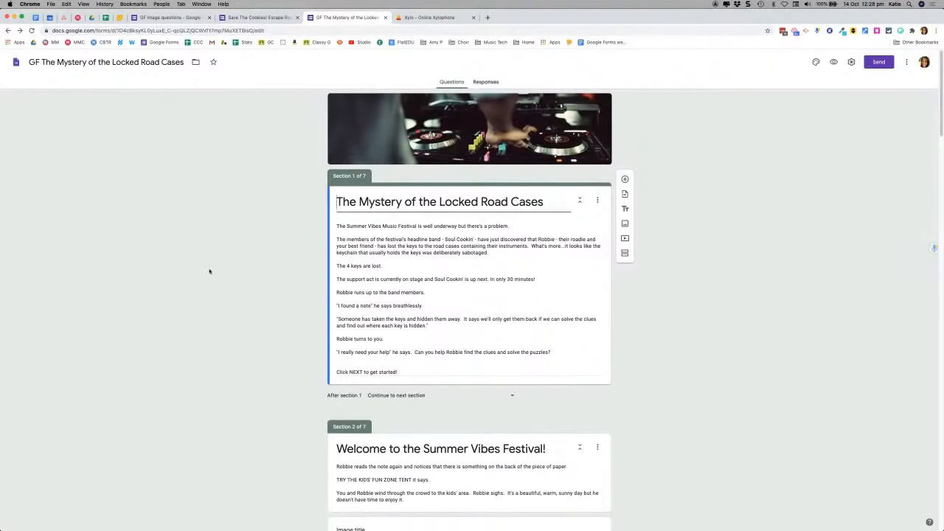
{"action": "scroll", "coordinate": [209, 271], "scroll_direction": "down", "scroll_amount": 1}
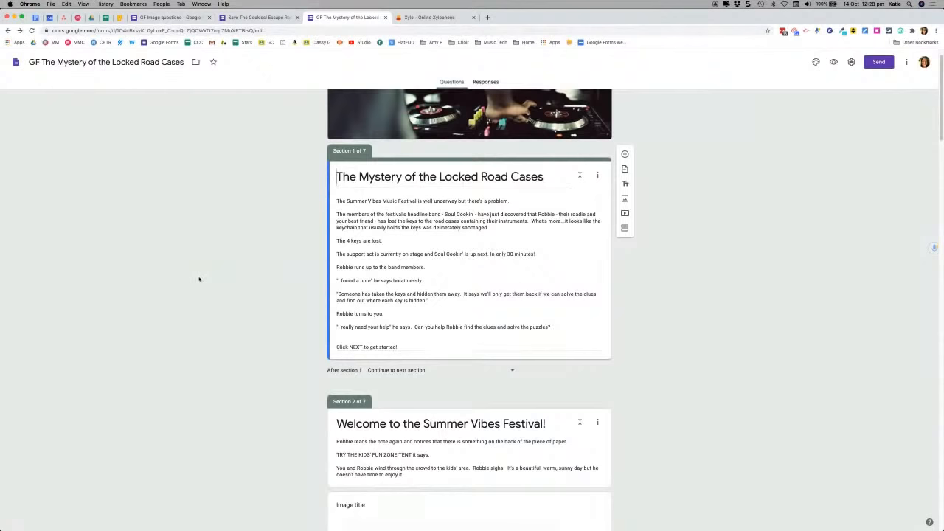
{"action": "scroll", "coordinate": [198, 279], "scroll_direction": "up", "scroll_amount": 1}
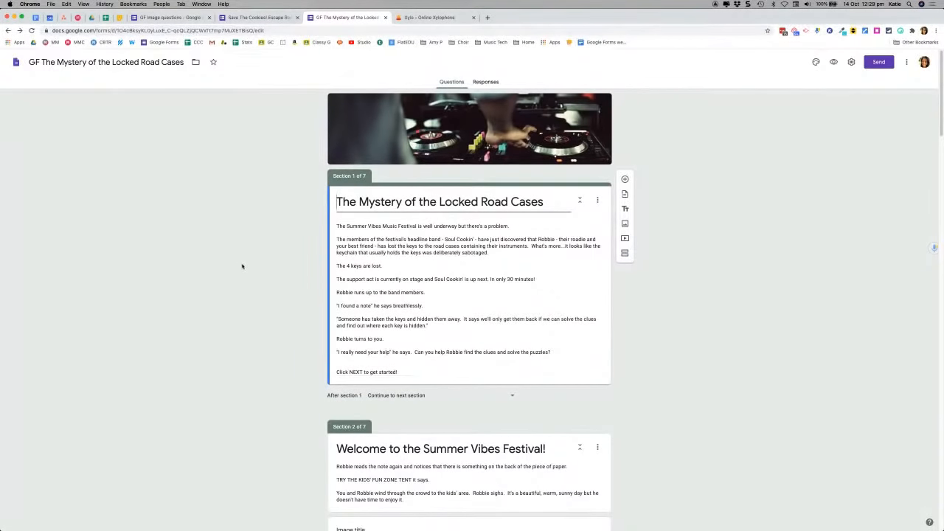
{"action": "scroll", "coordinate": [242, 266], "scroll_direction": "down", "scroll_amount": 1}
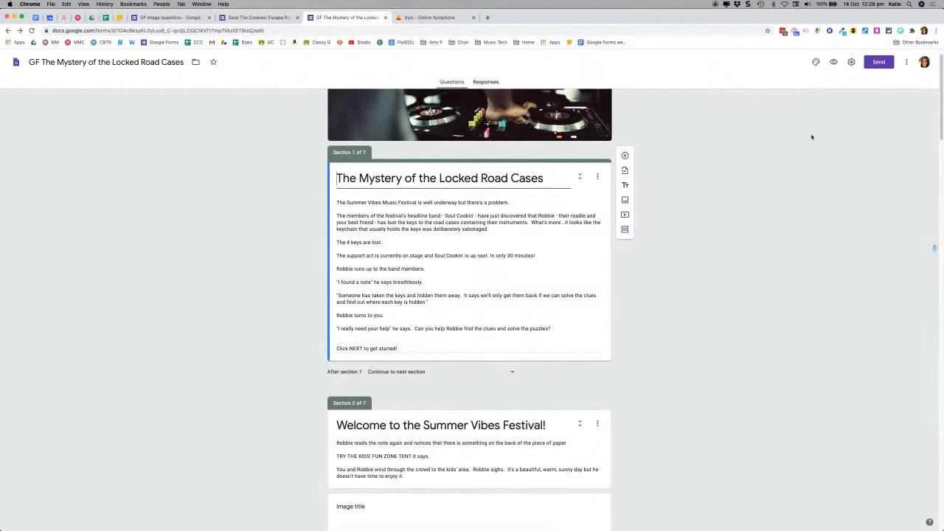
{"action": "left_click", "coordinate": [834, 63]}
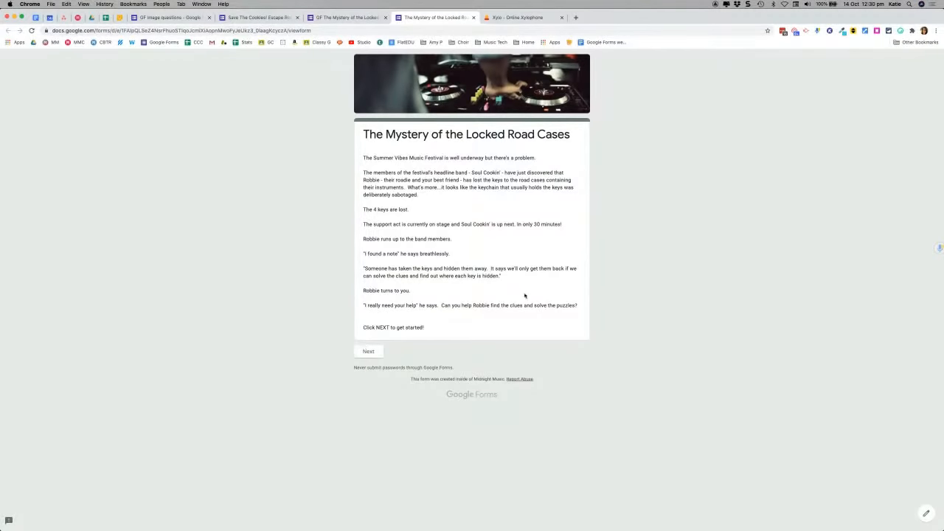
Step: Advance through the festival welcome section to the 'Inside the tent' xylophone question
{"action": "left_click", "coordinate": [370, 352]}
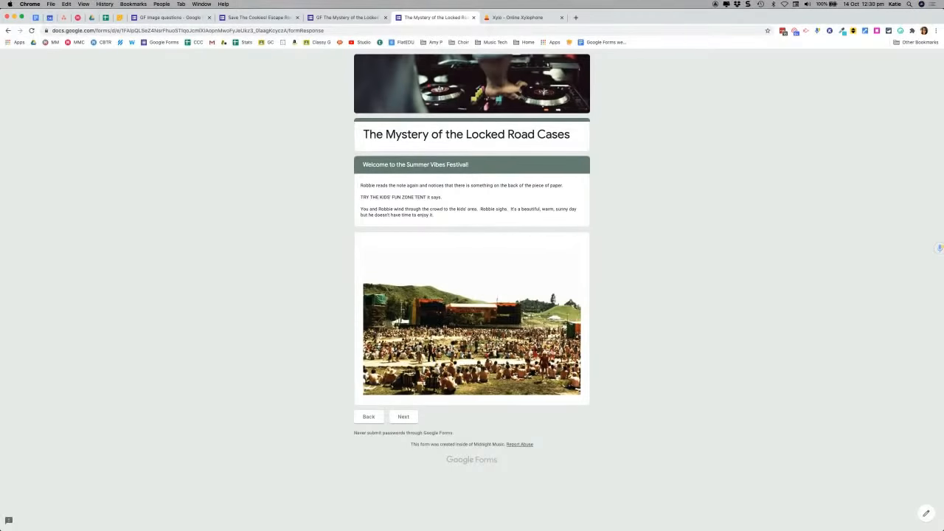
{"action": "left_click", "coordinate": [404, 418]}
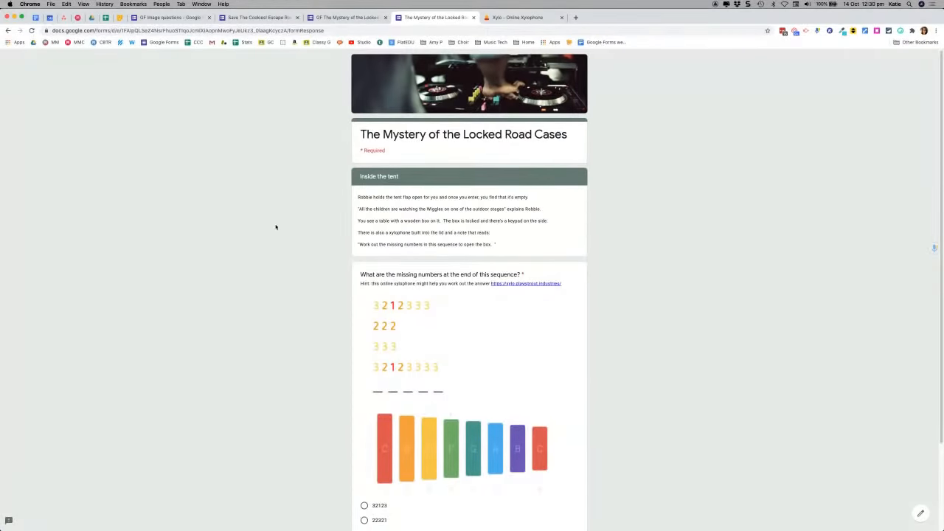
{"action": "scroll", "coordinate": [275, 227], "scroll_direction": "down", "scroll_amount": 3}
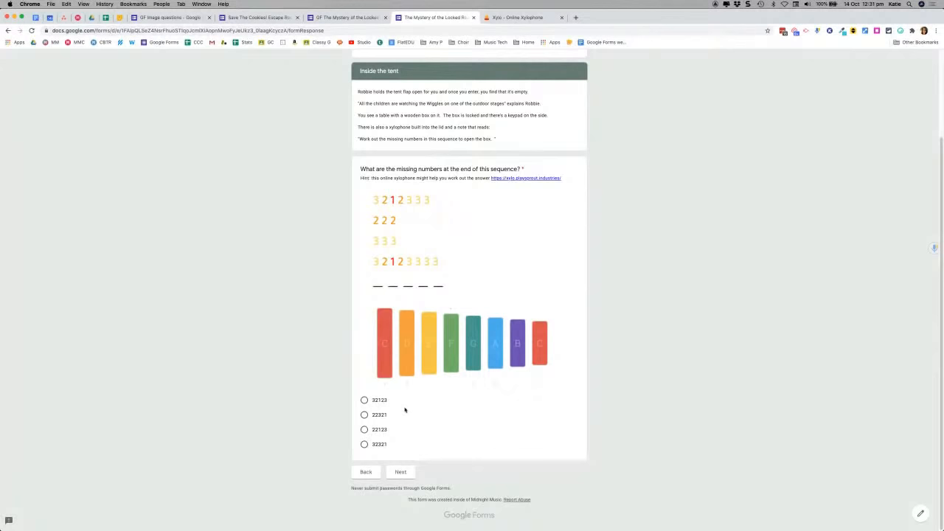
Step: Answer 32123 in the preview, reach the 'box remains locked' page, then go back
{"action": "left_click", "coordinate": [364, 401]}
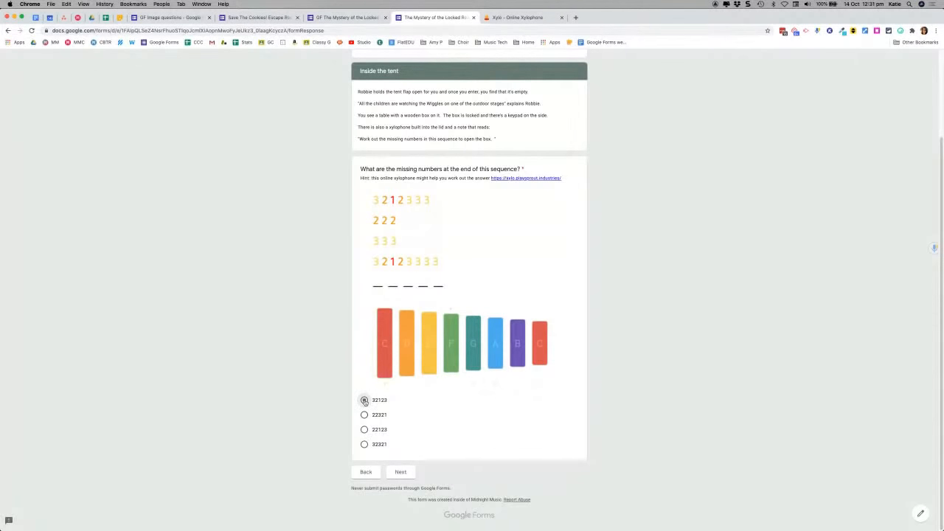
{"action": "left_click", "coordinate": [403, 472]}
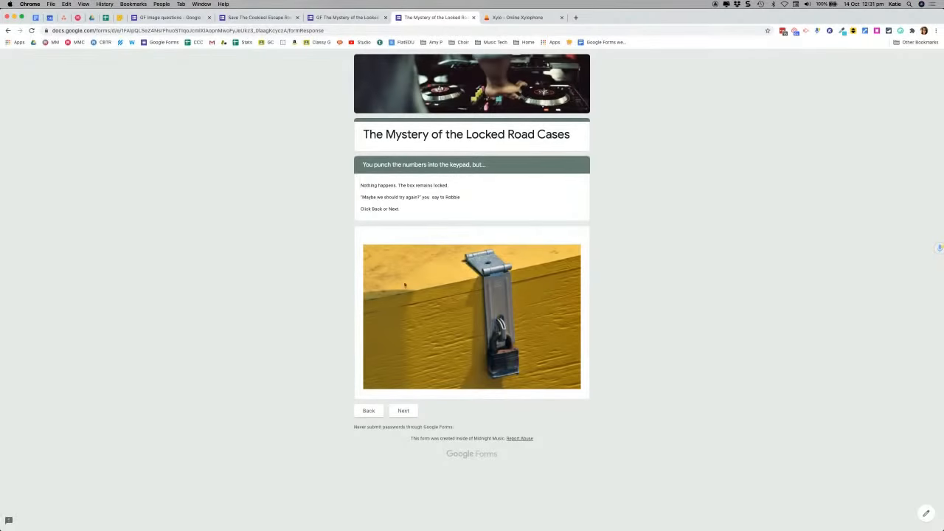
{"action": "left_click", "coordinate": [403, 411]}
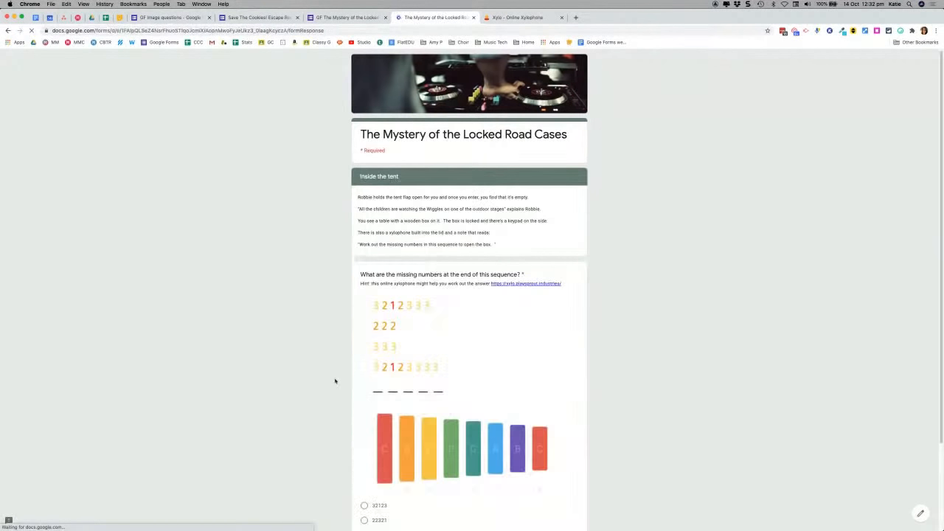
Step: Retry the preview with answer 22321, then return to the form editor tab
{"action": "scroll", "coordinate": [335, 380], "scroll_direction": "down", "scroll_amount": 2}
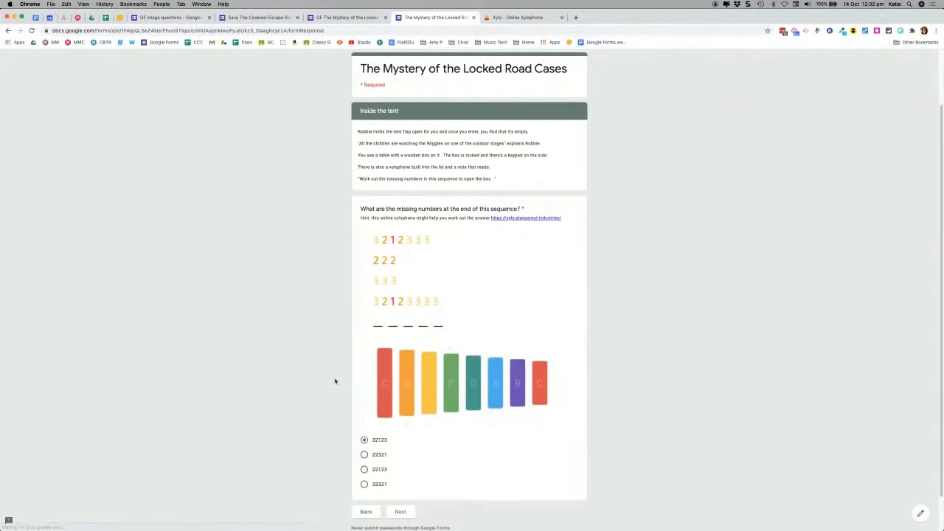
{"action": "left_click", "coordinate": [364, 454]}
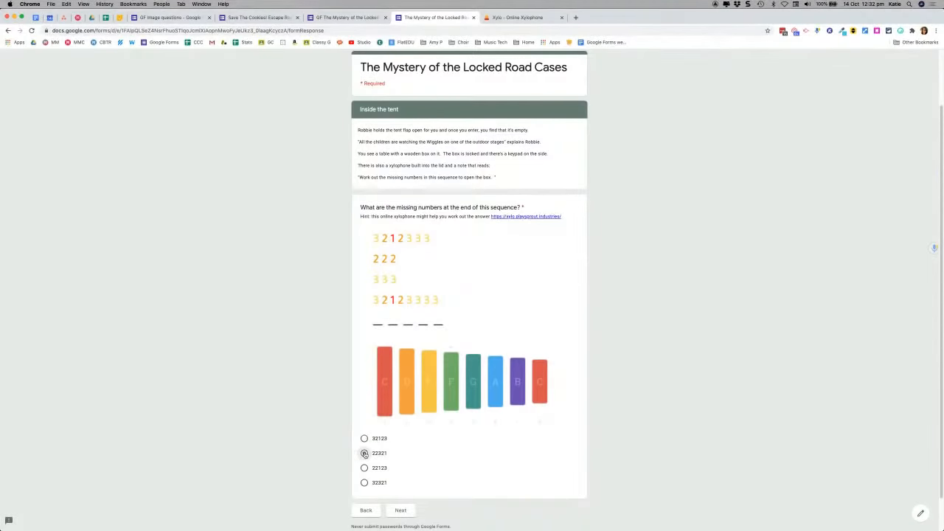
{"action": "left_click", "coordinate": [400, 510]}
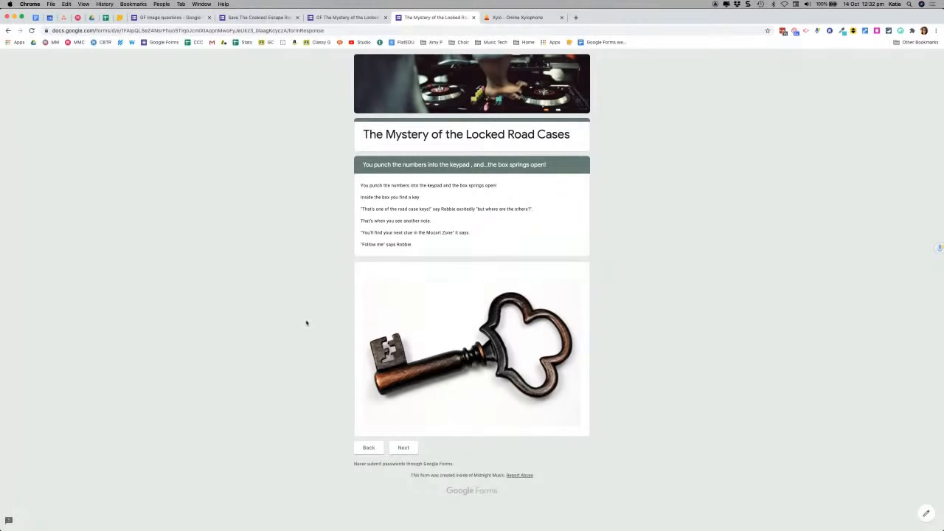
{"action": "left_click", "coordinate": [332, 19]}
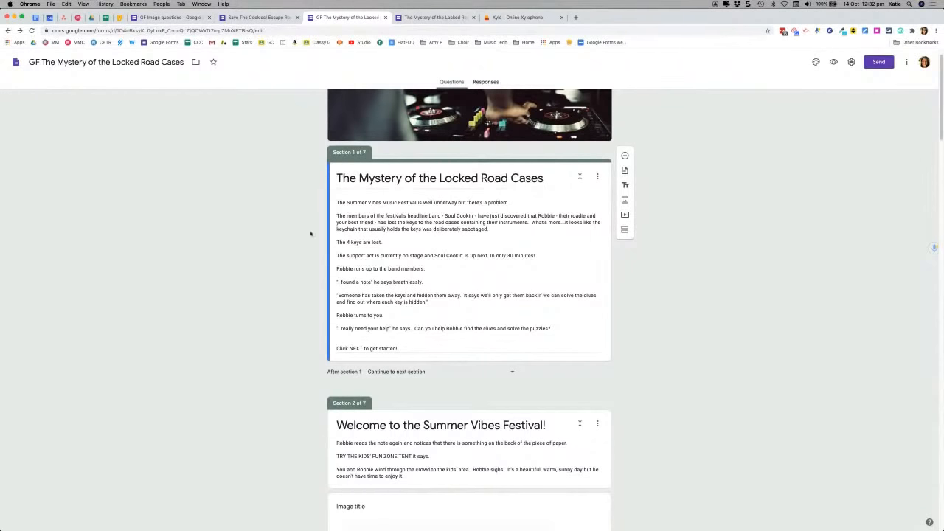
Step: Delete section 7's empty question and add a new Section 8 after it
{"action": "scroll", "coordinate": [318, 305], "scroll_direction": "down", "scroll_amount": 3}
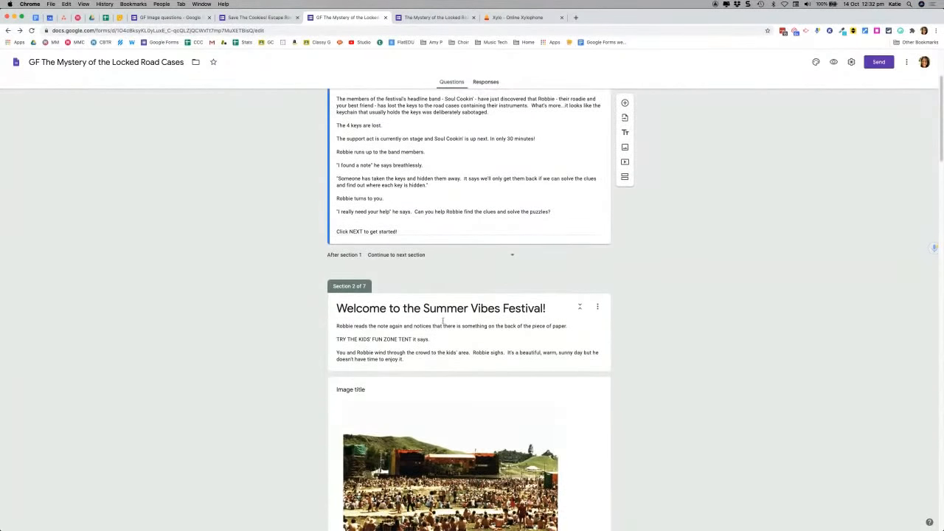
{"action": "scroll", "coordinate": [290, 347], "scroll_direction": "down", "scroll_amount": 3}
{"action": "scroll", "coordinate": [292, 349], "scroll_direction": "down", "scroll_amount": 5}
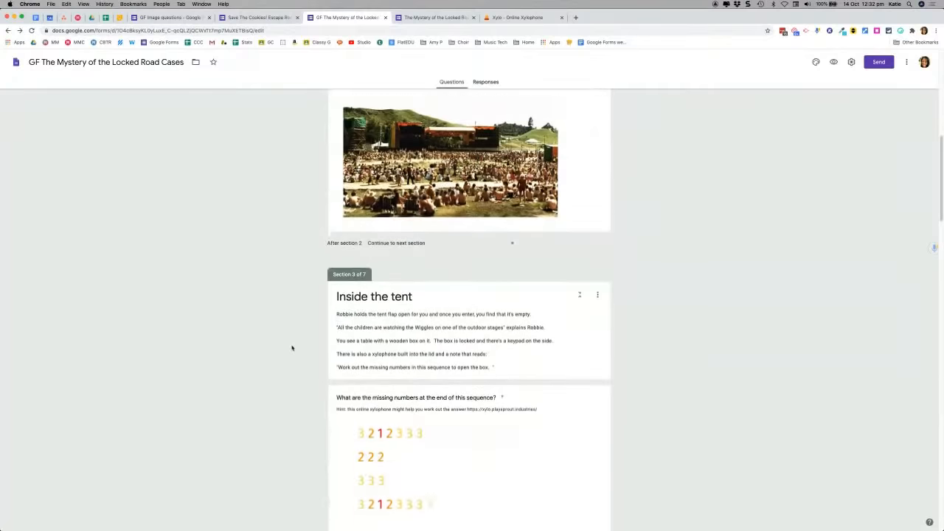
{"action": "scroll", "coordinate": [275, 306], "scroll_direction": "down", "scroll_amount": 5}
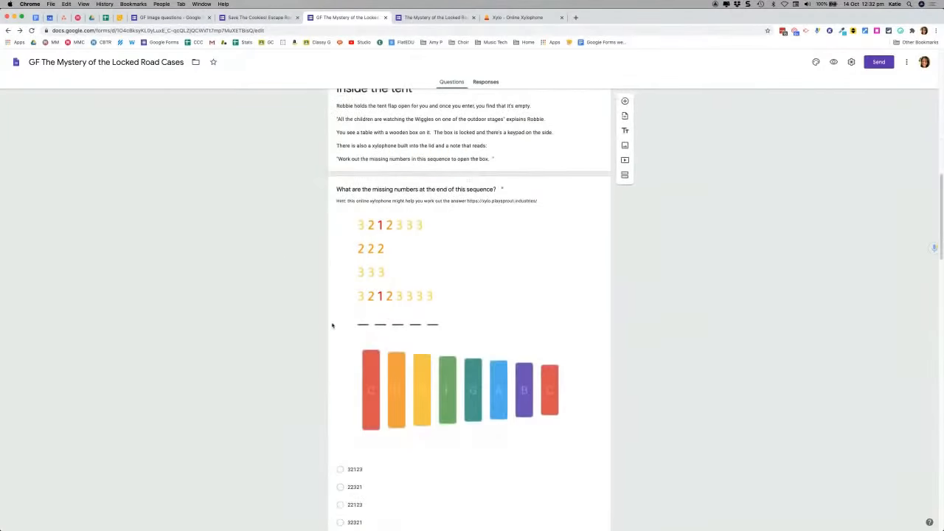
{"action": "scroll", "coordinate": [452, 291], "scroll_direction": "down", "scroll_amount": 15}
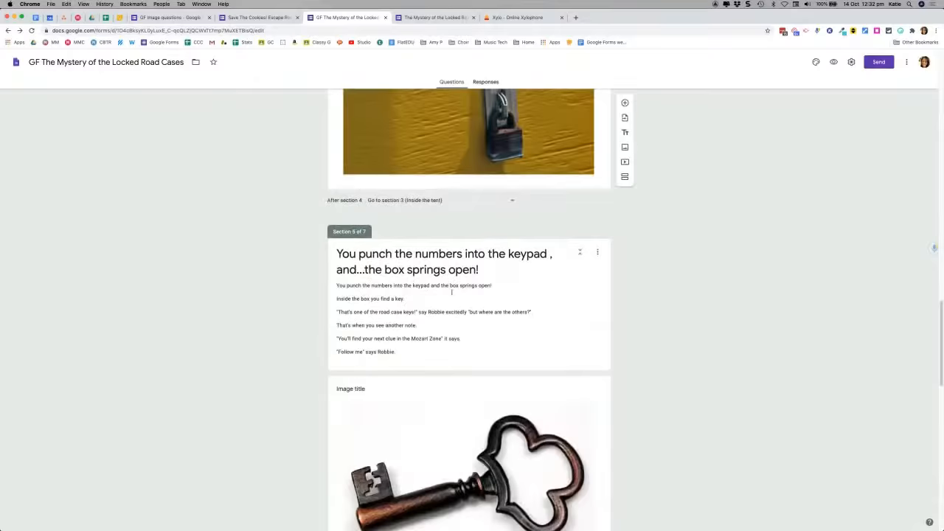
{"action": "scroll", "coordinate": [451, 291], "scroll_direction": "up", "scroll_amount": 1}
{"action": "scroll", "coordinate": [292, 285], "scroll_direction": "up", "scroll_amount": 8}
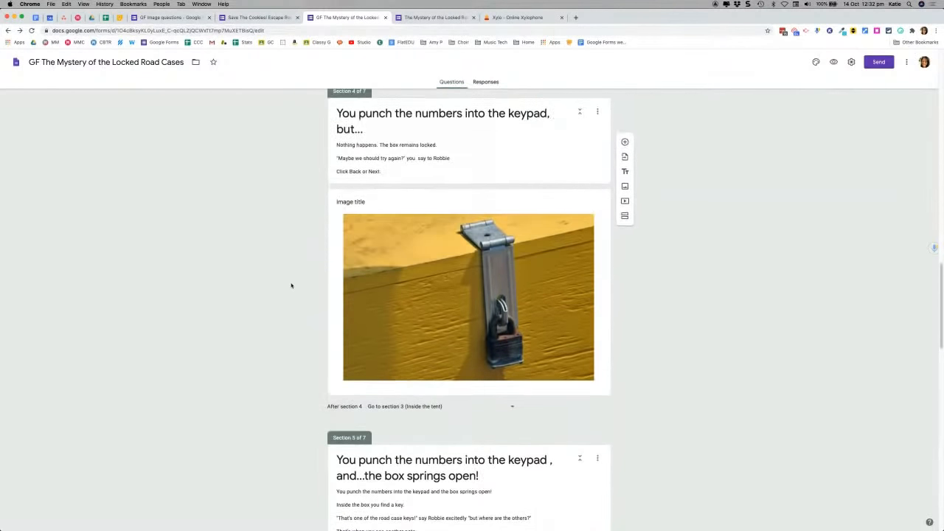
{"action": "scroll", "coordinate": [276, 276], "scroll_direction": "up", "scroll_amount": 3}
{"action": "scroll", "coordinate": [277, 276], "scroll_direction": "up", "scroll_amount": 3}
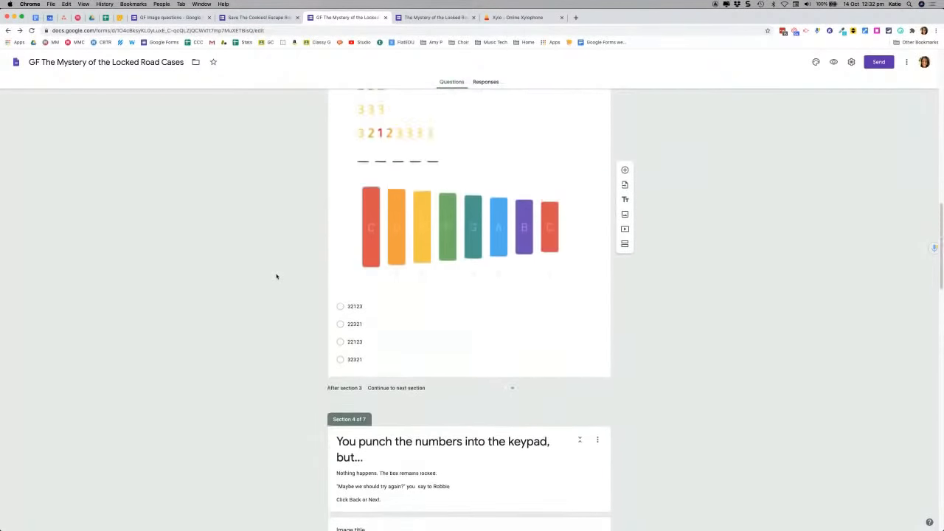
{"action": "scroll", "coordinate": [276, 276], "scroll_direction": "down", "scroll_amount": 10}
{"action": "scroll", "coordinate": [277, 276], "scroll_direction": "down", "scroll_amount": 10}
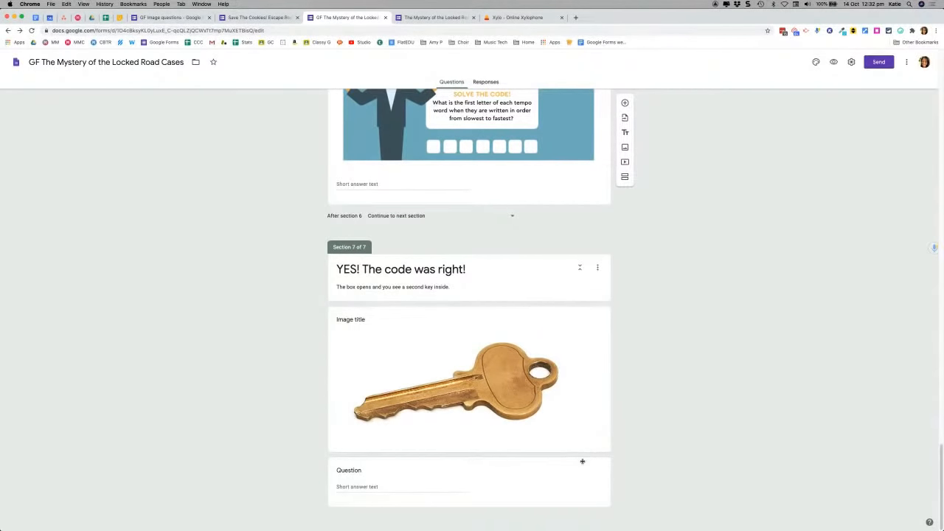
{"action": "left_click", "coordinate": [604, 471]}
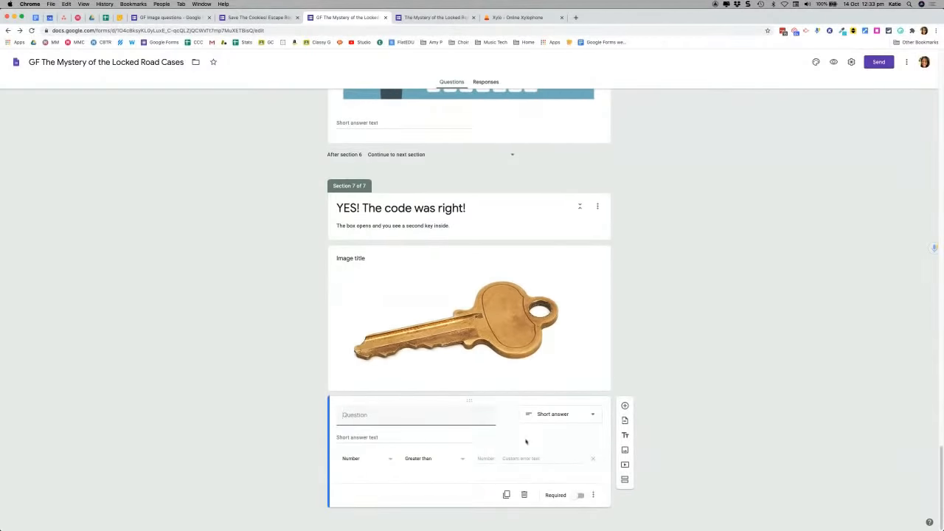
{"action": "left_click", "coordinate": [524, 495]}
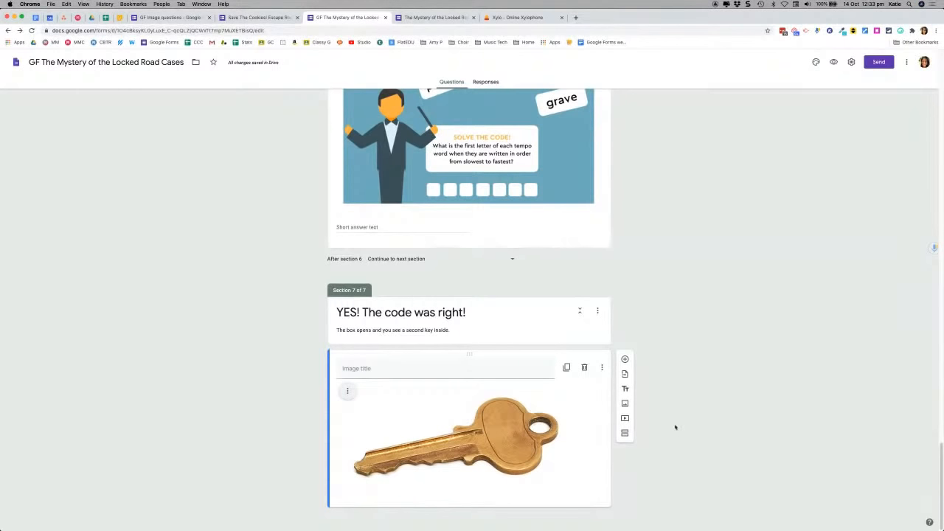
{"action": "left_click", "coordinate": [624, 434]}
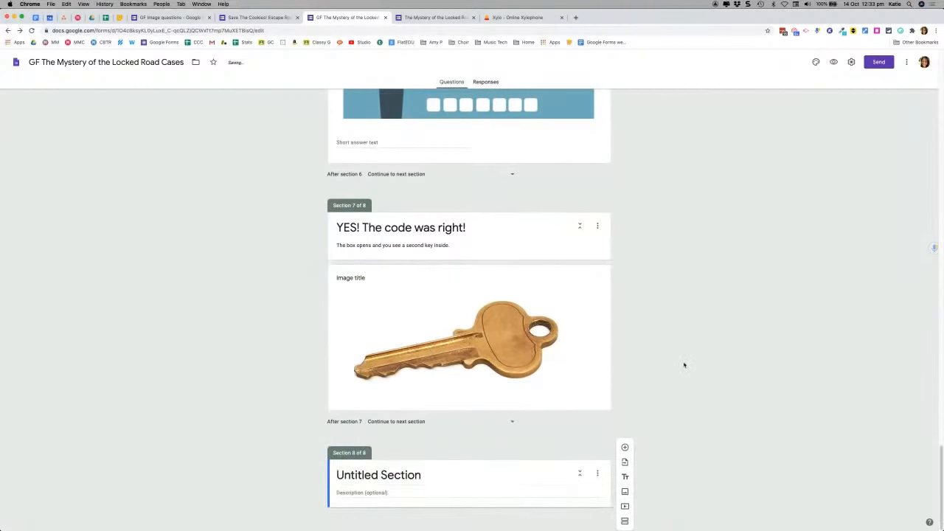
{"action": "left_click", "coordinate": [373, 476]}
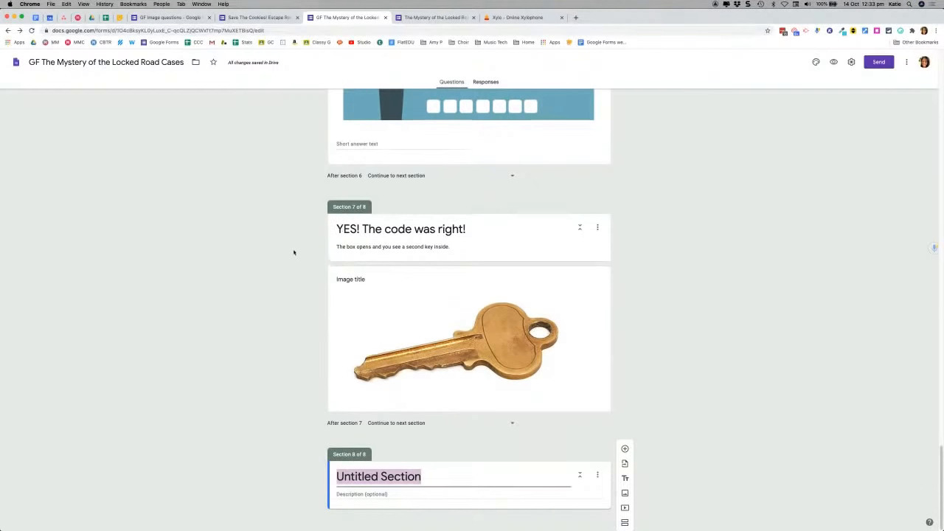
Step: Title the new Section 8 'You head out of the room'
{"action": "scroll", "coordinate": [292, 251], "scroll_direction": "up", "scroll_amount": 5}
{"action": "scroll", "coordinate": [298, 245], "scroll_direction": "up", "scroll_amount": 10}
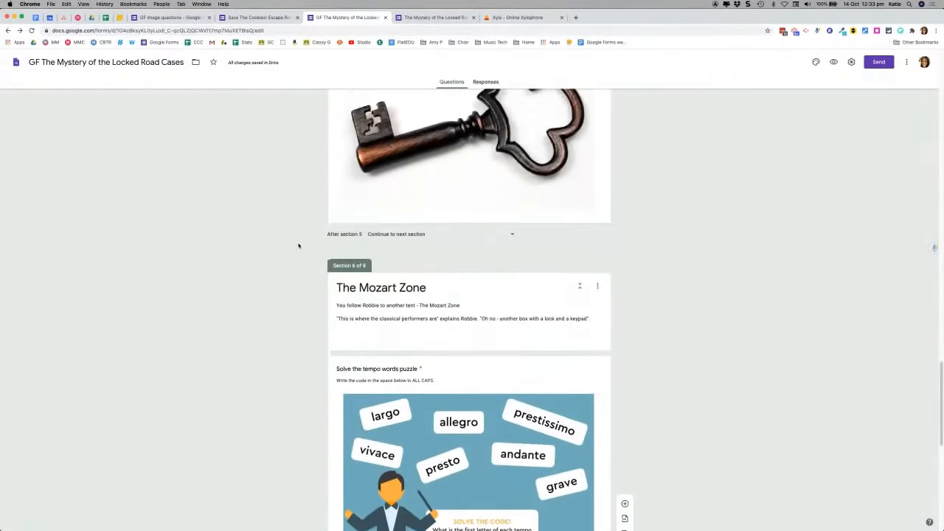
{"action": "scroll", "coordinate": [309, 265], "scroll_direction": "up", "scroll_amount": 3}
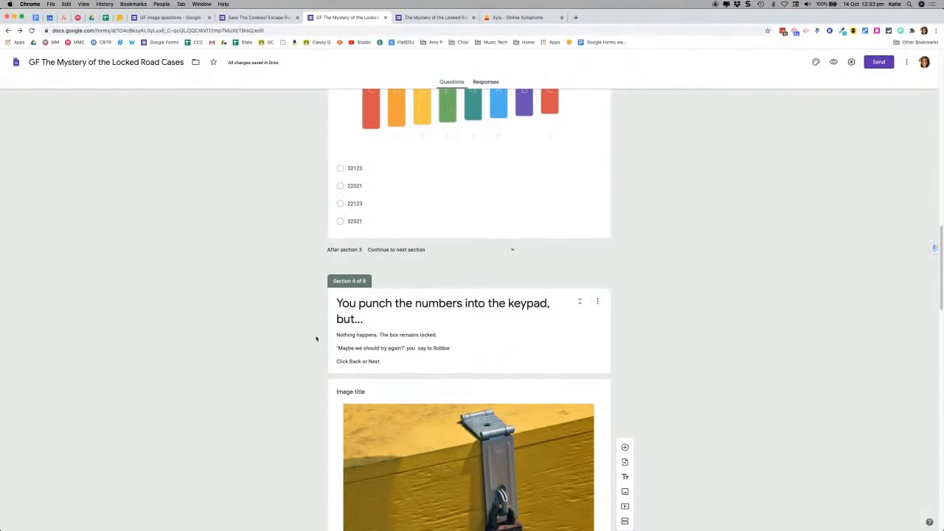
{"action": "scroll", "coordinate": [386, 393], "scroll_direction": "down", "scroll_amount": 10}
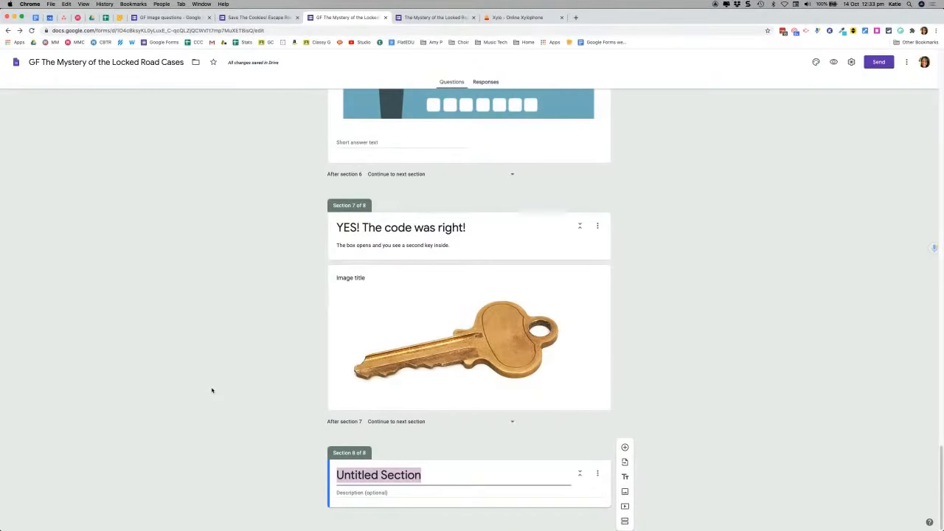
{"action": "type", "text": "You head ut of the"}
{"action": "key", "text": "BackSpace"}
{"action": "key", "text": "BackSpace"}
{"action": "key", "text": "BackSpace"}
{"action": "key", "text": "BackSpace"}
{"action": "key", "text": "BackSpace"}
{"action": "key", "text": "BackSpace"}
{"action": "key", "text": "BackSpace"}
{"action": "key", "text": "BackSpace"}
{"action": "key", "text": "BackSpace"}
{"action": "type", "text": "out of the room"}
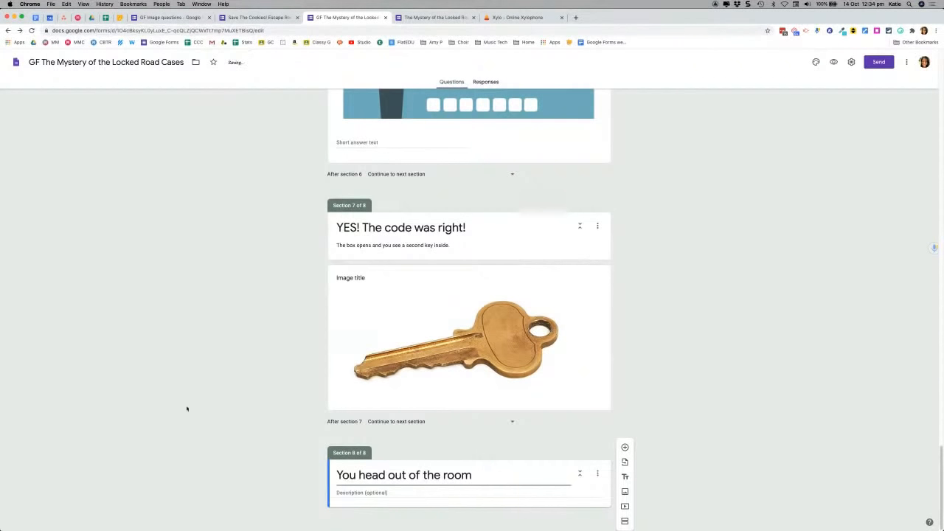
{"action": "left_click", "coordinate": [352, 492]}
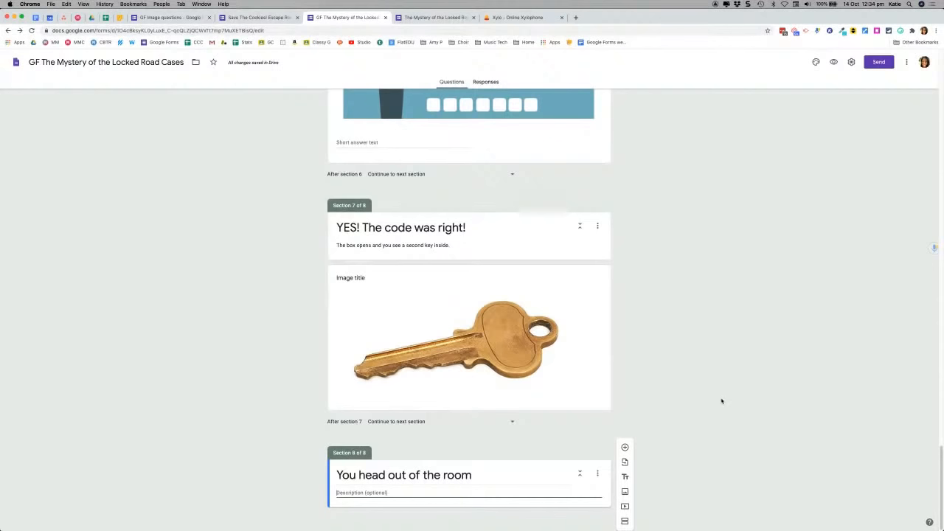
Step: Add a blank multiple-choice question under the 'You head out of the room' section
{"action": "left_click", "coordinate": [624, 447]}
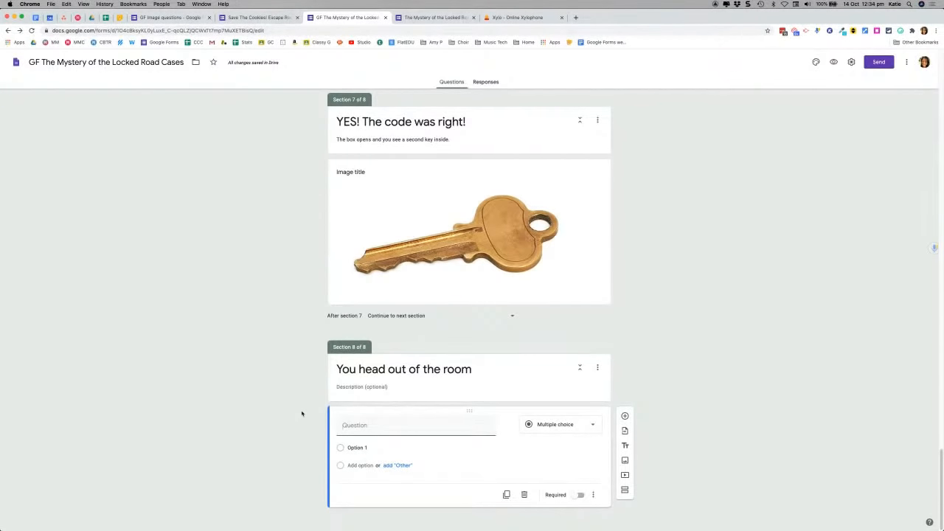
{"action": "scroll", "coordinate": [301, 414], "scroll_direction": "up", "scroll_amount": 1}
{"action": "scroll", "coordinate": [301, 414], "scroll_direction": "up", "scroll_amount": 15}
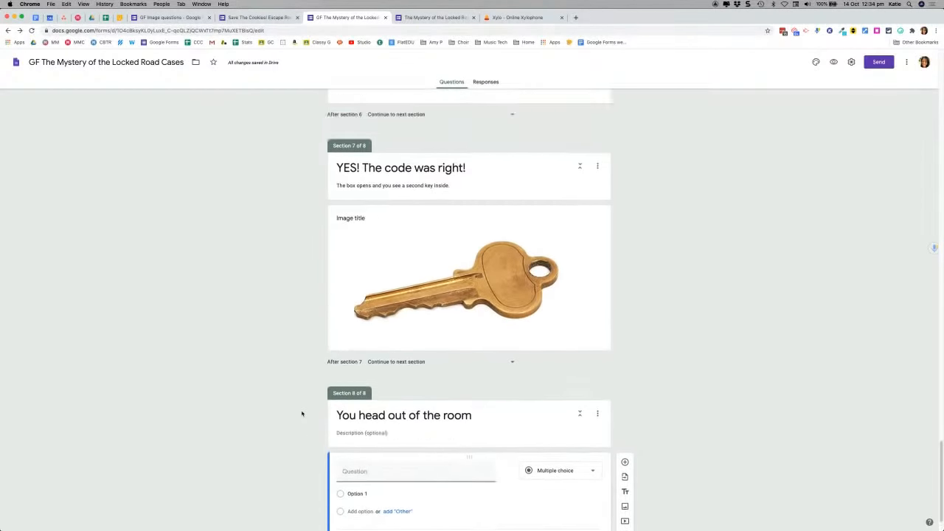
{"action": "scroll", "coordinate": [302, 414], "scroll_direction": "up", "scroll_amount": 10}
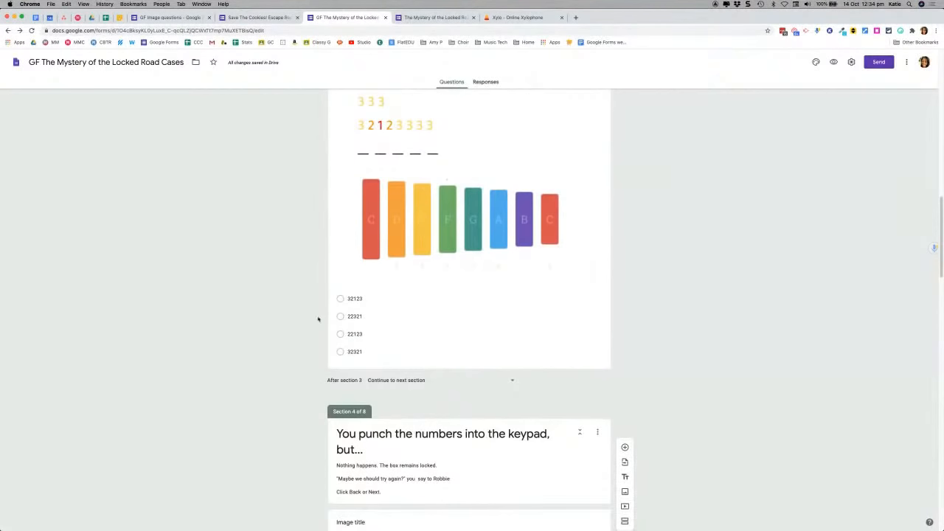
{"action": "left_click", "coordinate": [427, 18]}
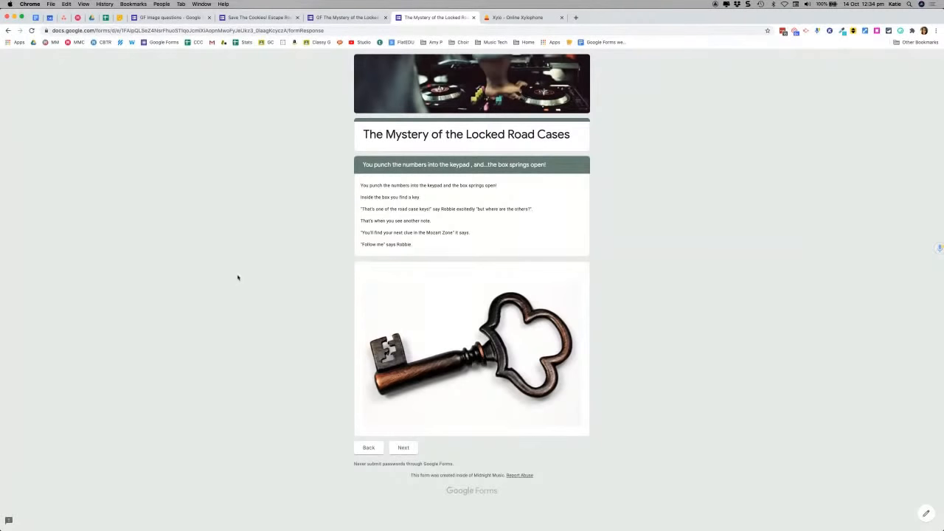
{"action": "left_click", "coordinate": [345, 17]}
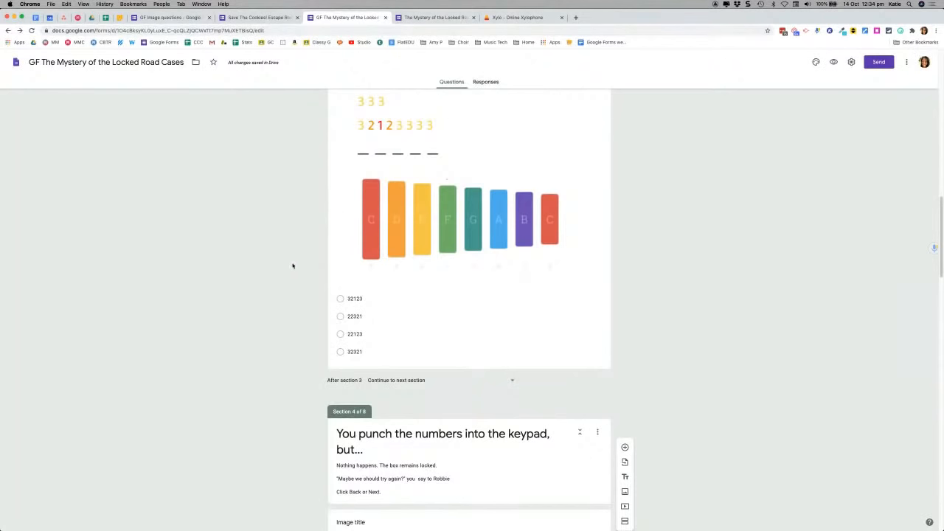
{"action": "scroll", "coordinate": [292, 266], "scroll_direction": "up", "scroll_amount": 3}
{"action": "scroll", "coordinate": [292, 266], "scroll_direction": "up", "scroll_amount": 1}
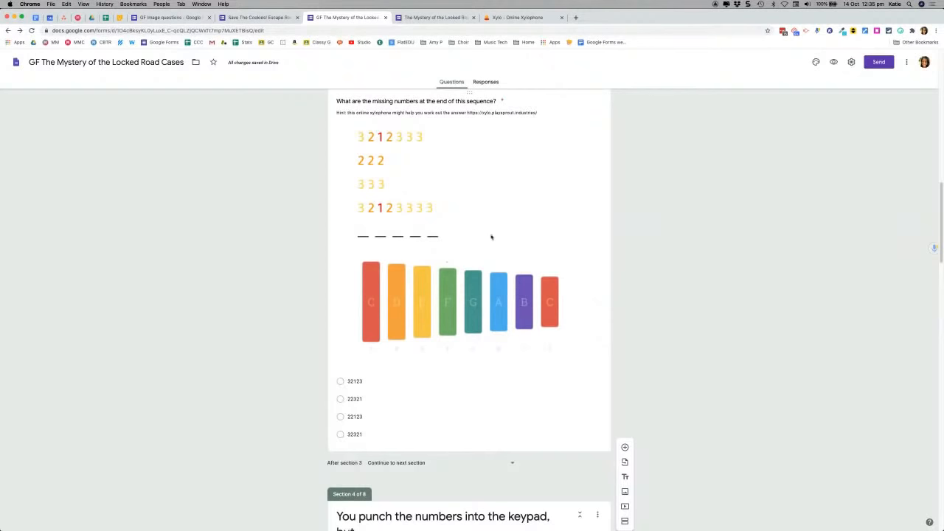
Step: Verify the xylophone question sends 22321 to section 5 and 32123, 22123, 32321 to section 4
{"action": "left_click", "coordinate": [578, 195]}
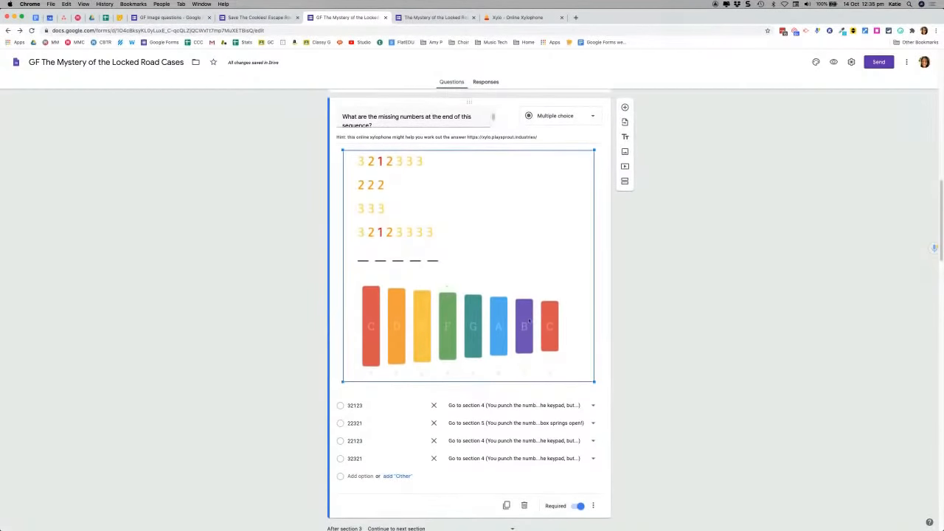
{"action": "scroll", "coordinate": [633, 304], "scroll_direction": "down", "scroll_amount": 1}
{"action": "scroll", "coordinate": [629, 304], "scroll_direction": "up", "scroll_amount": 1}
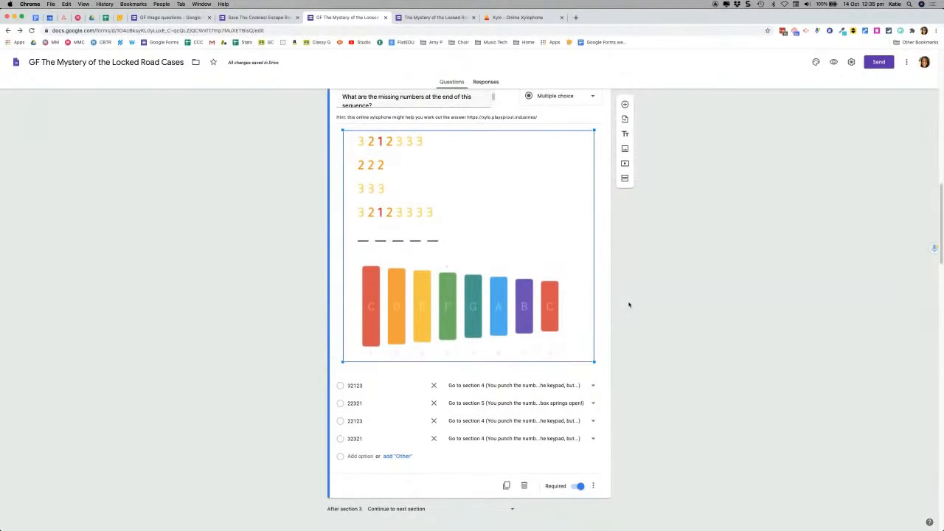
{"action": "scroll", "coordinate": [629, 305], "scroll_direction": "up", "scroll_amount": 3}
{"action": "scroll", "coordinate": [629, 305], "scroll_direction": "down", "scroll_amount": 1}
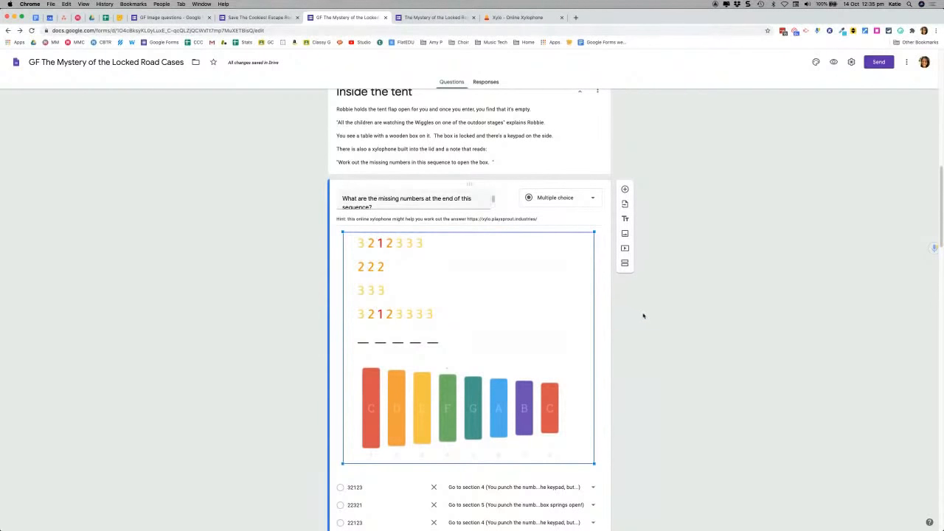
{"action": "scroll", "coordinate": [642, 316], "scroll_direction": "down", "scroll_amount": 1}
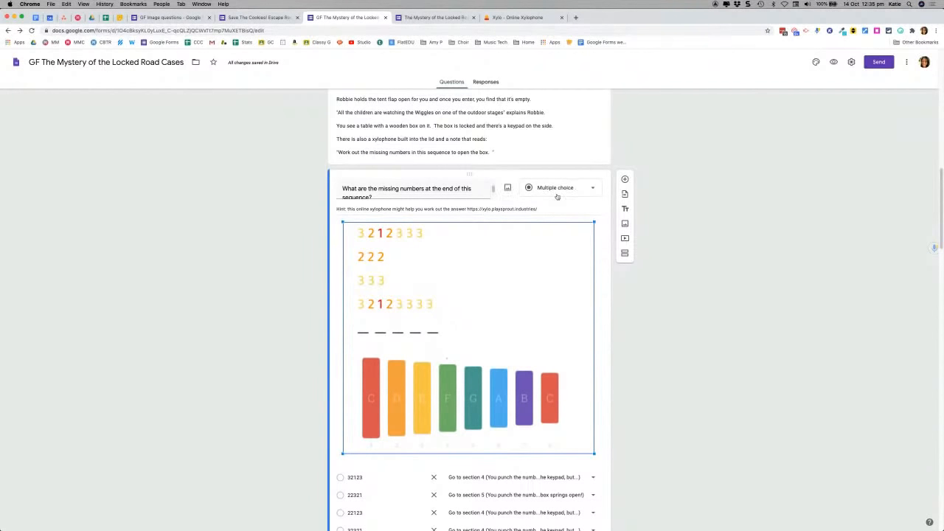
{"action": "scroll", "coordinate": [660, 312], "scroll_direction": "down", "scroll_amount": 4}
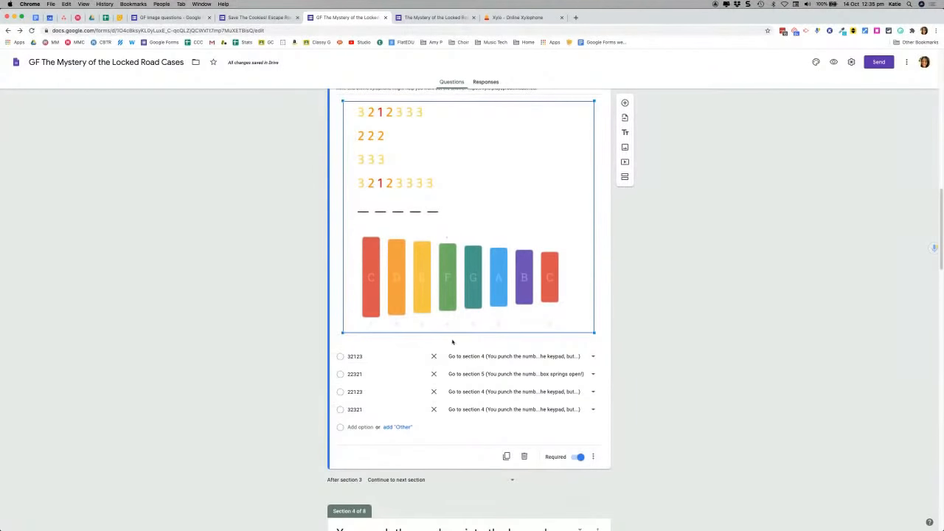
{"action": "scroll", "coordinate": [646, 396], "scroll_direction": "down", "scroll_amount": 1}
{"action": "scroll", "coordinate": [646, 396], "scroll_direction": "down", "scroll_amount": 3}
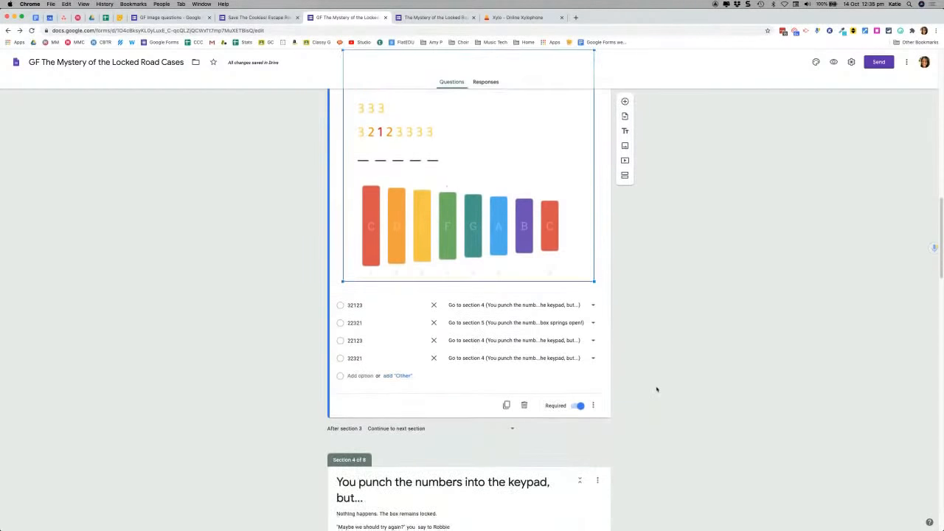
{"action": "scroll", "coordinate": [666, 331], "scroll_direction": "up", "scroll_amount": 1}
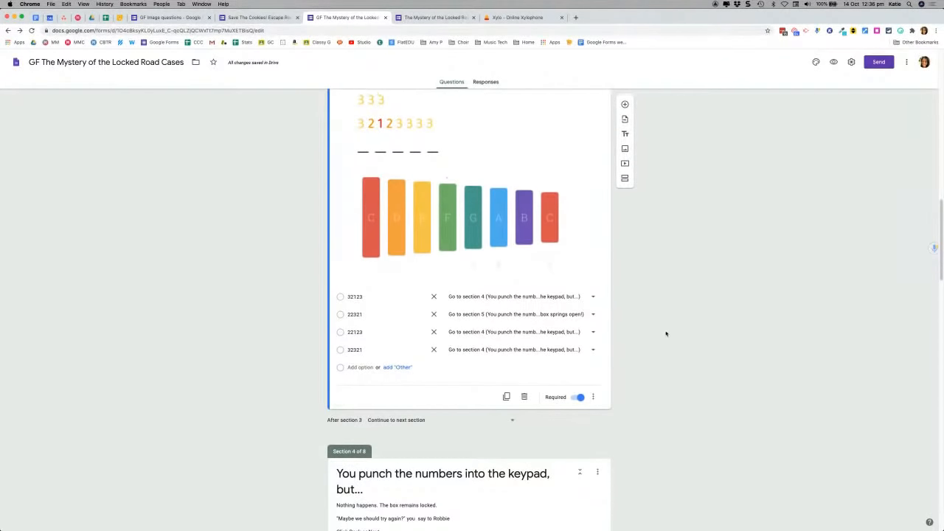
Step: Add placeholder question 'asdasd' with Options 1–3 and enable Go to section based on answer
{"action": "left_click", "coordinate": [625, 102]}
{"action": "left_click", "coordinate": [371, 381]}
{"action": "type", "text": "asdasd"}
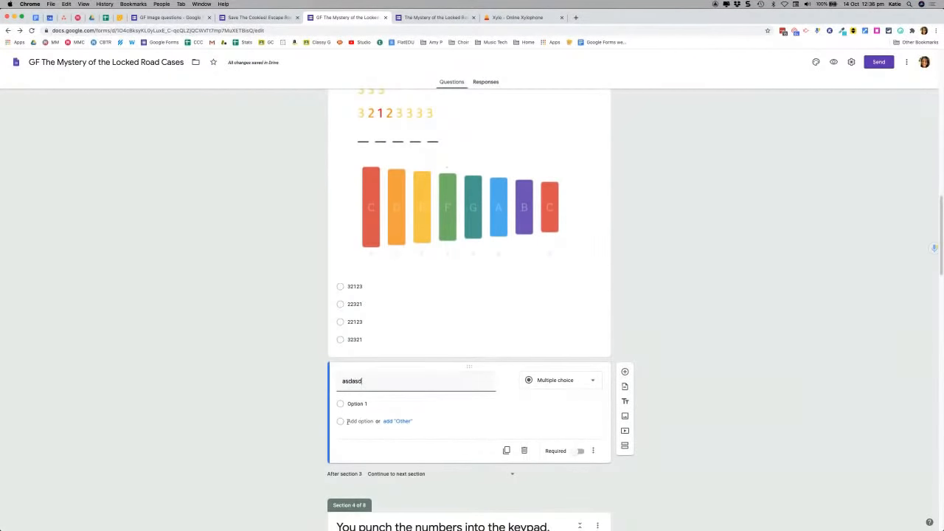
{"action": "left_click", "coordinate": [351, 420]}
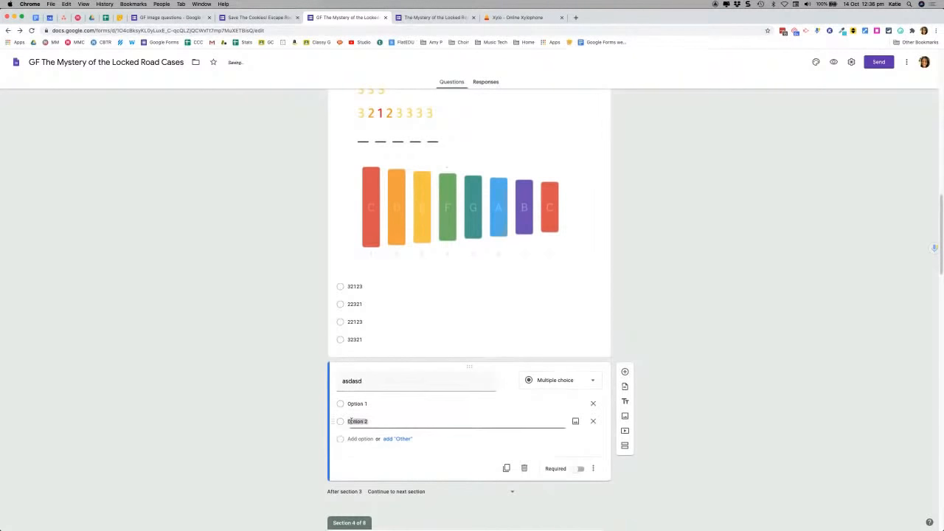
{"action": "left_click", "coordinate": [352, 439]}
{"action": "scroll", "coordinate": [271, 422], "scroll_direction": "down", "scroll_amount": 3}
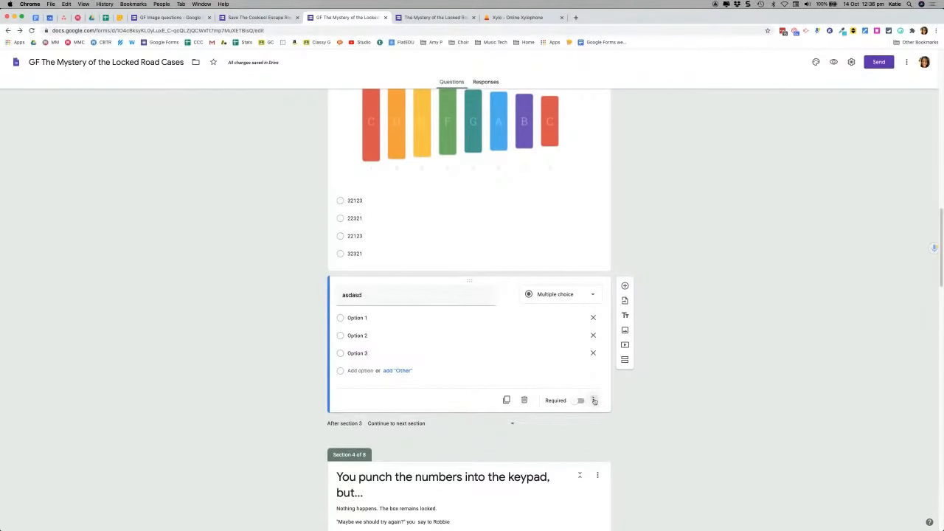
{"action": "left_click", "coordinate": [594, 400]}
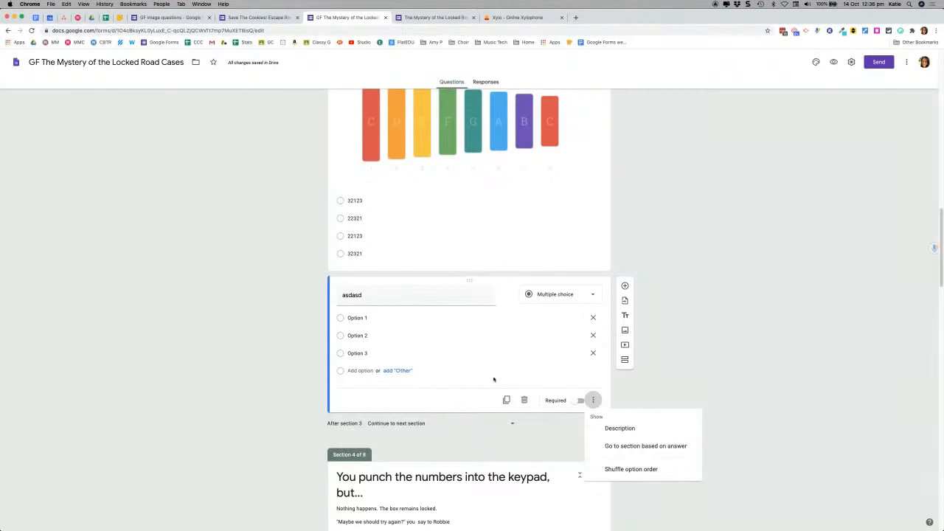
{"action": "left_click", "coordinate": [606, 448]}
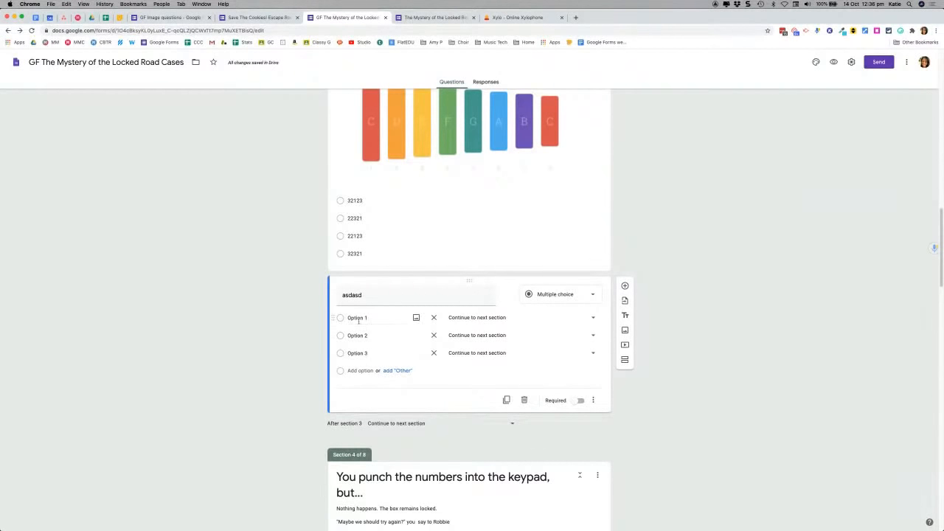
Step: Route Option 1 to section 7 'YES! The code was right!' and Option 2 to section 8
{"action": "left_click", "coordinate": [592, 318]}
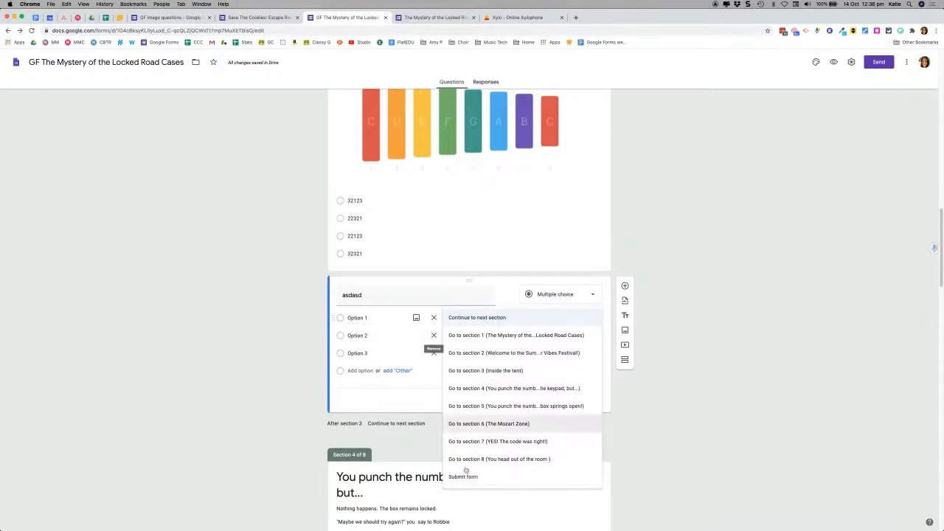
{"action": "left_click", "coordinate": [477, 443]}
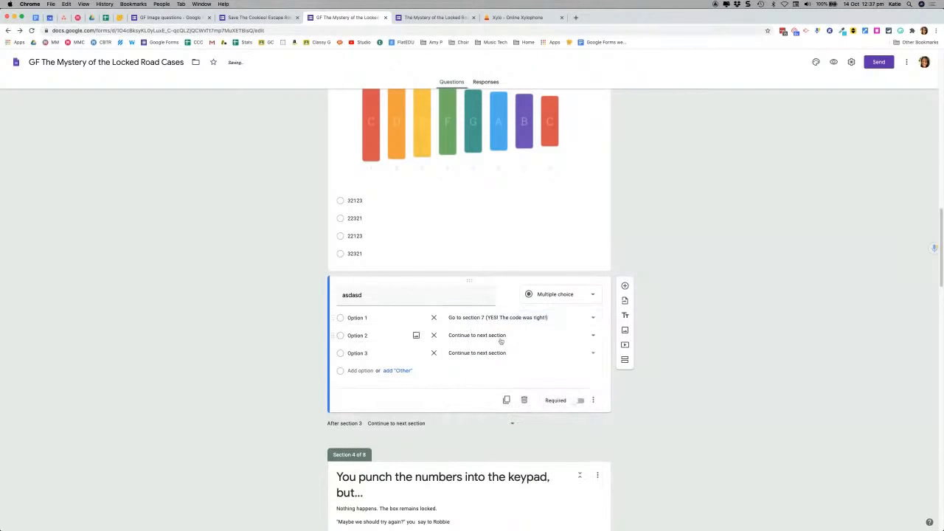
{"action": "left_click", "coordinate": [506, 339]}
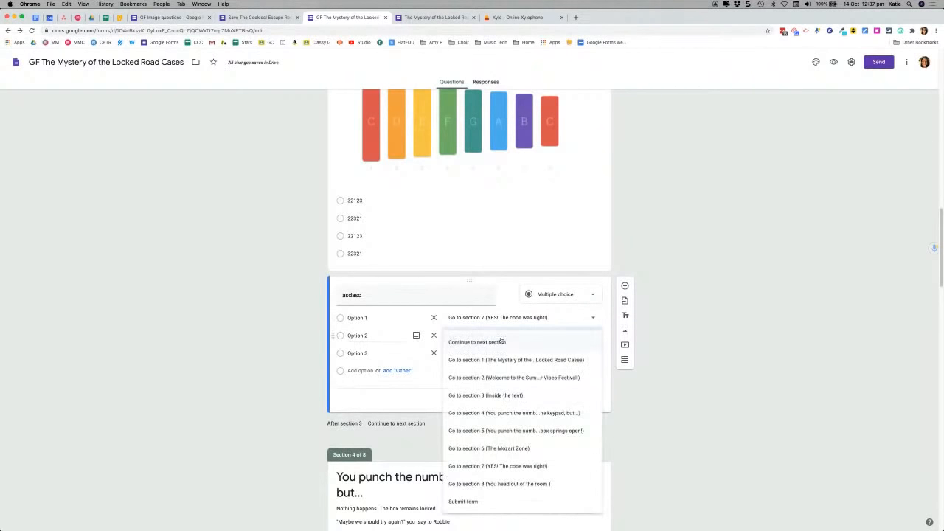
{"action": "left_click", "coordinate": [478, 489]}
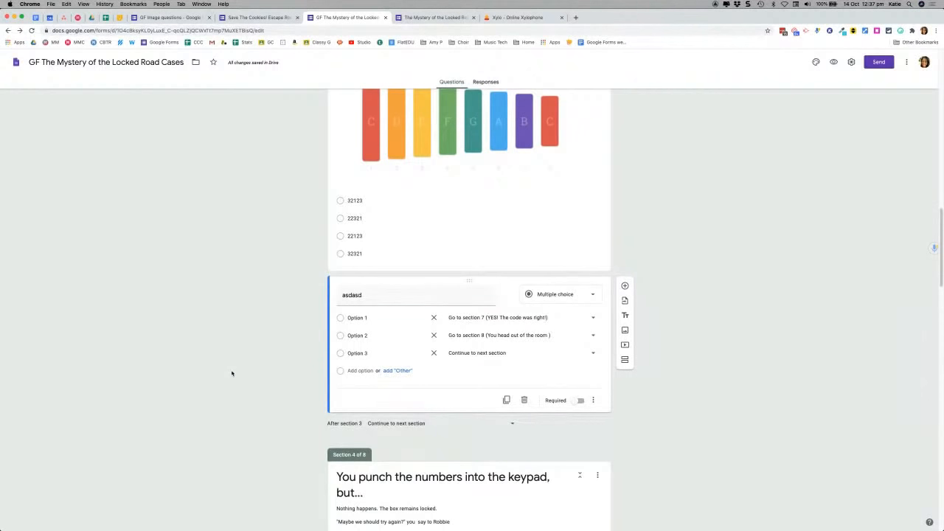
{"action": "scroll", "coordinate": [232, 374], "scroll_direction": "up", "scroll_amount": 5}
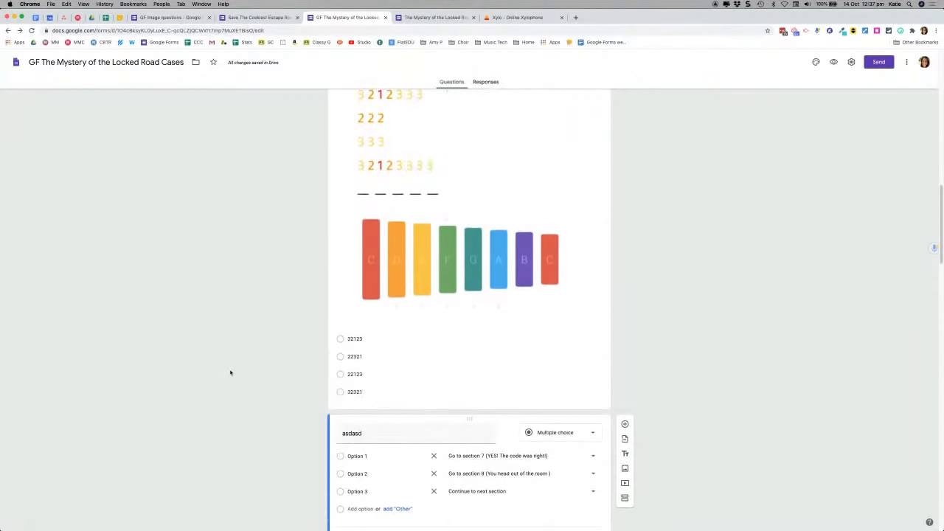
{"action": "scroll", "coordinate": [230, 372], "scroll_direction": "up", "scroll_amount": 2}
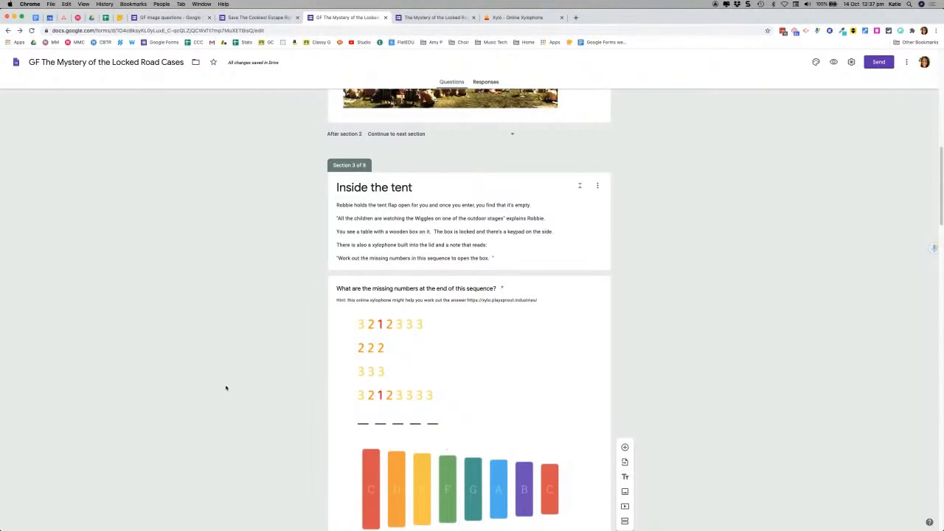
{"action": "scroll", "coordinate": [226, 387], "scroll_direction": "down", "scroll_amount": 2}
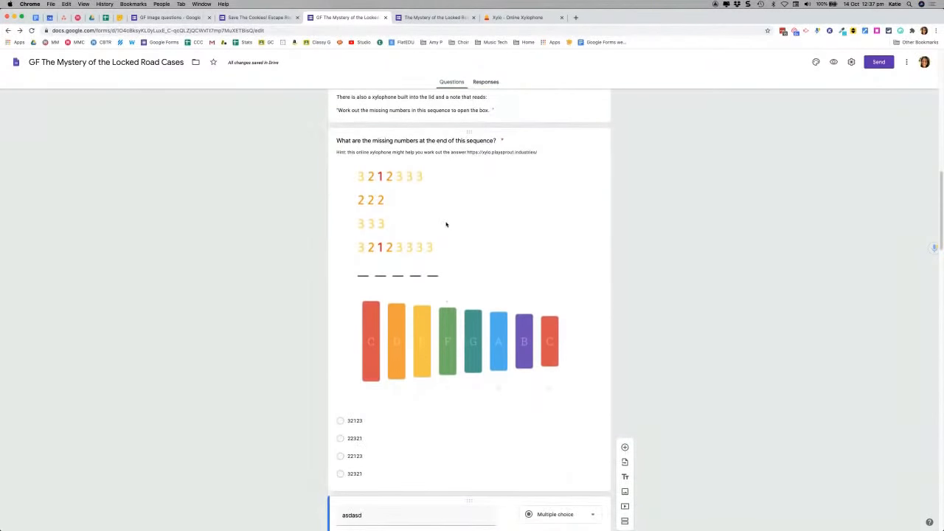
{"action": "scroll", "coordinate": [348, 258], "scroll_direction": "up", "scroll_amount": 3}
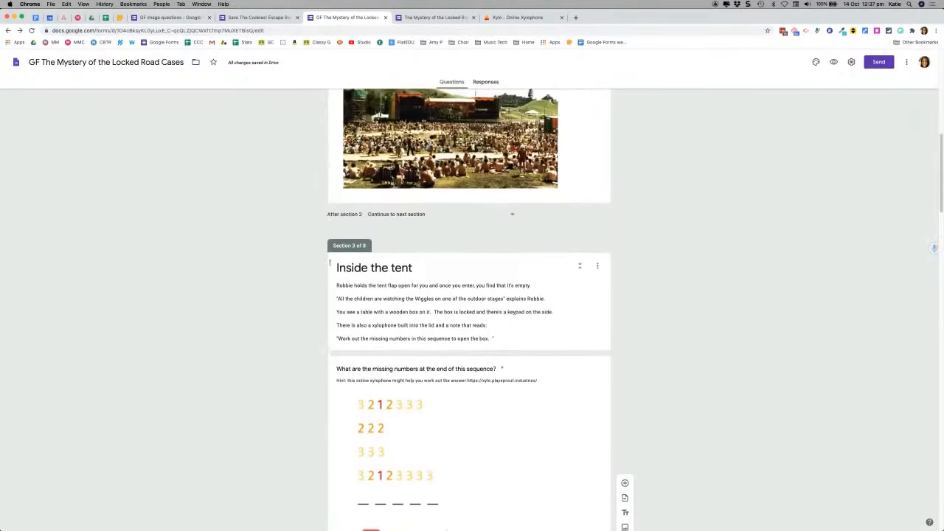
{"action": "scroll", "coordinate": [186, 370], "scroll_direction": "down", "scroll_amount": 1}
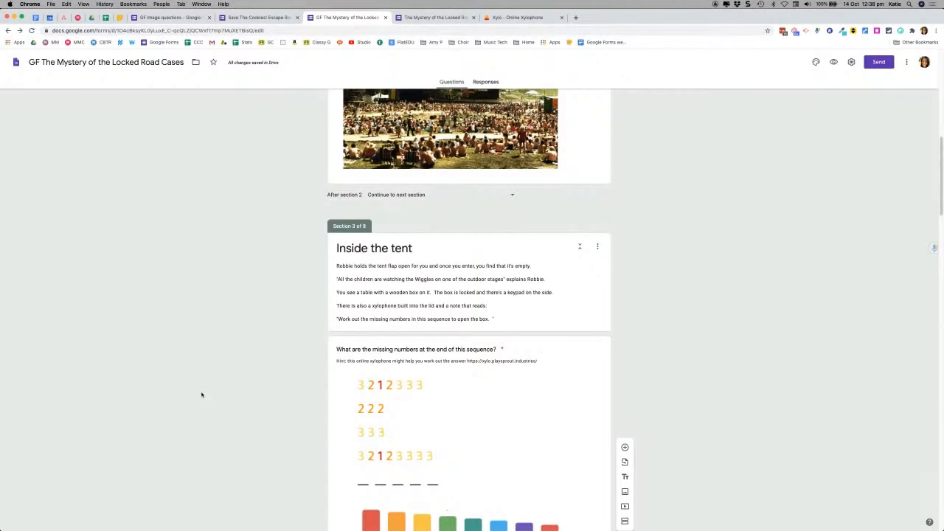
Step: In Keynote, move from the 'let's see an example!' slide to the xylophone wrong-answer routing slide
{"action": "key", "text": "super+Tab"}
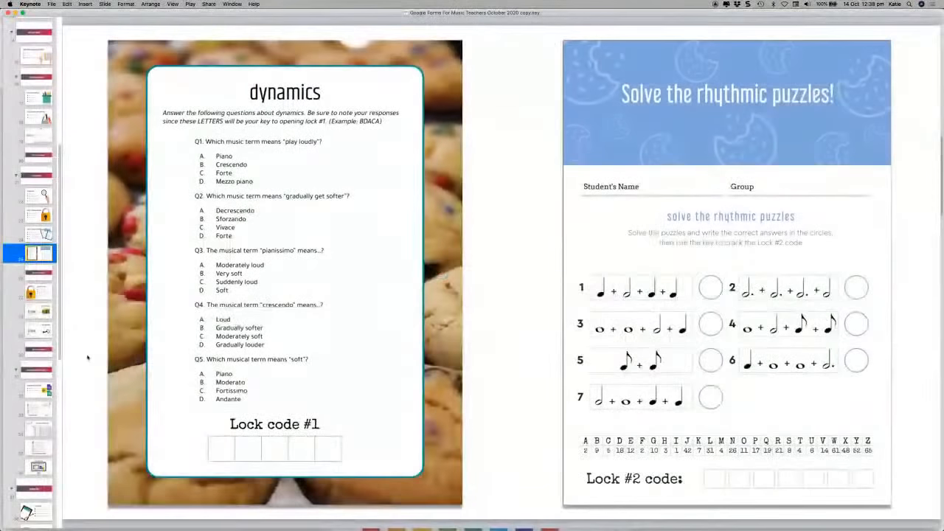
{"action": "left_click", "coordinate": [28, 275]}
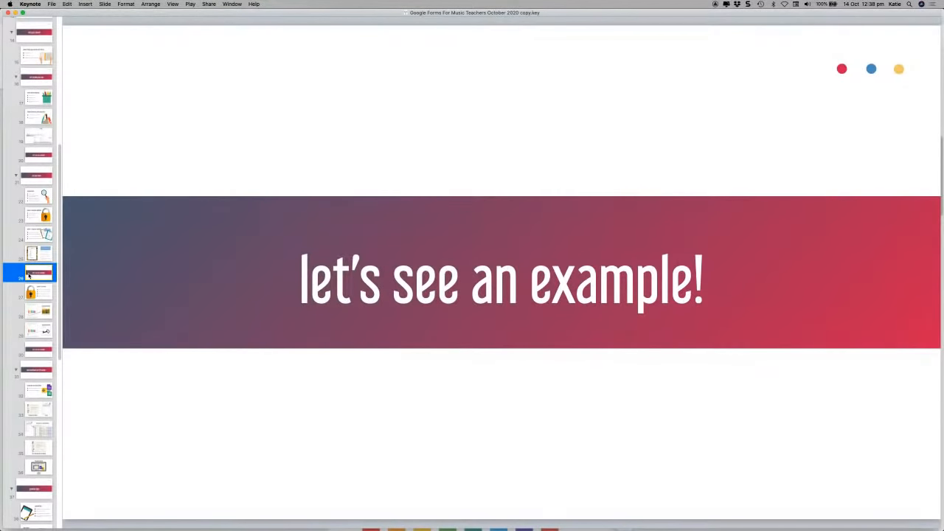
{"action": "key", "text": "Down"}
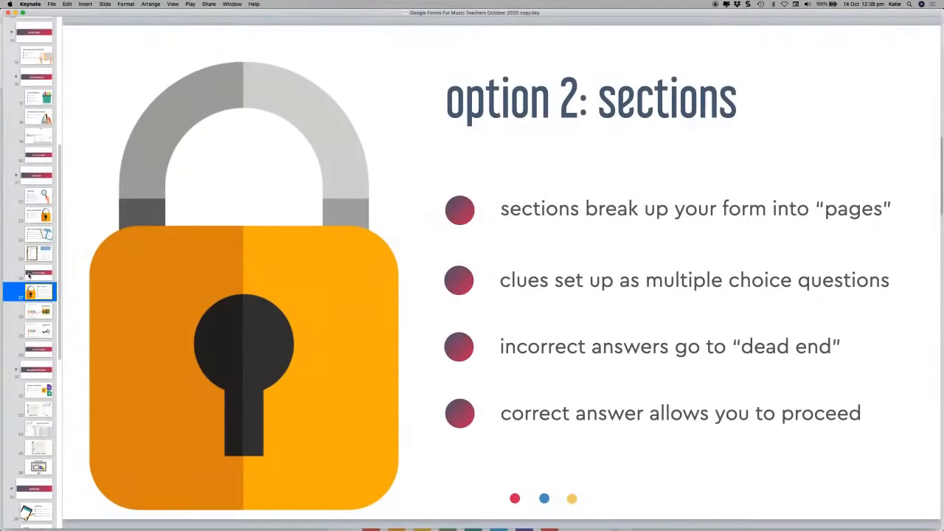
{"action": "key", "text": "Down"}
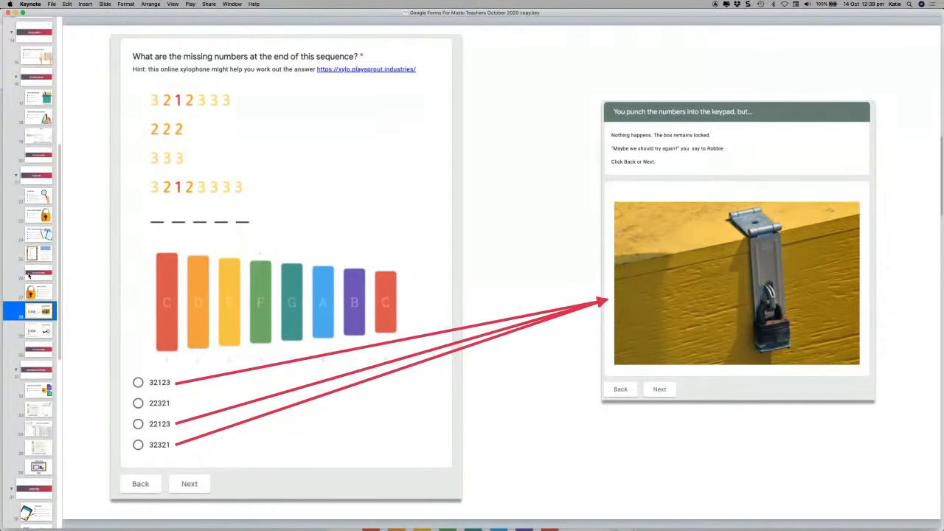
Step: Advance past the correct-answer and 'personalised certificates+' slides to the Autocrat merge slide
{"action": "key", "text": "Down"}
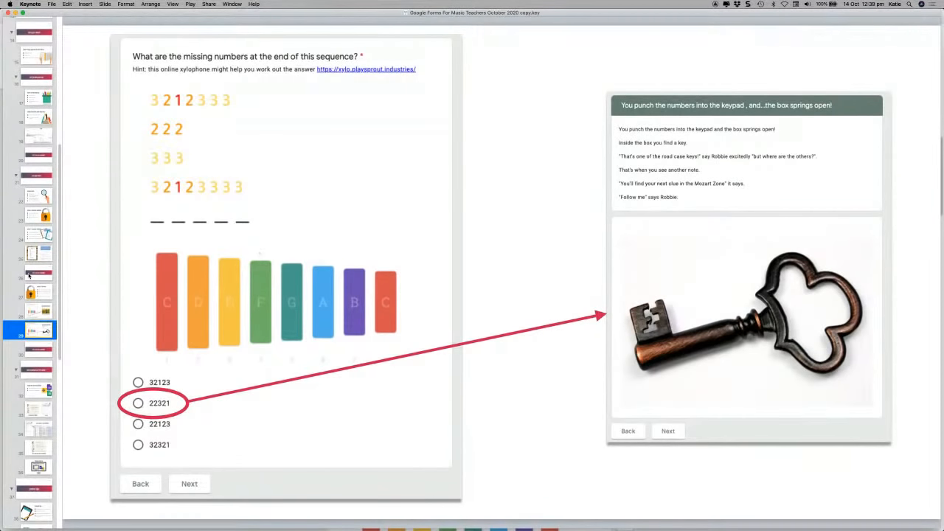
{"action": "key", "text": "Down"}
{"action": "key", "text": "Down"}
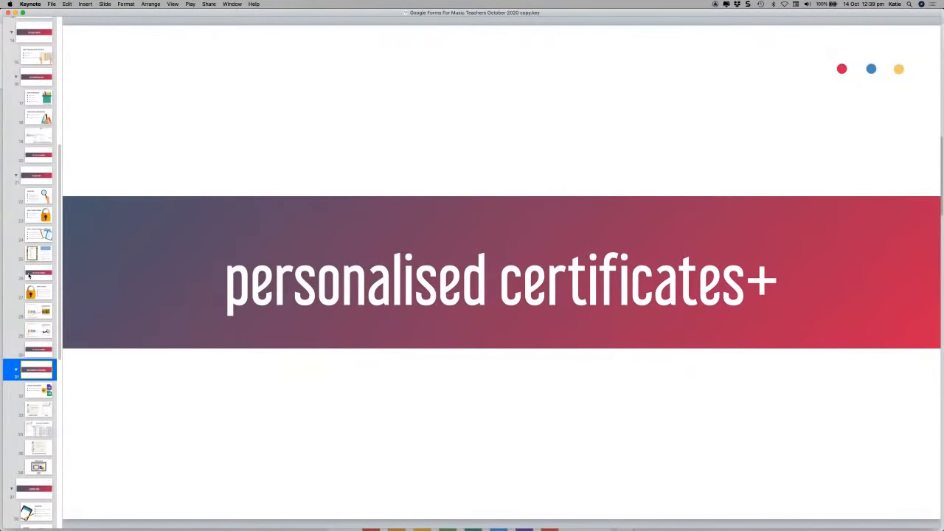
{"action": "key", "text": "Down"}
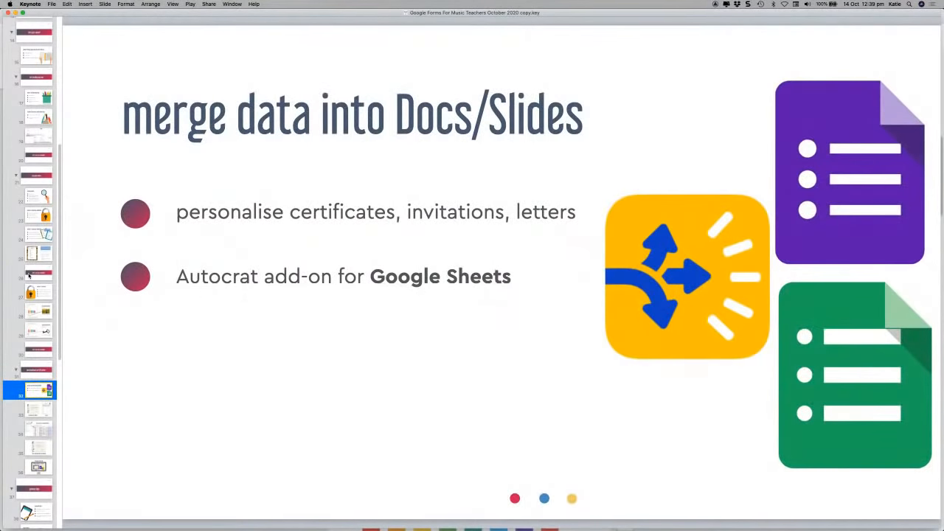